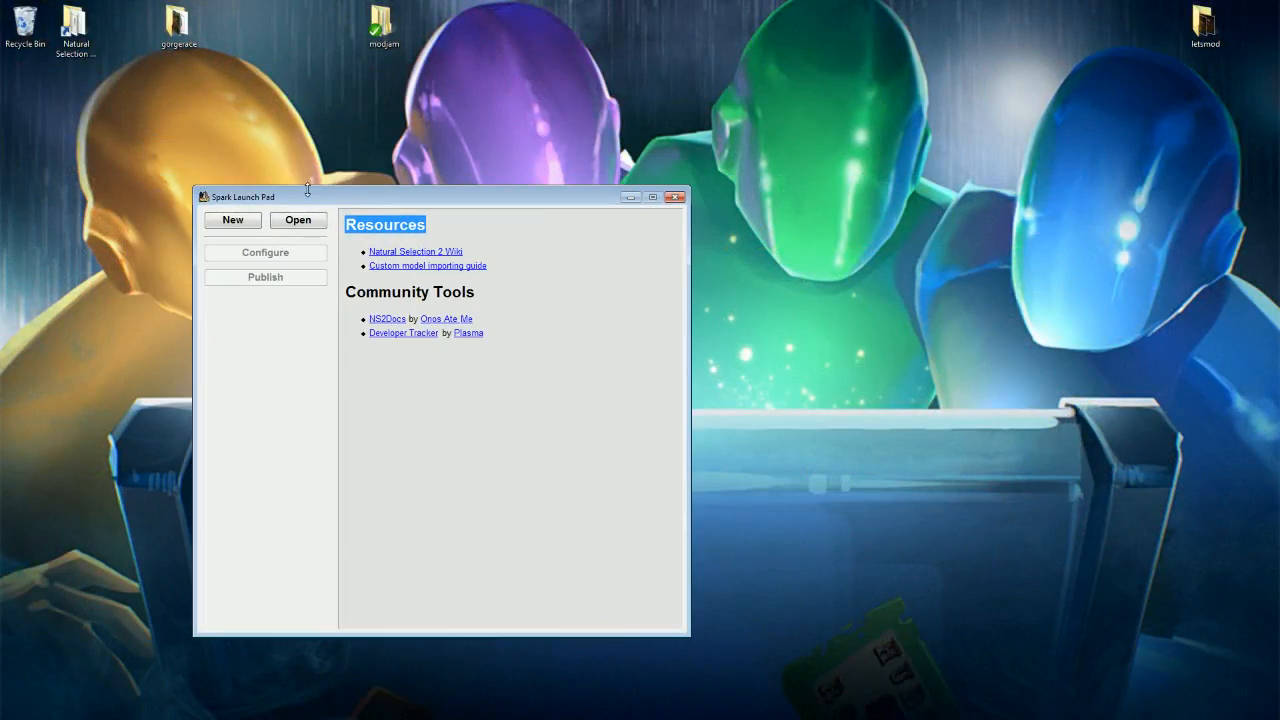
drag(294, 207, 281, 233)
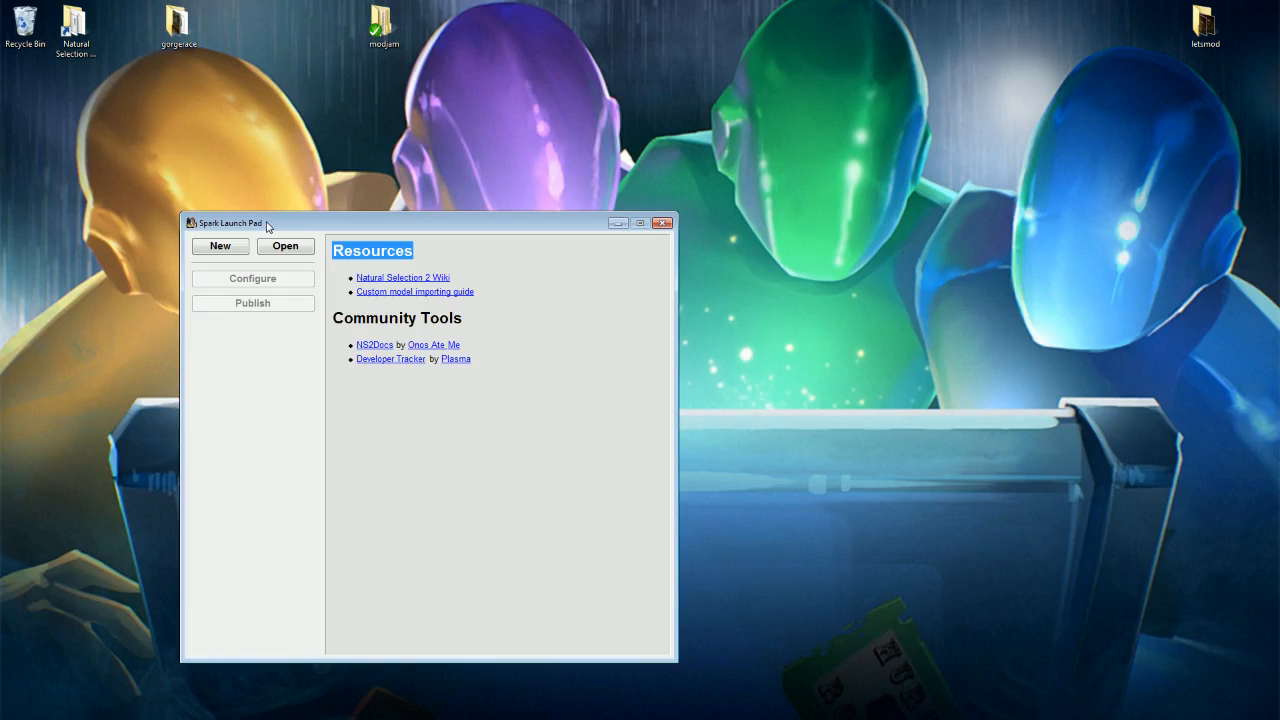
drag(267, 227, 233, 245)
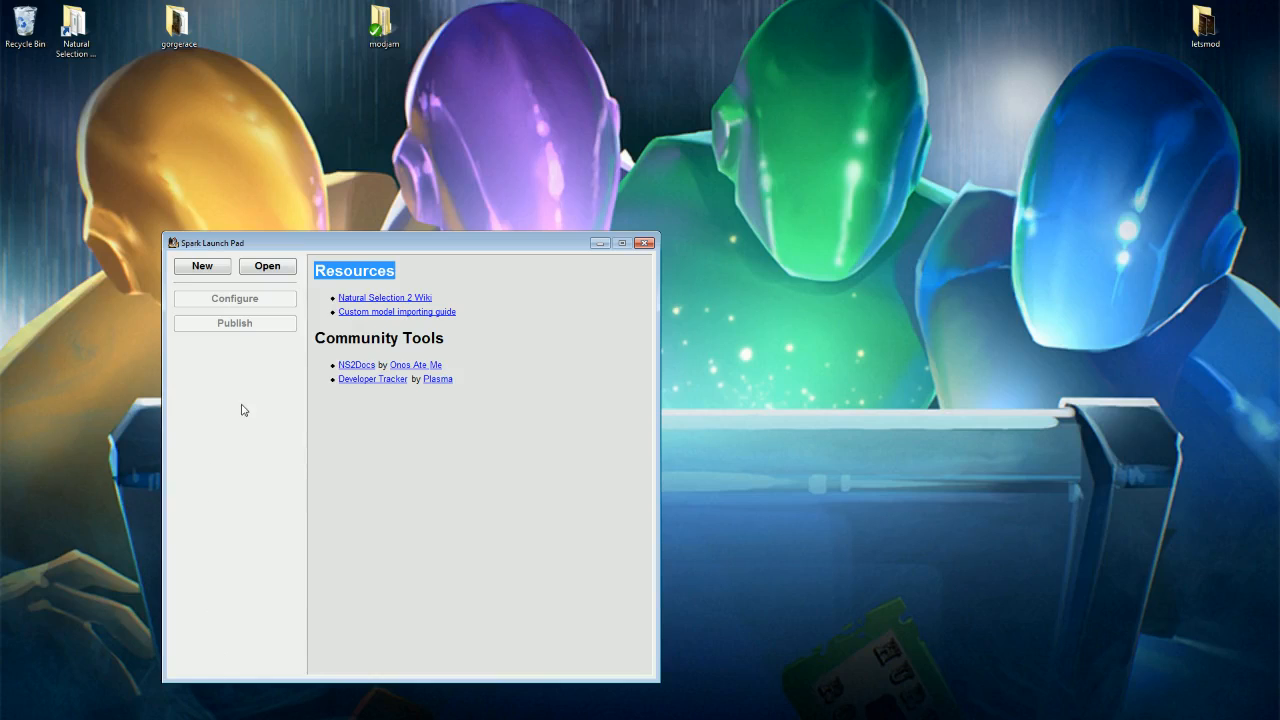
mouse_move(251, 243)
mouse_down()
mouse_move(247, 277)
mouse_move(238, 260)
mouse_up()
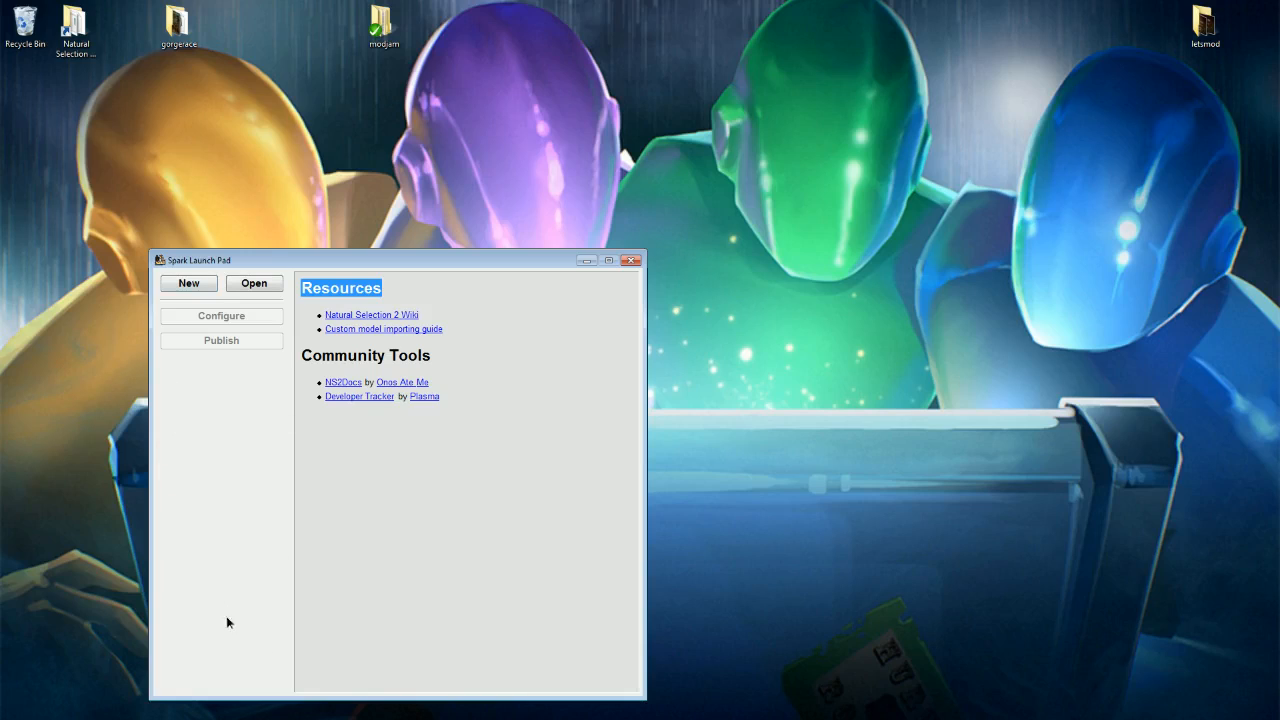
drag(260, 258, 232, 262)
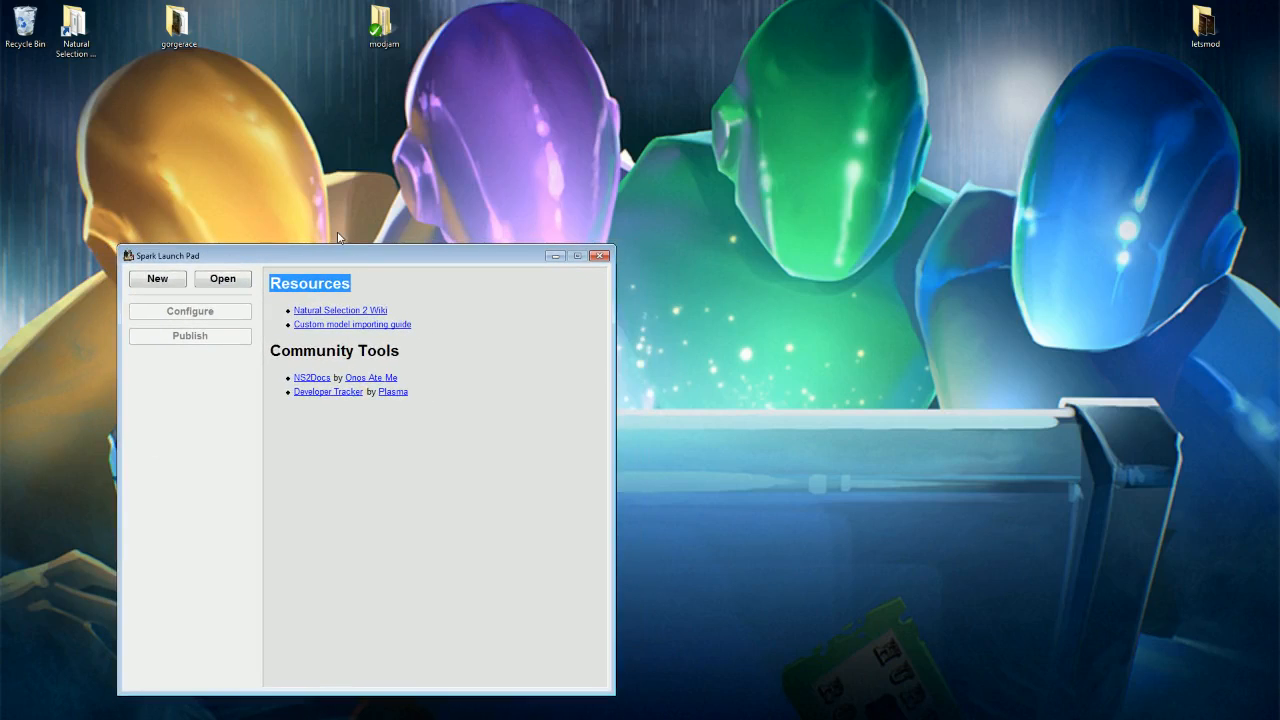
mouse_move(265, 258)
mouse_down()
mouse_move(274, 224)
mouse_move(289, 252)
mouse_up()
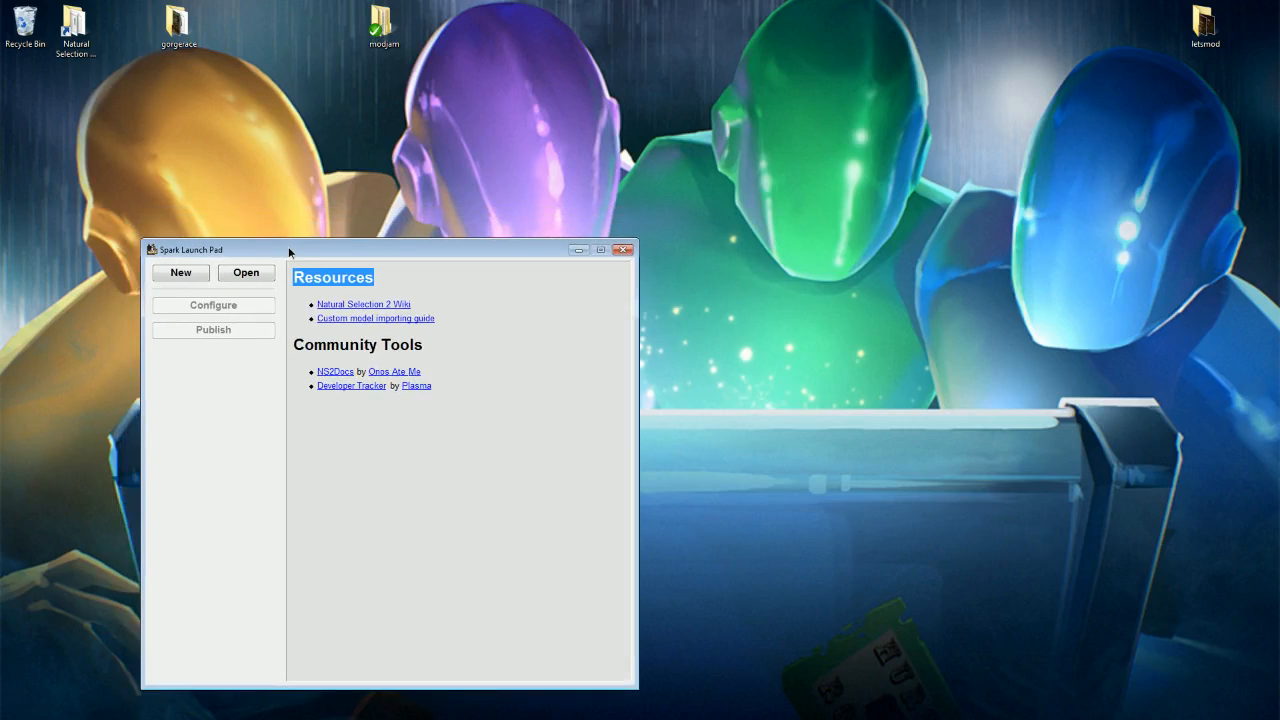
click(250, 274)
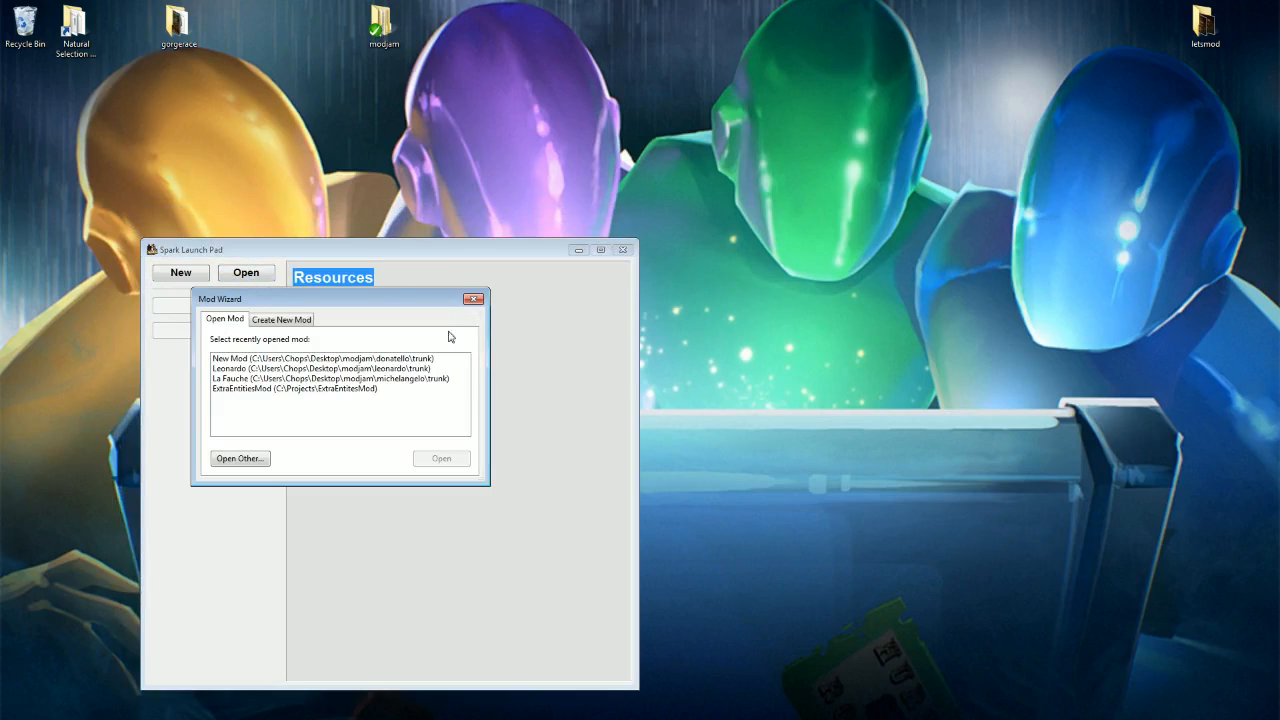
click(473, 299)
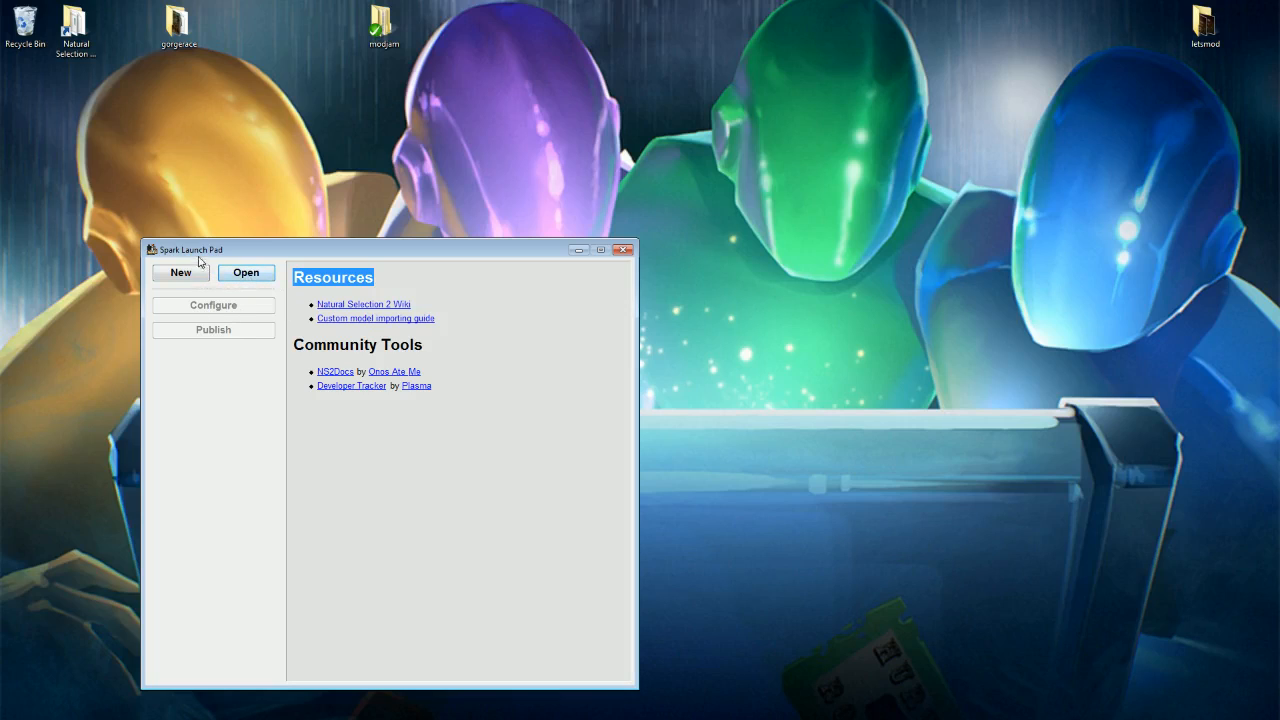
Step: Open the La Fauche mod from the list of recently opened mods
click(250, 276)
drag(270, 304, 359, 256)
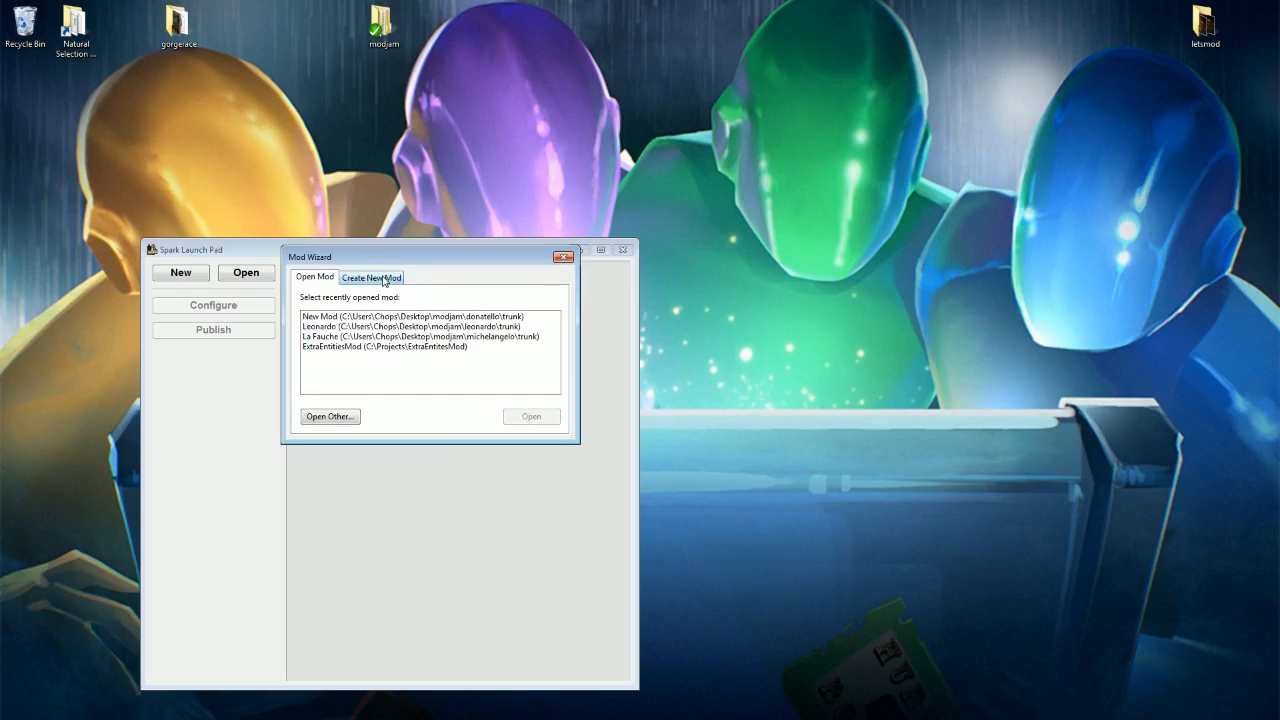
click(337, 347)
click(336, 317)
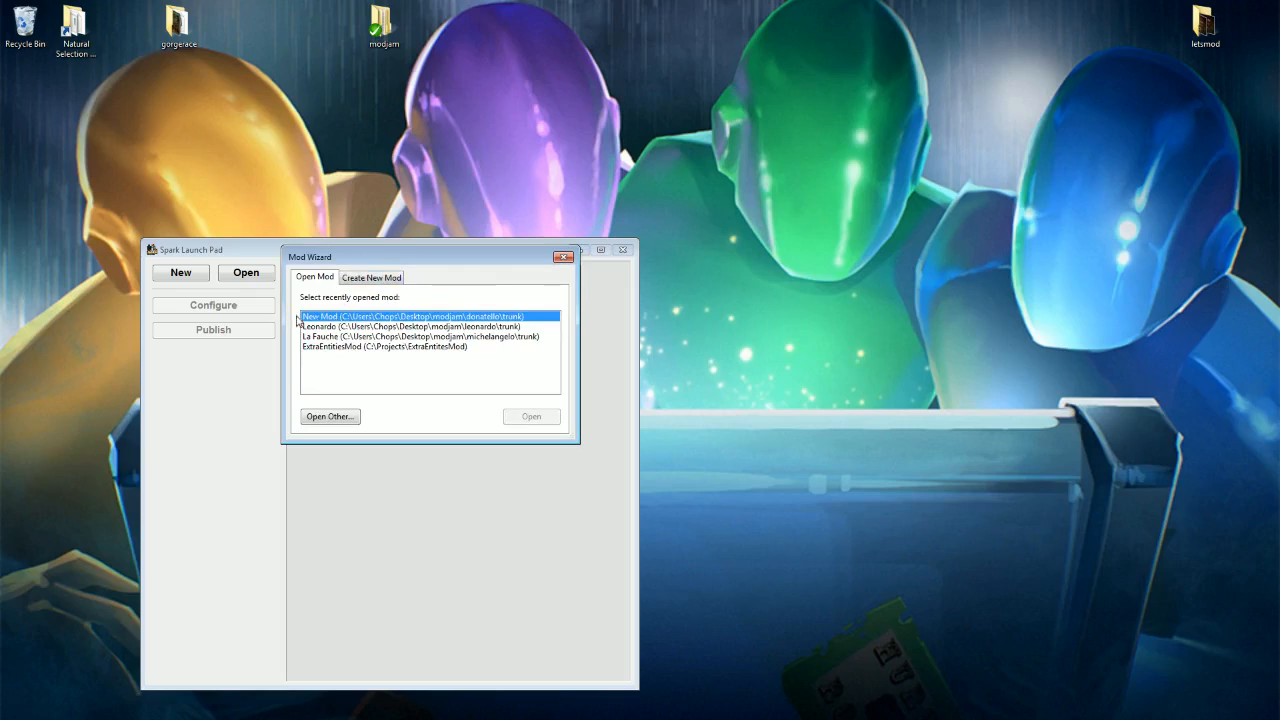
drag(421, 261, 424, 251)
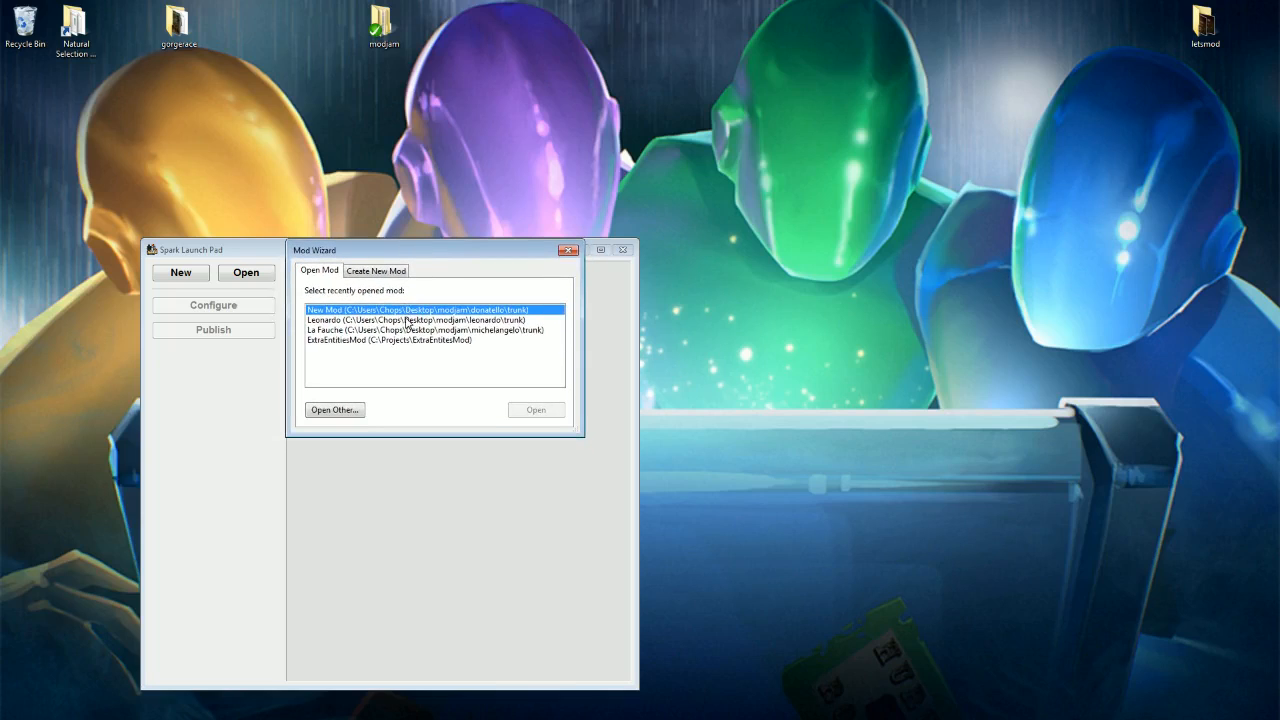
click(347, 341)
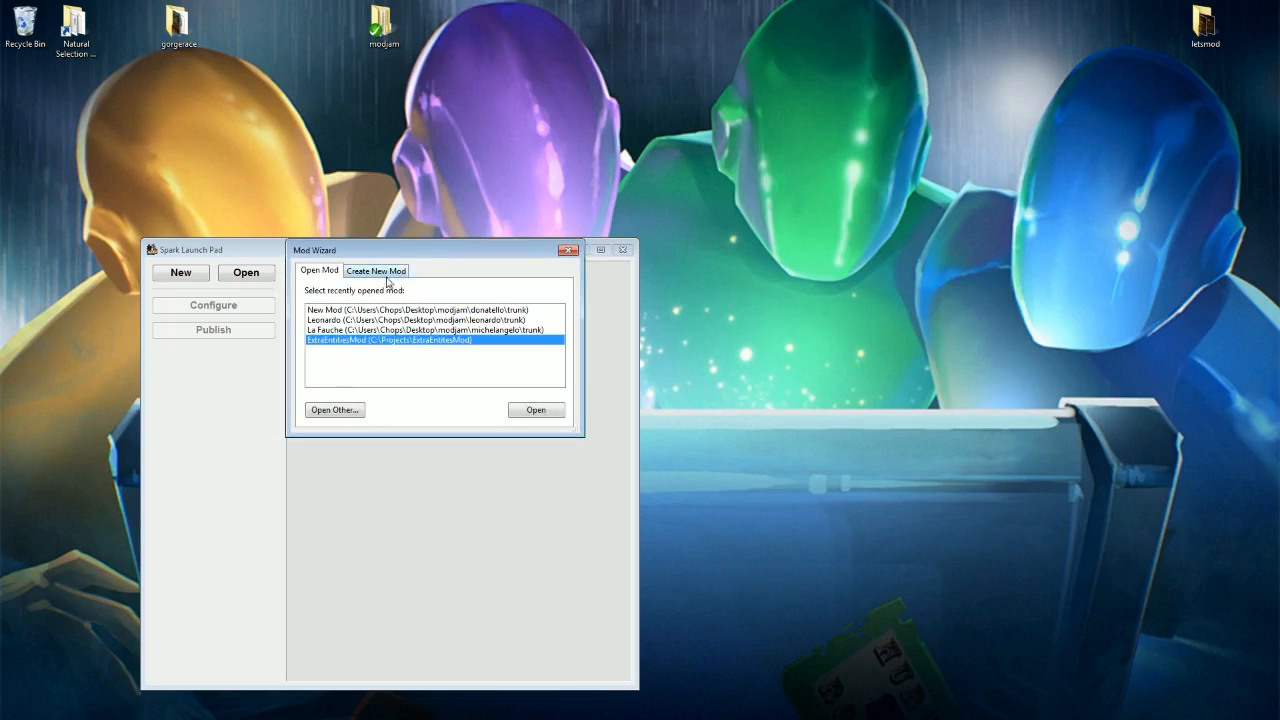
drag(419, 252, 417, 266)
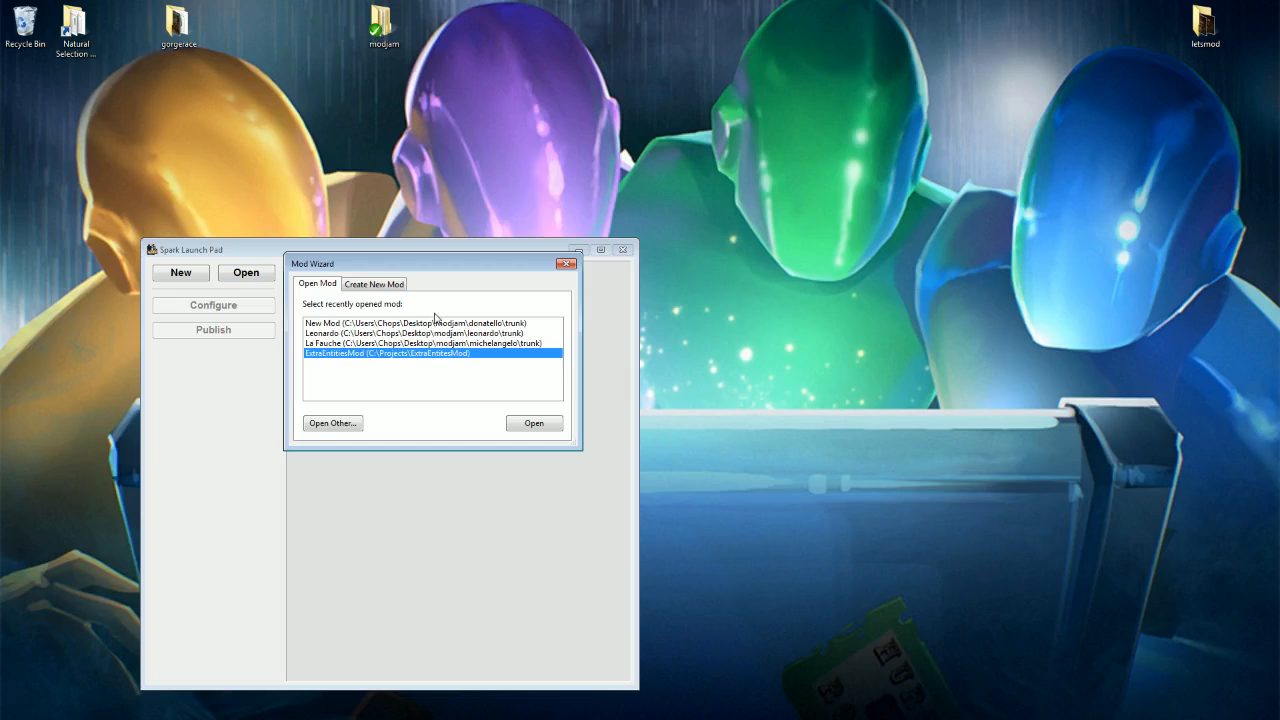
drag(417, 268, 420, 284)
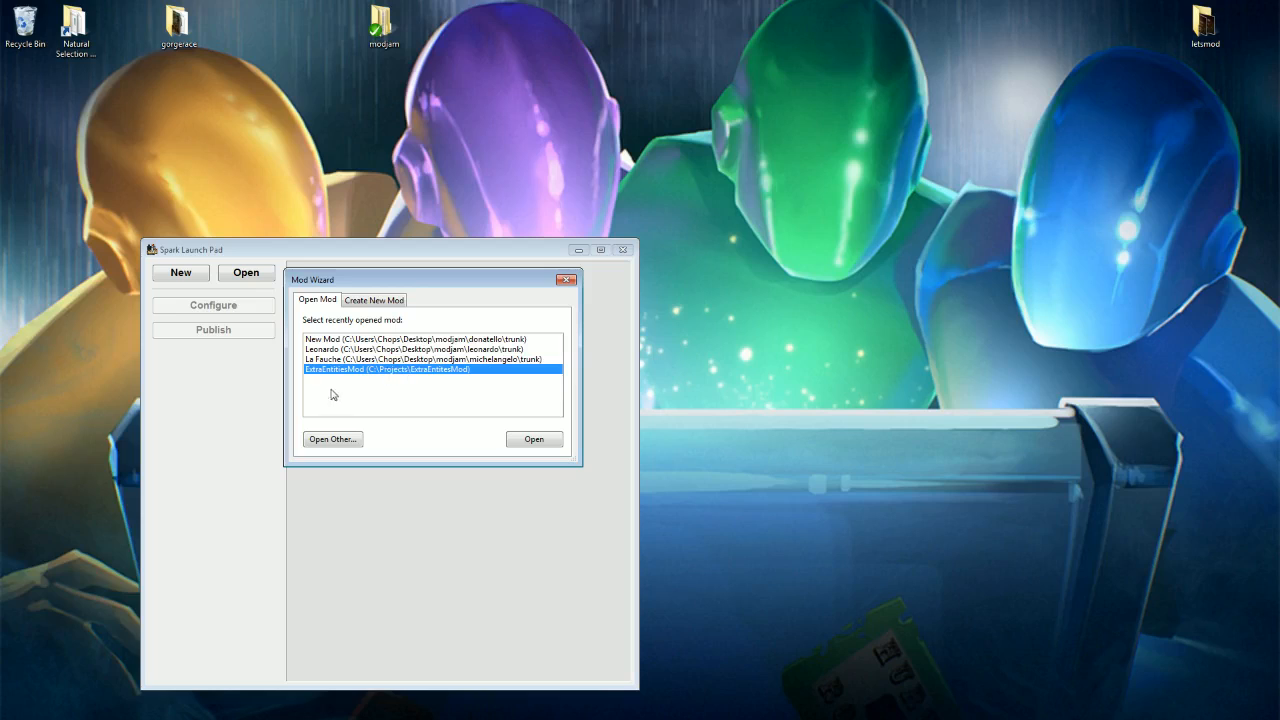
drag(436, 283, 434, 296)
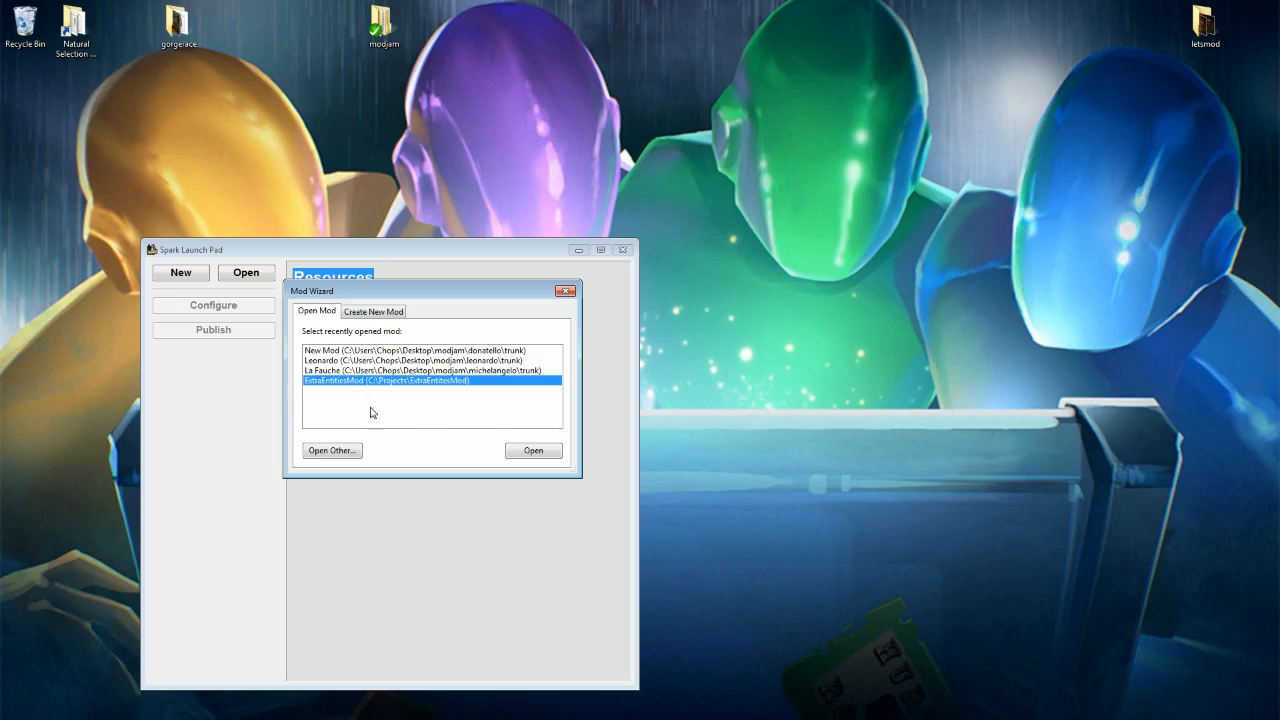
drag(425, 302, 426, 288)
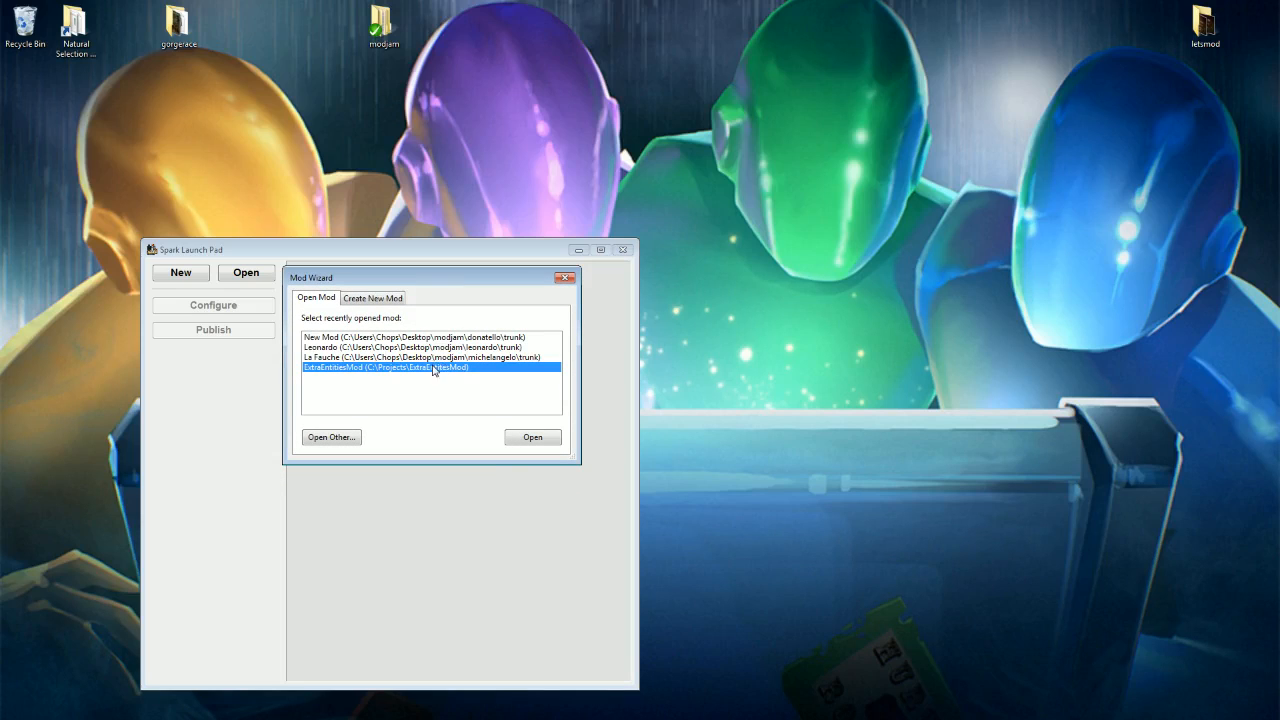
click(332, 358)
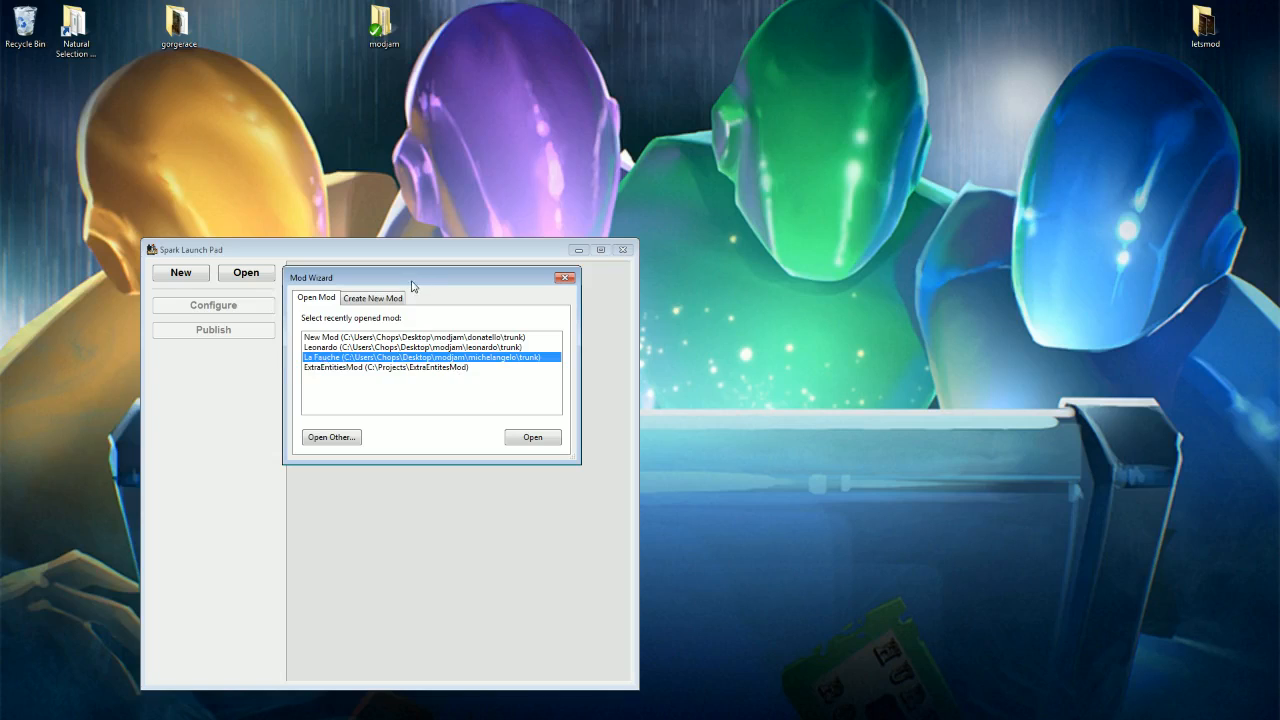
drag(412, 287, 385, 291)
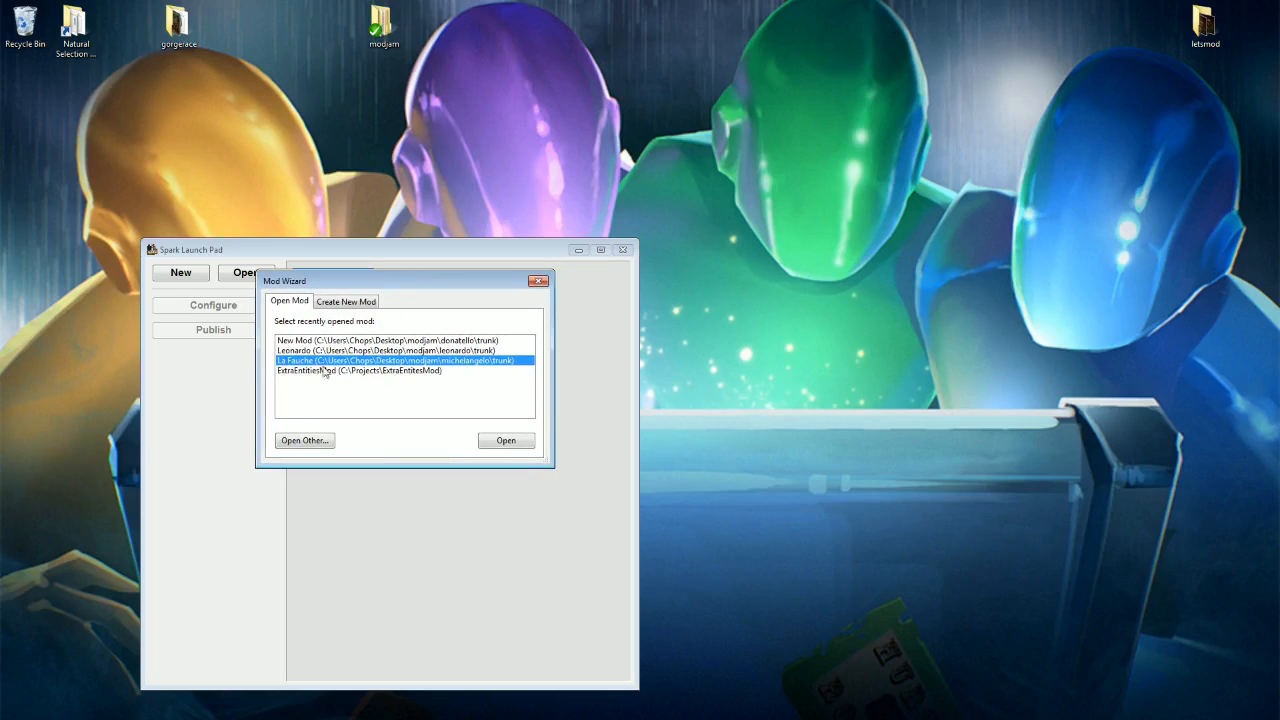
click(508, 441)
drag(378, 248, 440, 244)
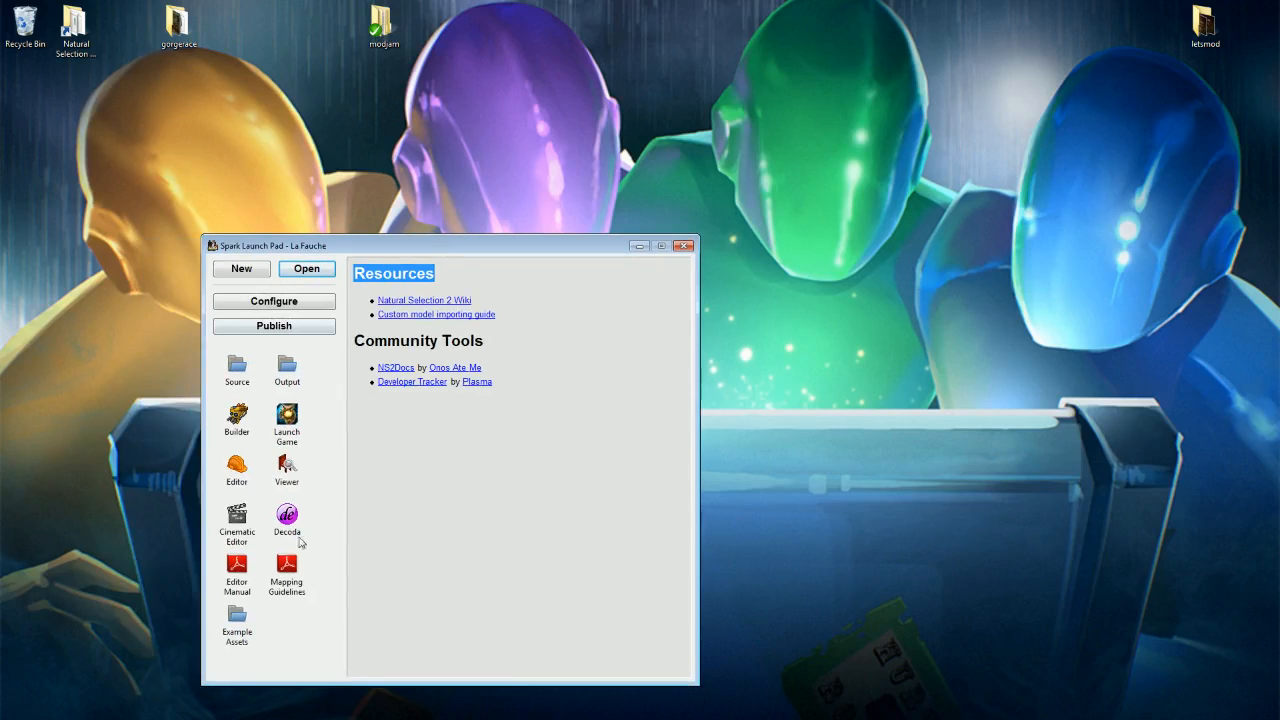
Step: Open the La Fauche mod's source folder to view its contents
drag(294, 242, 312, 243)
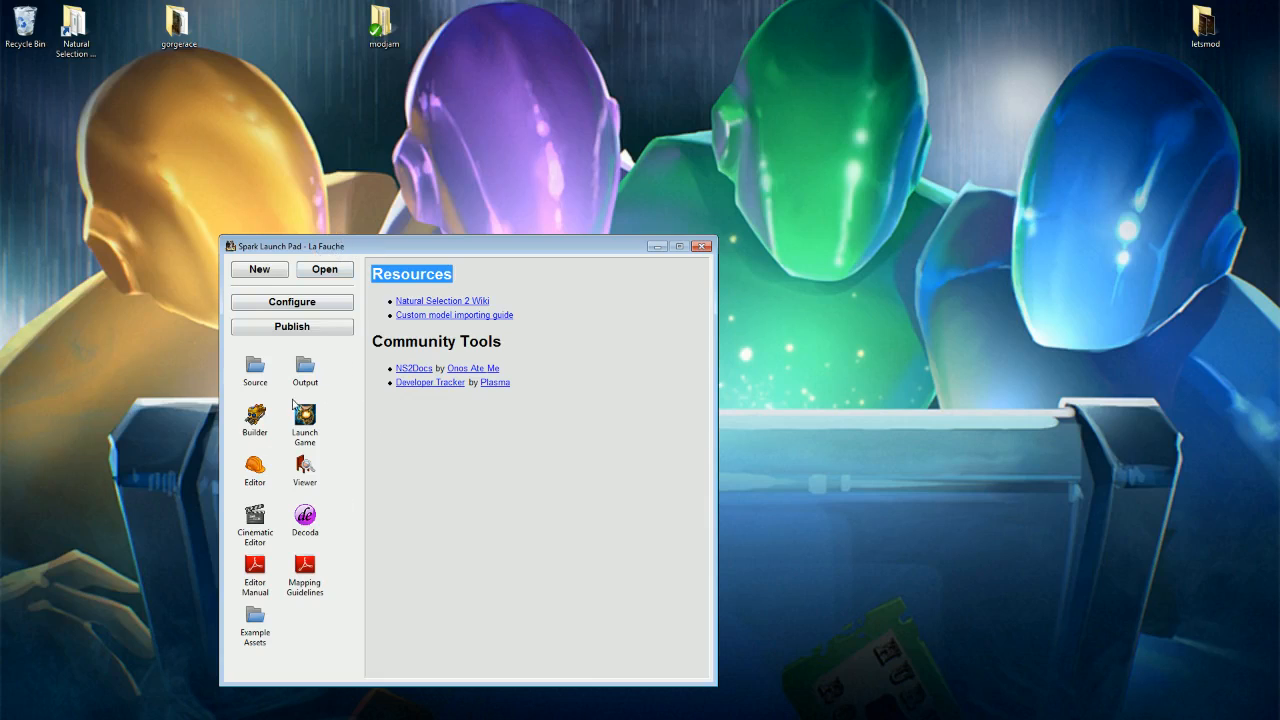
click(260, 367)
click(306, 370)
double_click(255, 367)
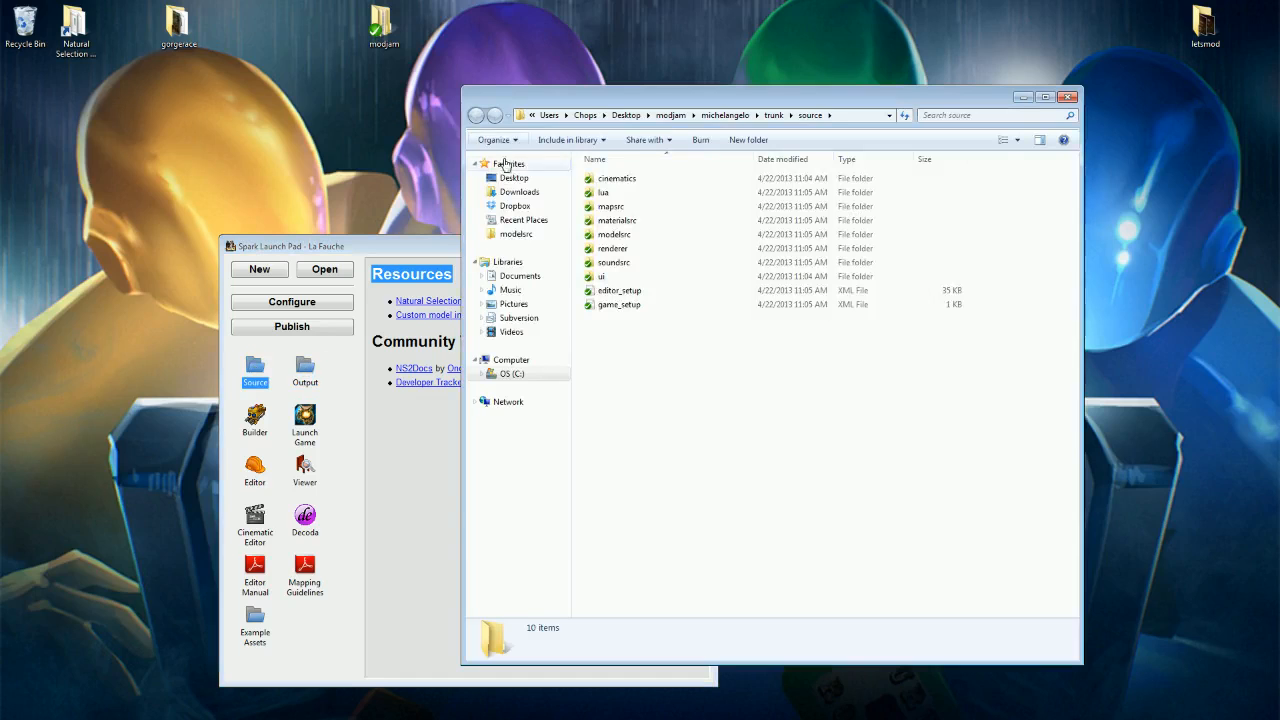
drag(554, 104, 531, 127)
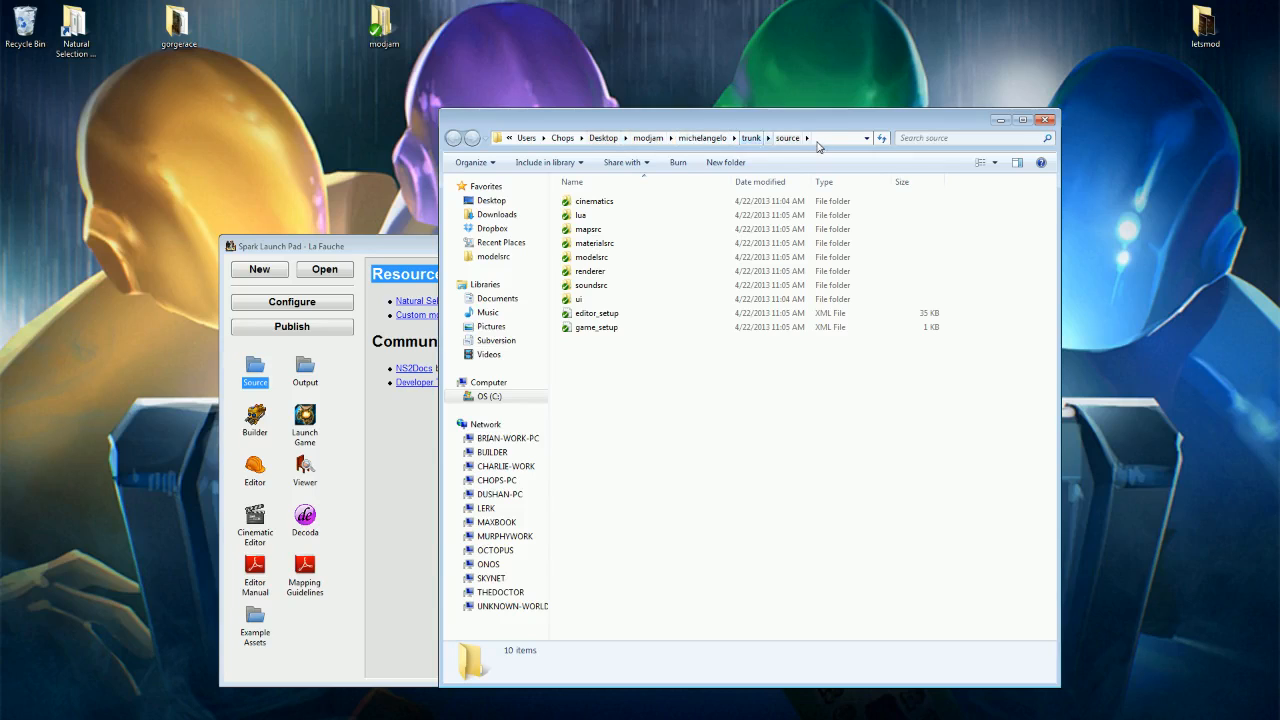
drag(603, 390, 596, 354)
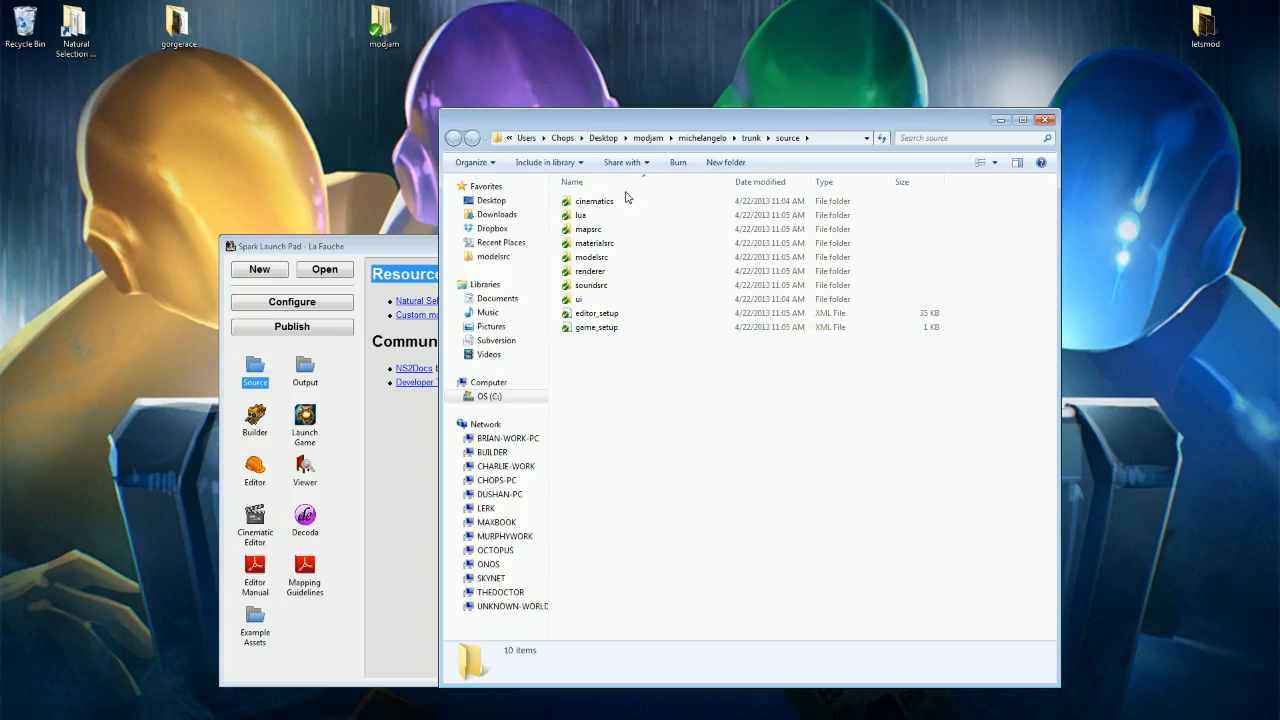
Step: Go into the players subfolder of modelsrc and look through its texture, animation, material and model files
click(598, 262)
double_click(598, 262)
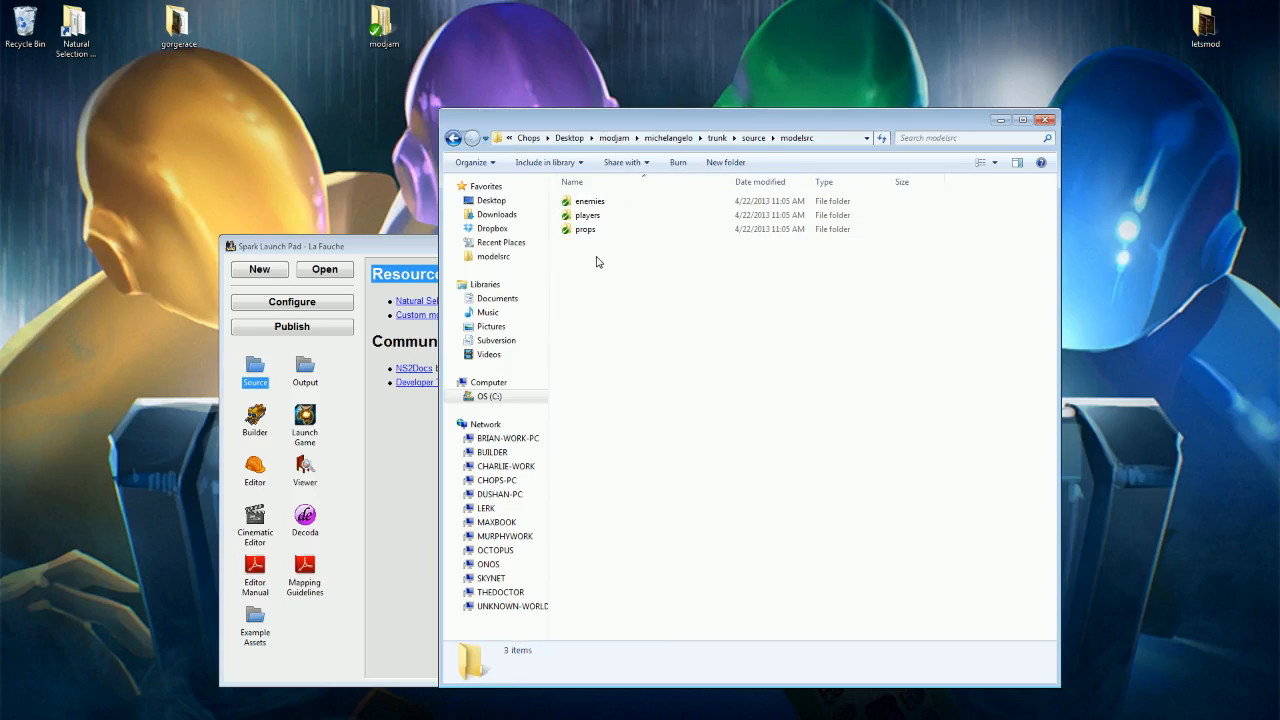
drag(732, 134, 717, 138)
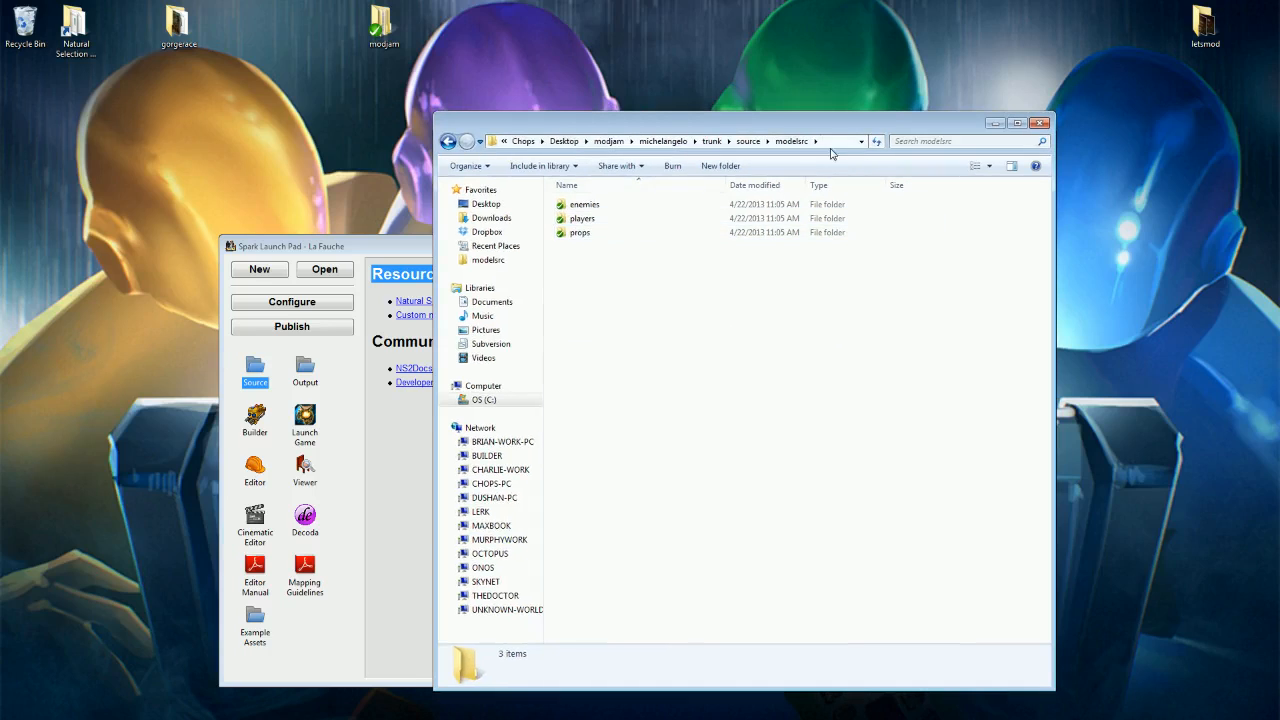
click(582, 236)
key(Up)
key(Return)
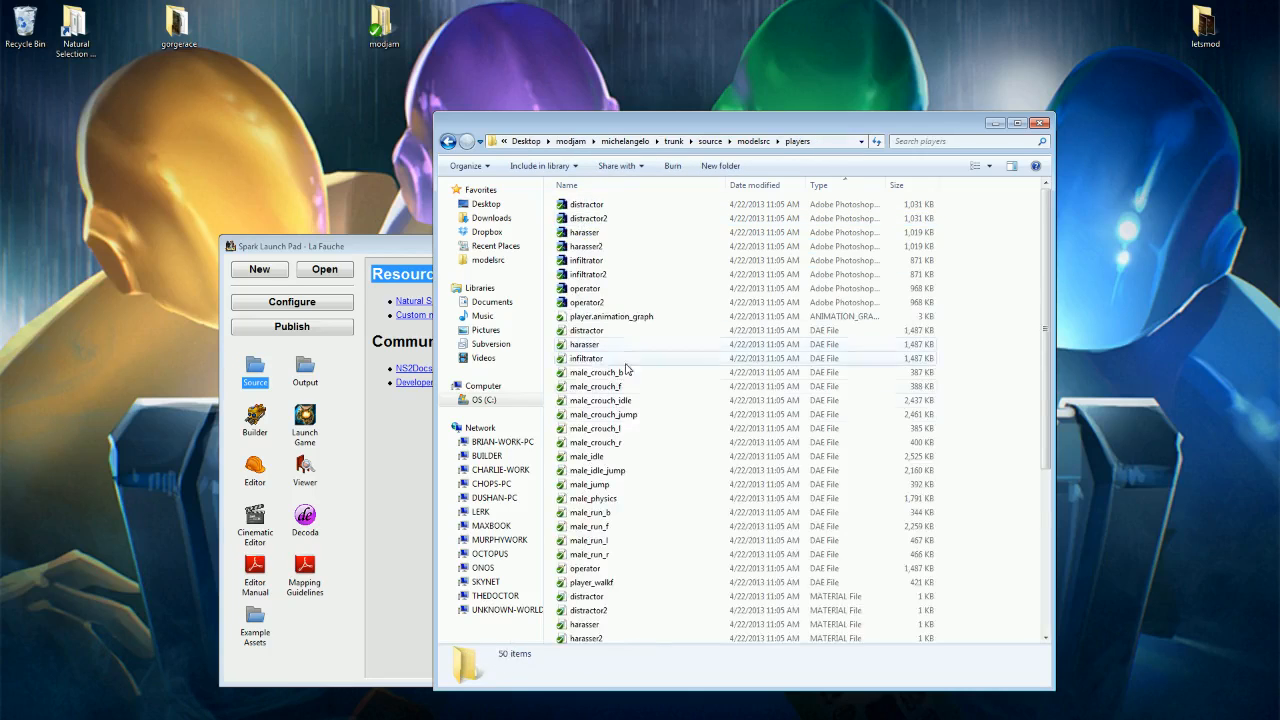
scroll(632, 418, down, 6)
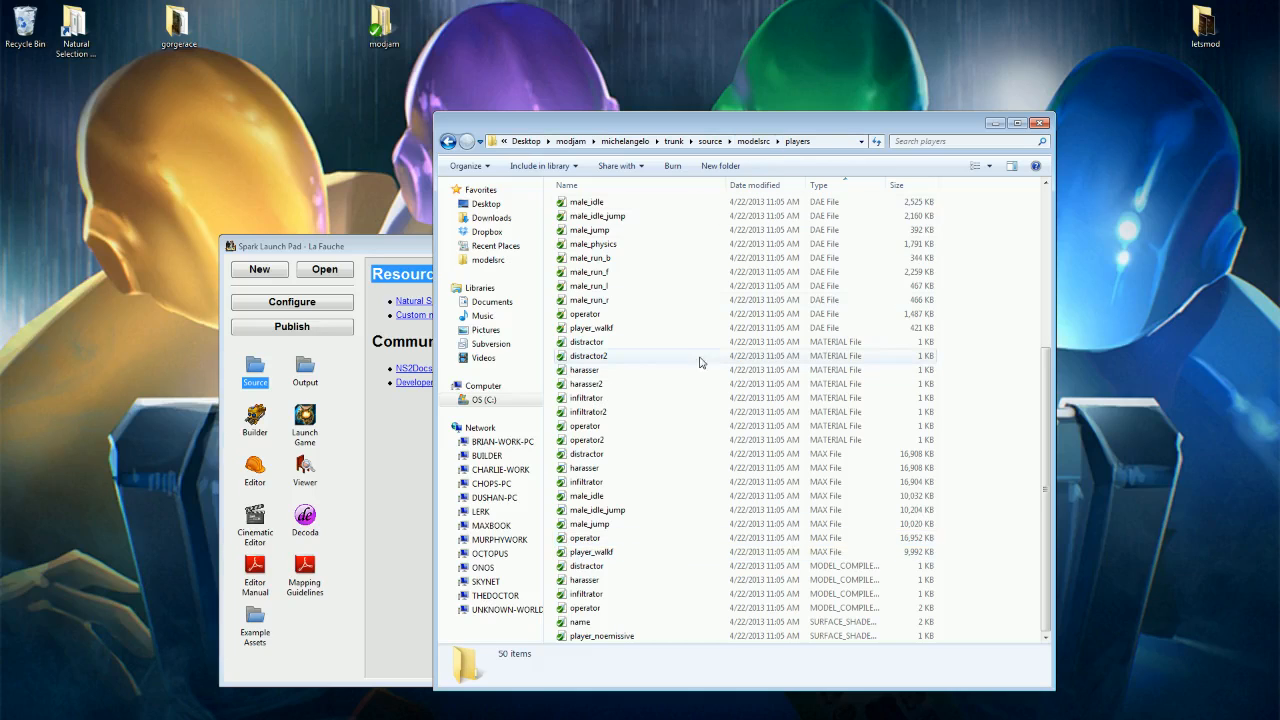
scroll(660, 430, up, 5)
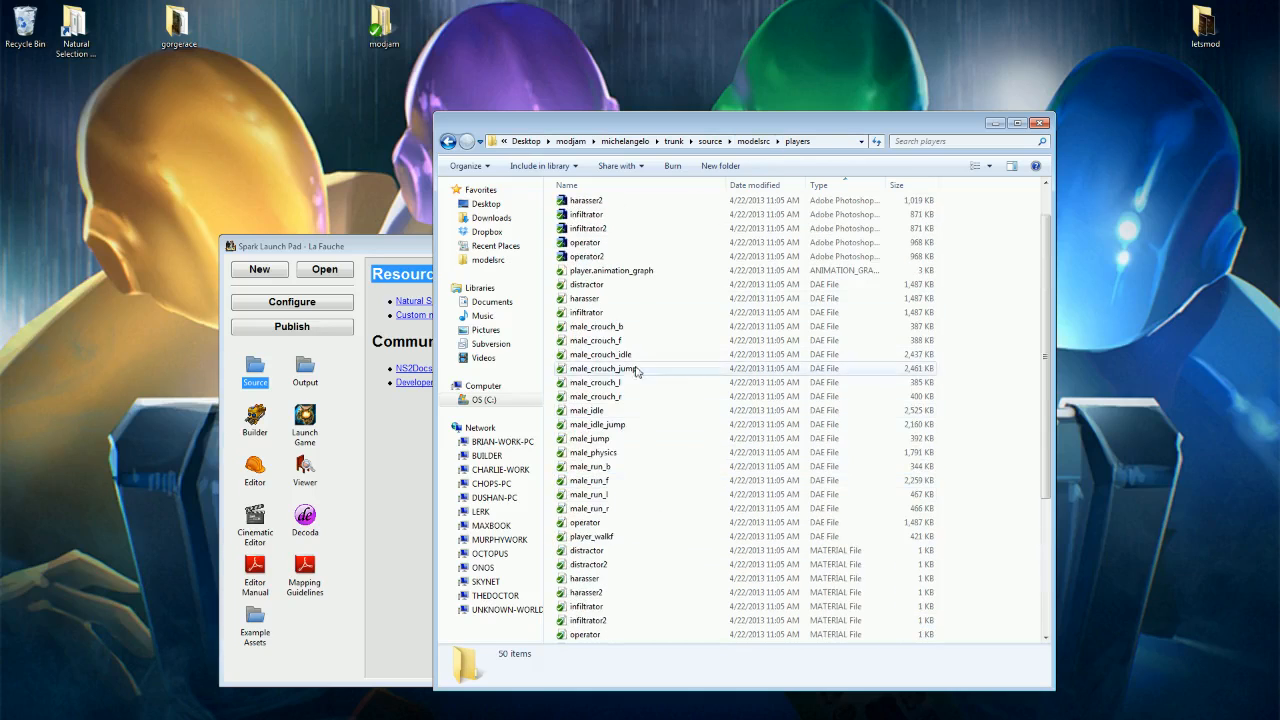
scroll(640, 380, up, 1)
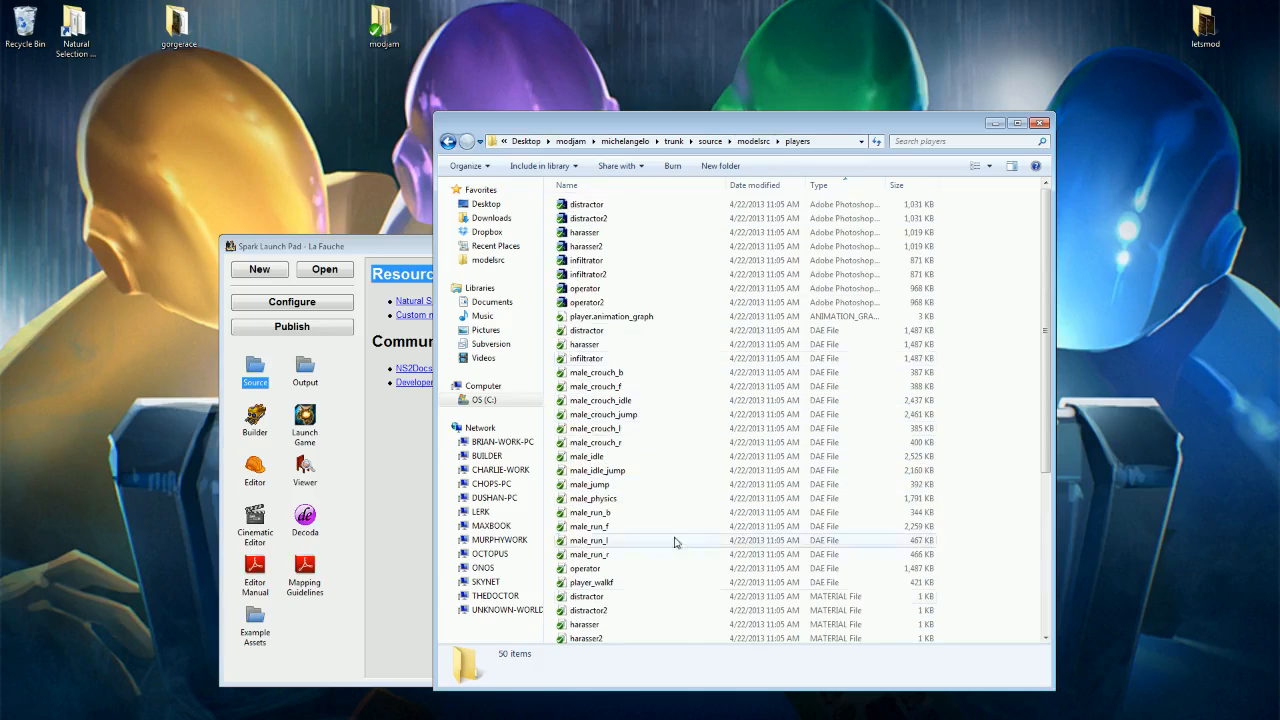
scroll(641, 372, down, 6)
drag(721, 127, 700, 126)
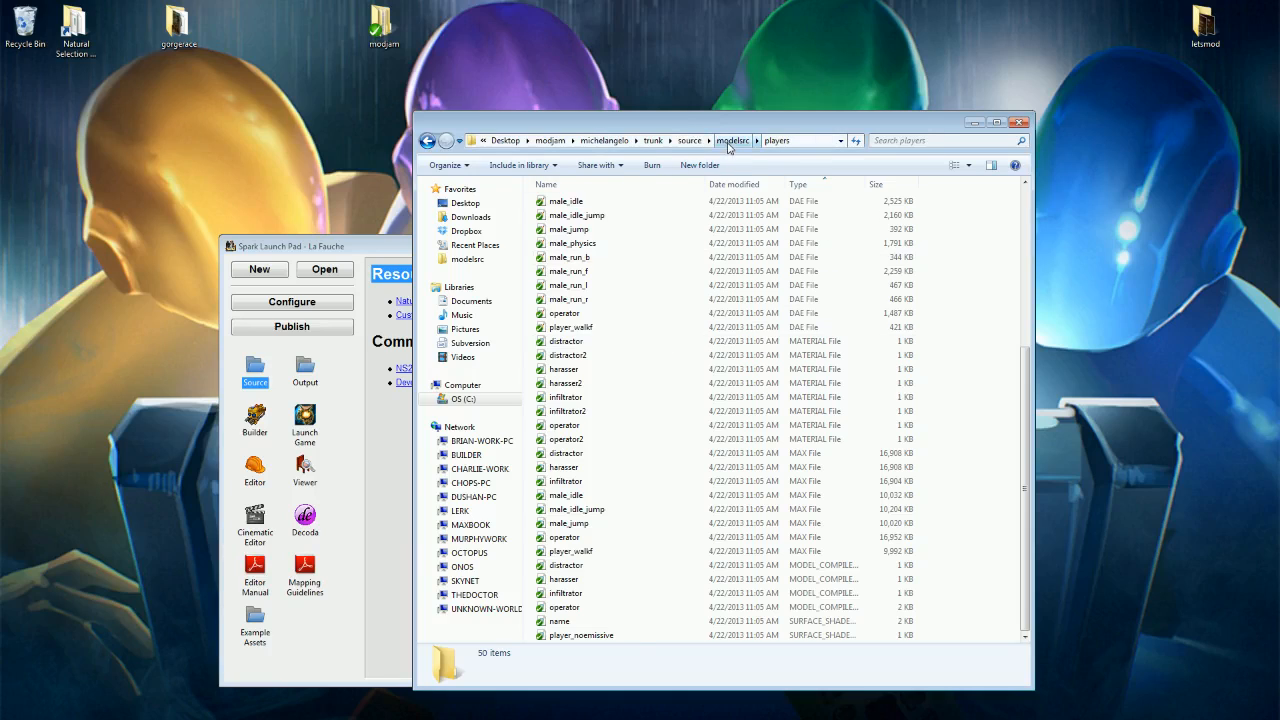
Step: Go back up to the mod's source folder and close the file browser window
click(729, 141)
click(700, 141)
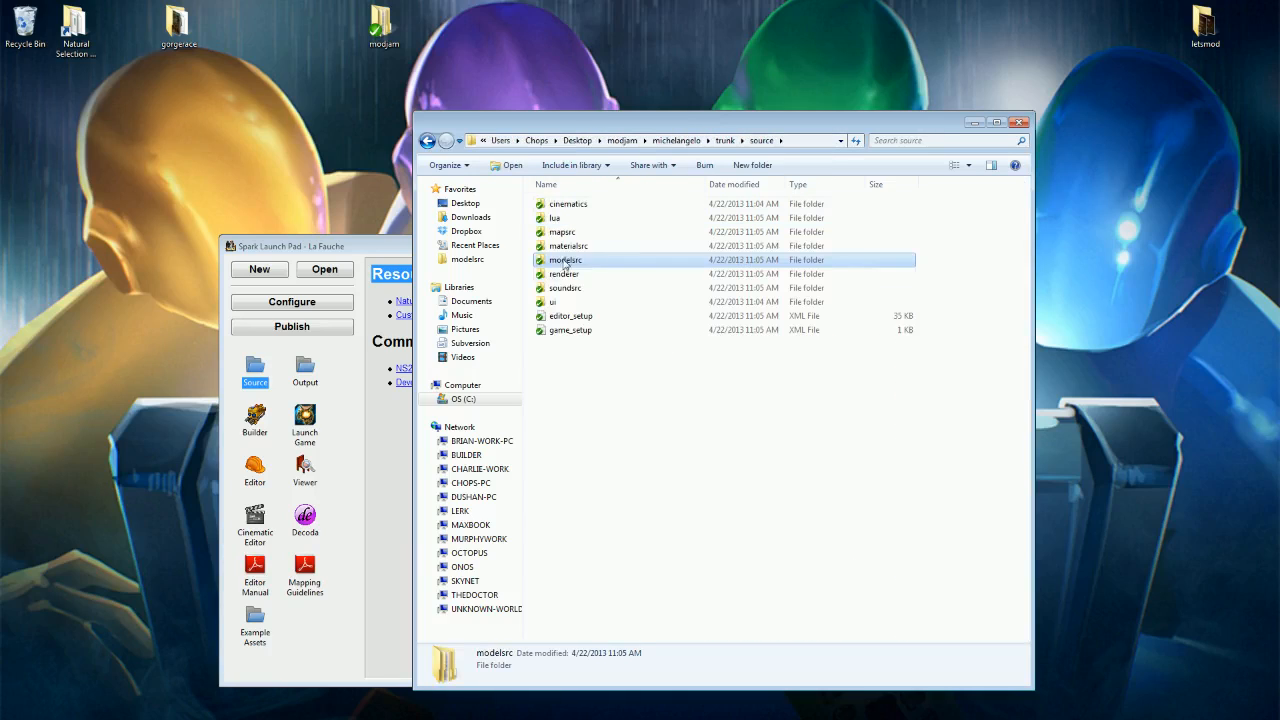
drag(615, 128, 558, 125)
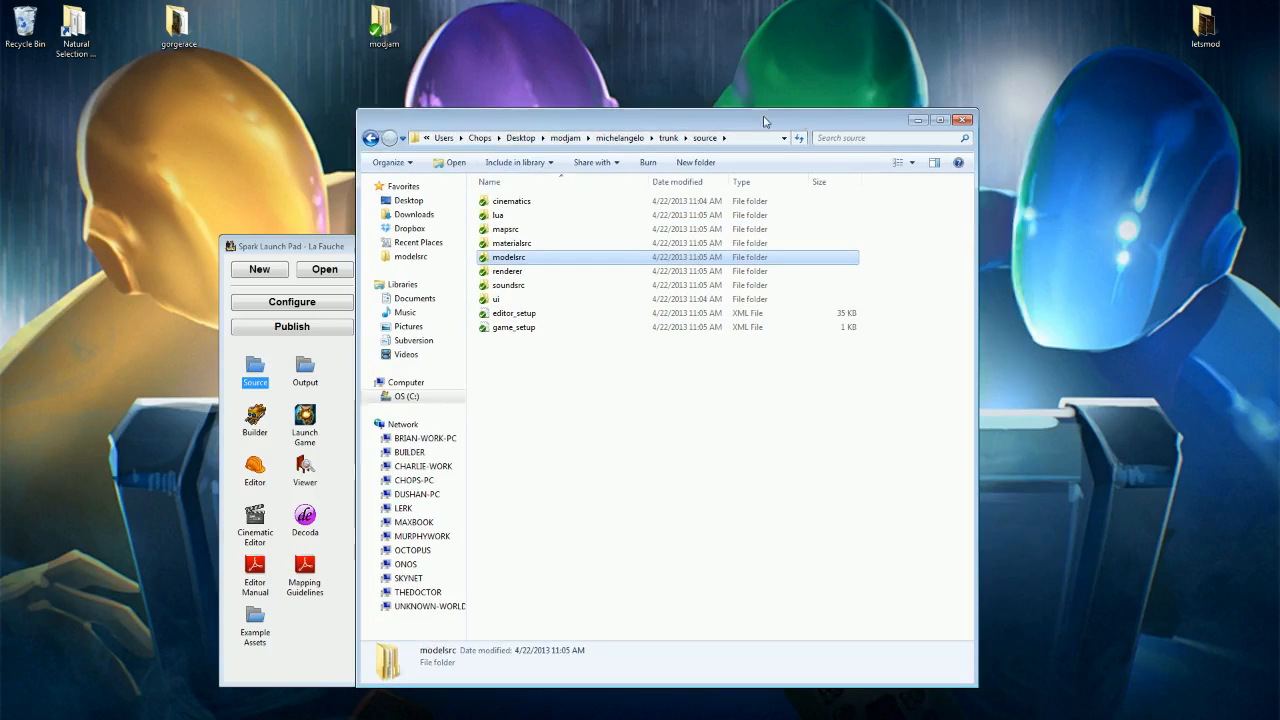
click(966, 122)
drag(381, 247, 440, 223)
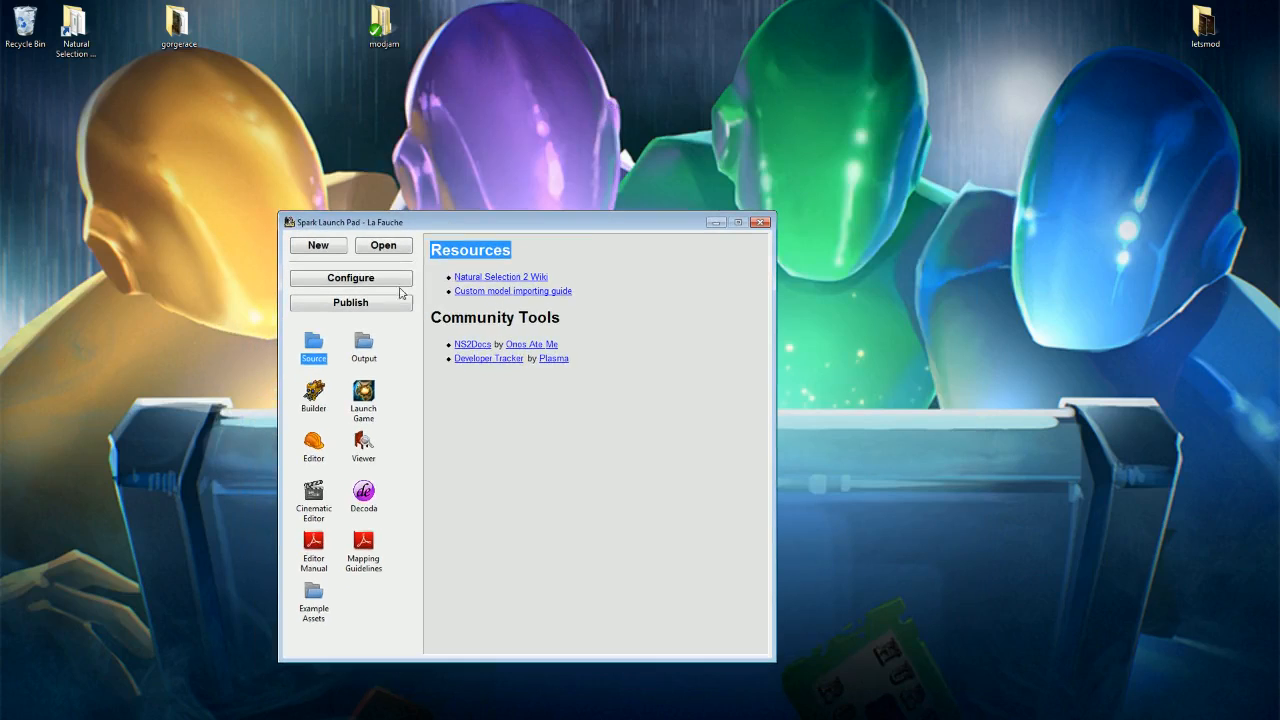
Step: Launch the Builder tool for the La Fauche mod and move its window over the launch pad
double_click(314, 392)
drag(514, 242, 573, 272)
drag(576, 244, 562, 241)
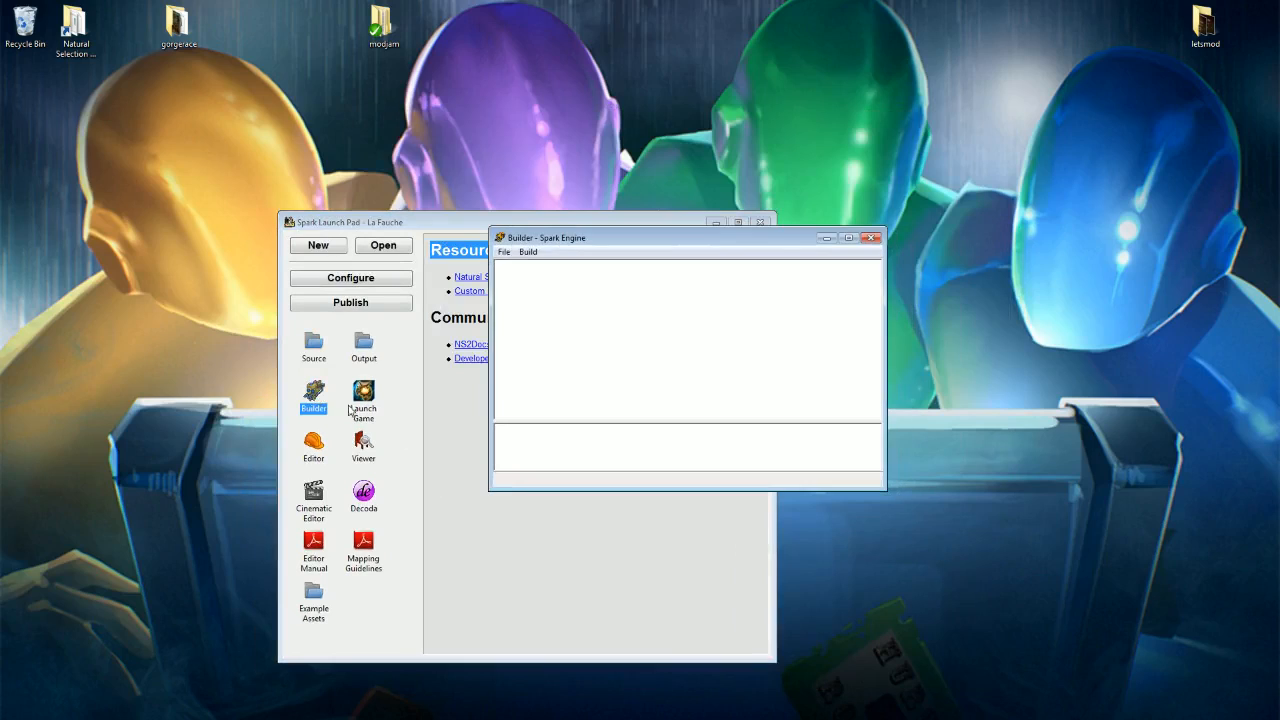
drag(528, 238, 516, 292)
click(492, 305)
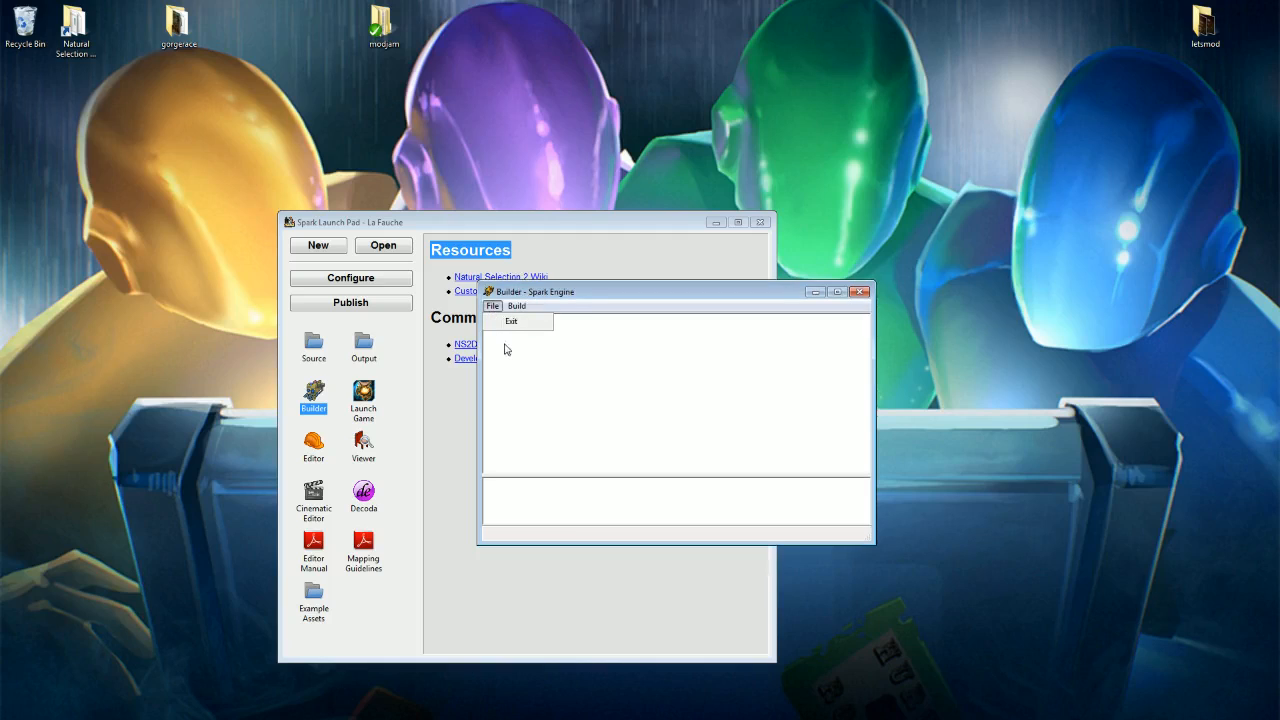
click(513, 290)
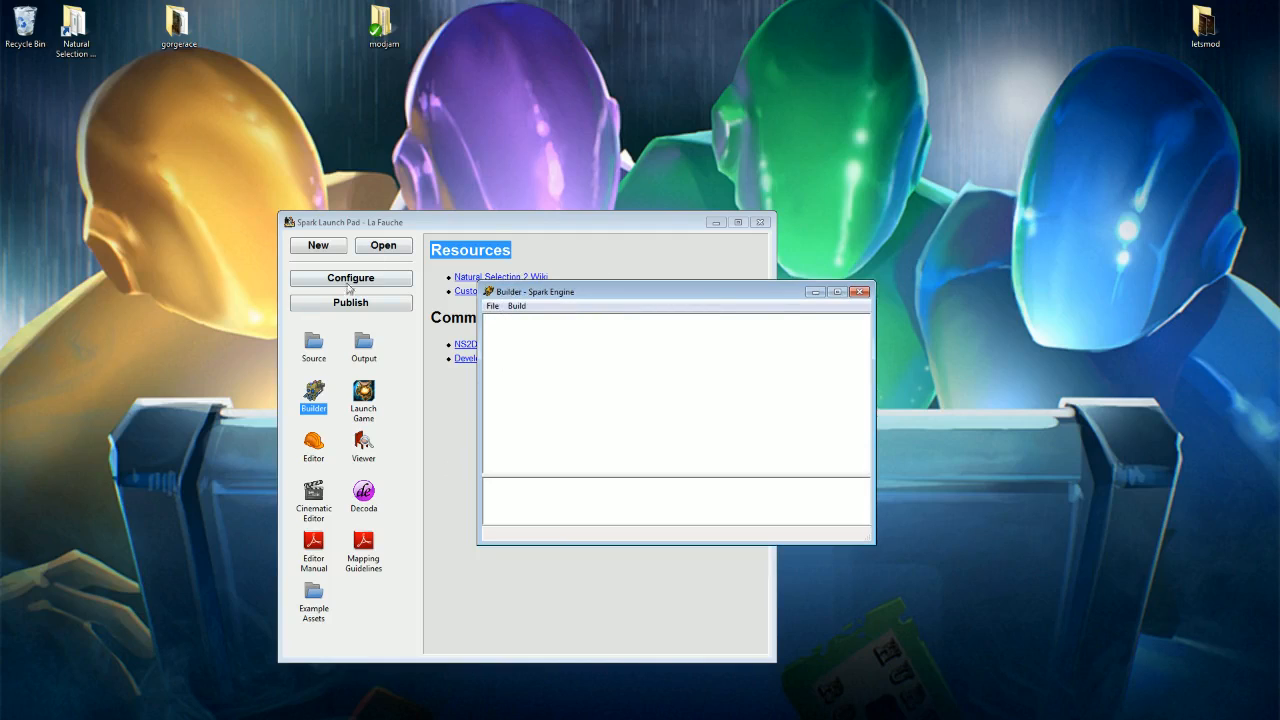
Step: Look through the file and build commands available in the Builder, keeping its window over the launch pad
drag(531, 293, 563, 303)
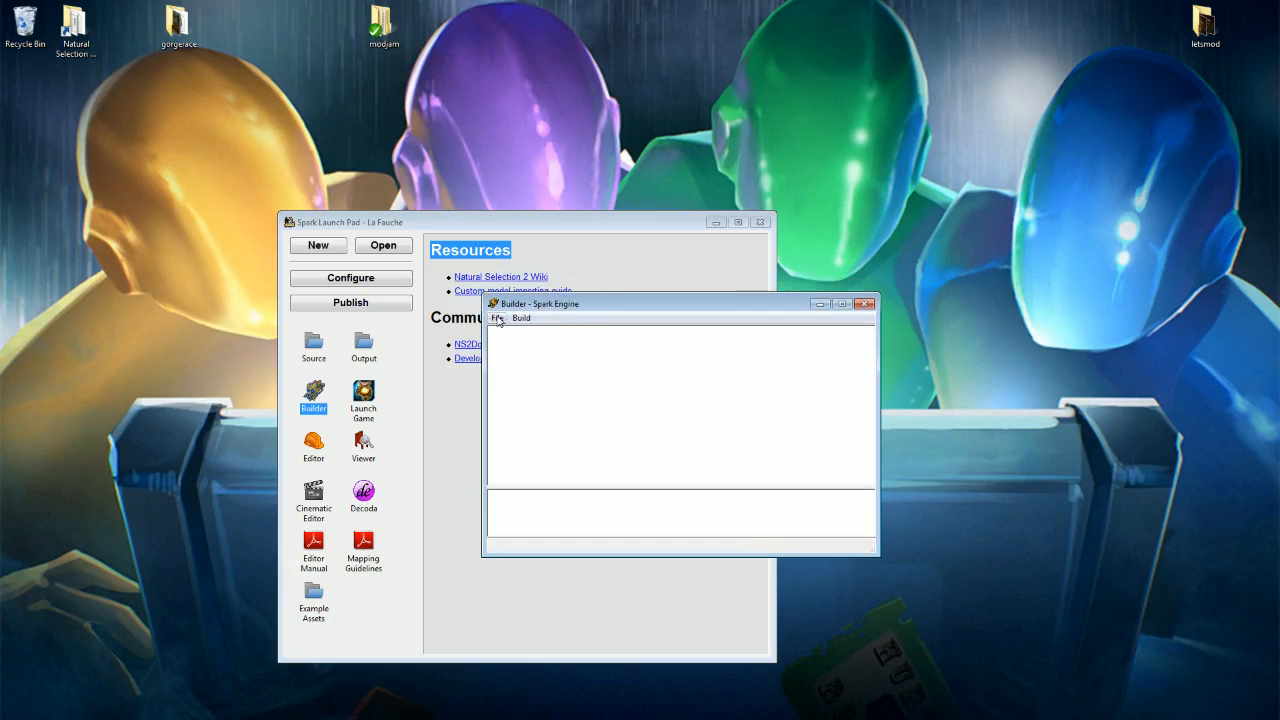
drag(523, 304, 527, 304)
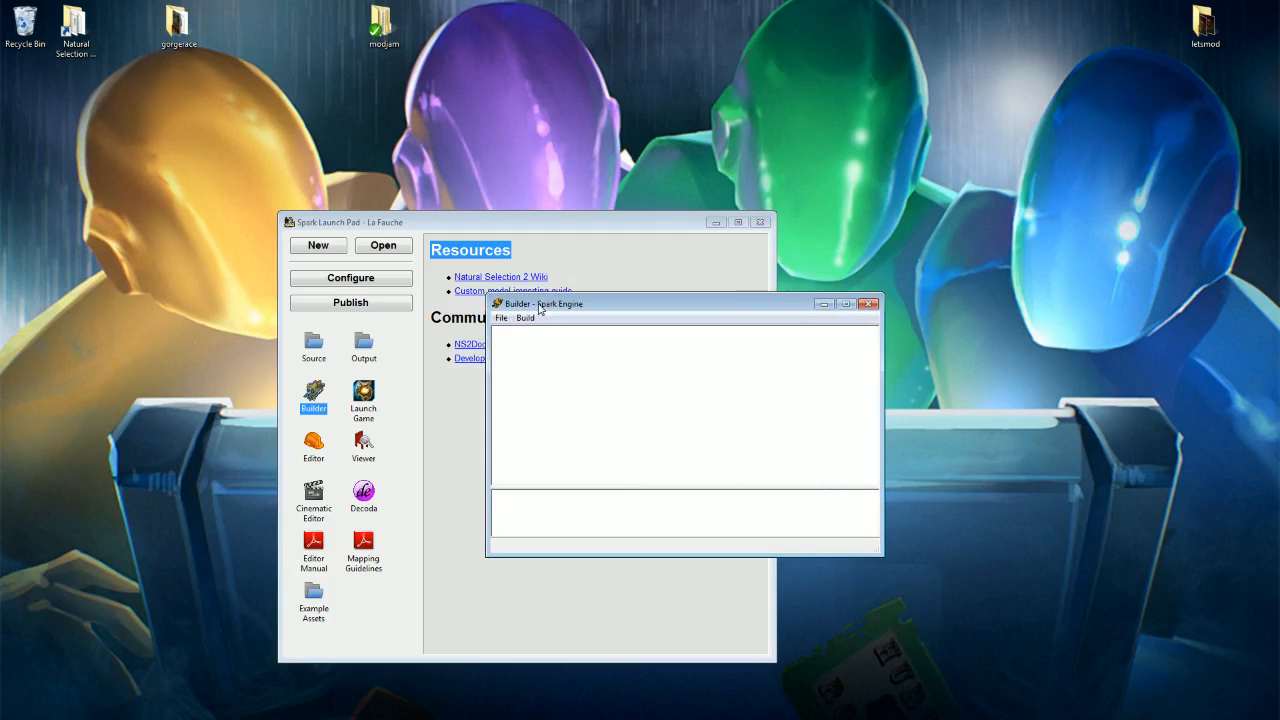
drag(527, 304, 499, 308)
click(473, 322)
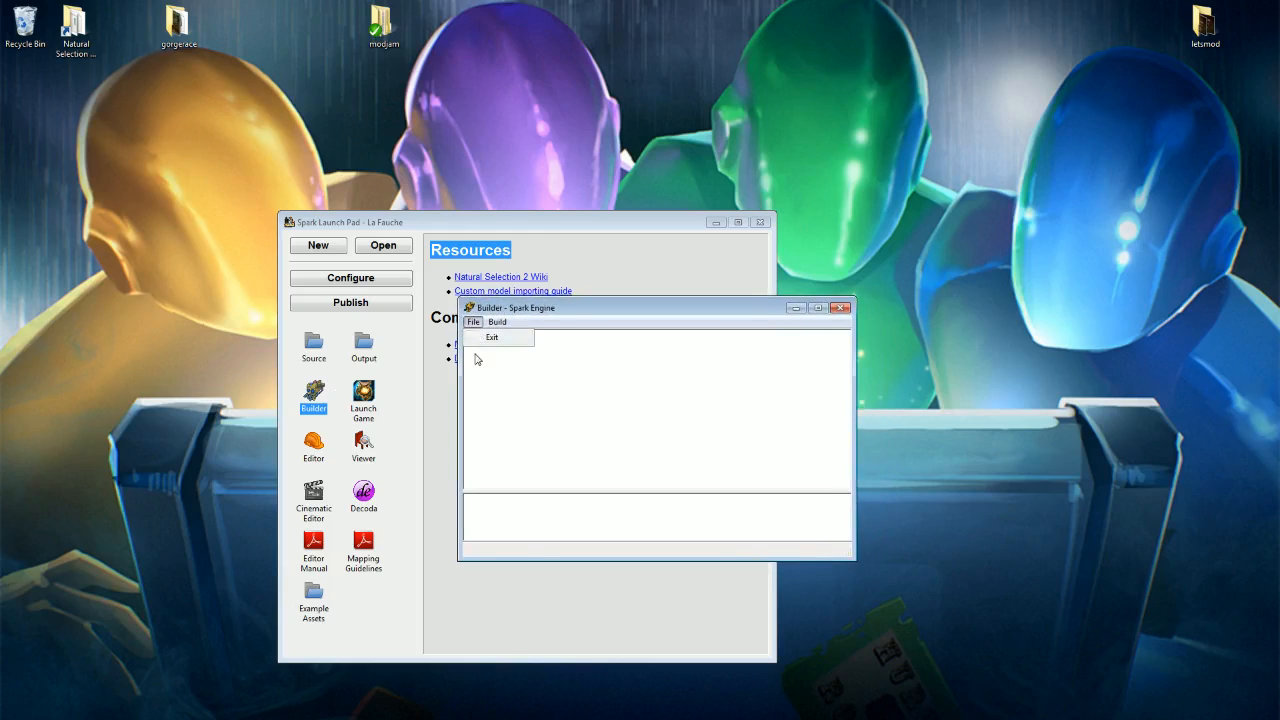
click(497, 322)
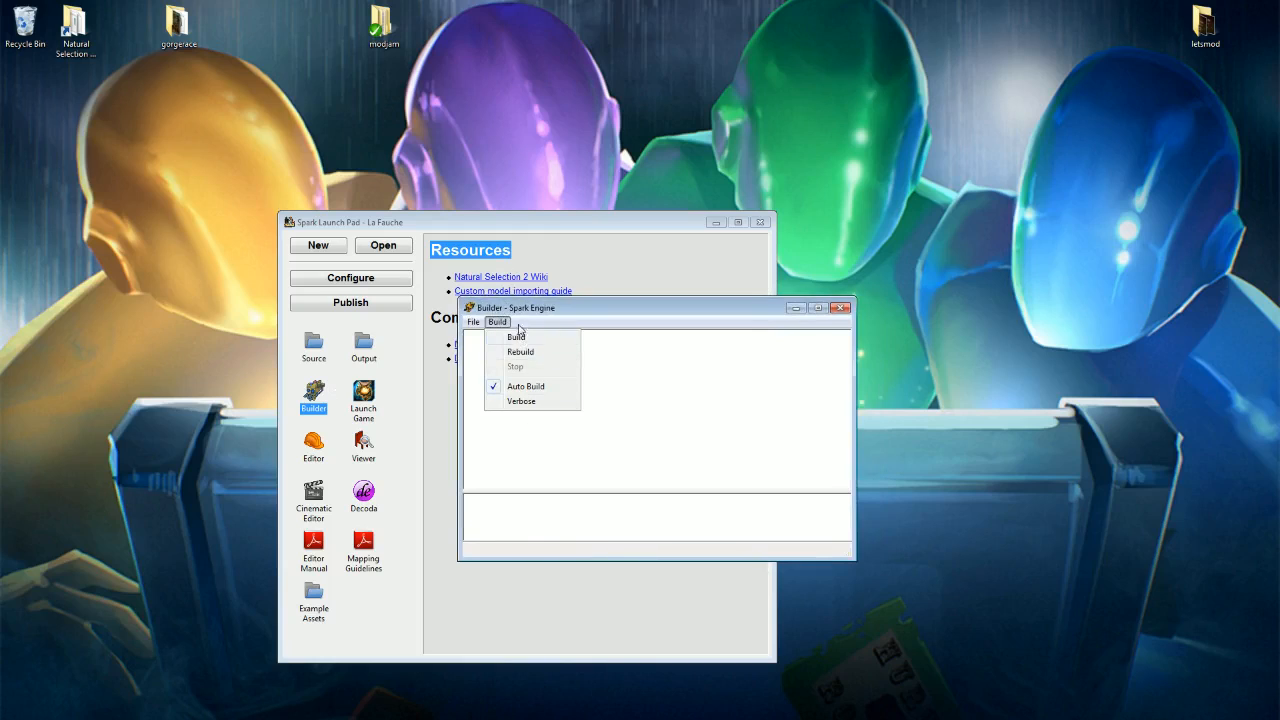
click(511, 313)
drag(511, 313, 489, 353)
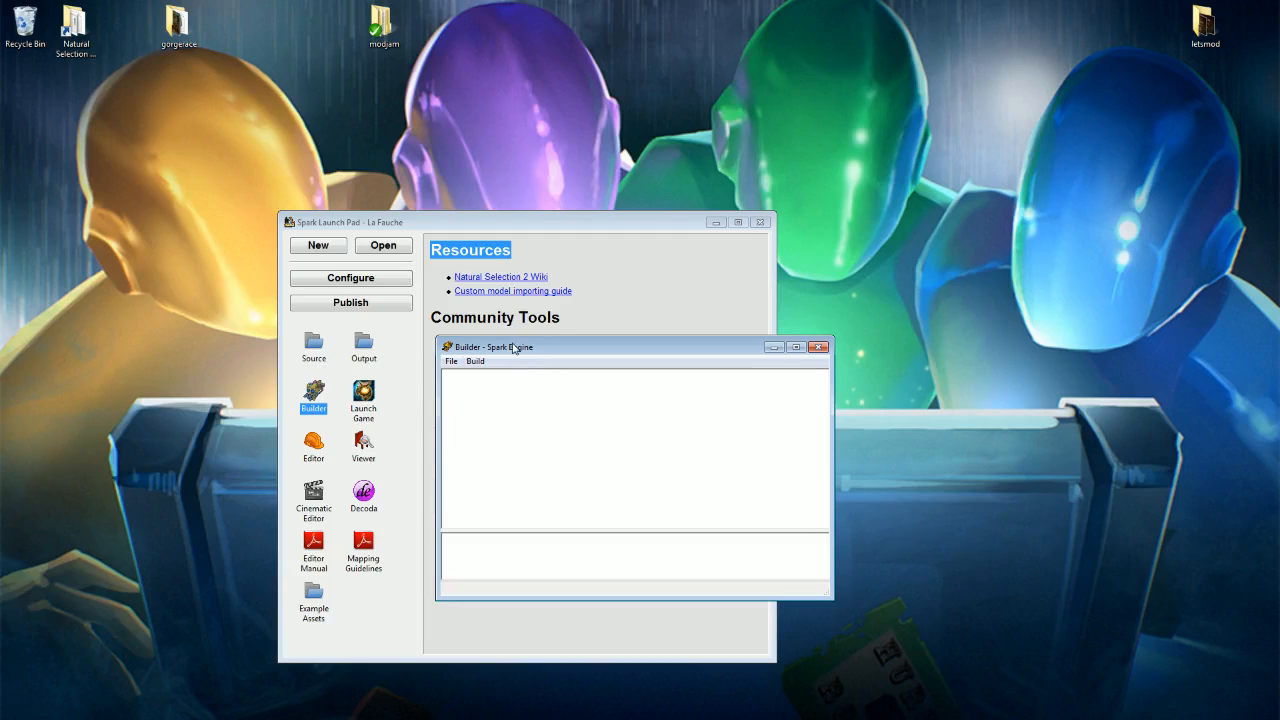
Step: Build the La Fauche mod in the Builder and review the build log
click(477, 361)
click(484, 375)
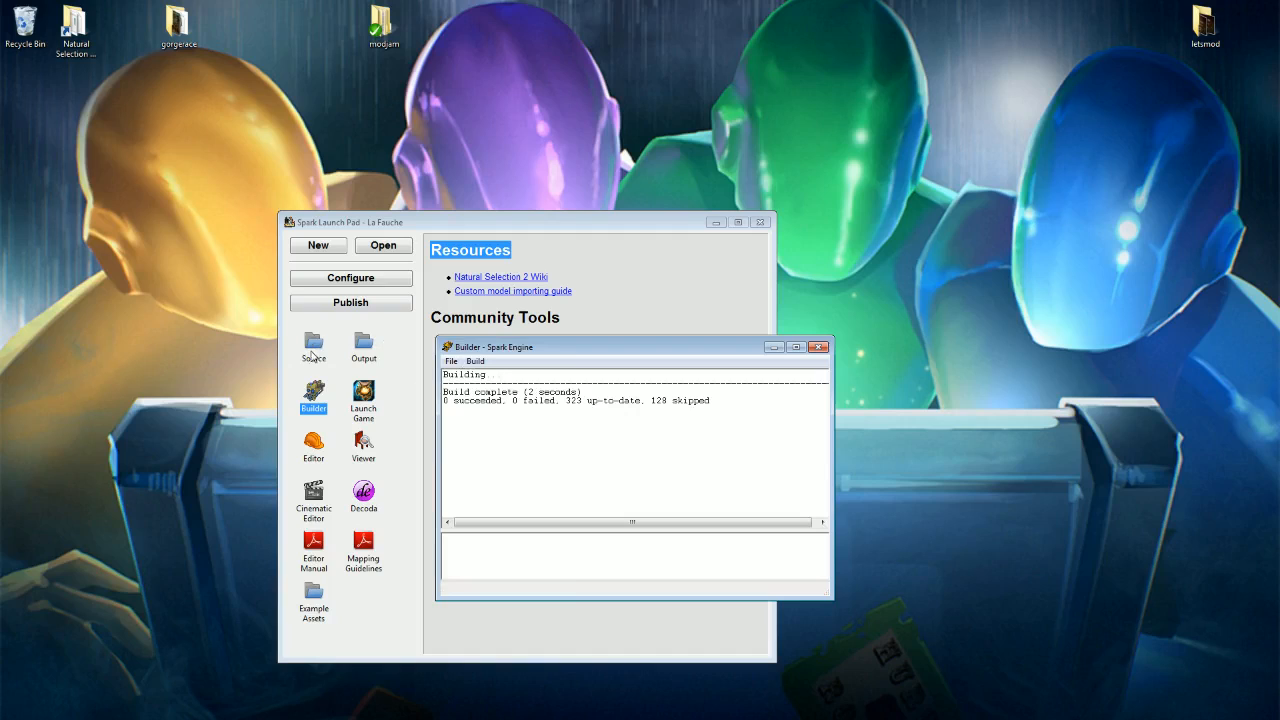
drag(502, 356, 494, 333)
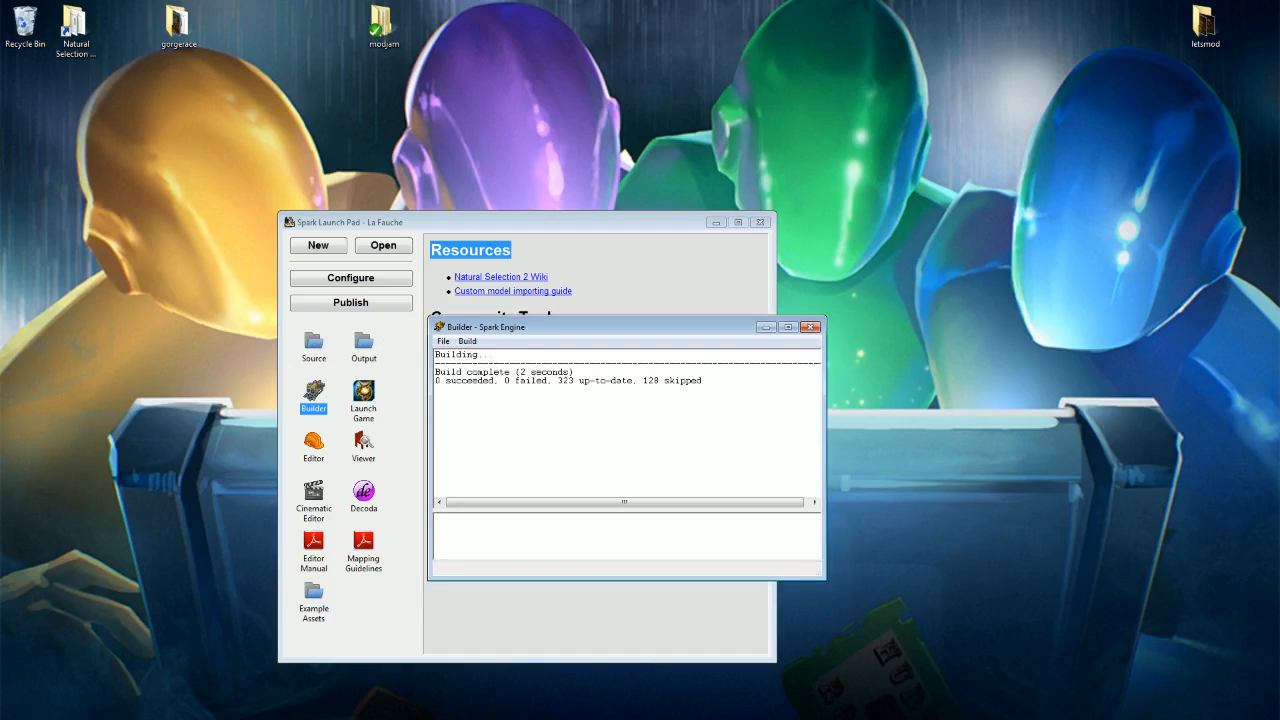
mouse_move(461, 355)
mouse_down()
mouse_move(552, 364)
mouse_move(445, 355)
mouse_up()
click(492, 355)
click(514, 355)
drag(615, 328, 585, 328)
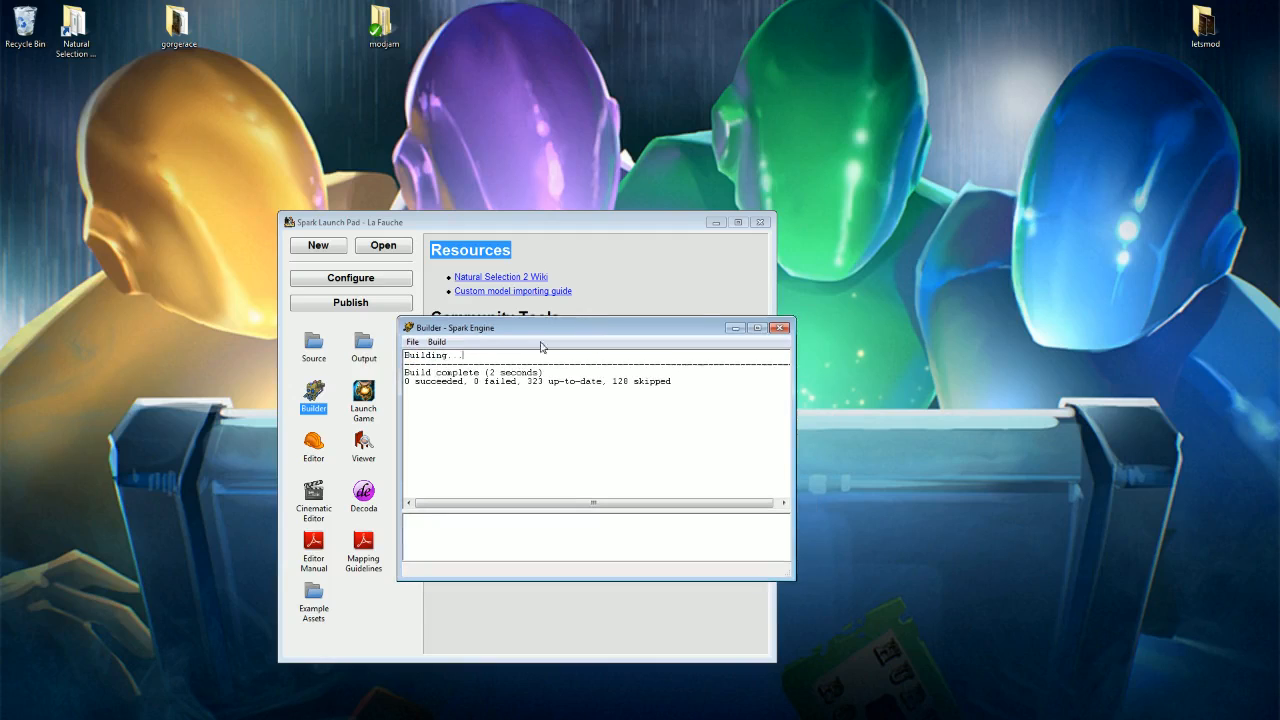
Step: Close the Builder and reposition the launch pad window slightly on the desktop
click(780, 327)
click(411, 359)
drag(546, 223, 550, 216)
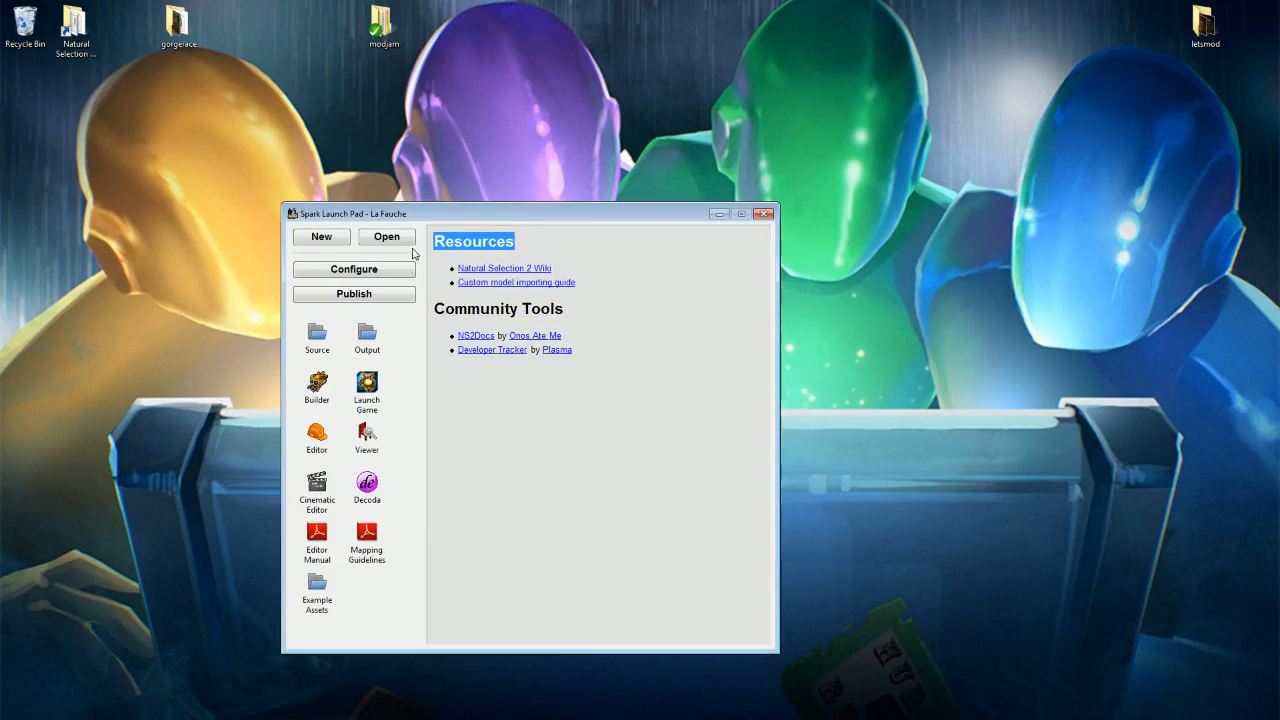
Step: Launch the game with the La Fauche mod, view its main menu and exit back to the launch pad
double_click(367, 383)
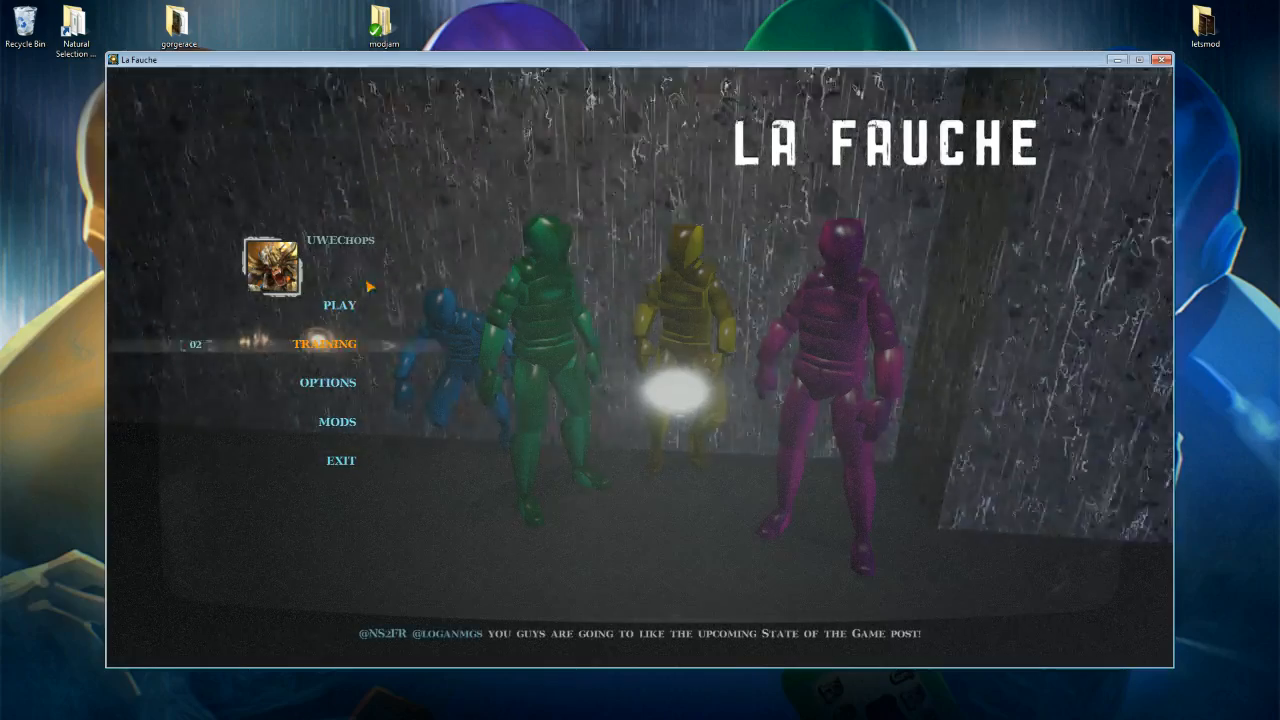
click(341, 461)
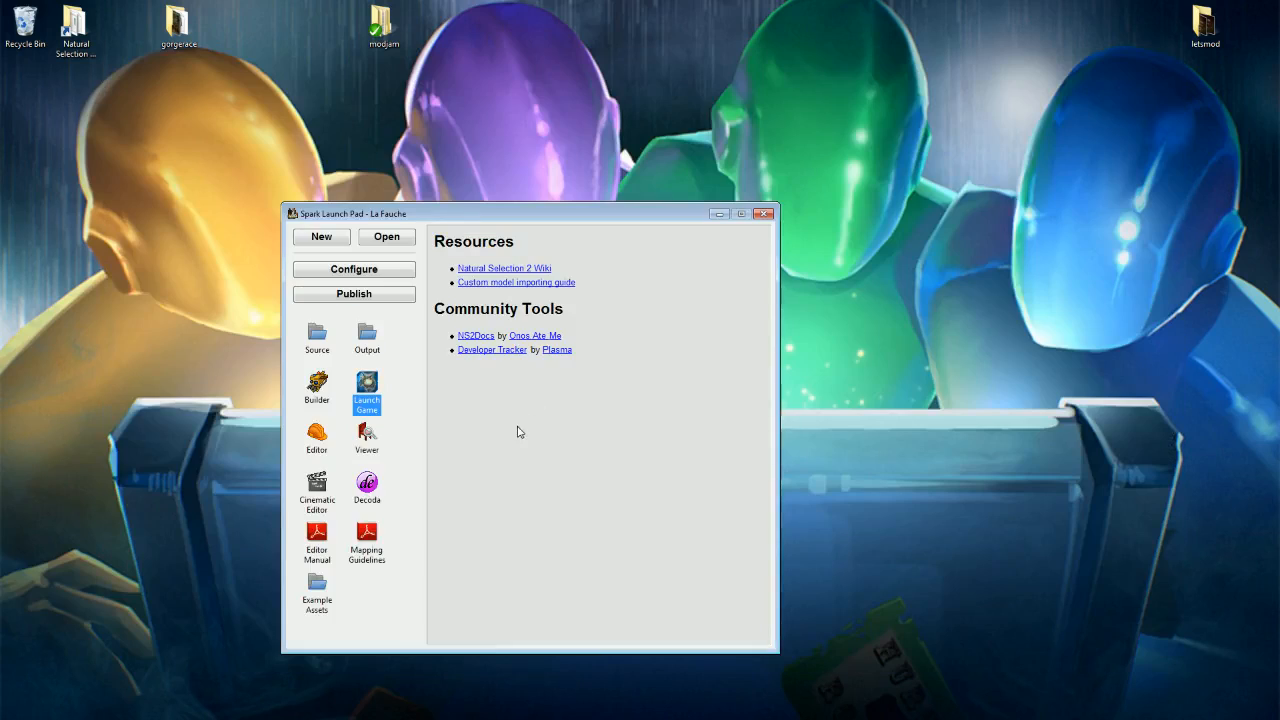
click(405, 401)
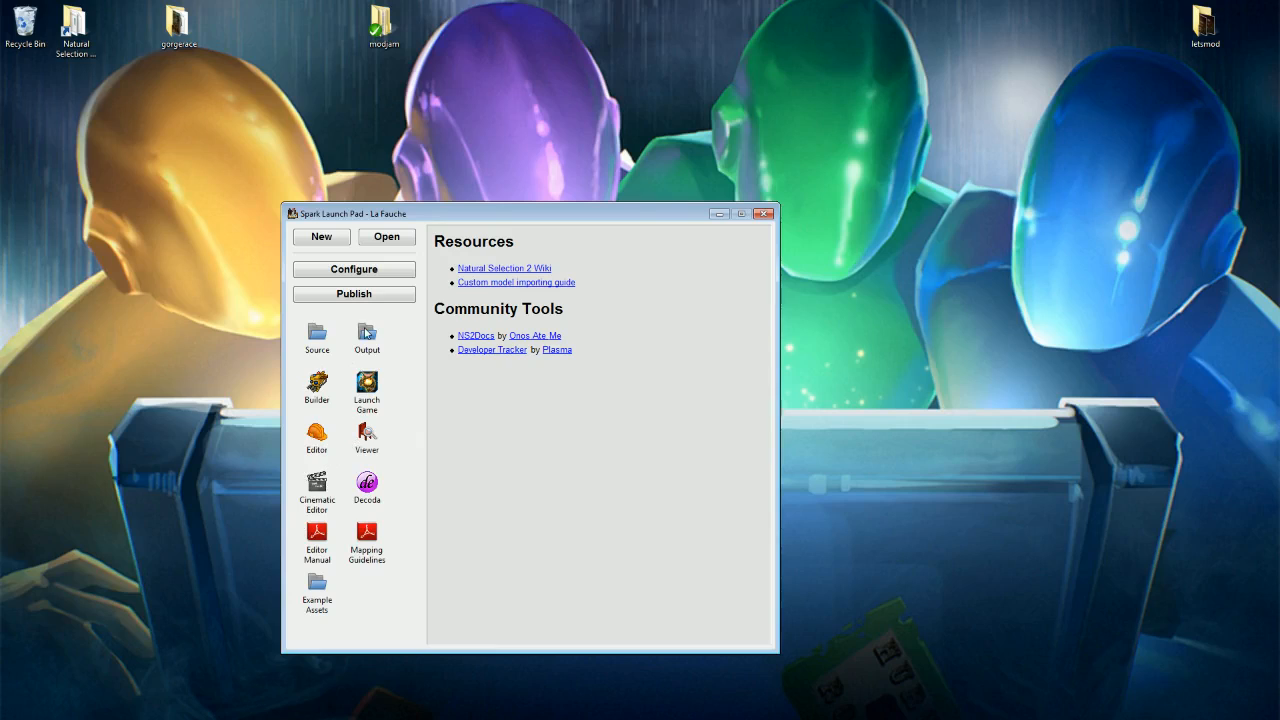
Step: Open the Leonardo mod from the recently opened mods and reposition the launch pad window
mouse_move(405, 206)
mouse_down()
mouse_move(405, 233)
mouse_move(393, 224)
mouse_up()
click(388, 260)
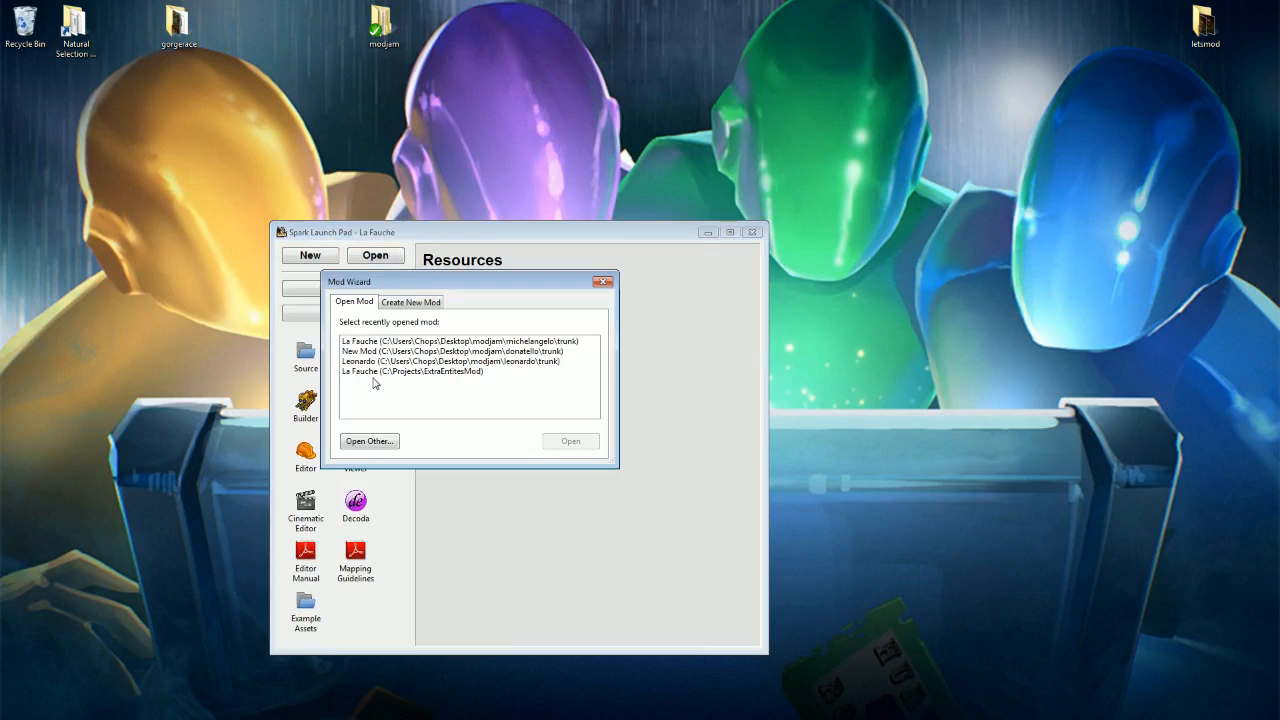
double_click(370, 362)
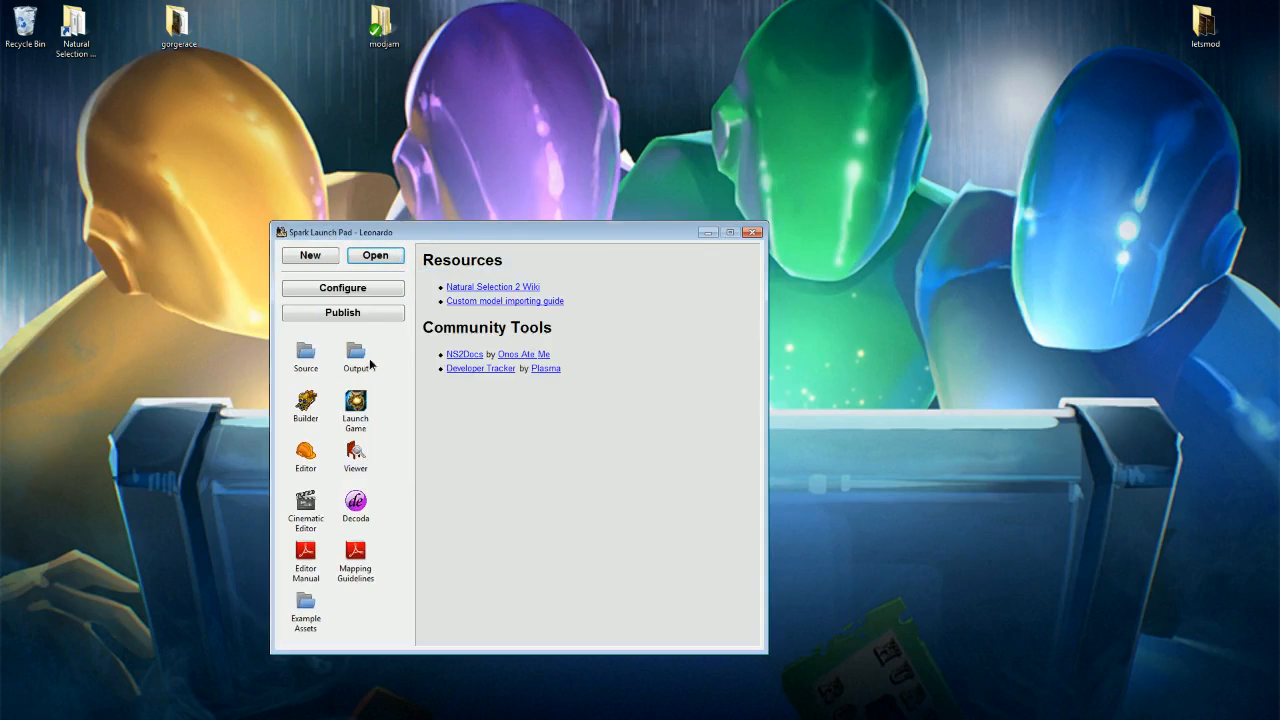
drag(400, 232, 404, 216)
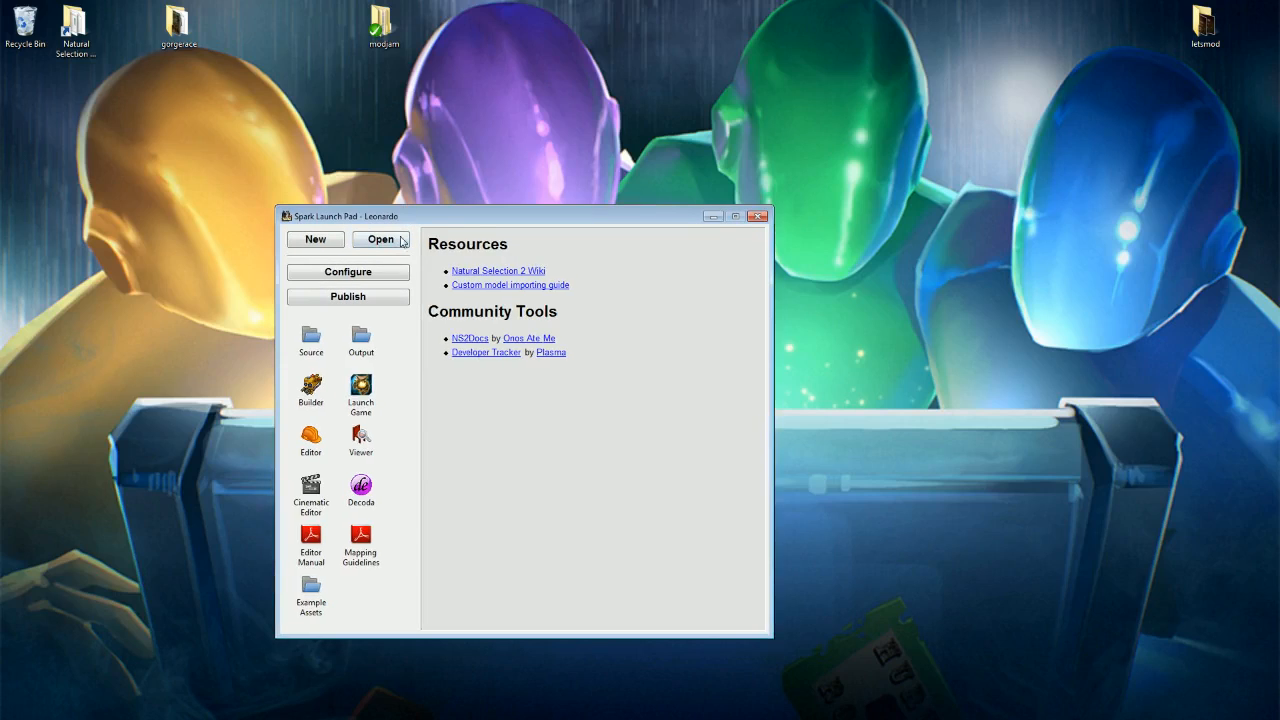
Step: Switch the launch pad to the recently opened New Mod in the donatello trunk folder
click(390, 241)
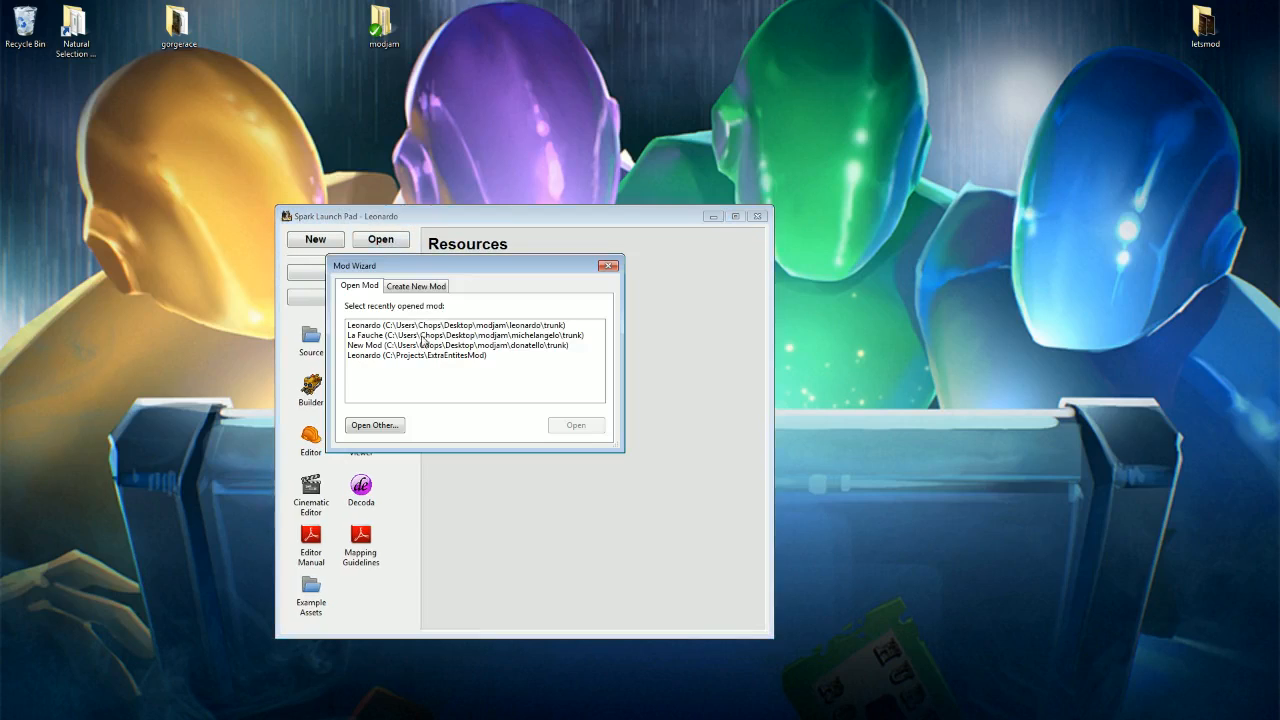
double_click(420, 345)
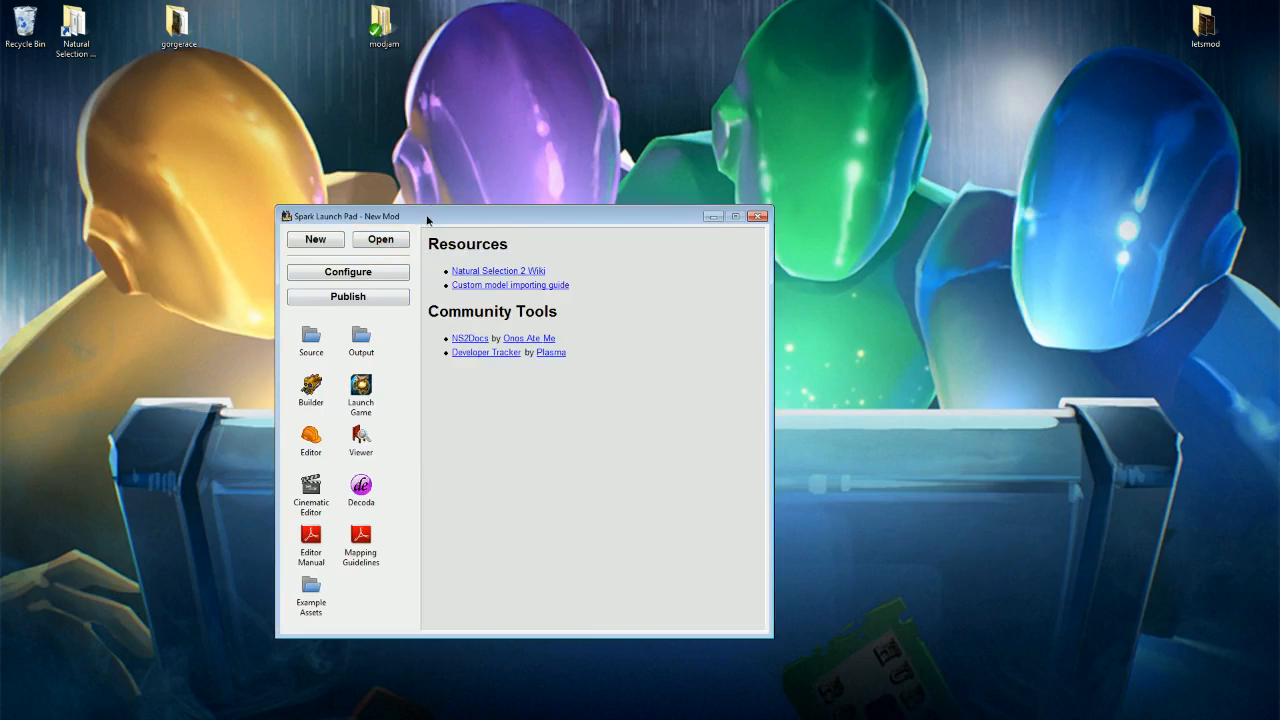
drag(427, 220, 410, 218)
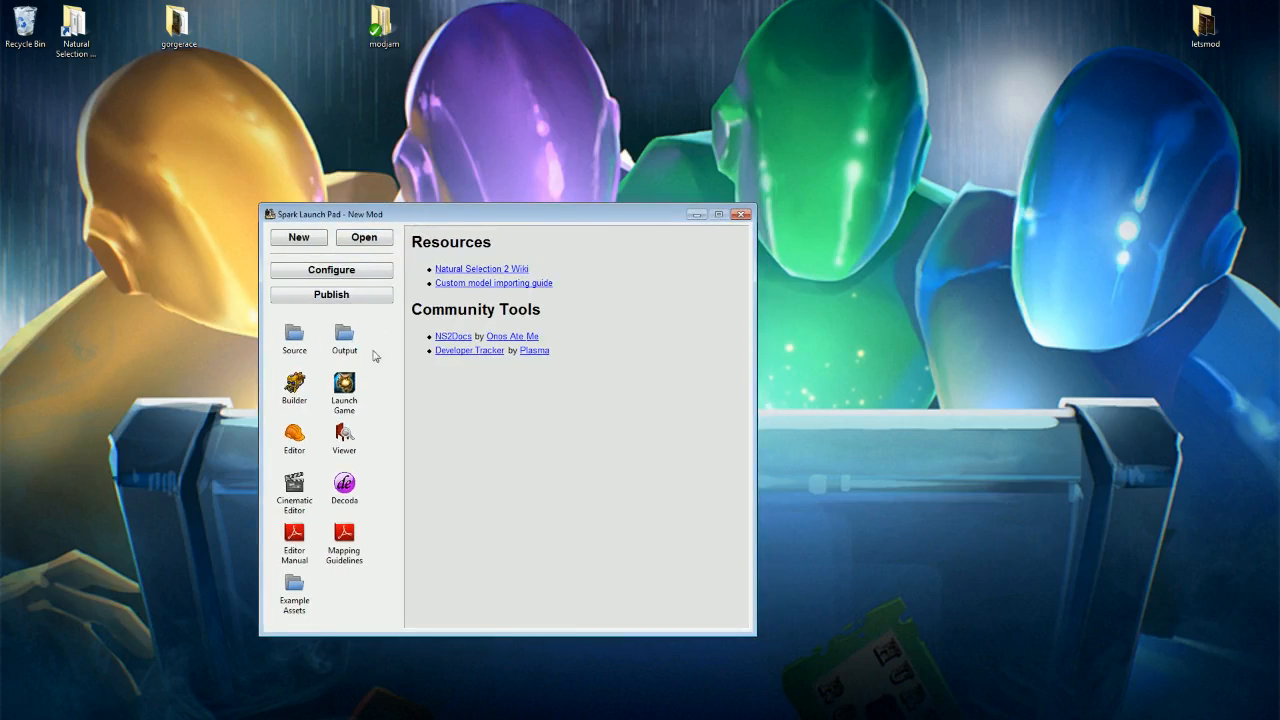
Step: Launch the Builder for the New Mod and run a build of its source files
double_click(294, 385)
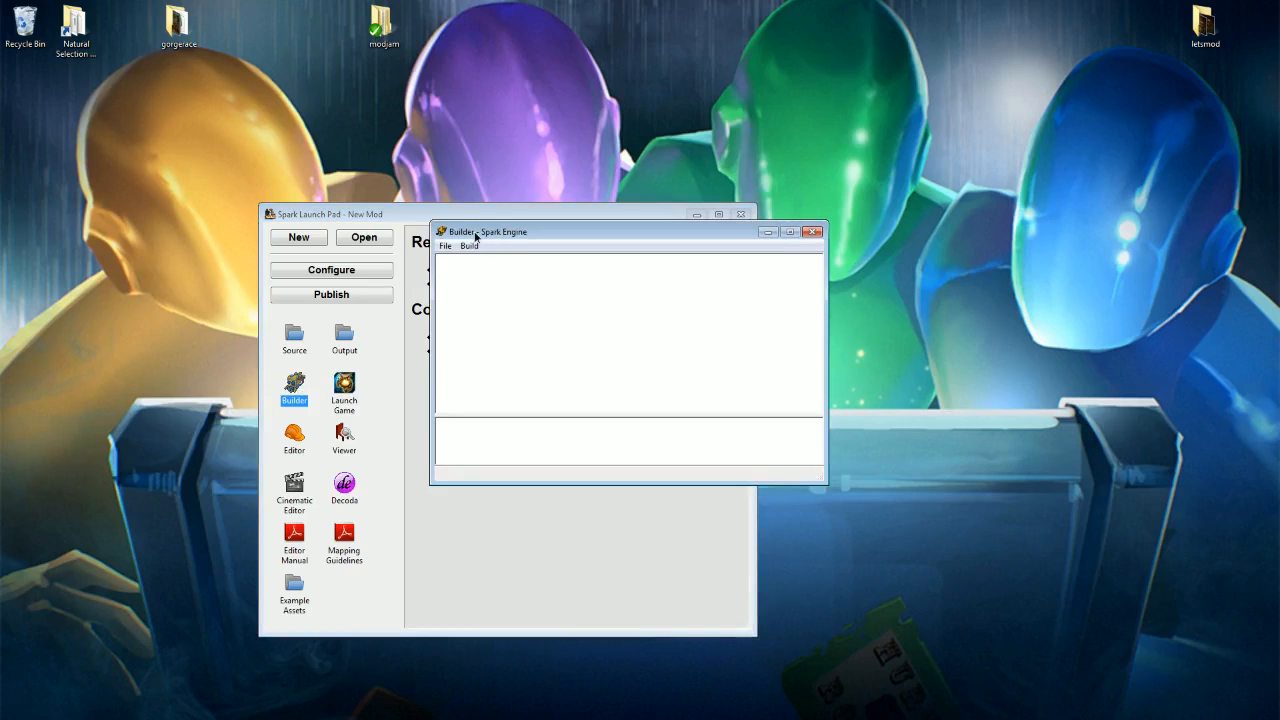
drag(477, 234, 471, 242)
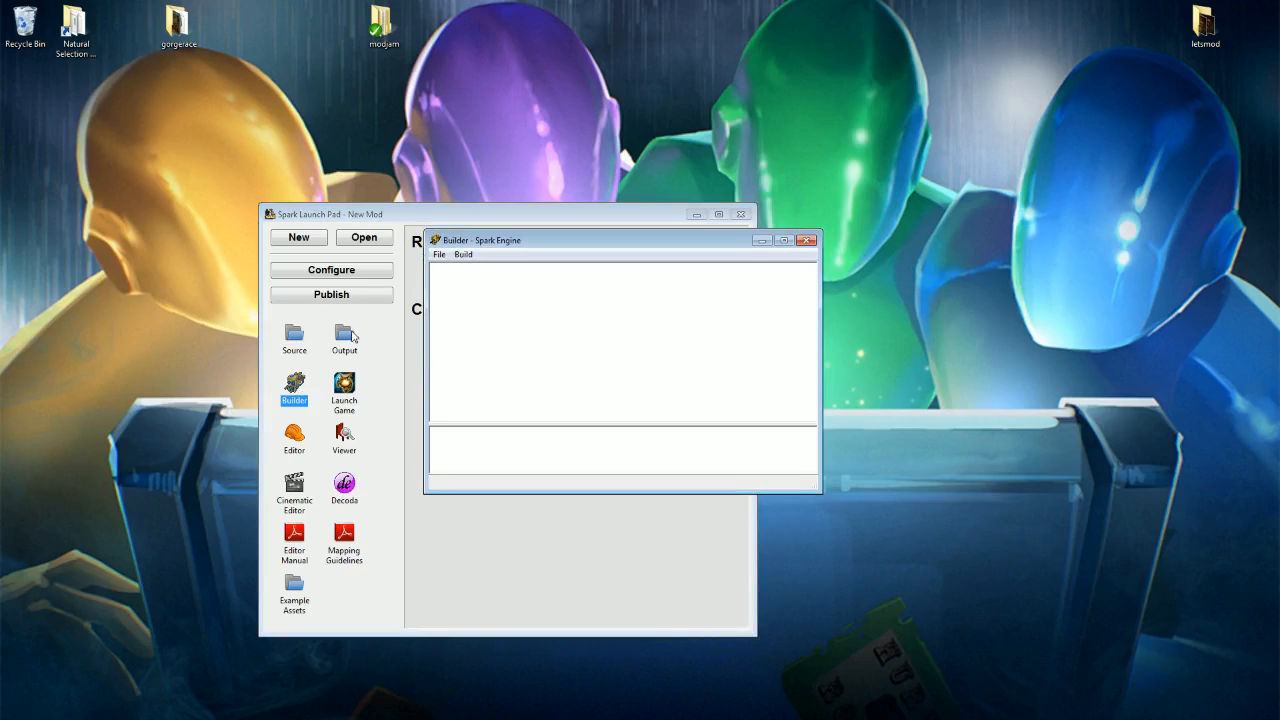
drag(462, 247, 464, 255)
click(441, 263)
mouse_move(464, 262)
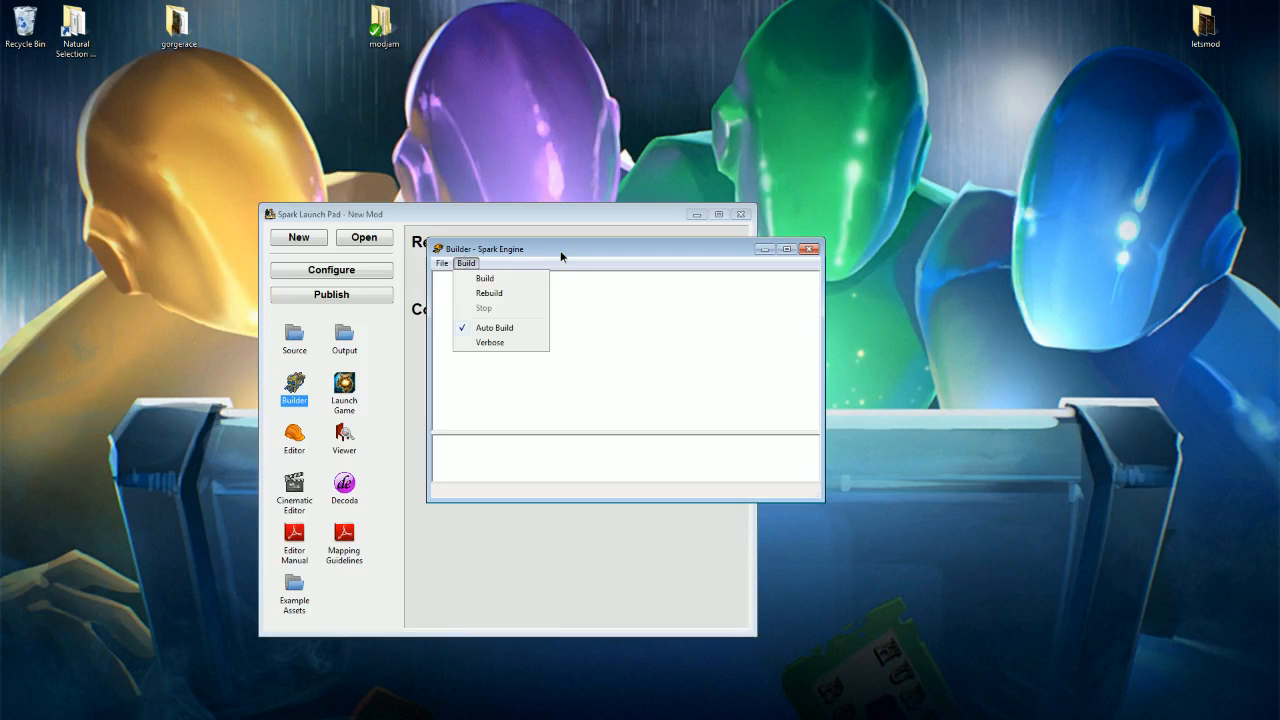
click(485, 278)
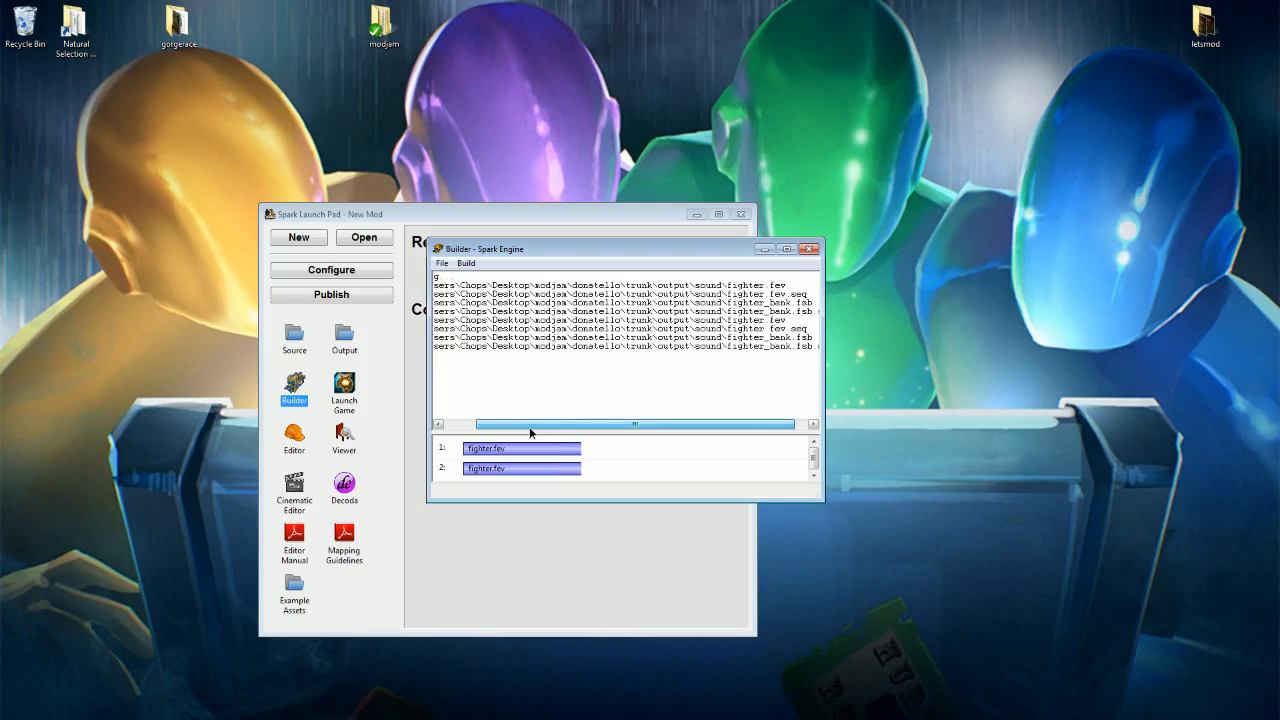
drag(675, 249, 644, 252)
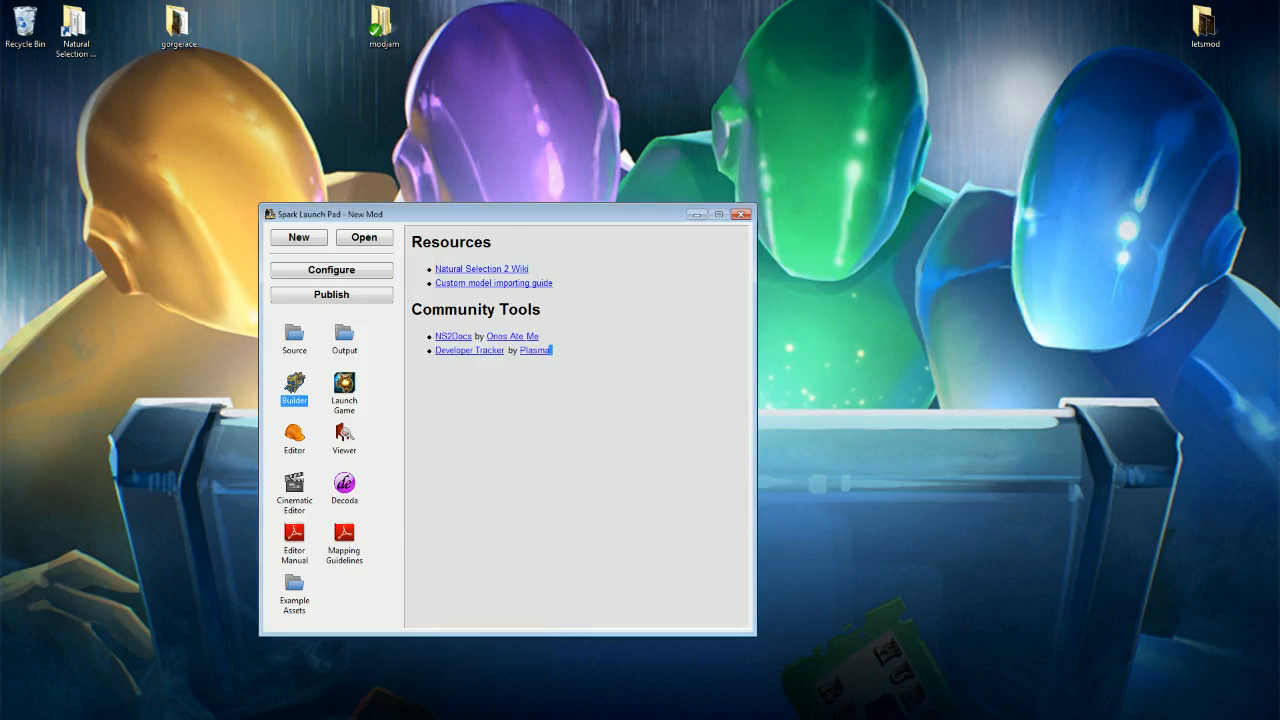
Step: Open the Leonardo mod from the recent list and start a build of it in the Builder
click(381, 239)
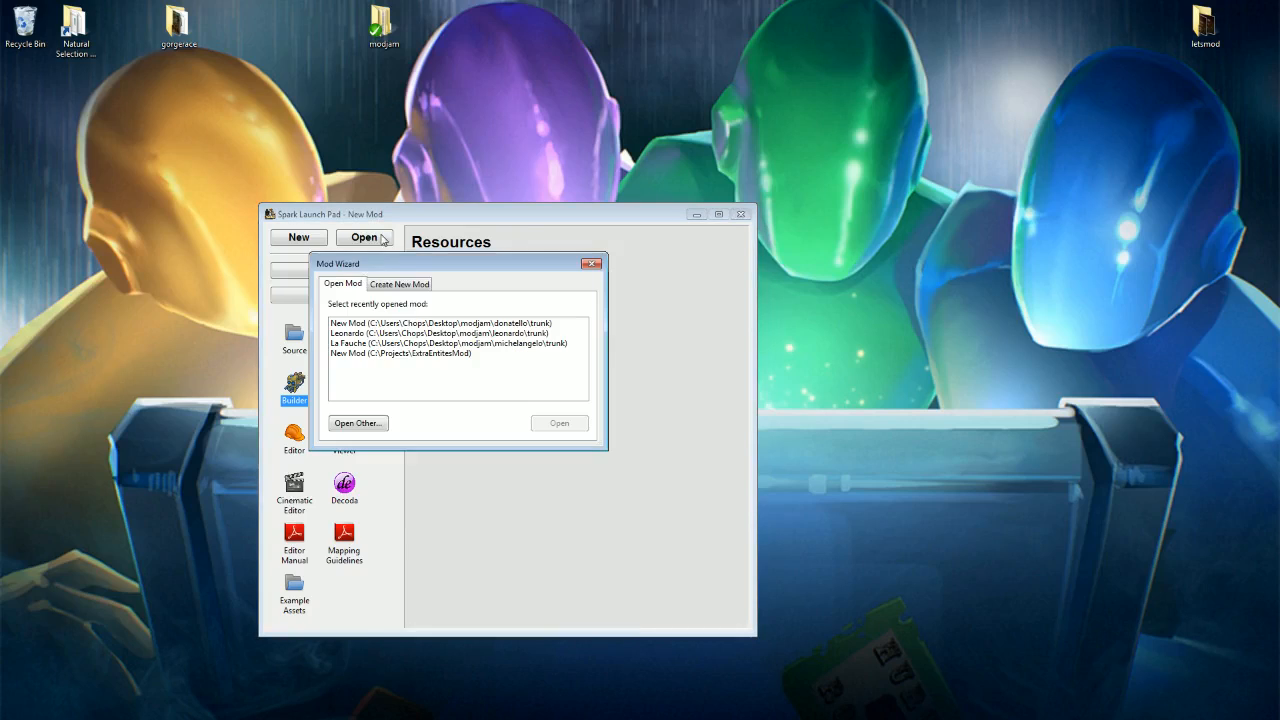
double_click(474, 335)
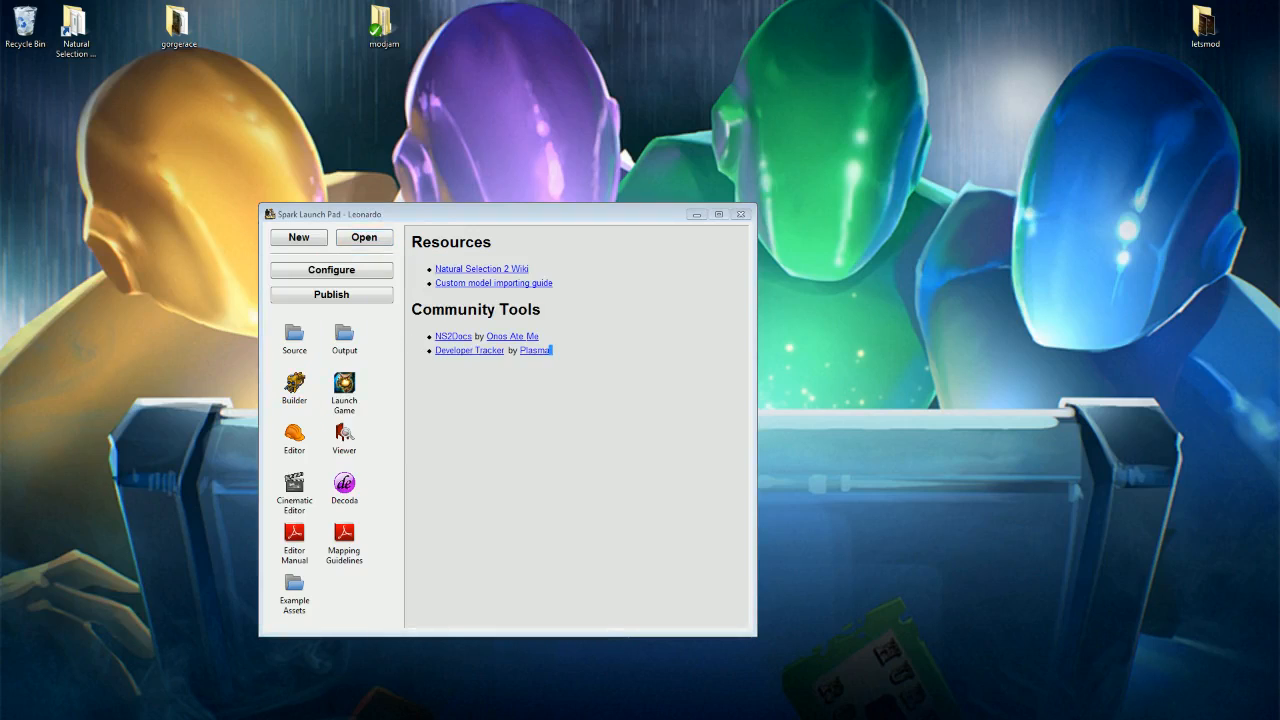
double_click(298, 389)
click(480, 253)
click(495, 268)
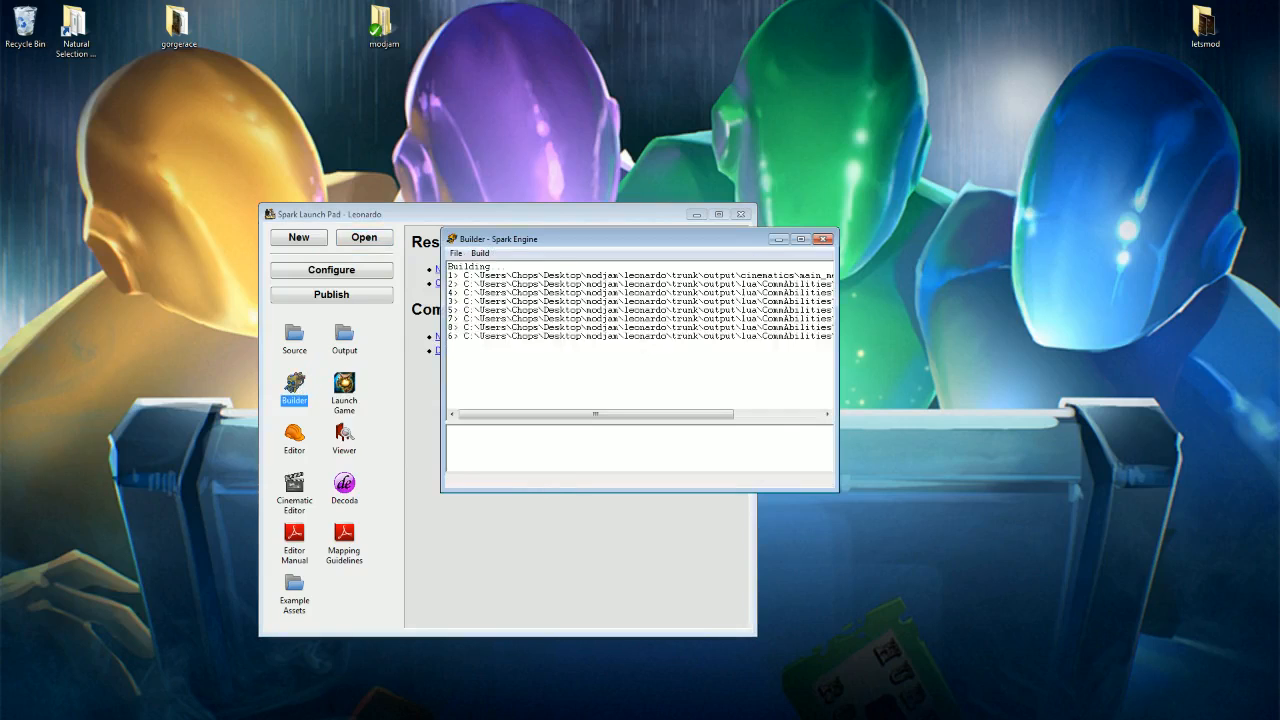
Step: Enlarge the Builder window so more of the build log and job timeline can be seen
drag(838, 492, 957, 647)
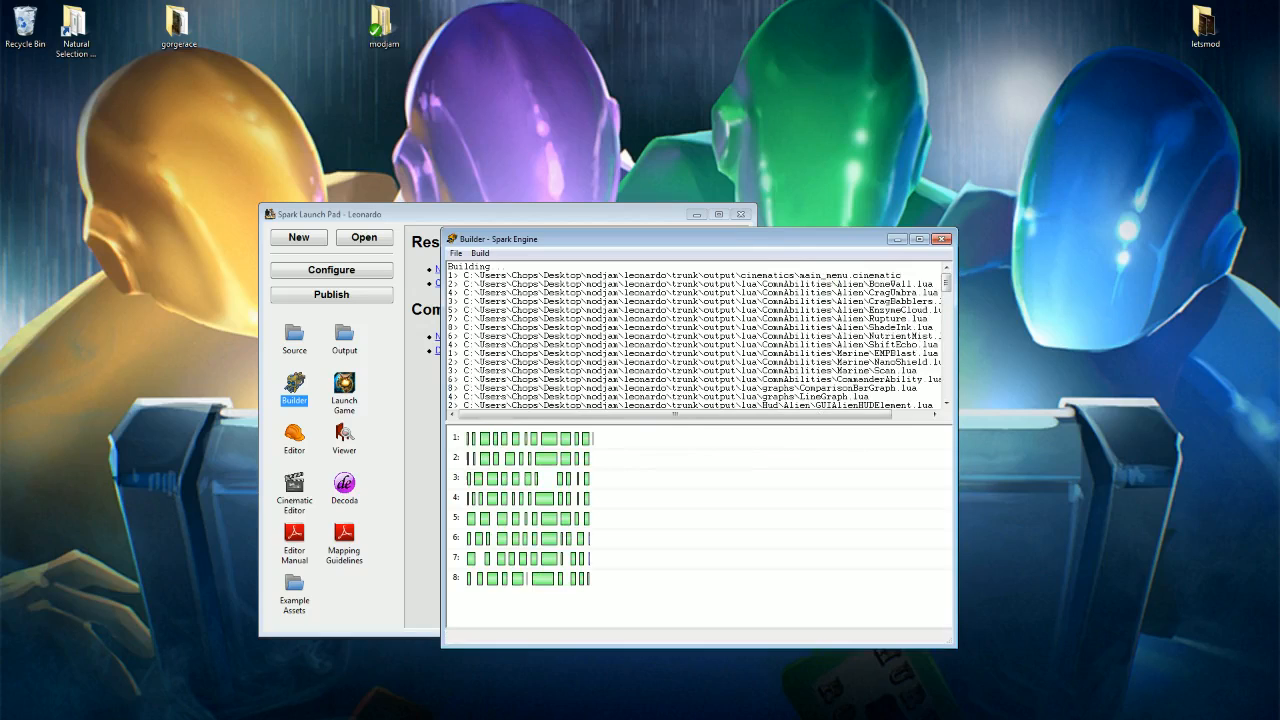
mouse_move(947, 285)
mouse_down()
mouse_move(953, 404)
mouse_move(959, 270)
mouse_up()
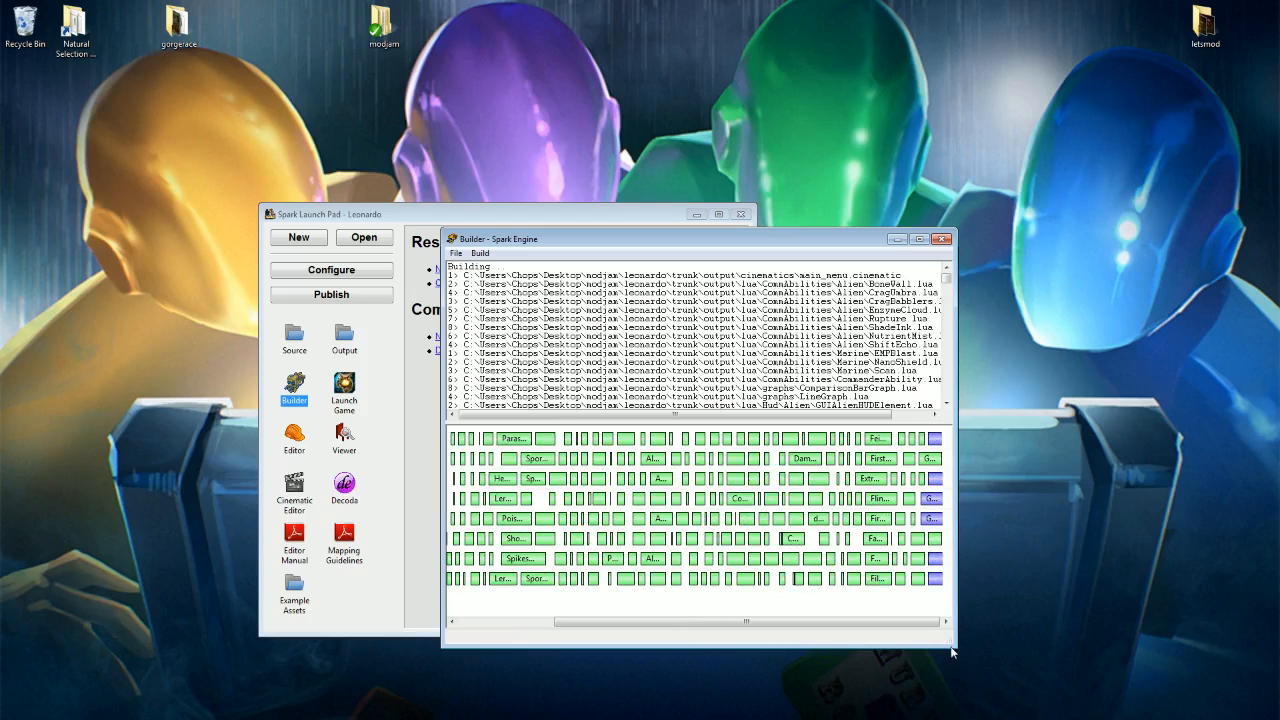
drag(953, 650, 1008, 695)
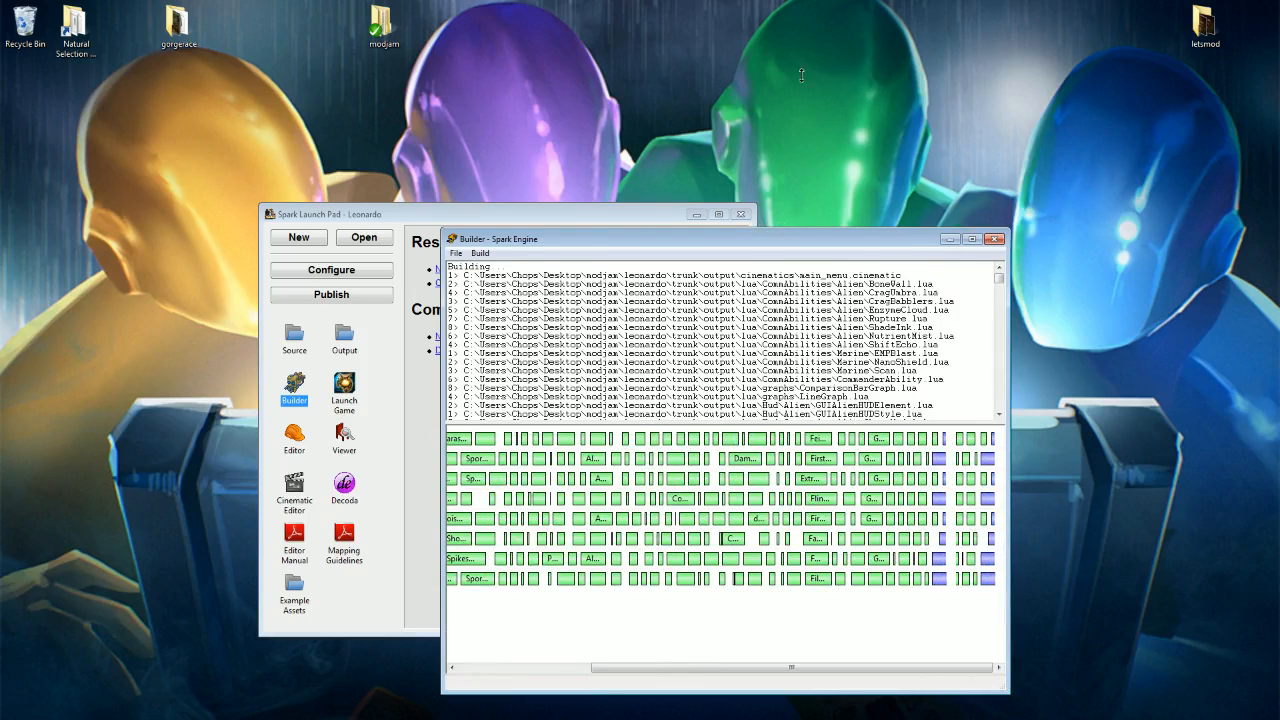
drag(801, 74, 801, 76)
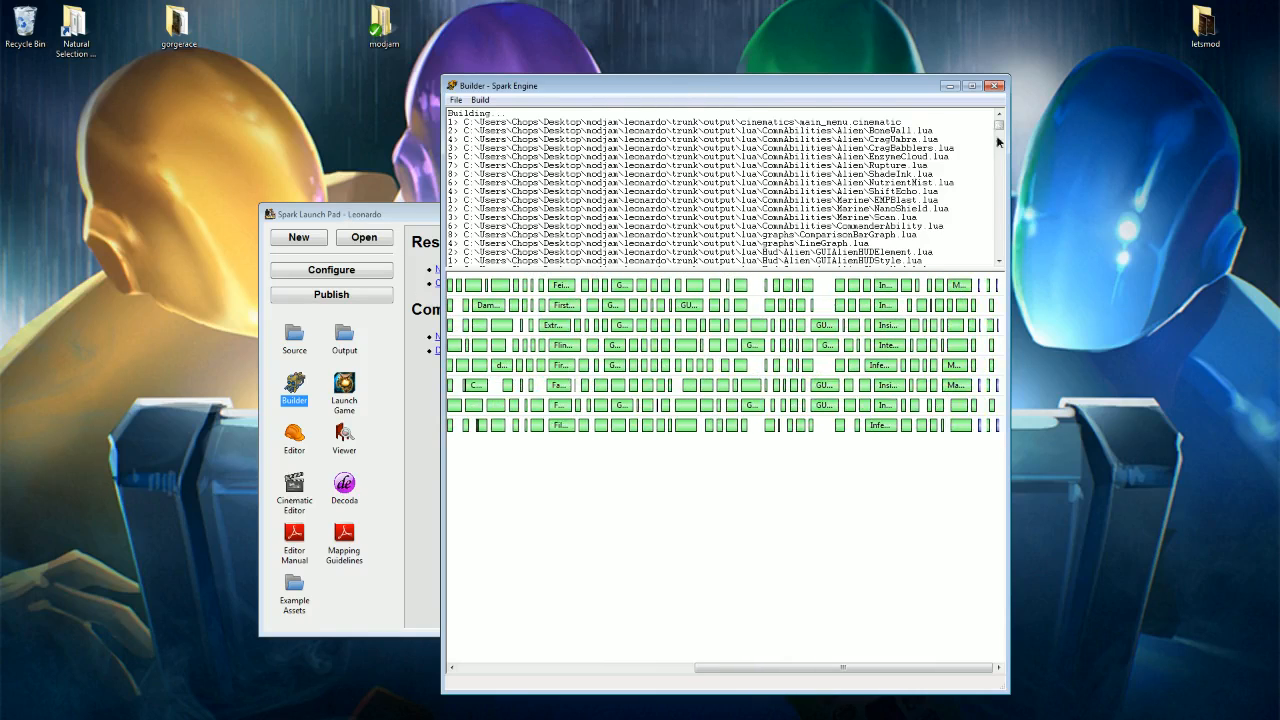
Step: Look through the Leonardo build log and job timeline up to the last processed files
drag(997, 128, 992, 246)
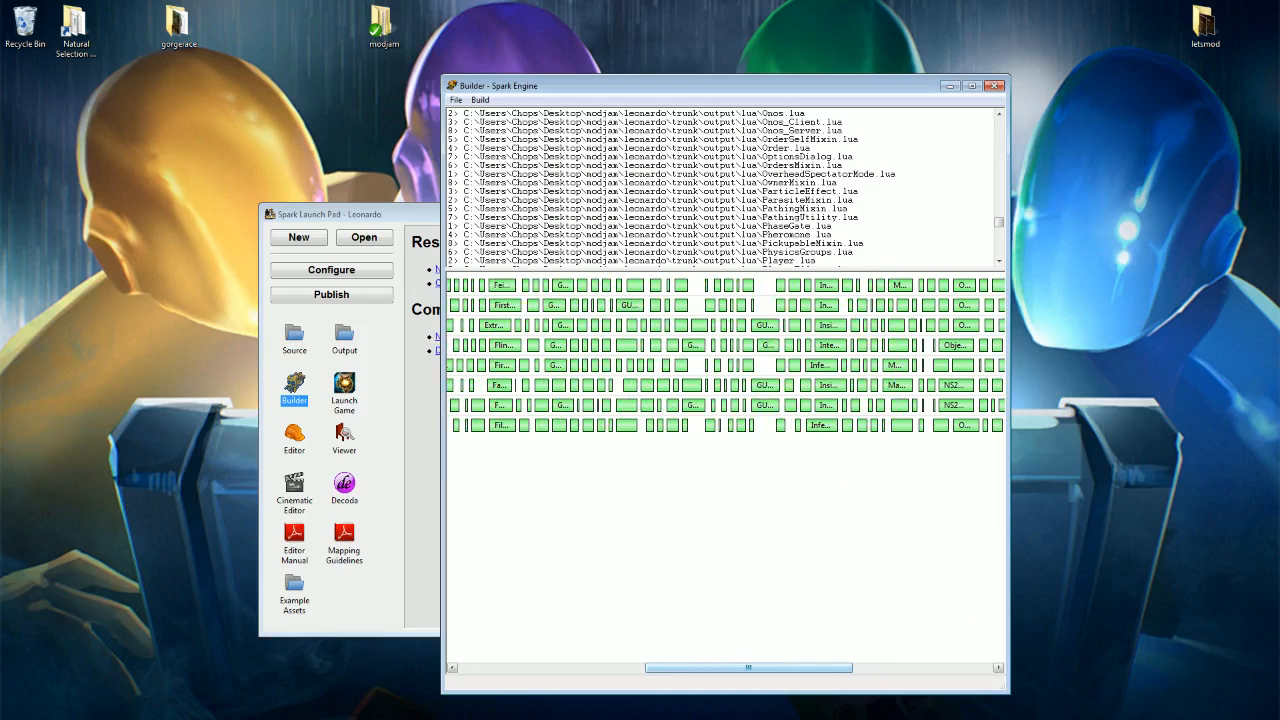
drag(998, 225, 998, 262)
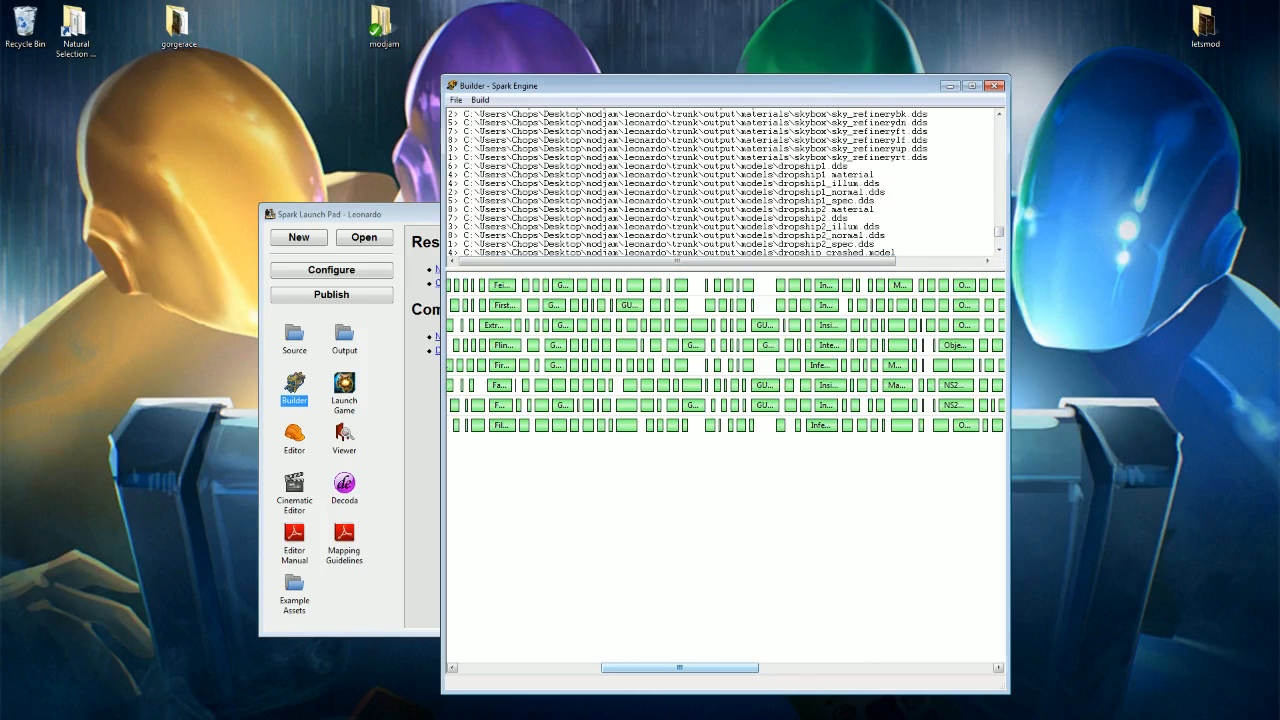
drag(727, 667, 982, 681)
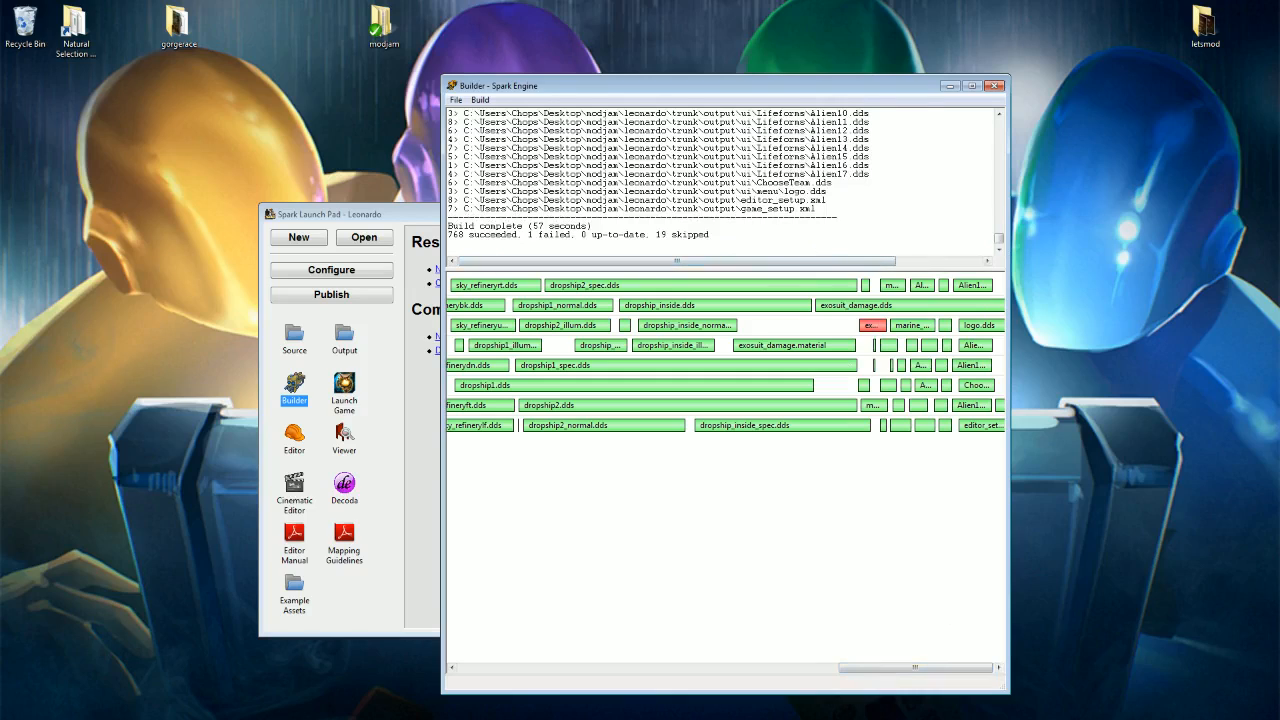
Step: Build the Leonardo mod again and examine the log lines for exosuit_damage.model
click(480, 100)
click(497, 117)
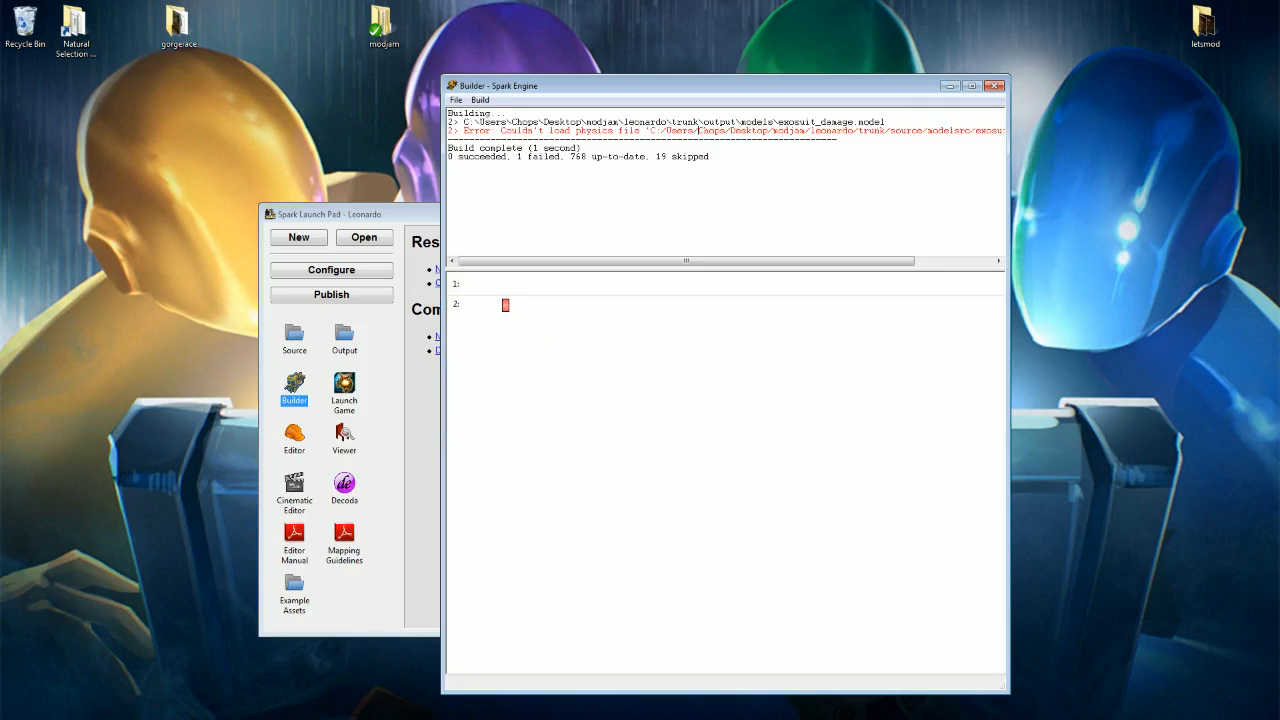
drag(684, 262, 764, 262)
drag(448, 130, 876, 140)
drag(876, 263, 650, 243)
click(630, 215)
drag(509, 90, 502, 80)
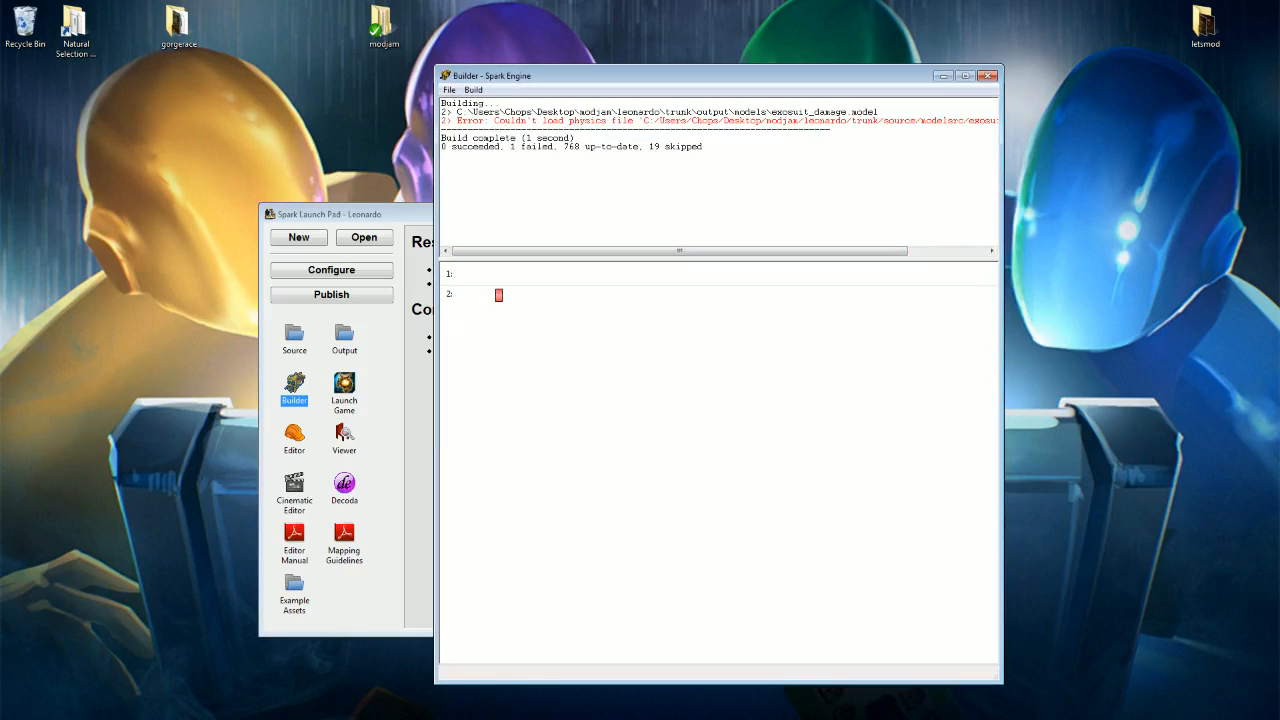
Step: Launch the game with the Leonardo mod loaded, view its Last Stand main menu and exit the game
click(389, 354)
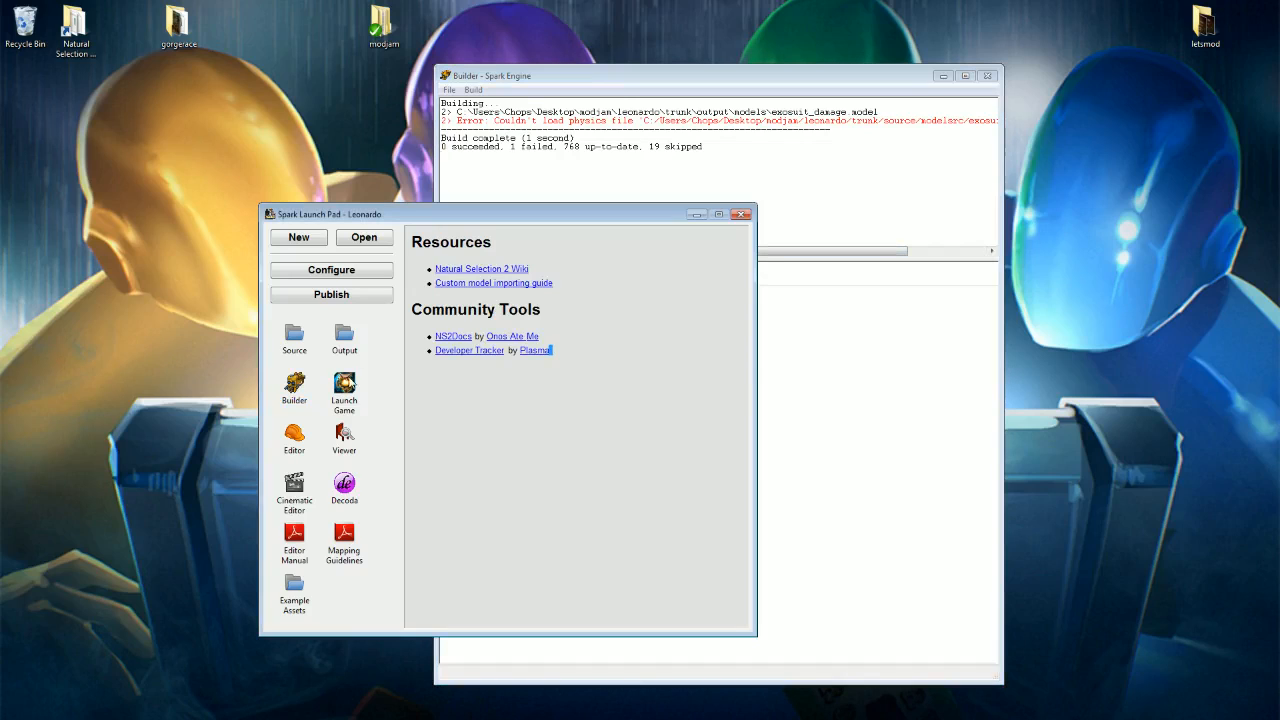
double_click(345, 385)
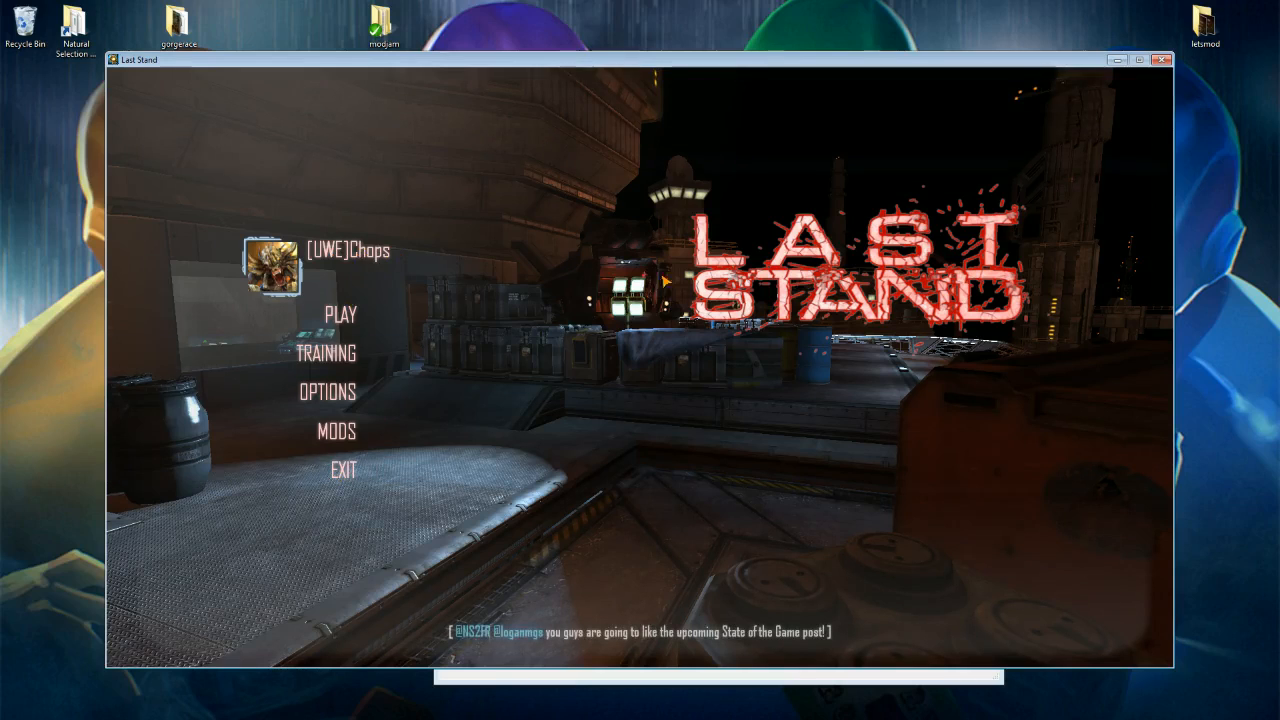
click(348, 479)
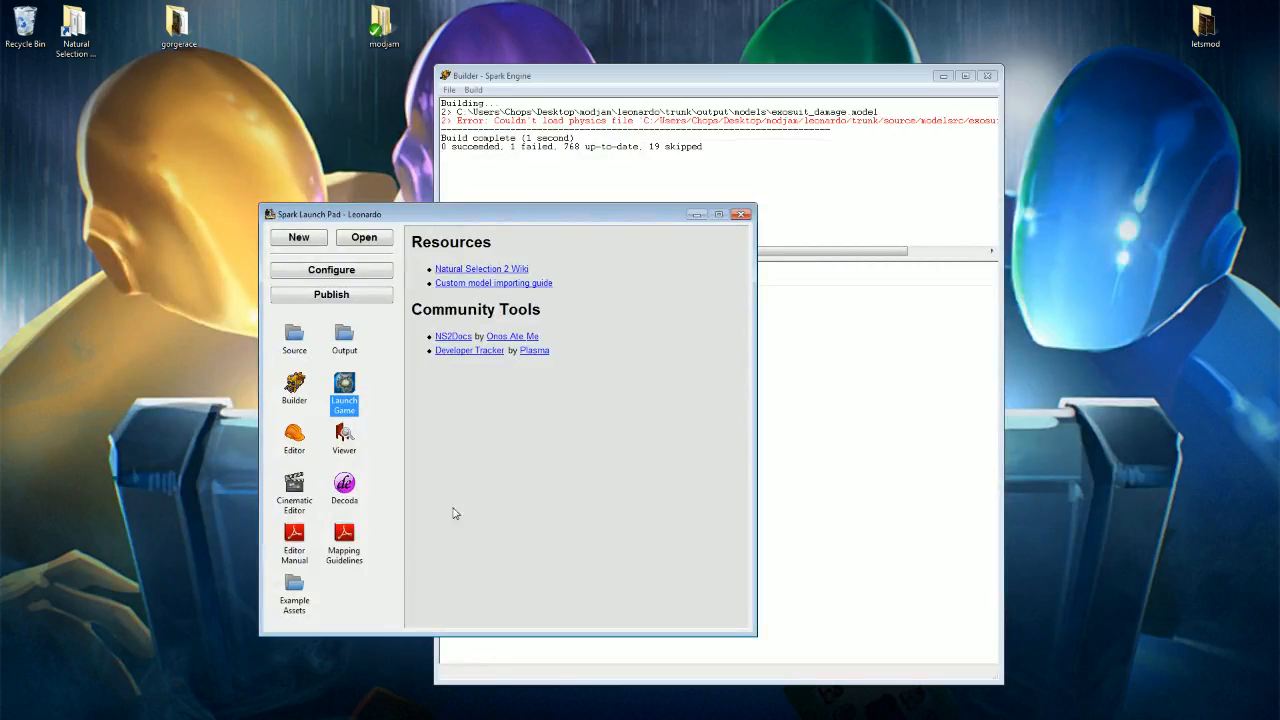
drag(393, 218, 209, 273)
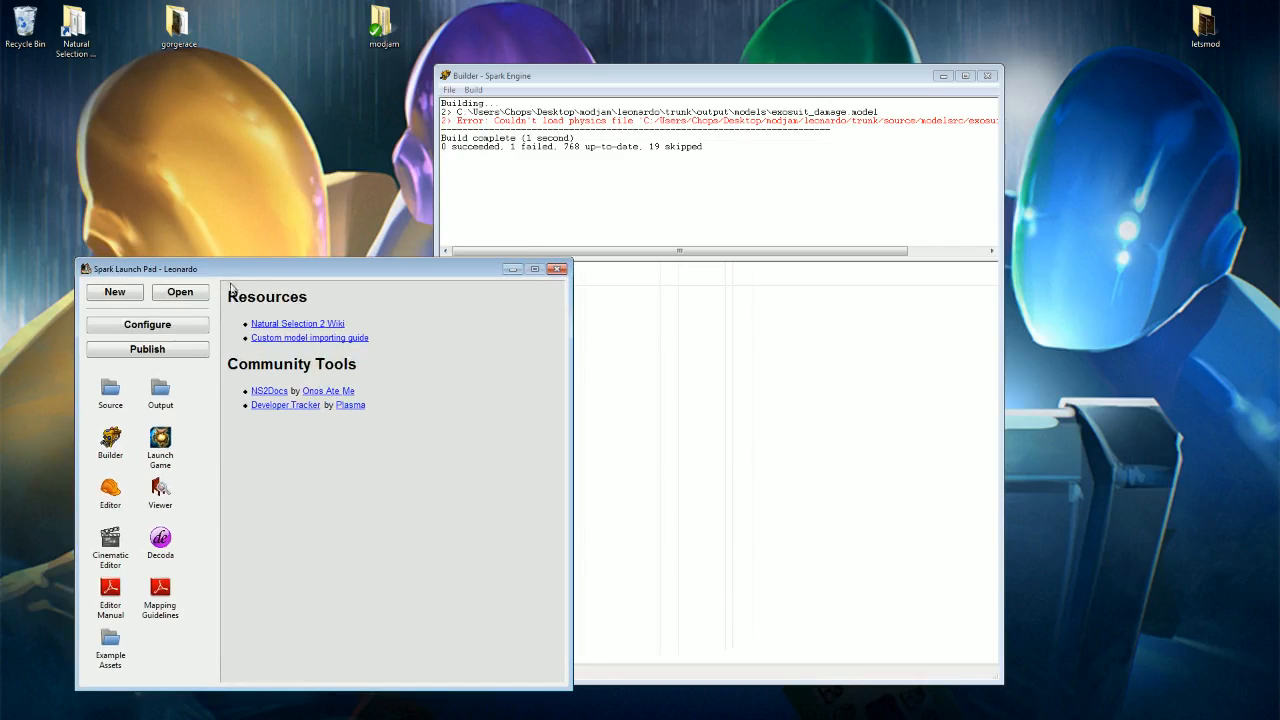
drag(232, 275, 197, 288)
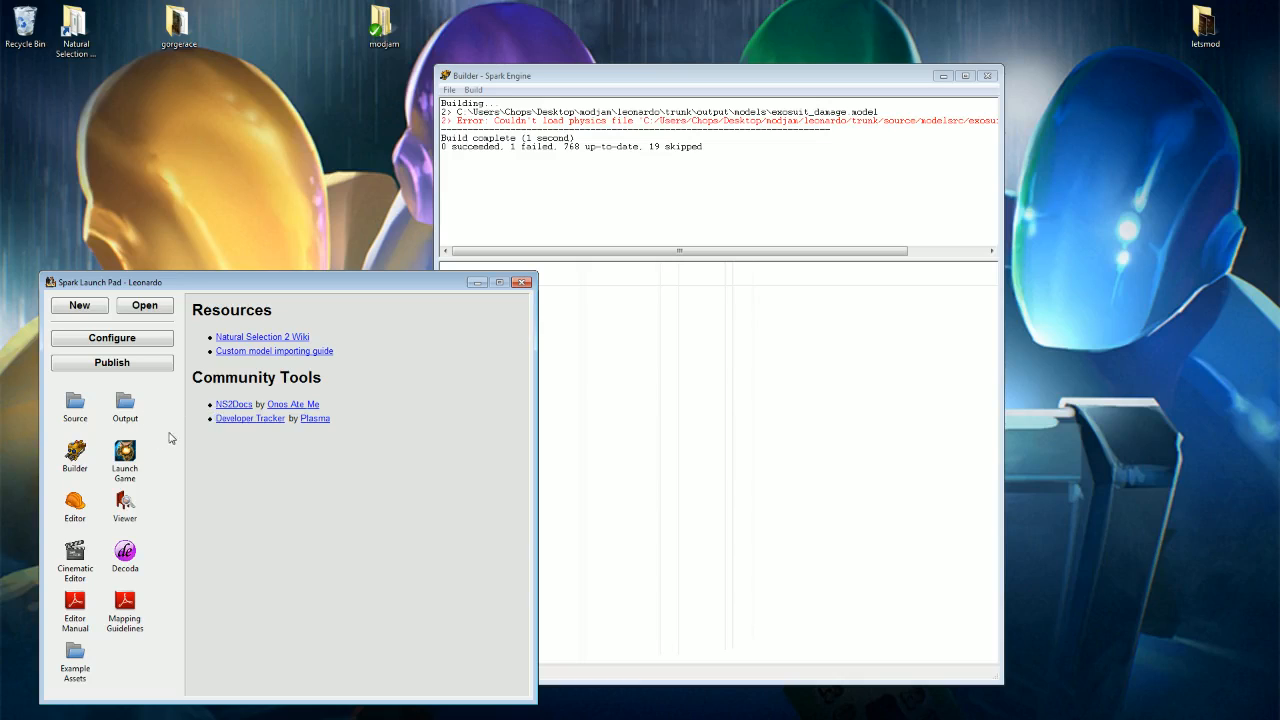
drag(168, 286, 182, 280)
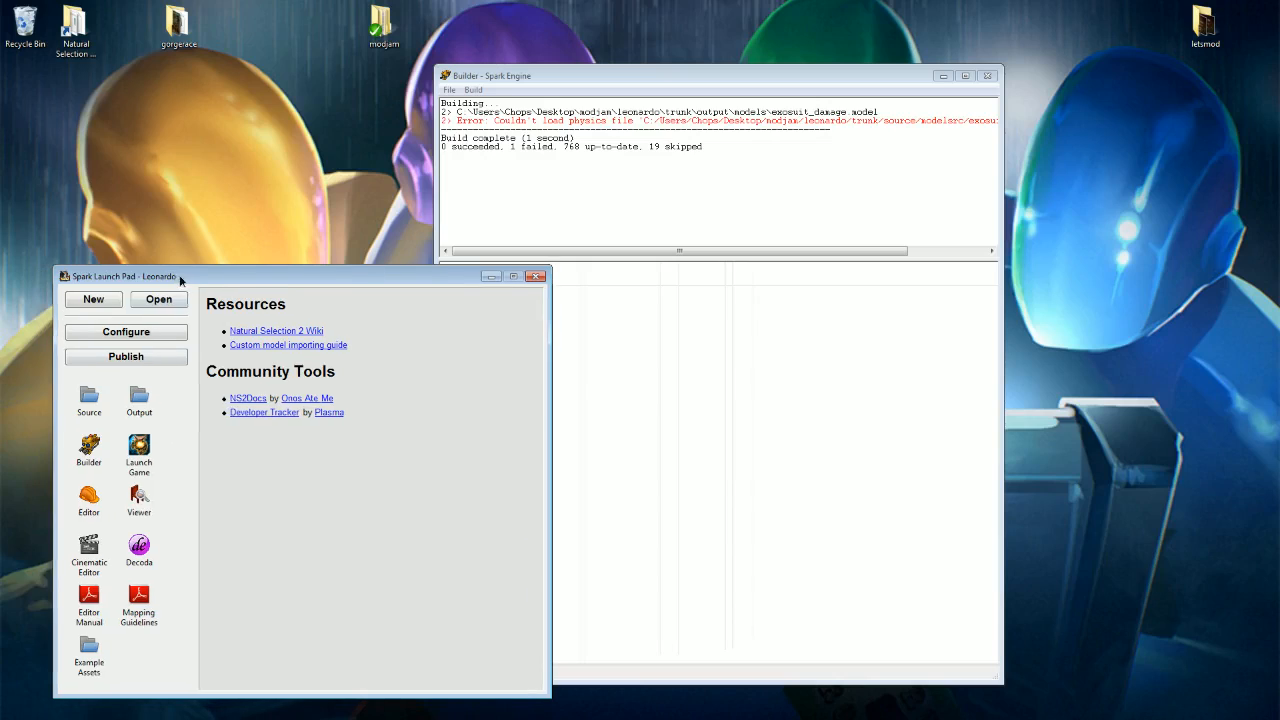
click(172, 300)
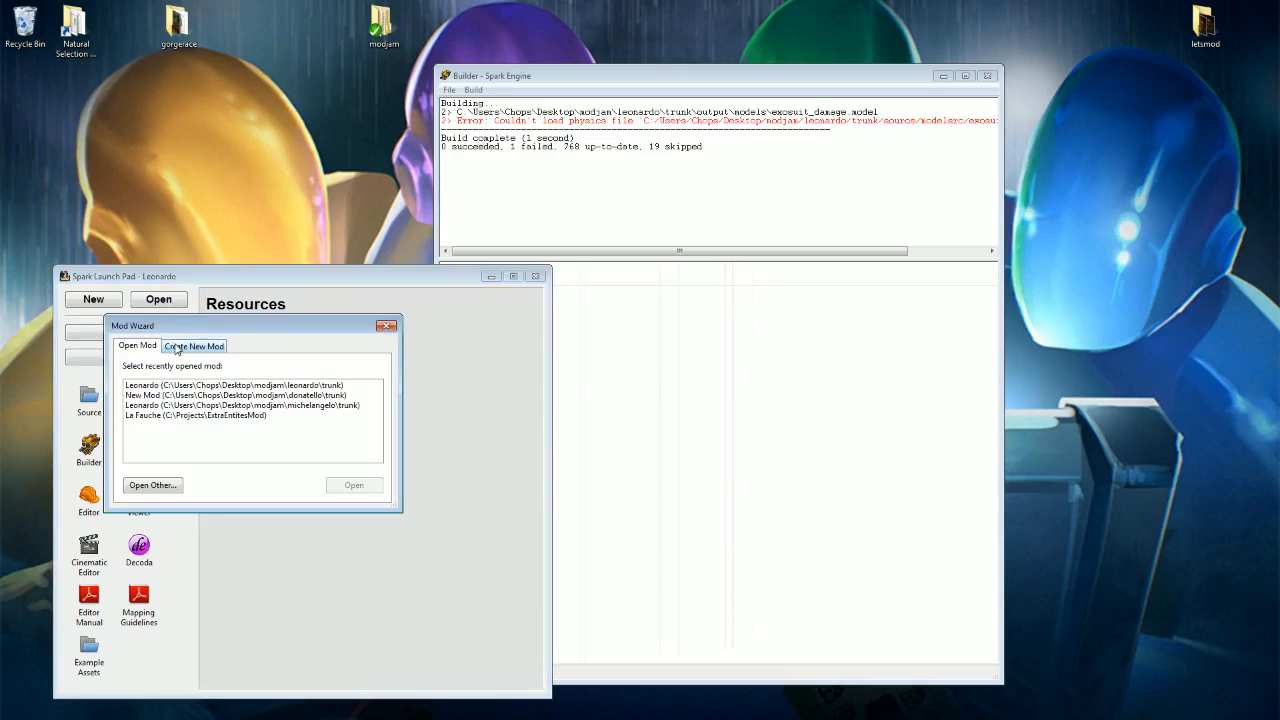
click(389, 327)
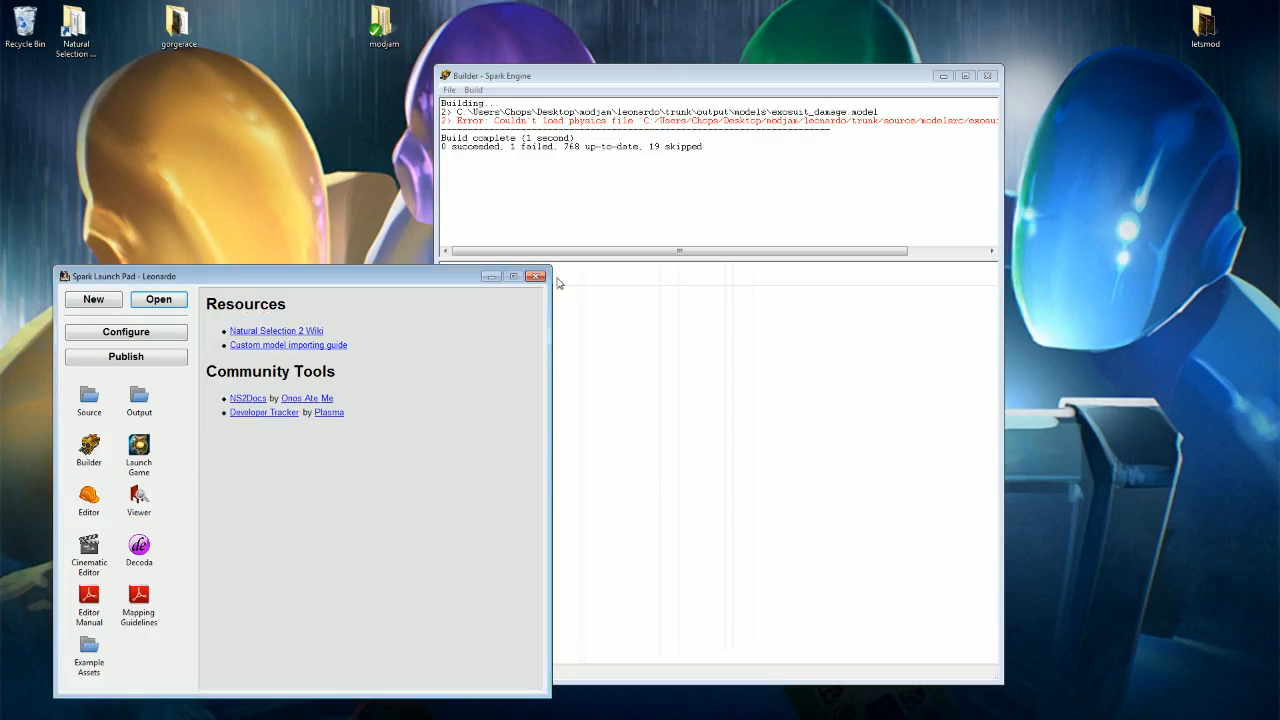
Step: Restart Spark Launch Pad so that no mod is loaded, and close the Builder
click(535, 276)
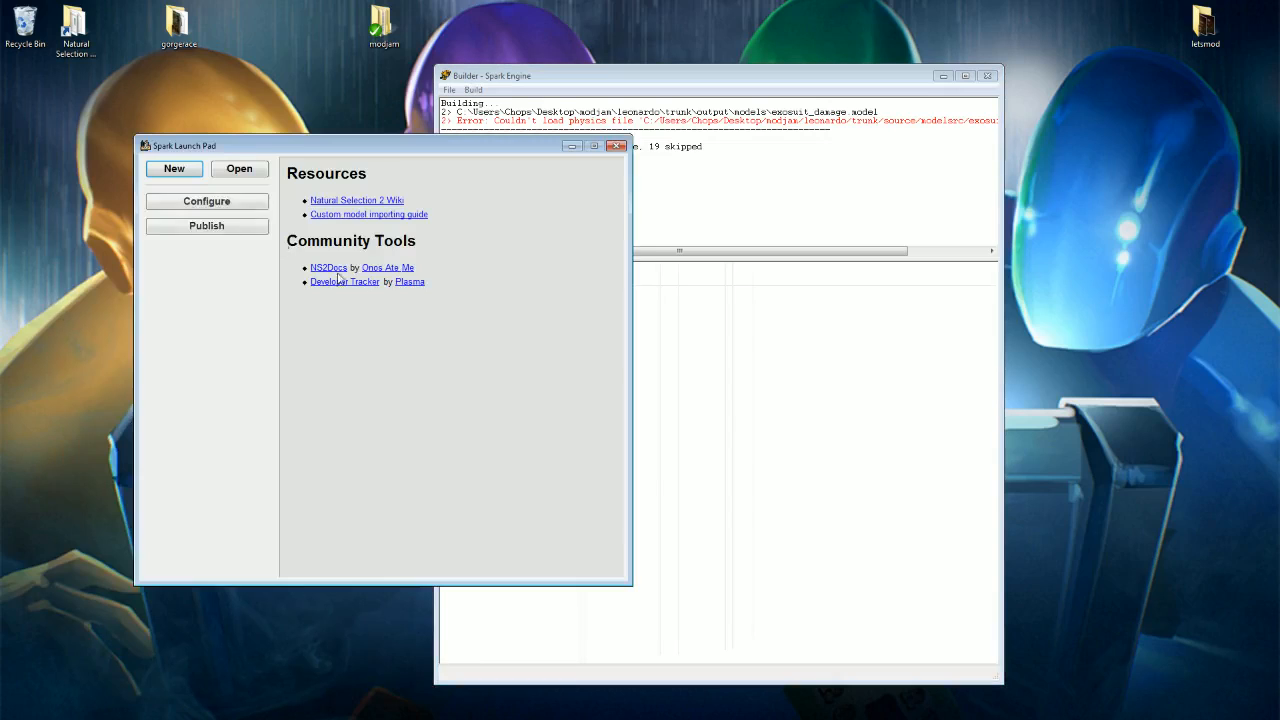
drag(262, 150, 166, 210)
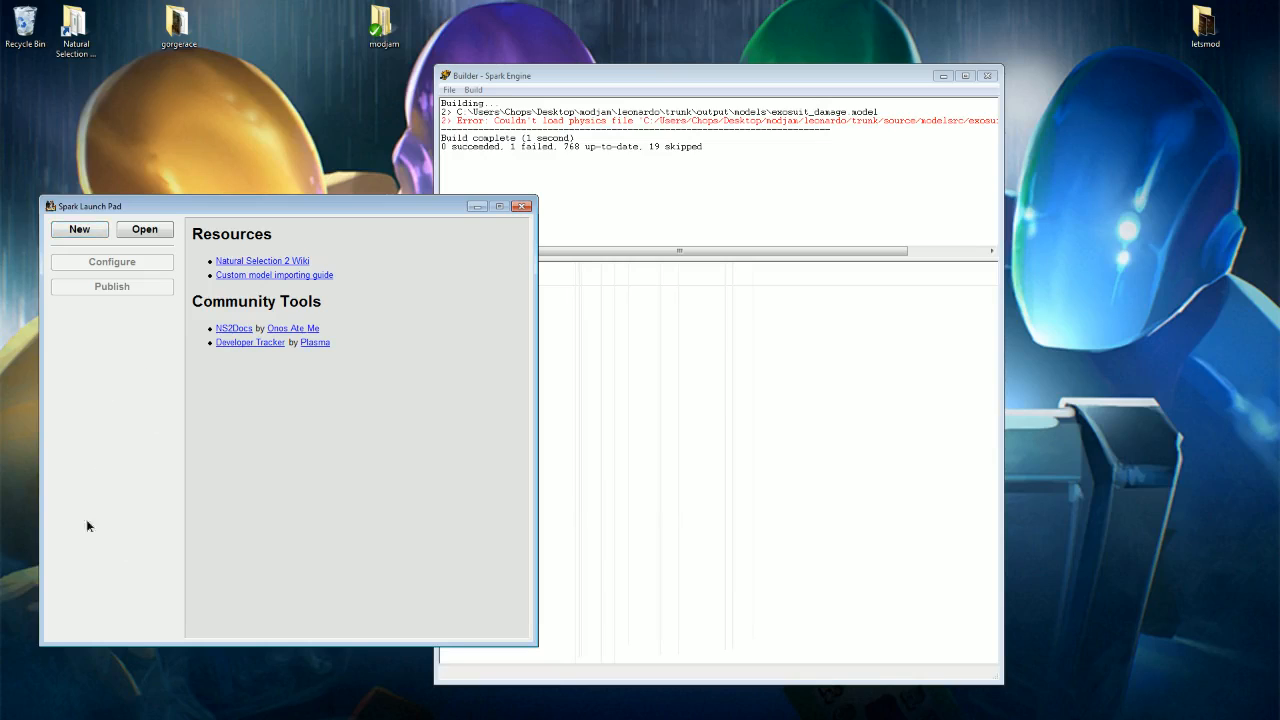
click(987, 75)
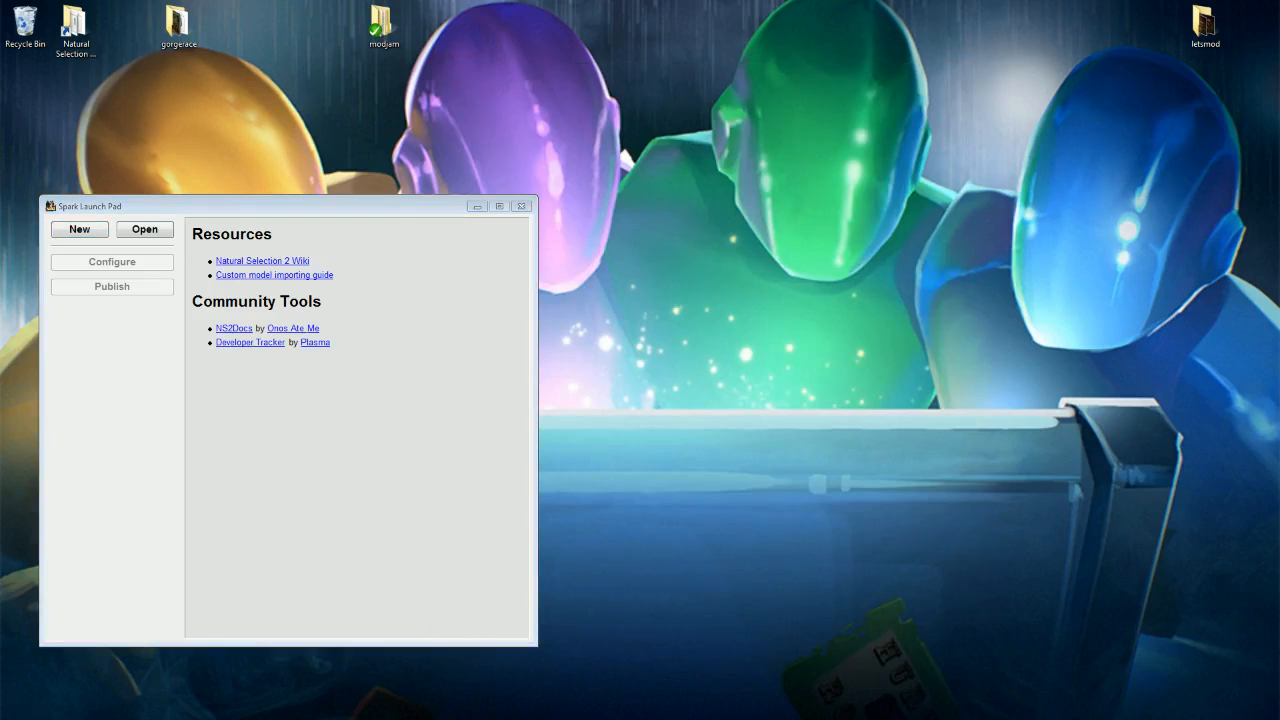
drag(160, 207, 201, 247)
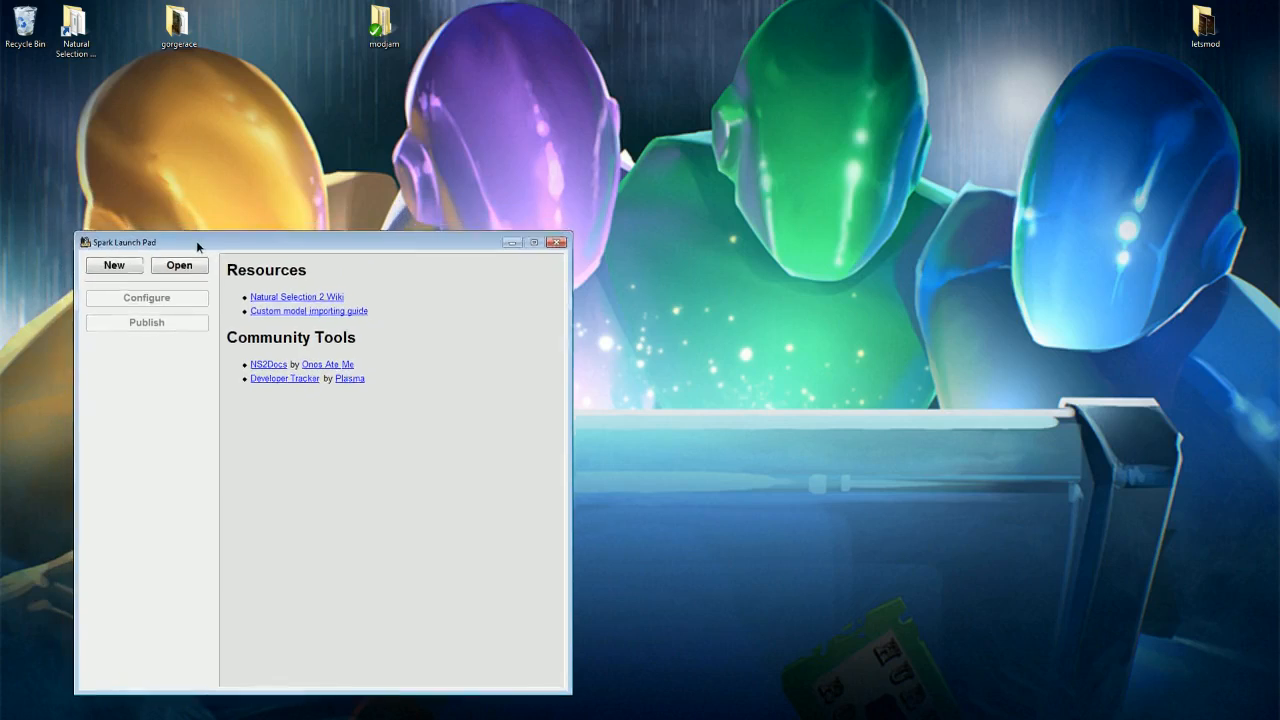
Step: Create a mod named New Mod in the NewMod folder under Documents, without using the basic template
click(115, 271)
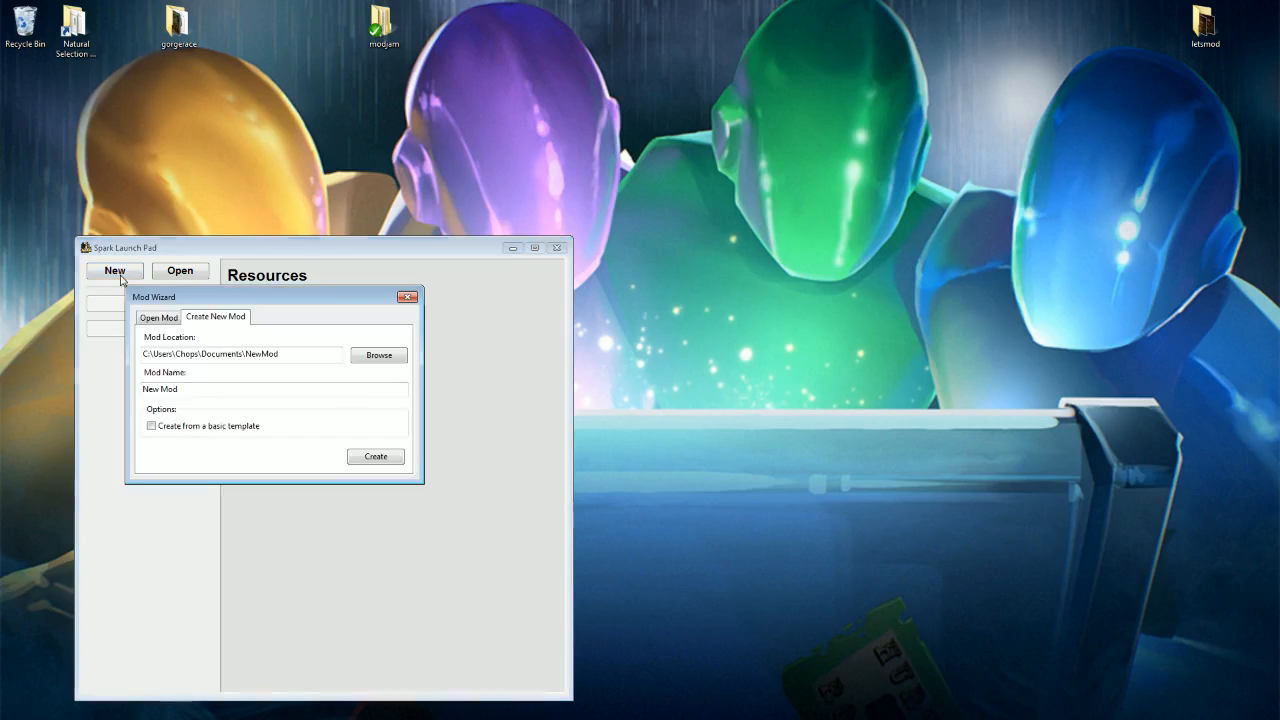
drag(246, 301, 229, 285)
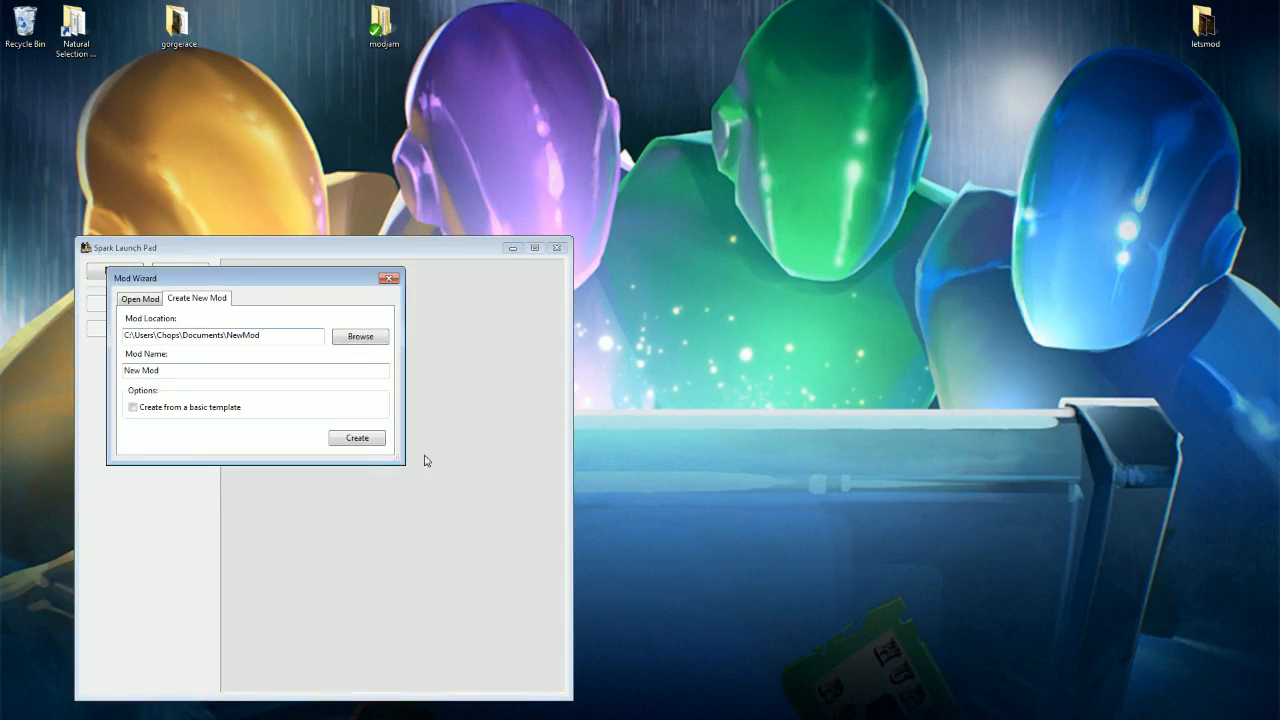
drag(399, 461, 500, 573)
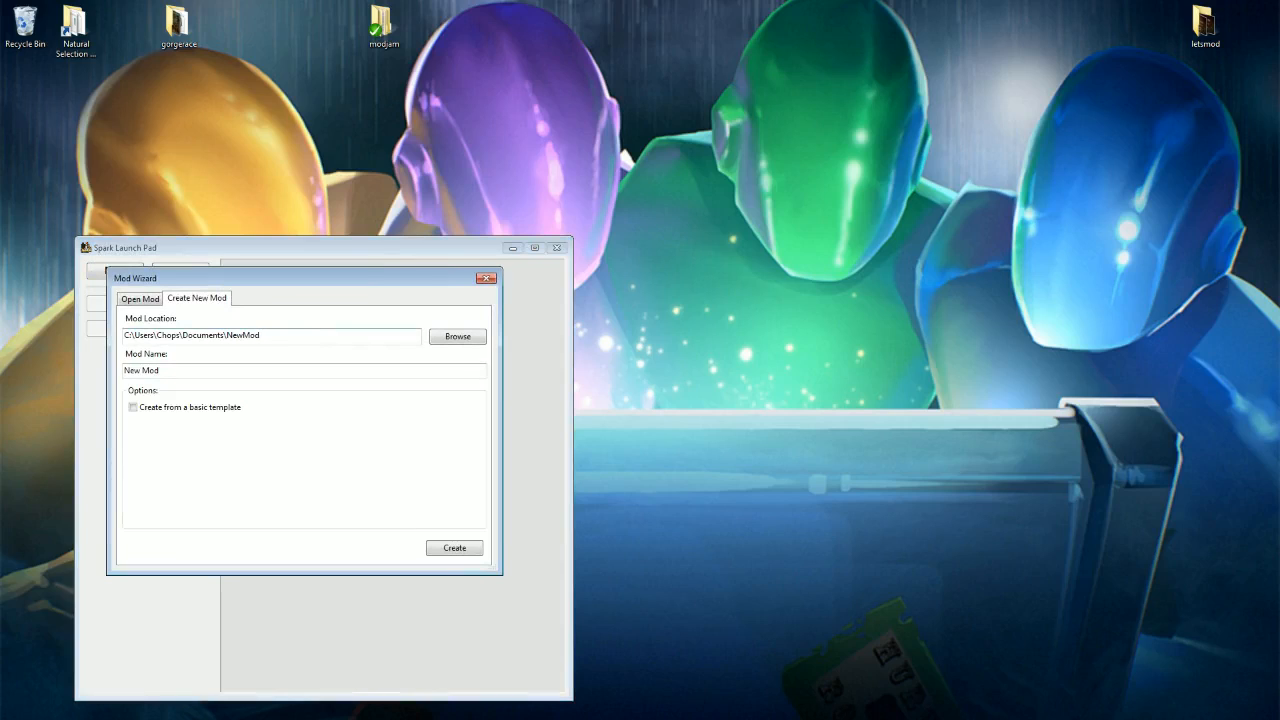
drag(262, 335, 122, 335)
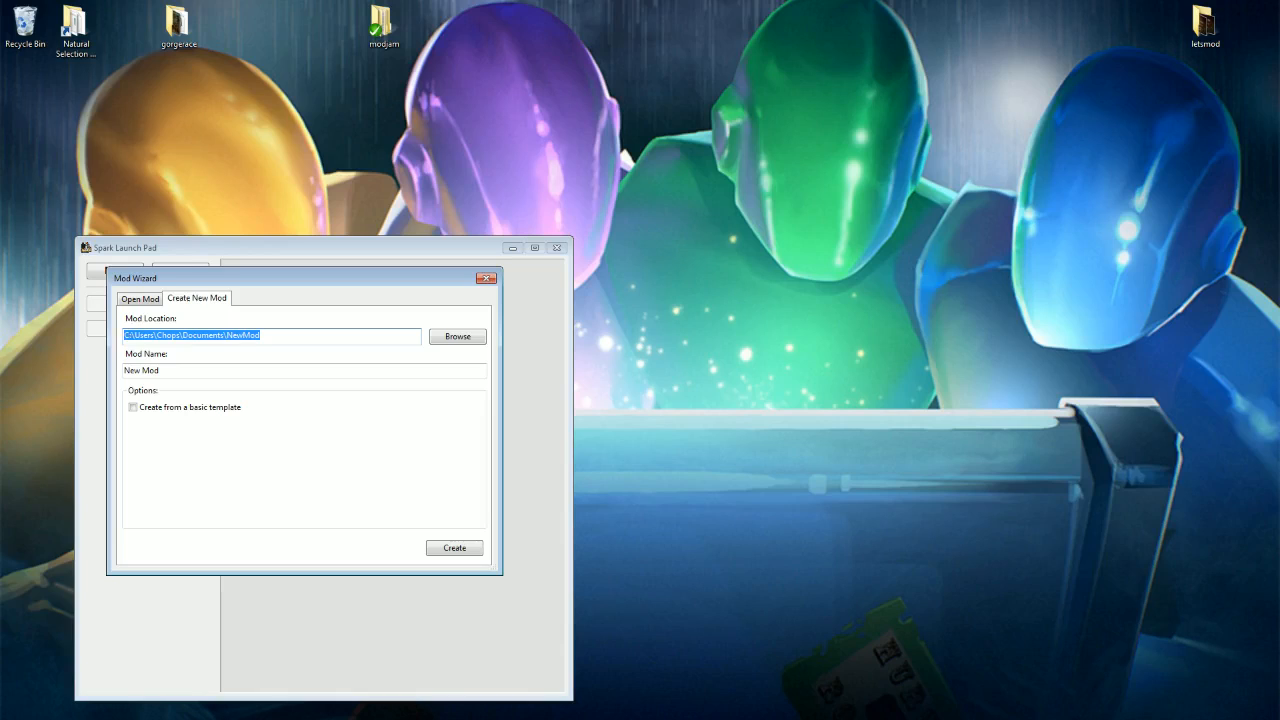
drag(160, 370, 127, 370)
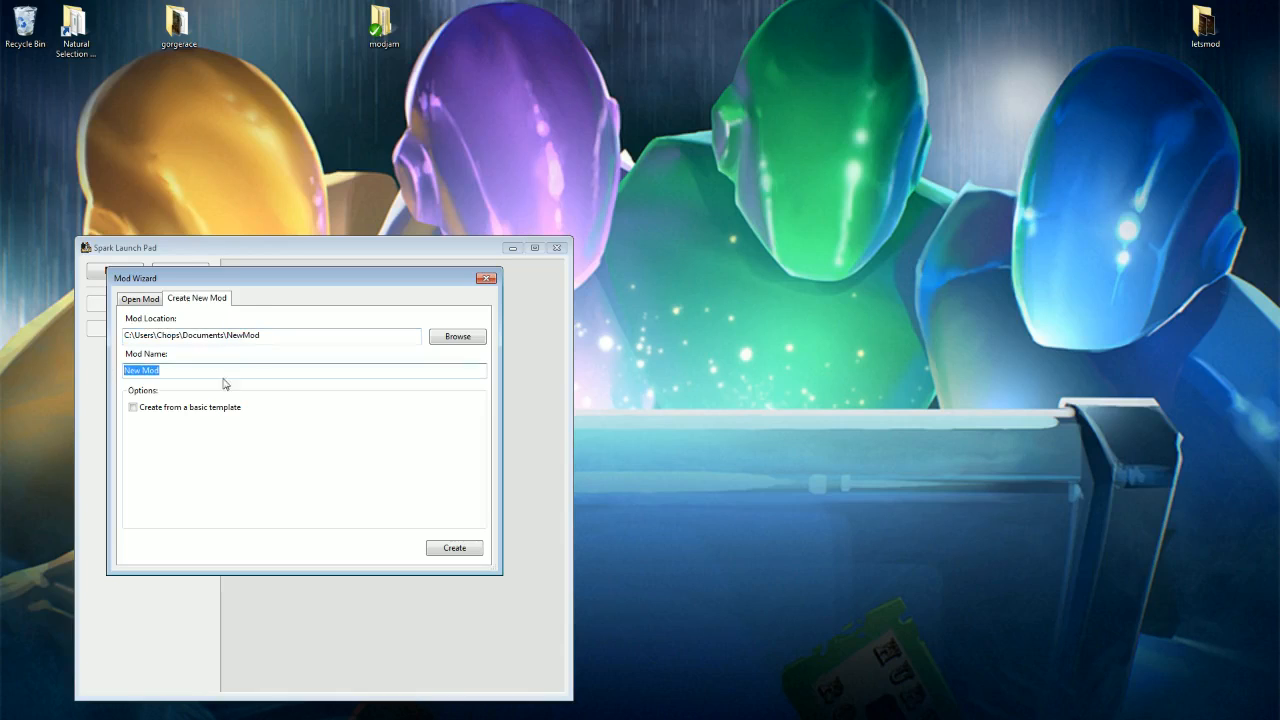
click(305, 371)
click(441, 548)
drag(272, 257, 316, 214)
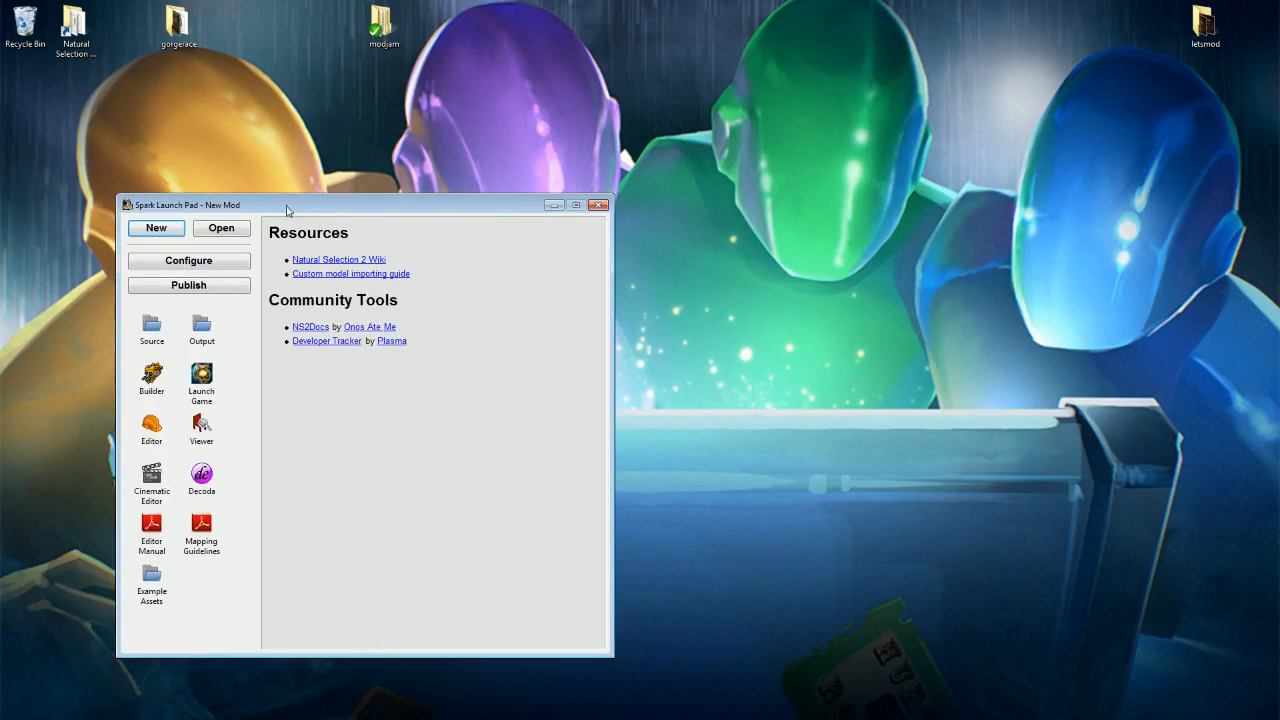
Step: Open the new mod's source folder and inspect the contents of game_setup.xml in Notepad++, closing the editor when done
click(152, 325)
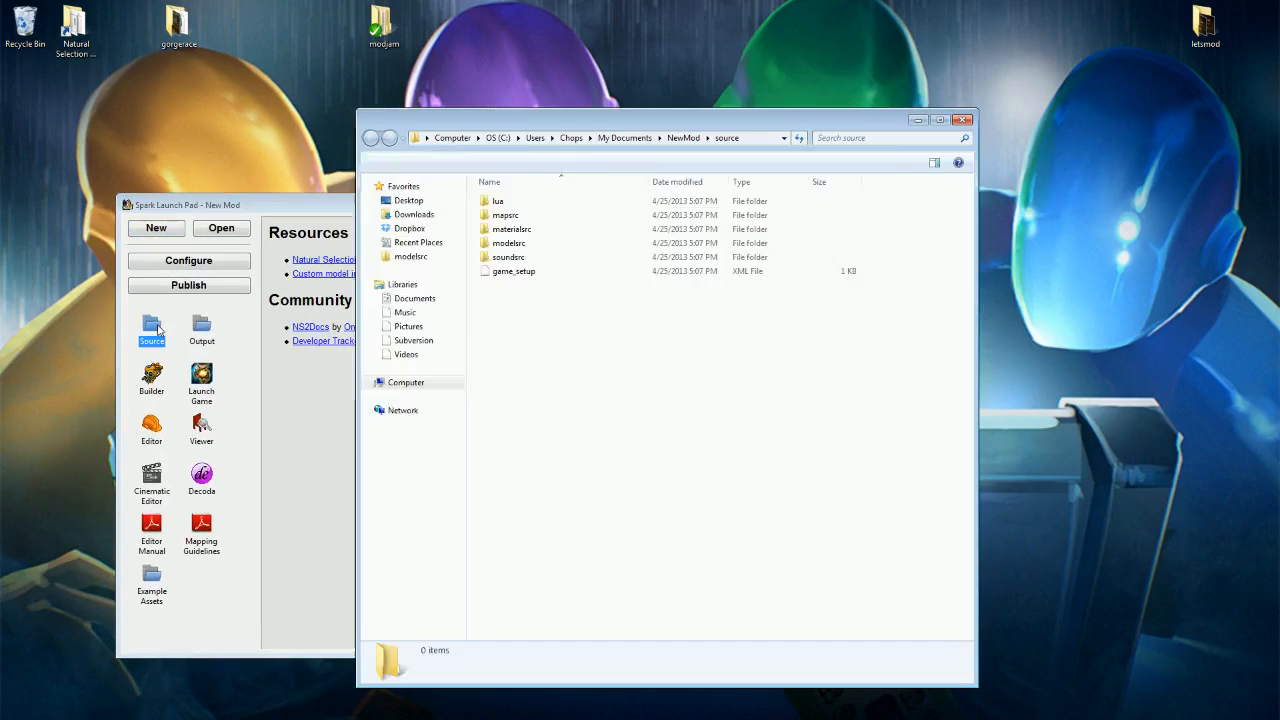
drag(510, 343, 504, 198)
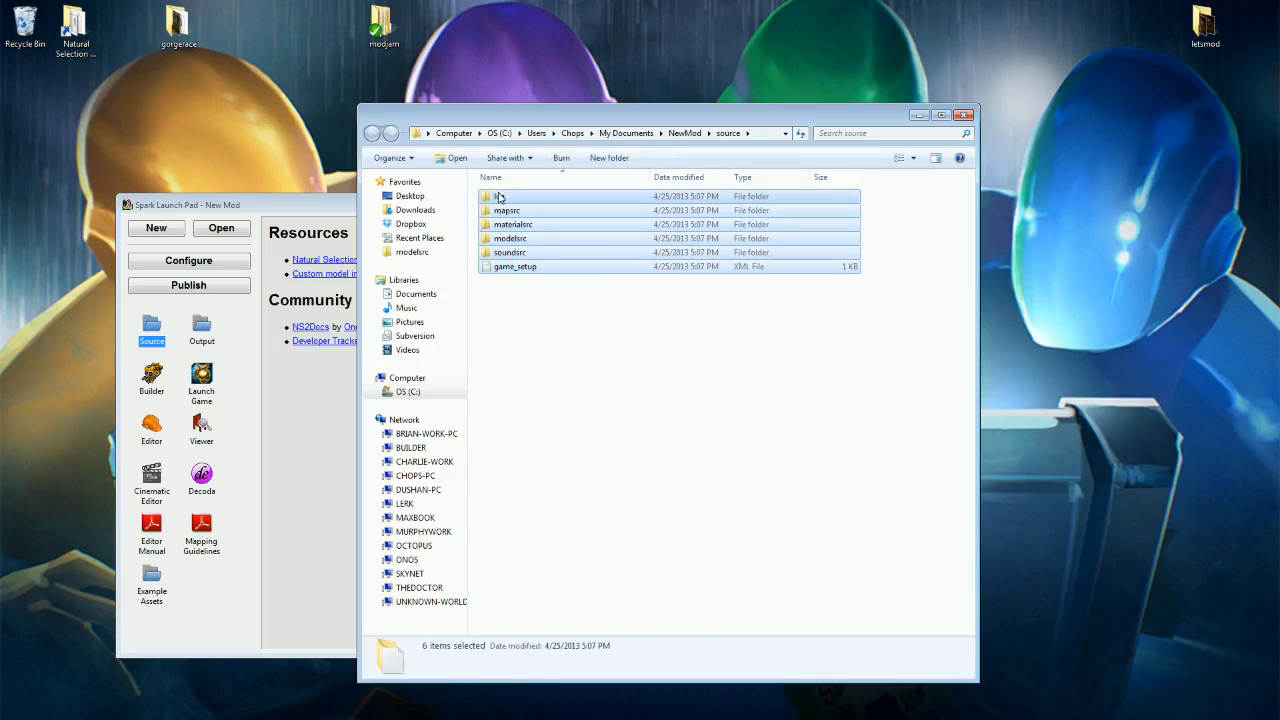
double_click(513, 267)
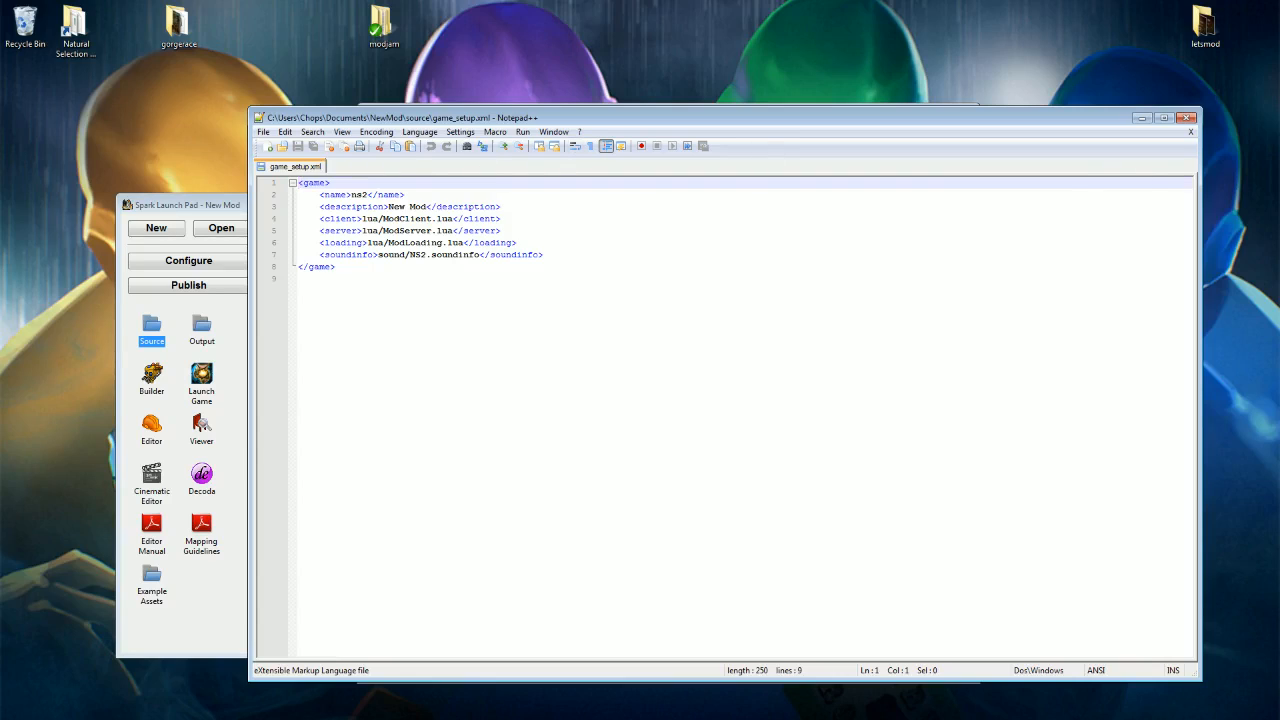
click(1189, 132)
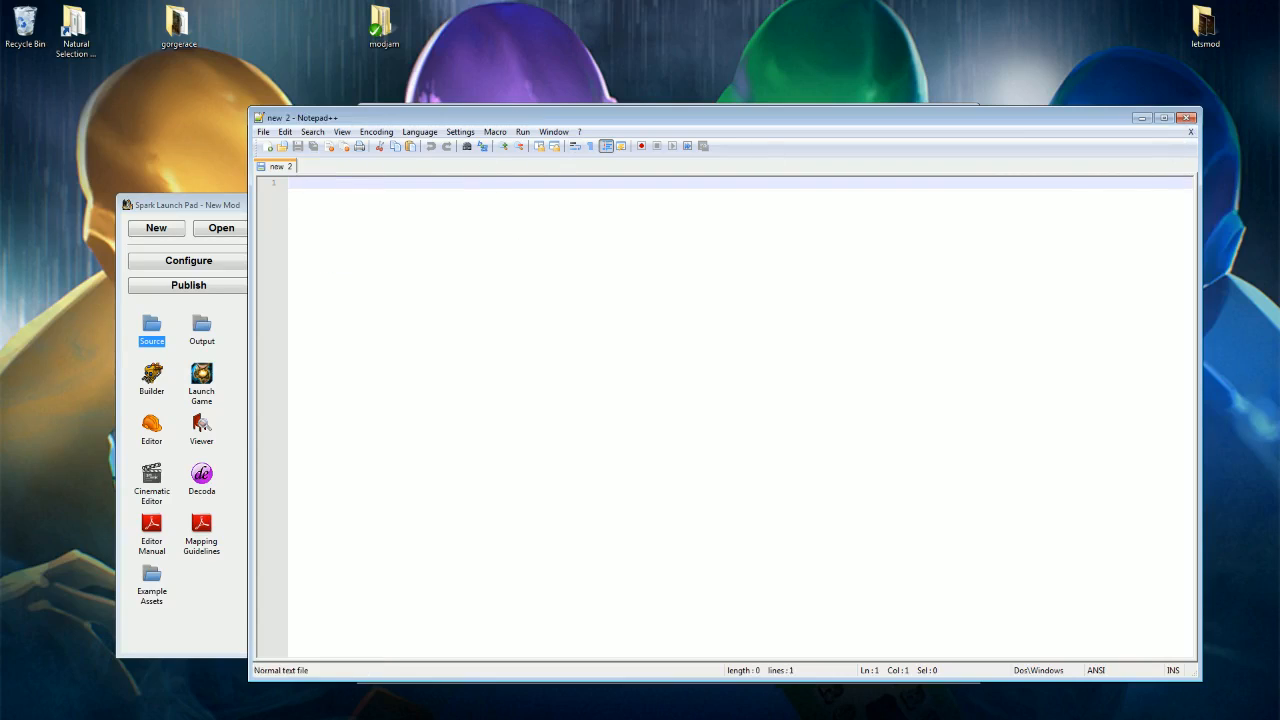
click(1187, 117)
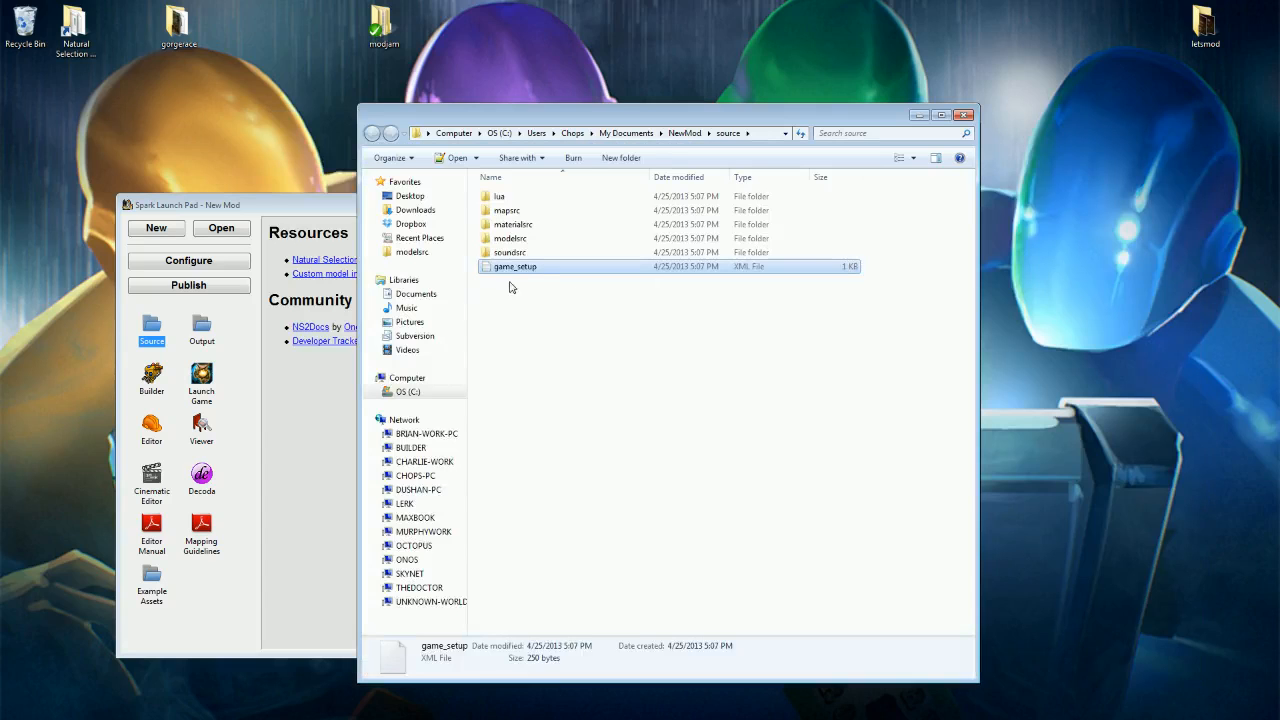
Step: Look inside the lua, mapsrc, materialsrc and modelsrc subfolders of the new mod's source folder
double_click(520, 198)
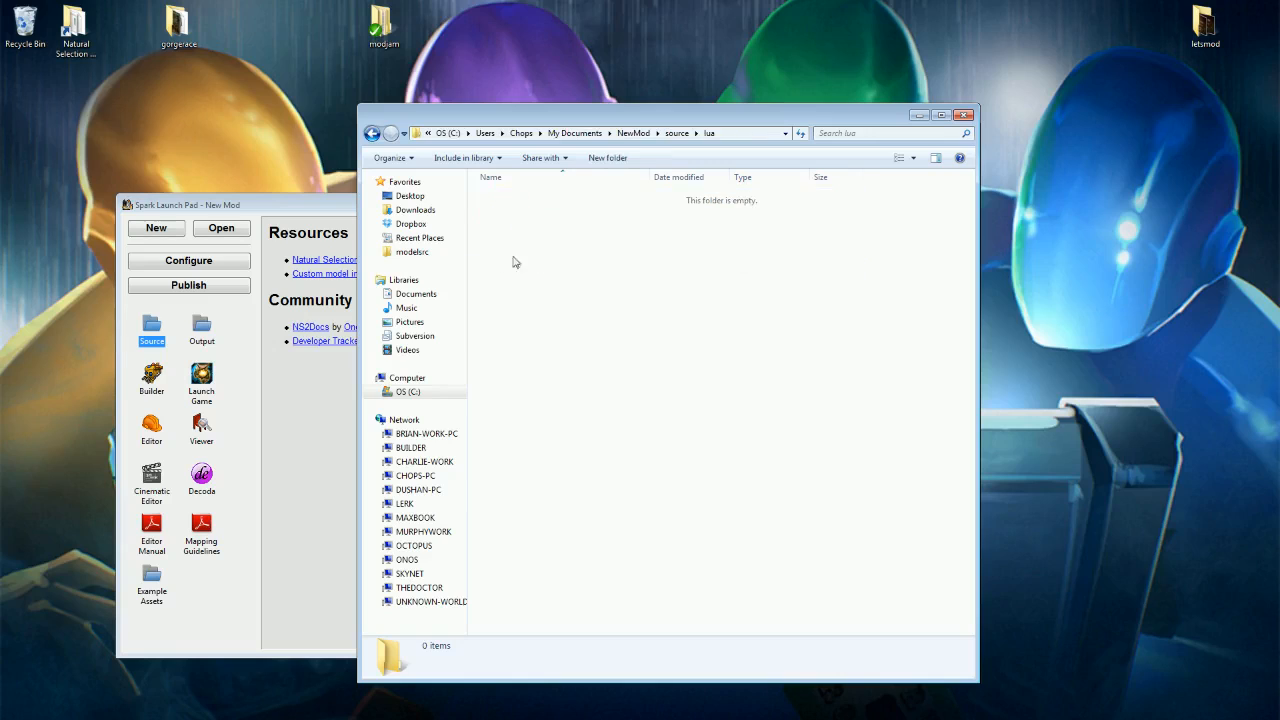
key(BackSpace)
double_click(529, 211)
key(BackSpace)
double_click(530, 226)
key(BackSpace)
double_click(541, 240)
key(BackSpace)
click(531, 256)
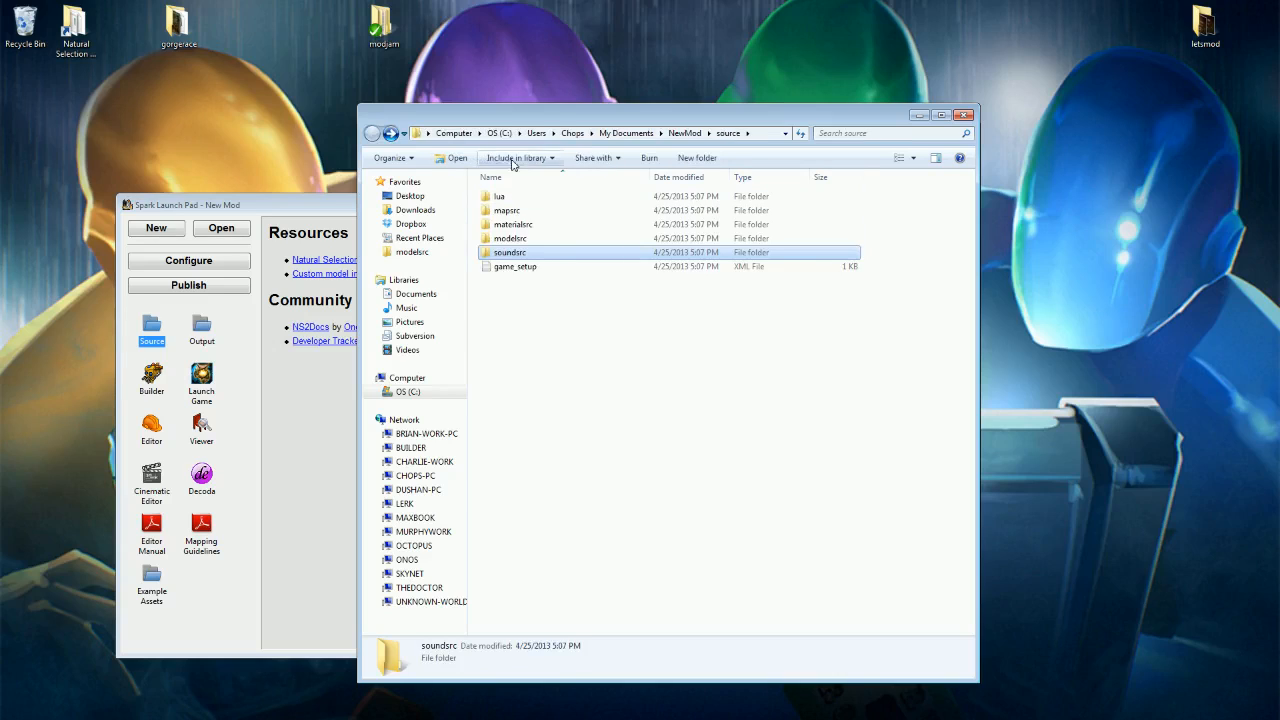
drag(543, 113, 503, 116)
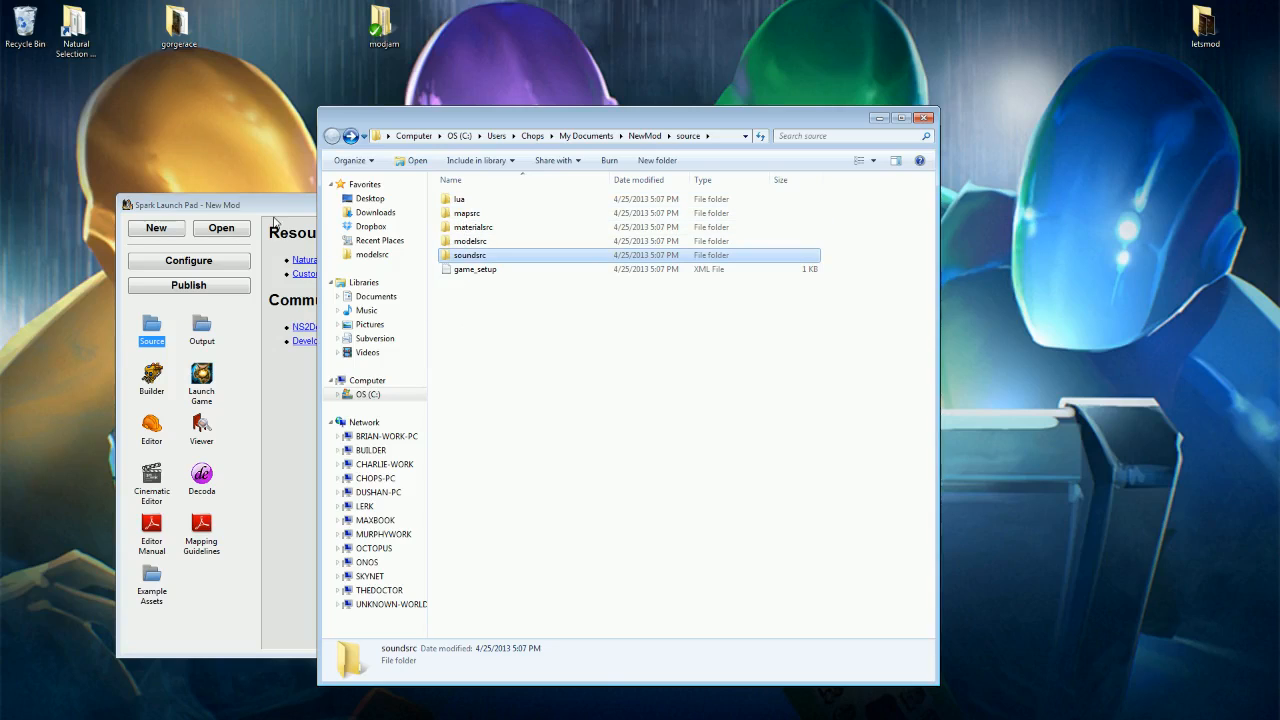
drag(554, 126, 576, 137)
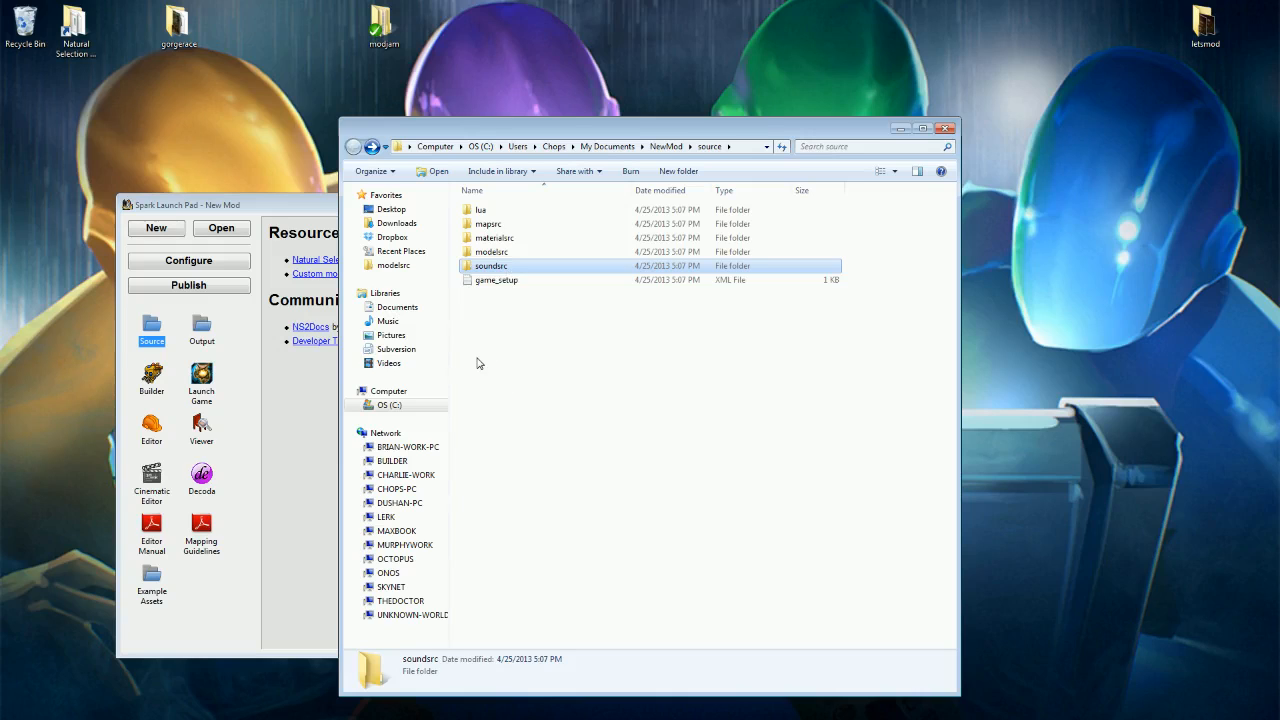
drag(620, 128, 578, 133)
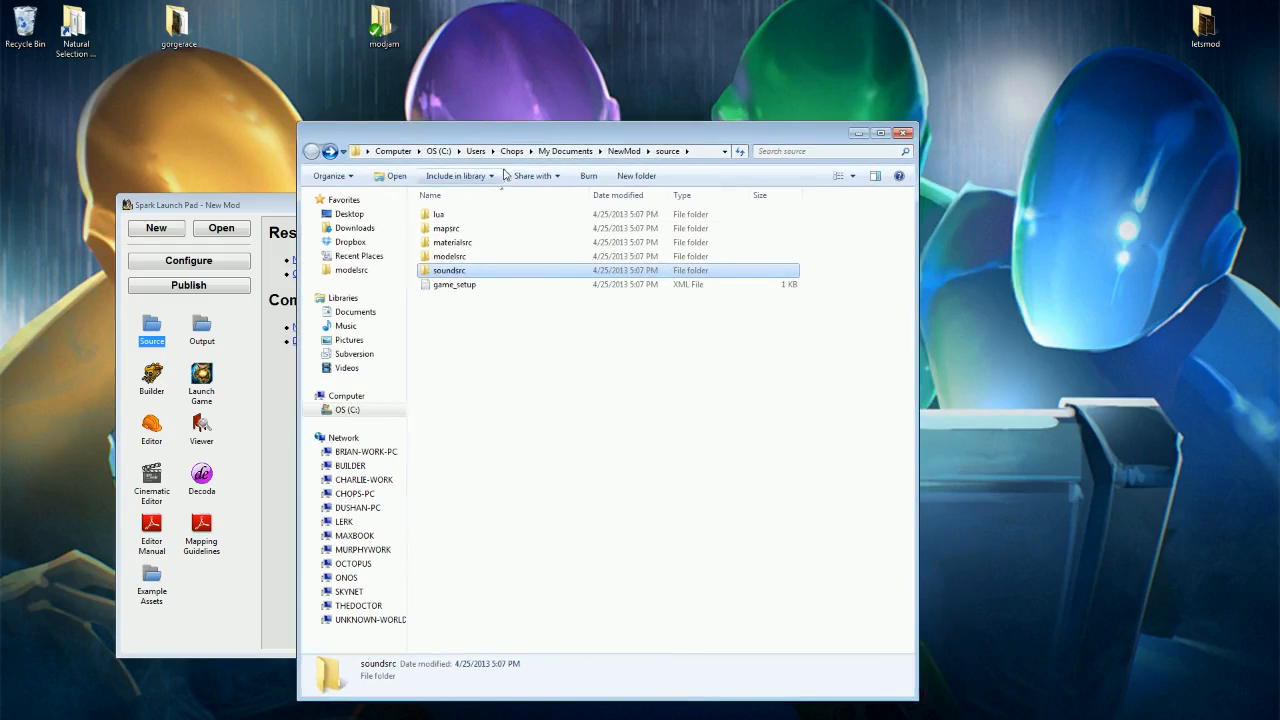
Step: Check the materialsrc, modelsrc and mapsrc folders again, returning to the source folder between them
click(465, 258)
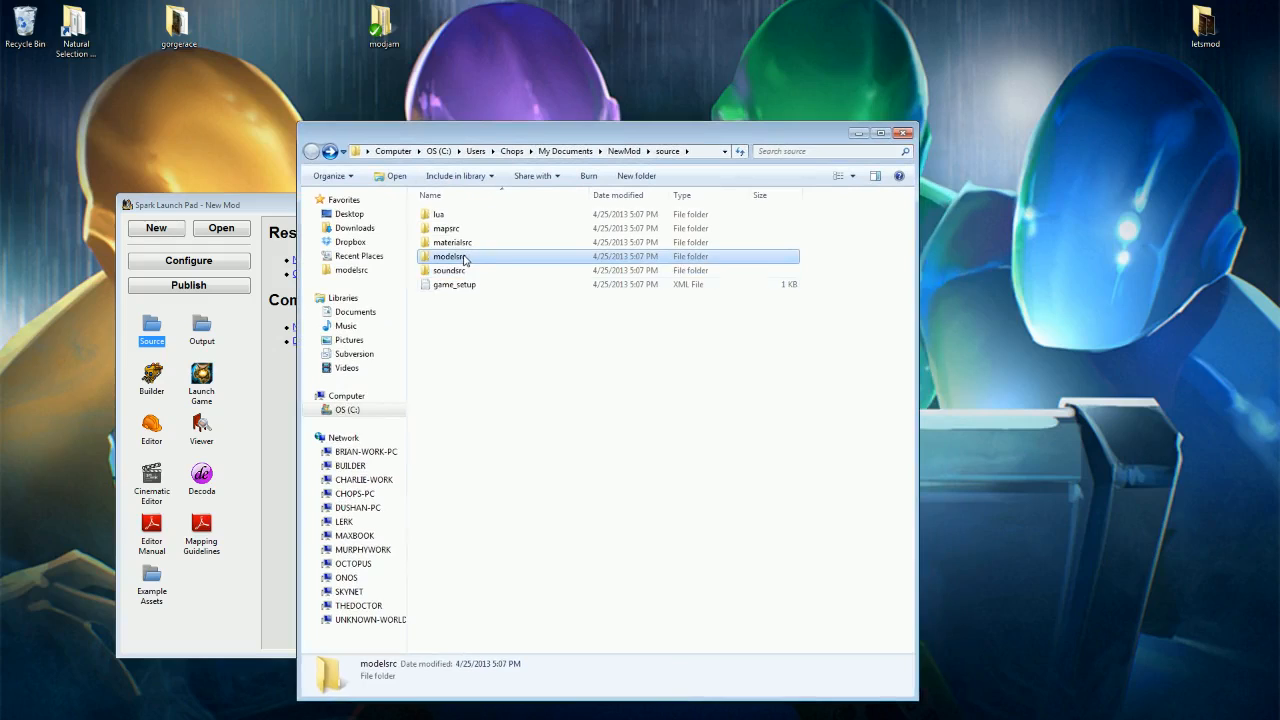
double_click(460, 243)
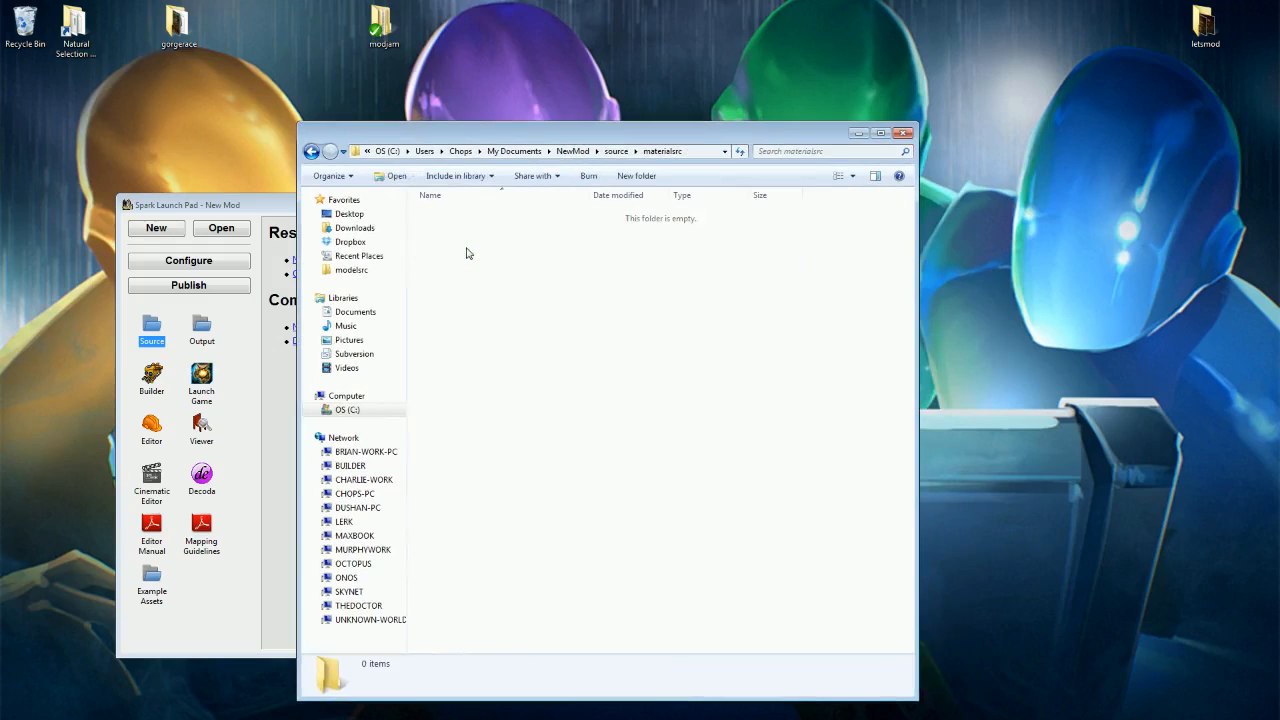
click(608, 151)
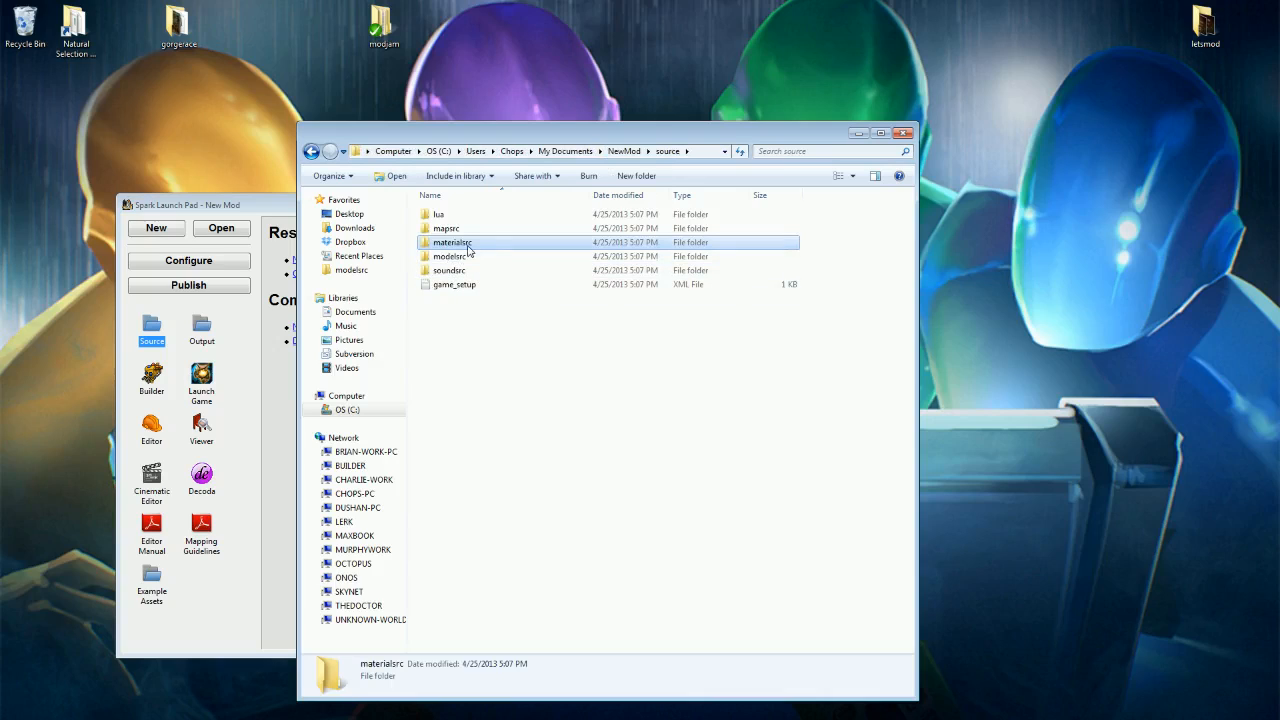
click(452, 260)
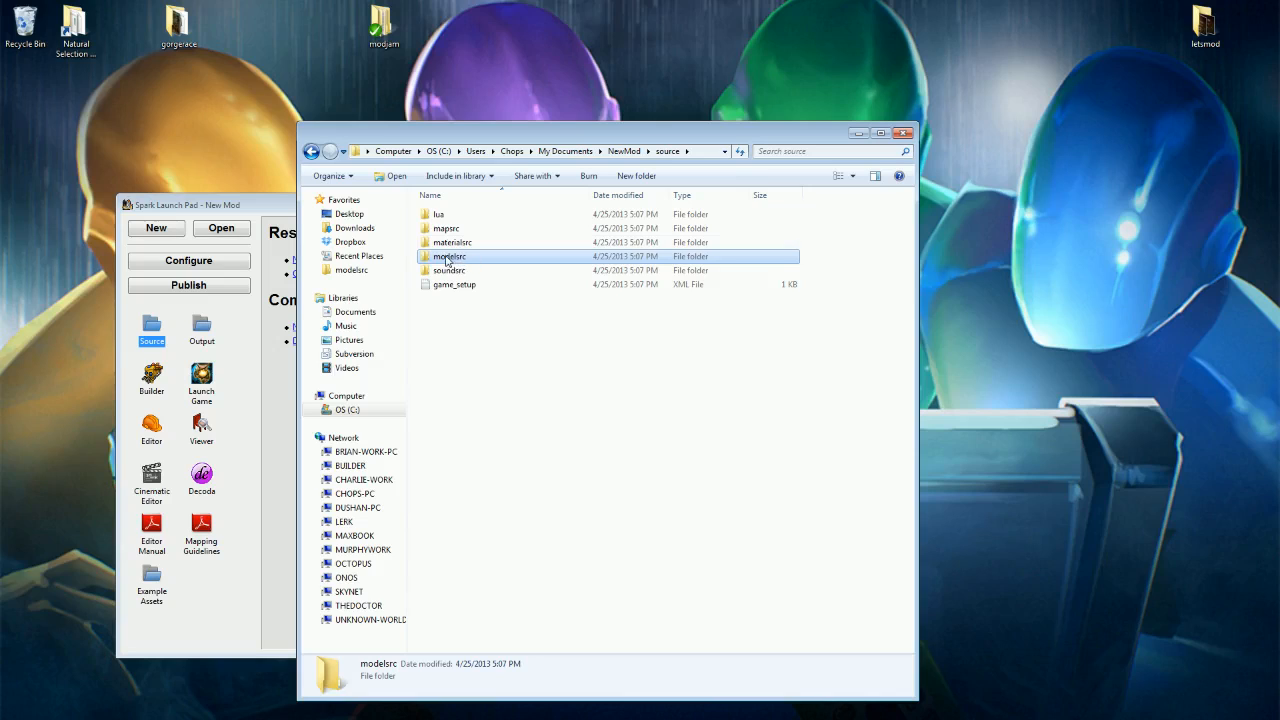
double_click(453, 262)
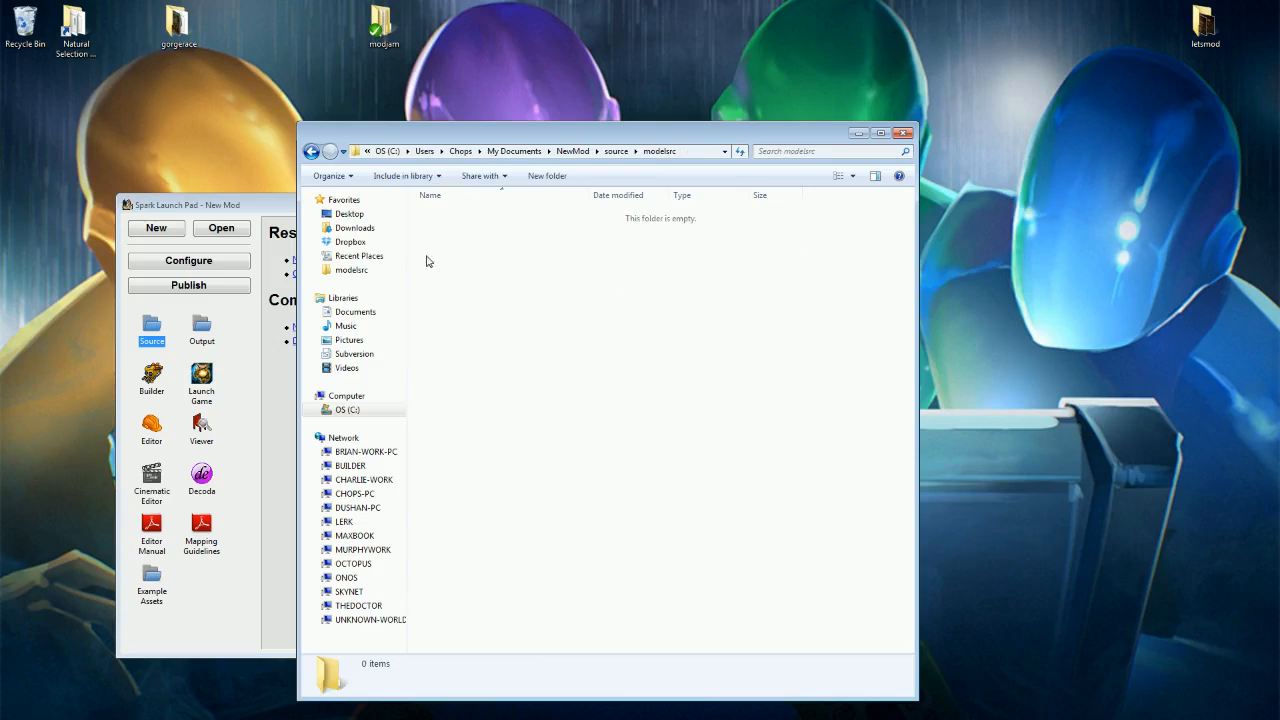
click(617, 152)
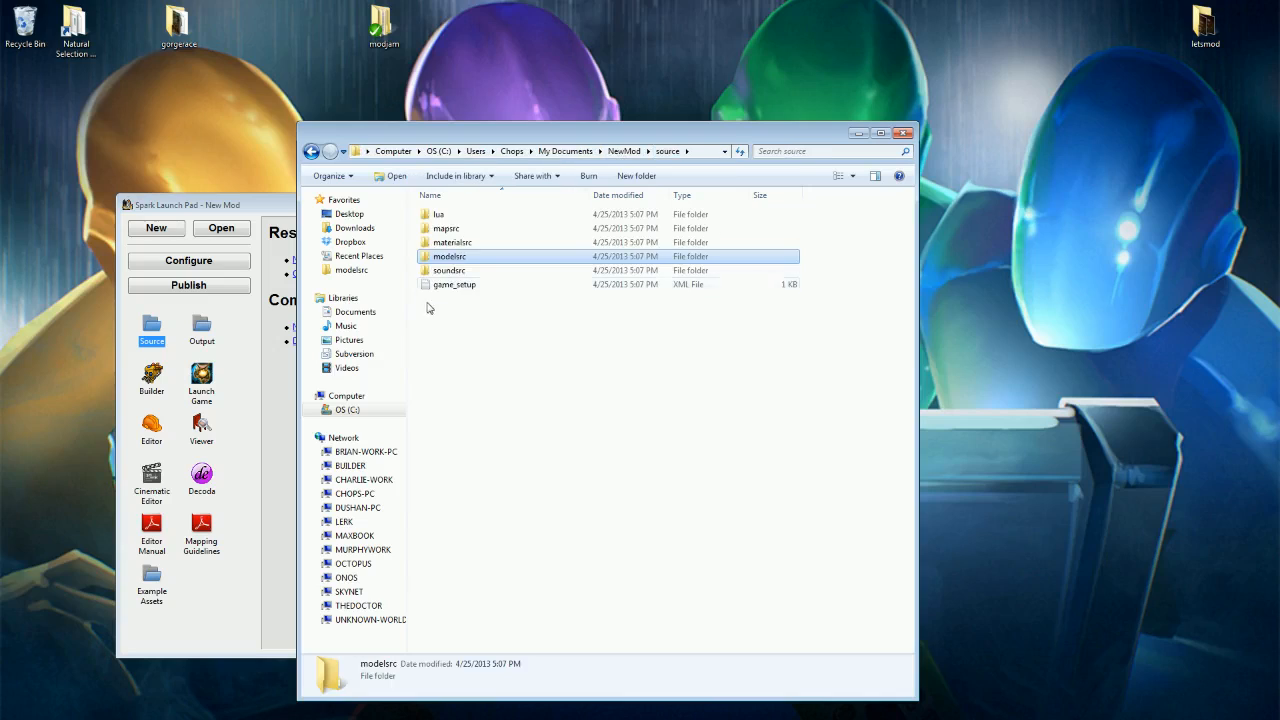
double_click(453, 231)
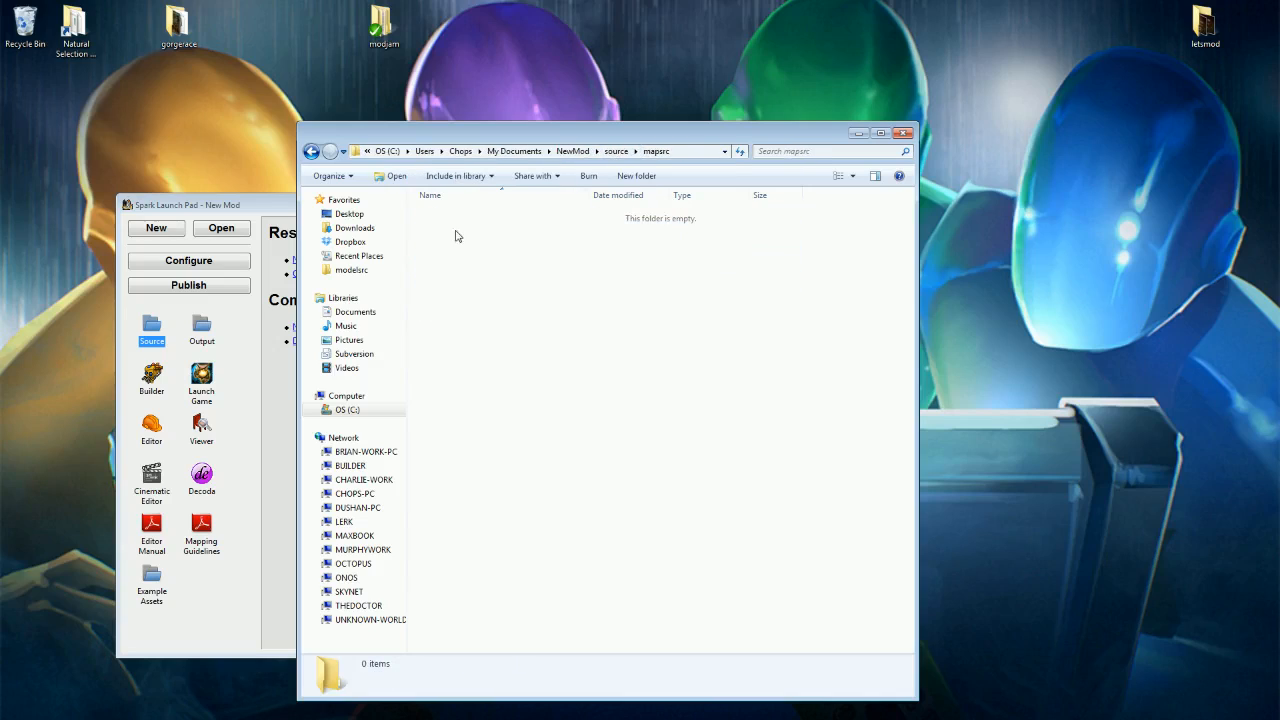
Step: Return to the new mod's source folder and reposition its window beside the Launch Pad
click(620, 152)
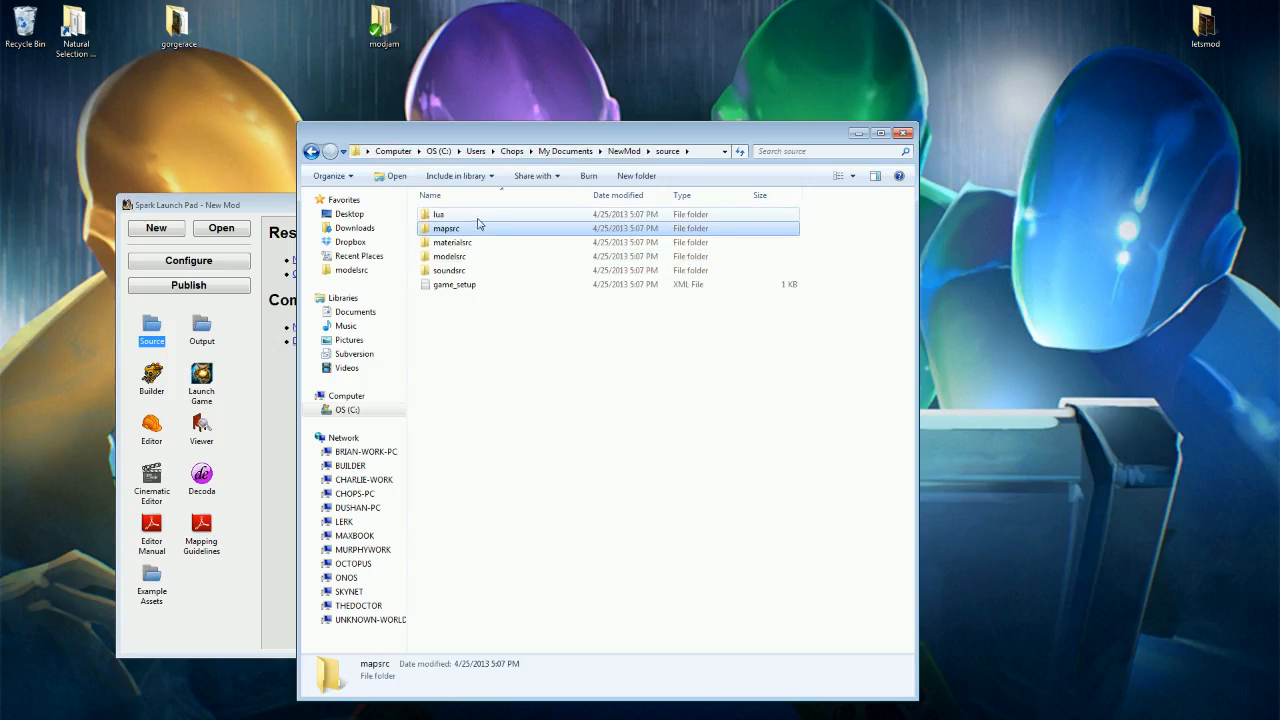
click(475, 366)
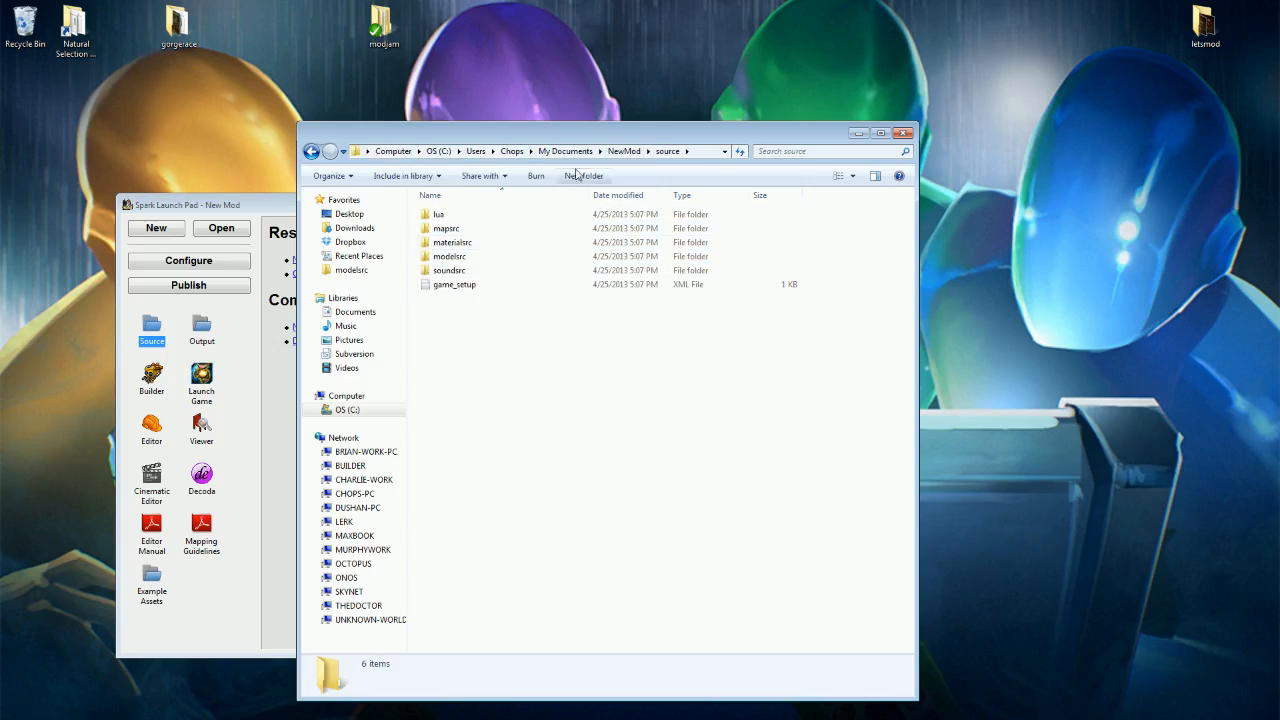
drag(561, 122, 565, 178)
drag(565, 192, 455, 199)
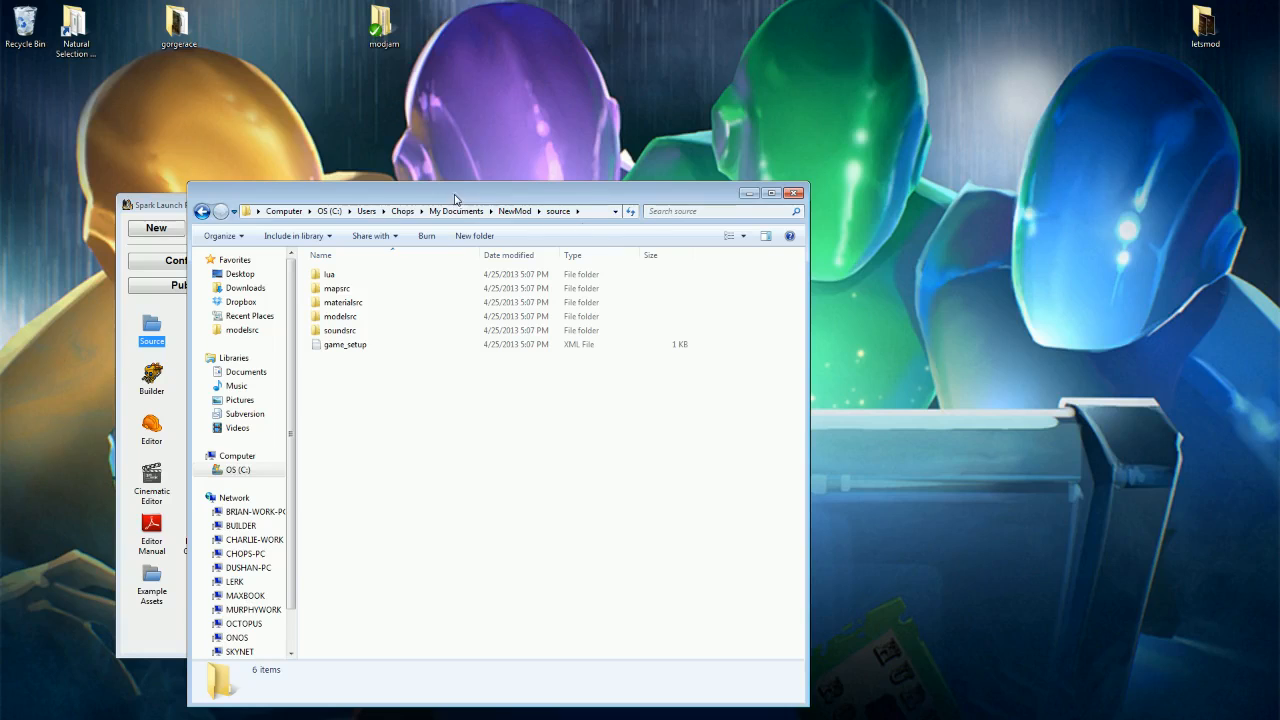
drag(535, 200, 652, 191)
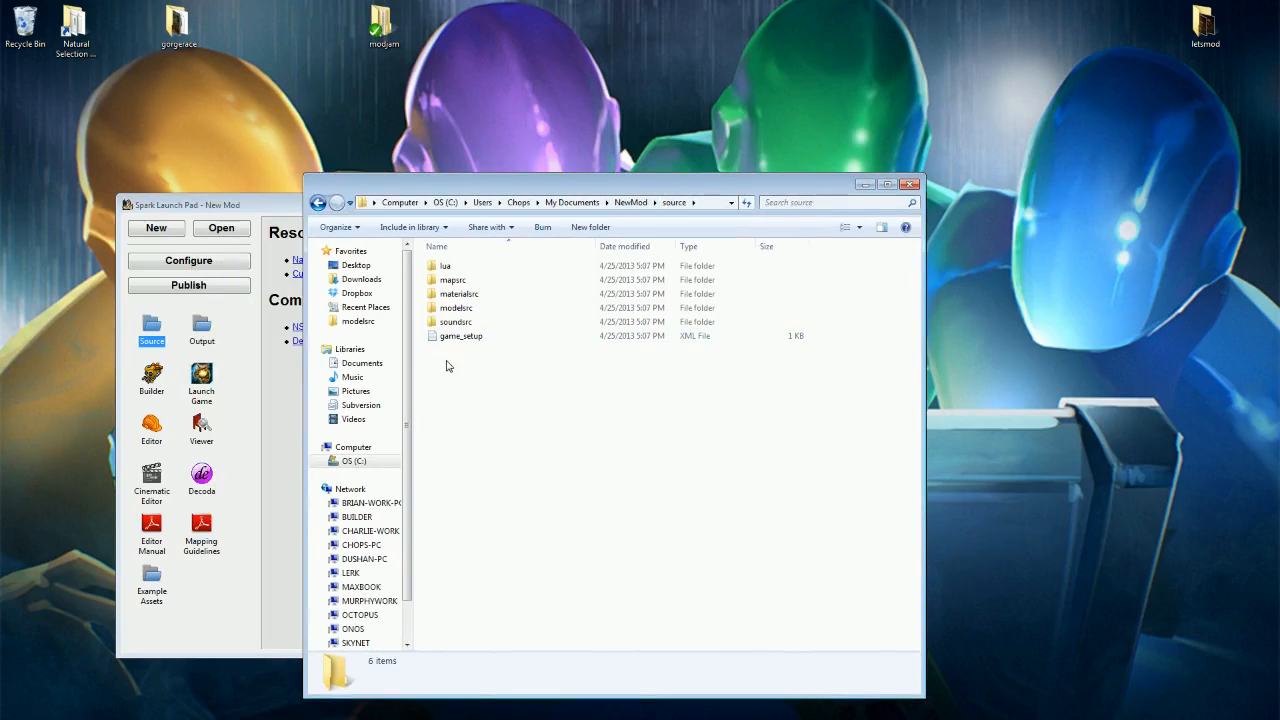
Step: Go up to the NewMod folder, look inside its output subfolder, and return to NewMod
click(642, 210)
drag(642, 210, 632, 205)
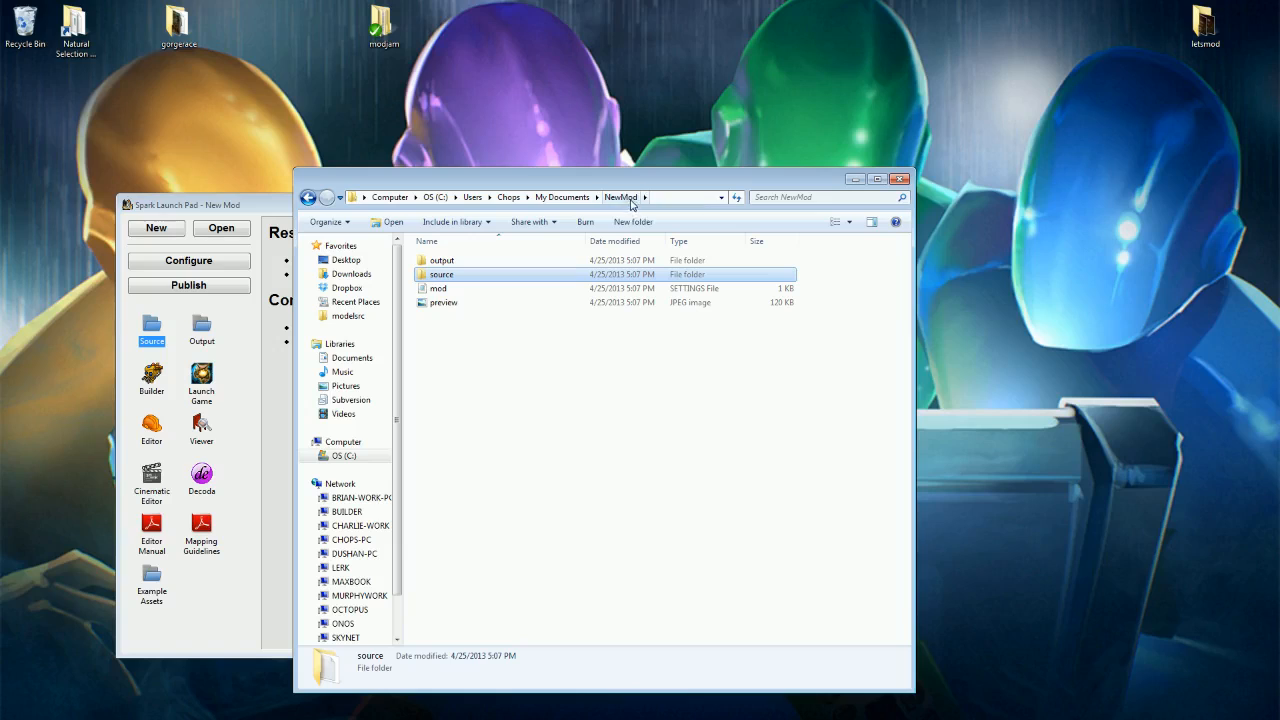
click(456, 261)
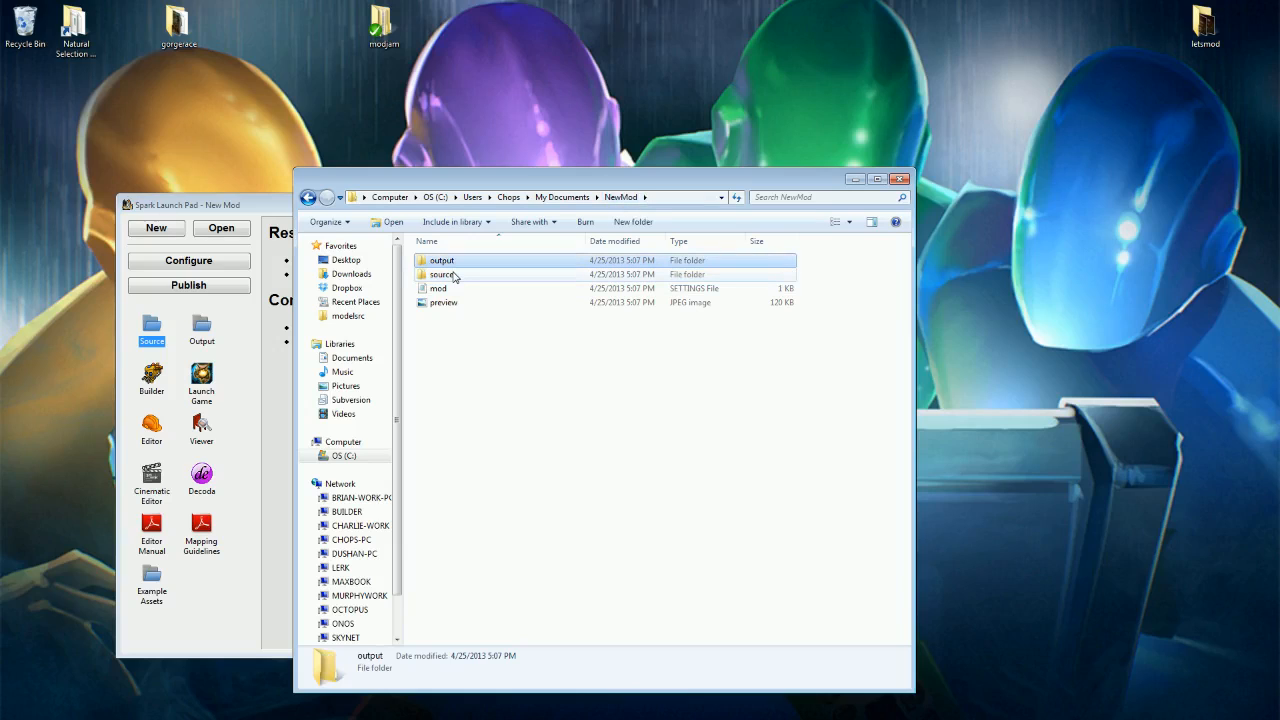
double_click(456, 262)
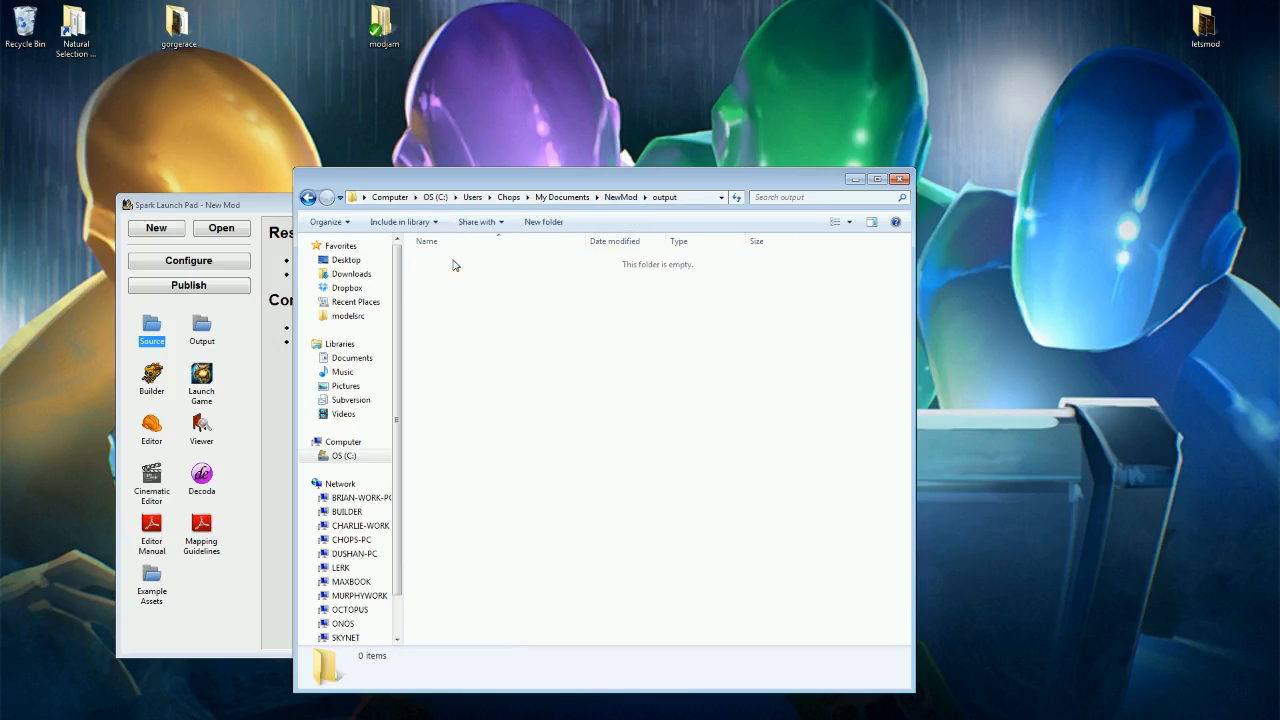
click(308, 197)
click(453, 275)
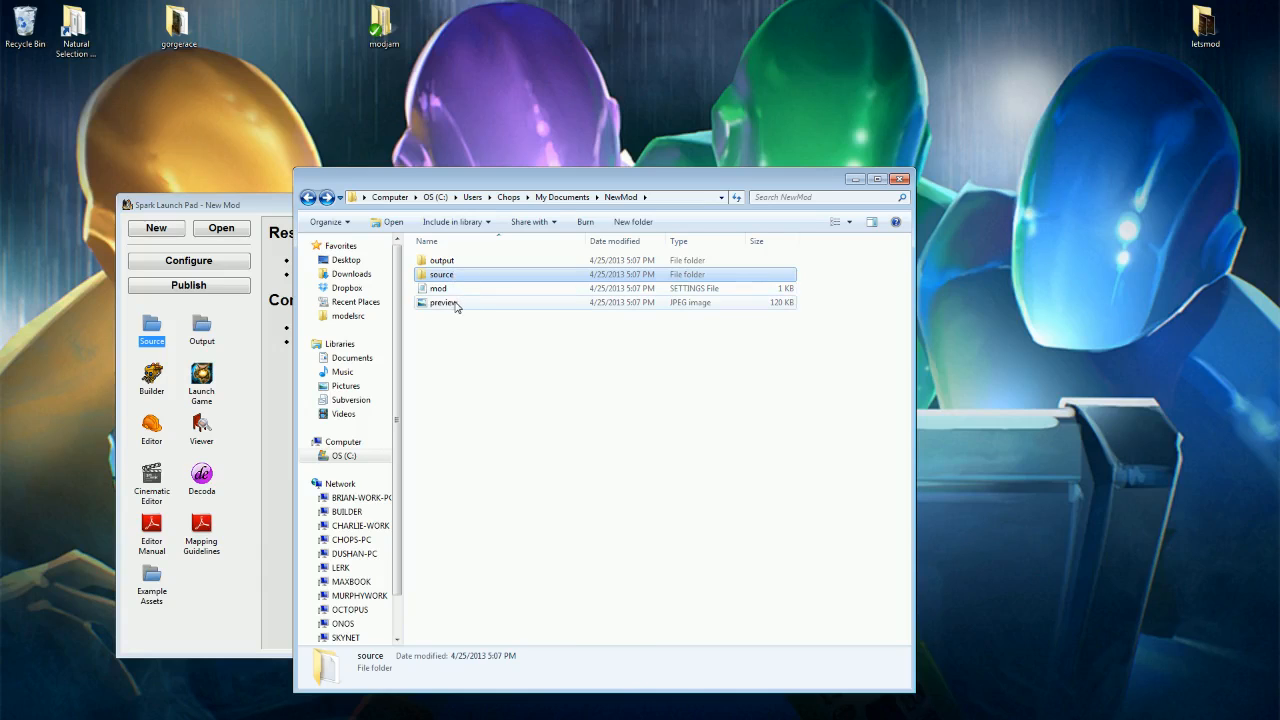
Step: View the mod's preview image, closing the photo viewer when done
click(455, 304)
double_click(455, 304)
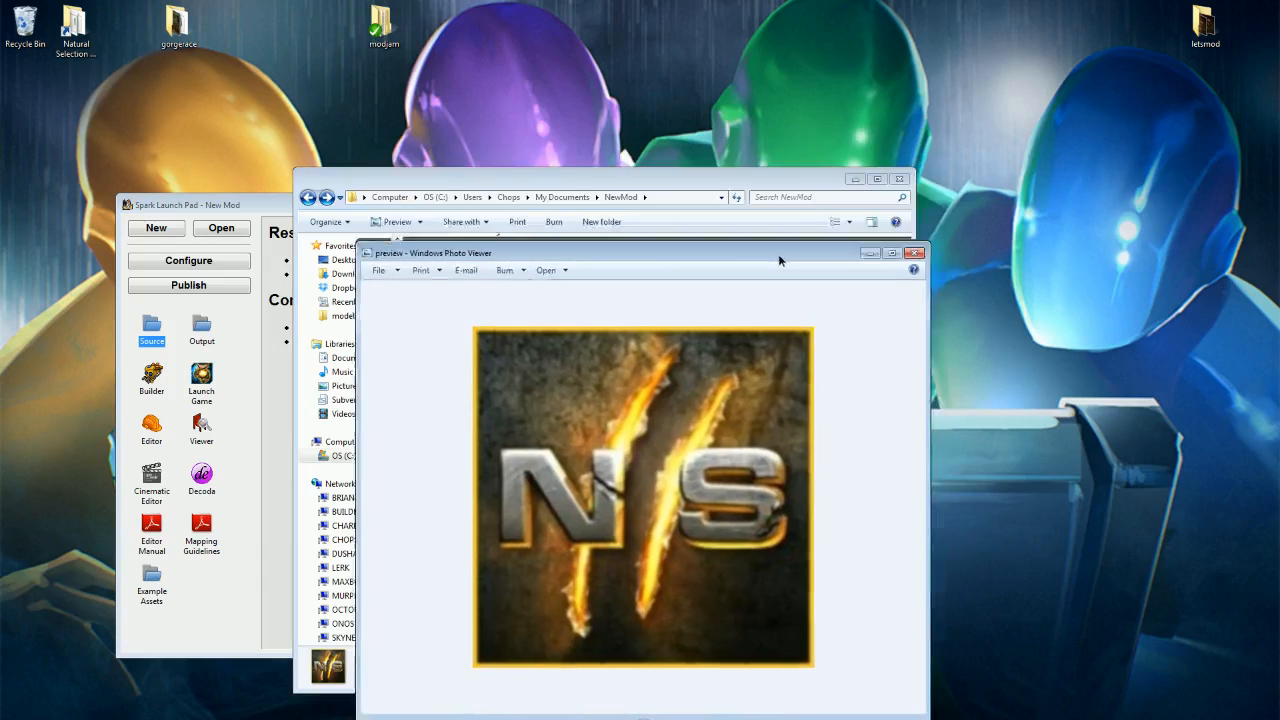
click(928, 178)
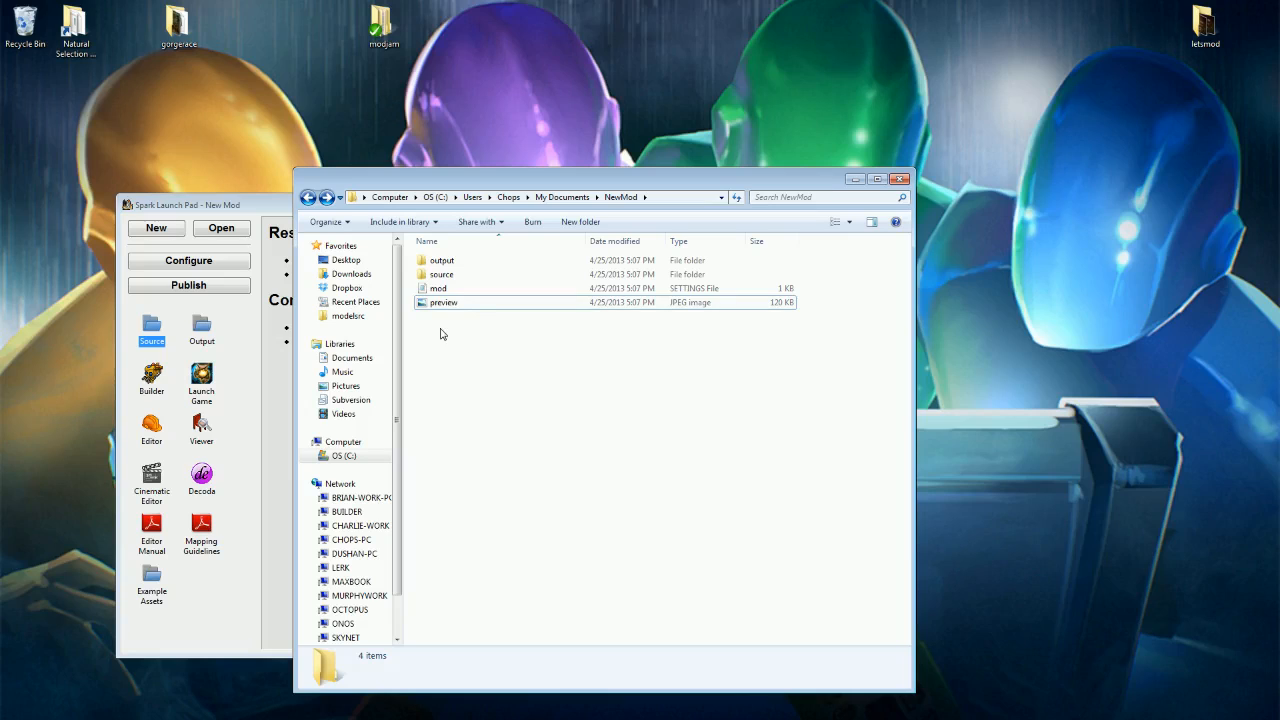
Step: Examine the name, description and image entries in the mod settings file, closing Notepad and the NewMod folder window when done
click(452, 291)
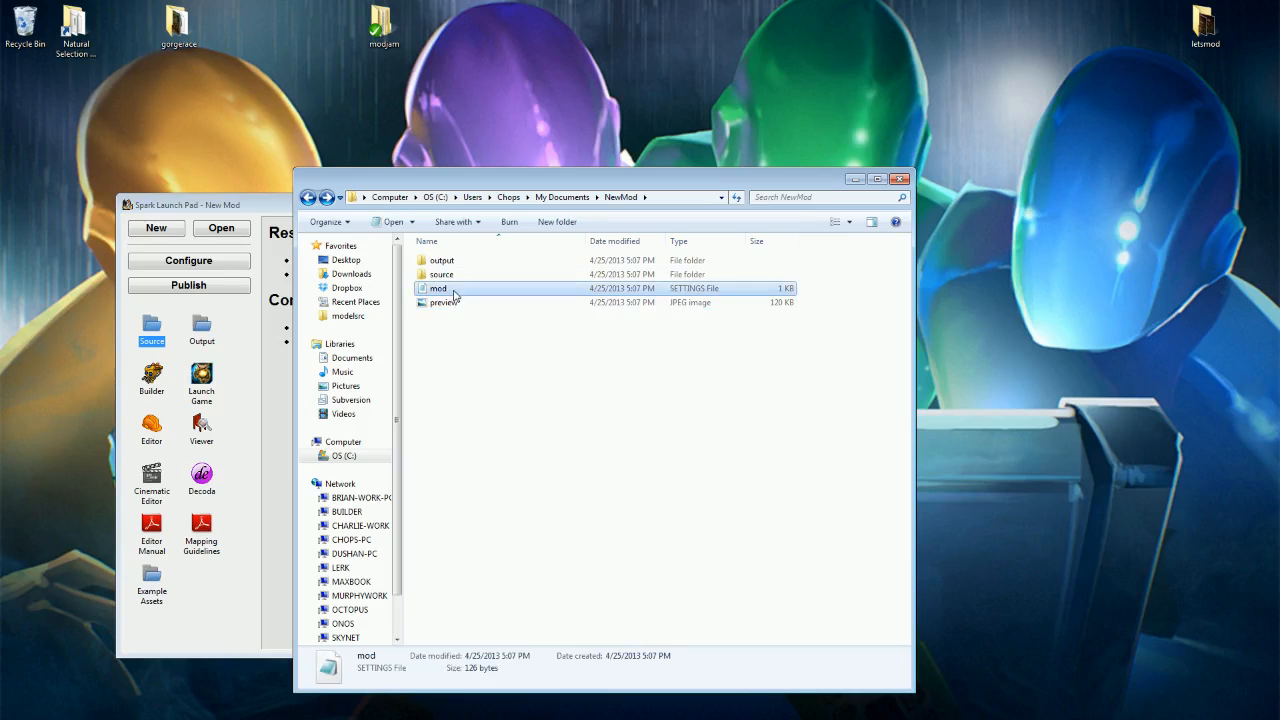
double_click(453, 291)
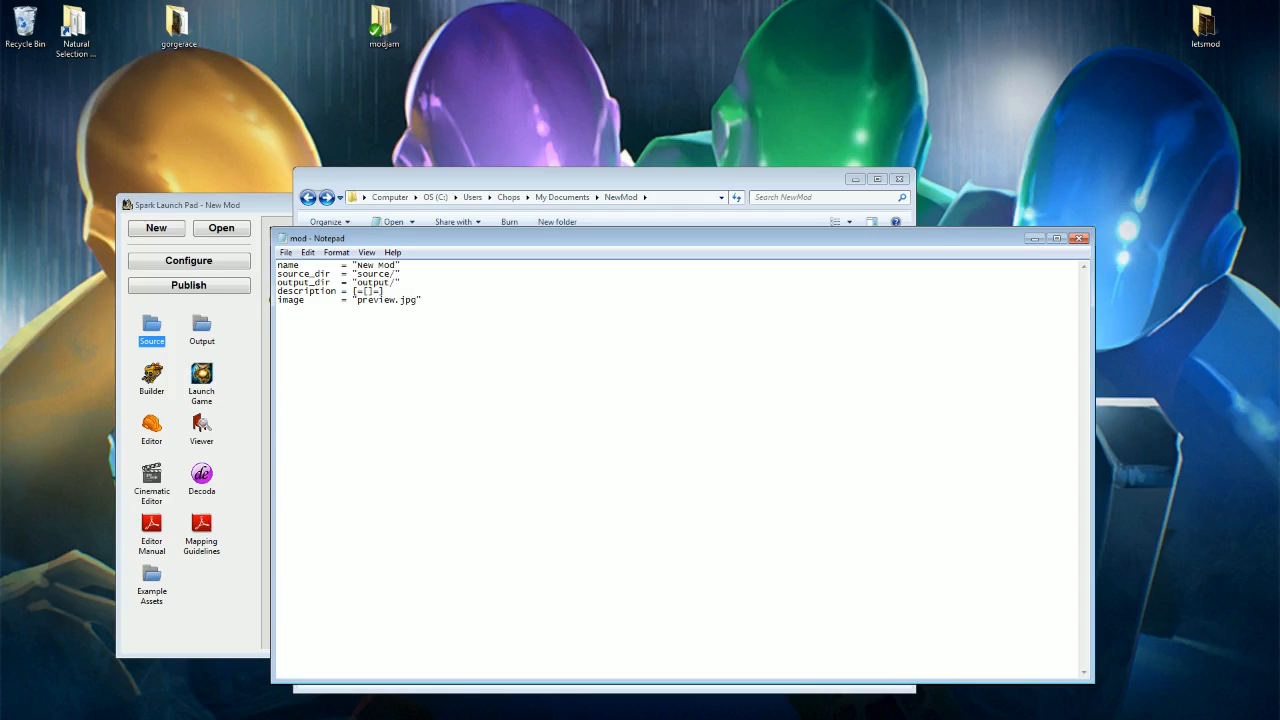
drag(347, 291, 368, 265)
drag(422, 300, 346, 300)
click(386, 300)
click(1078, 239)
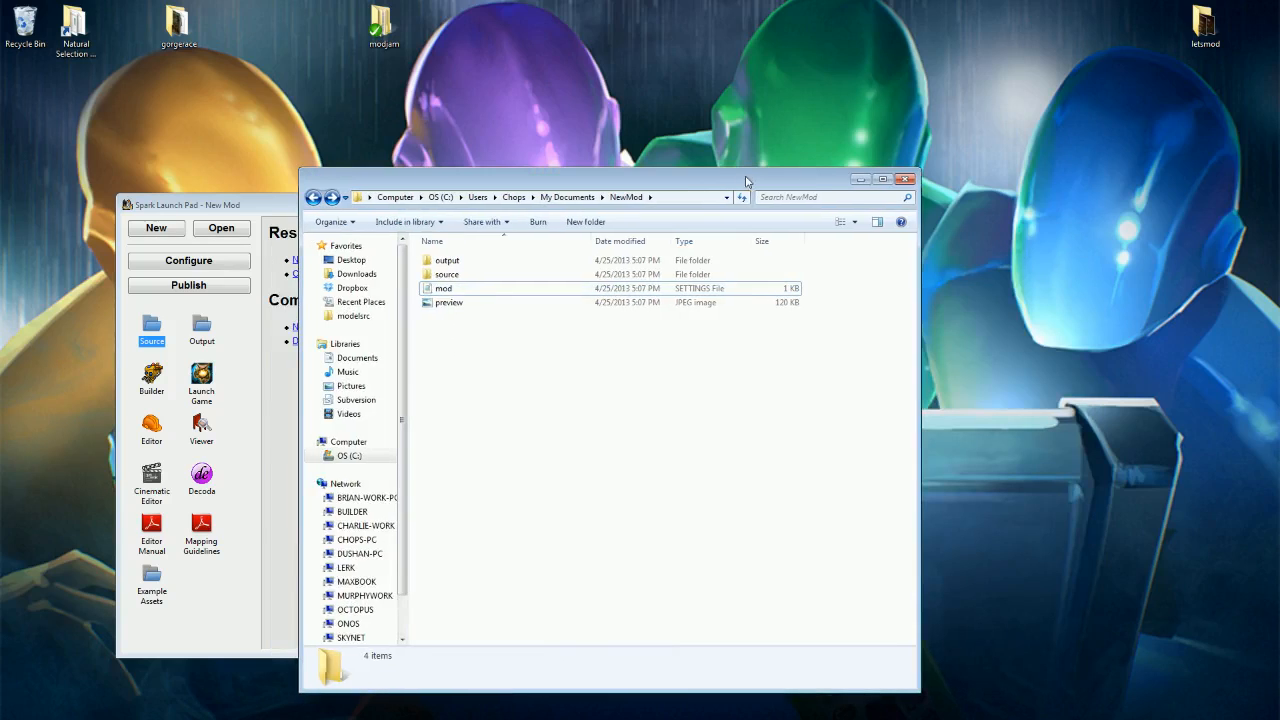
click(899, 178)
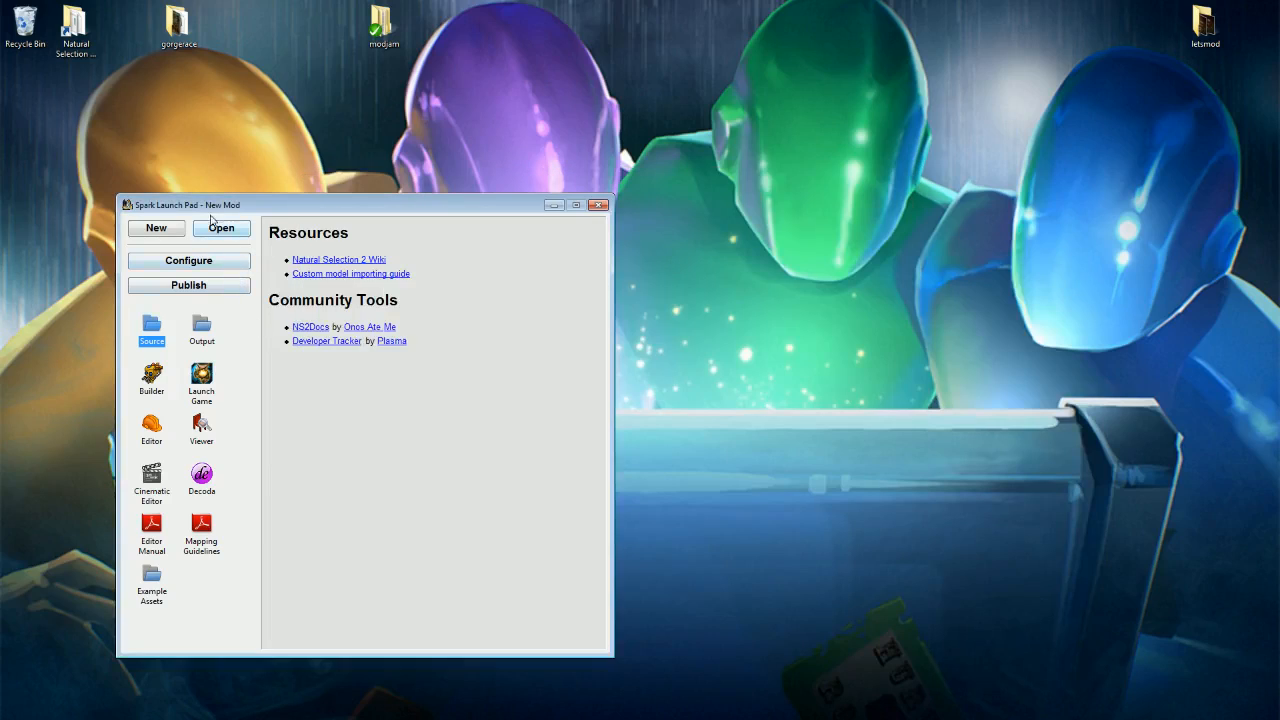
Step: Review the title and description fields in the new mod's configuration and accept them as they are
click(217, 262)
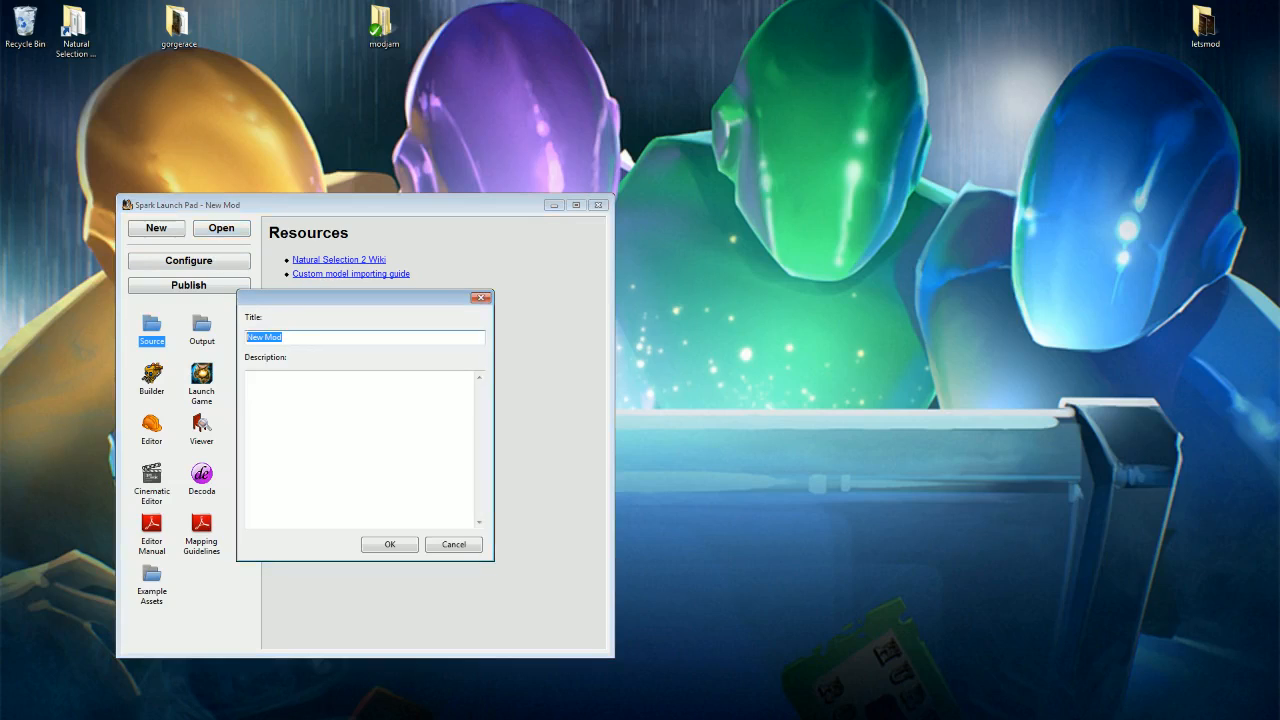
key(Tab)
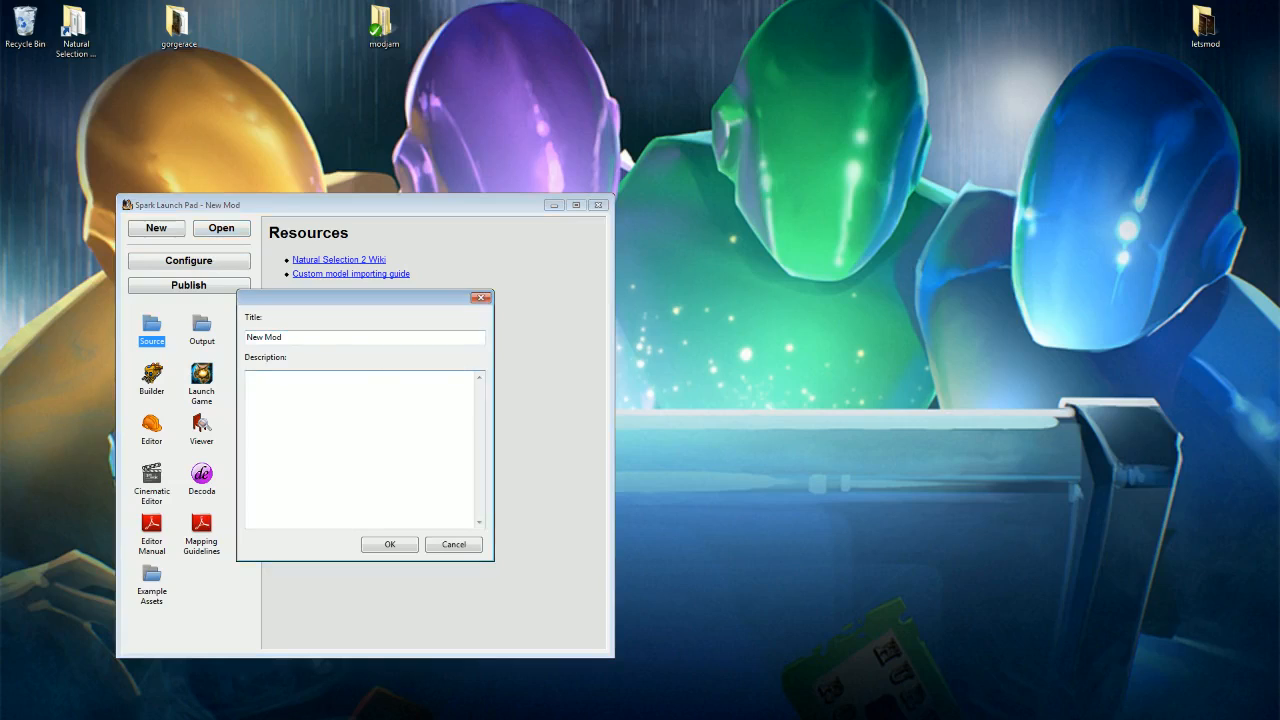
drag(307, 302, 321, 311)
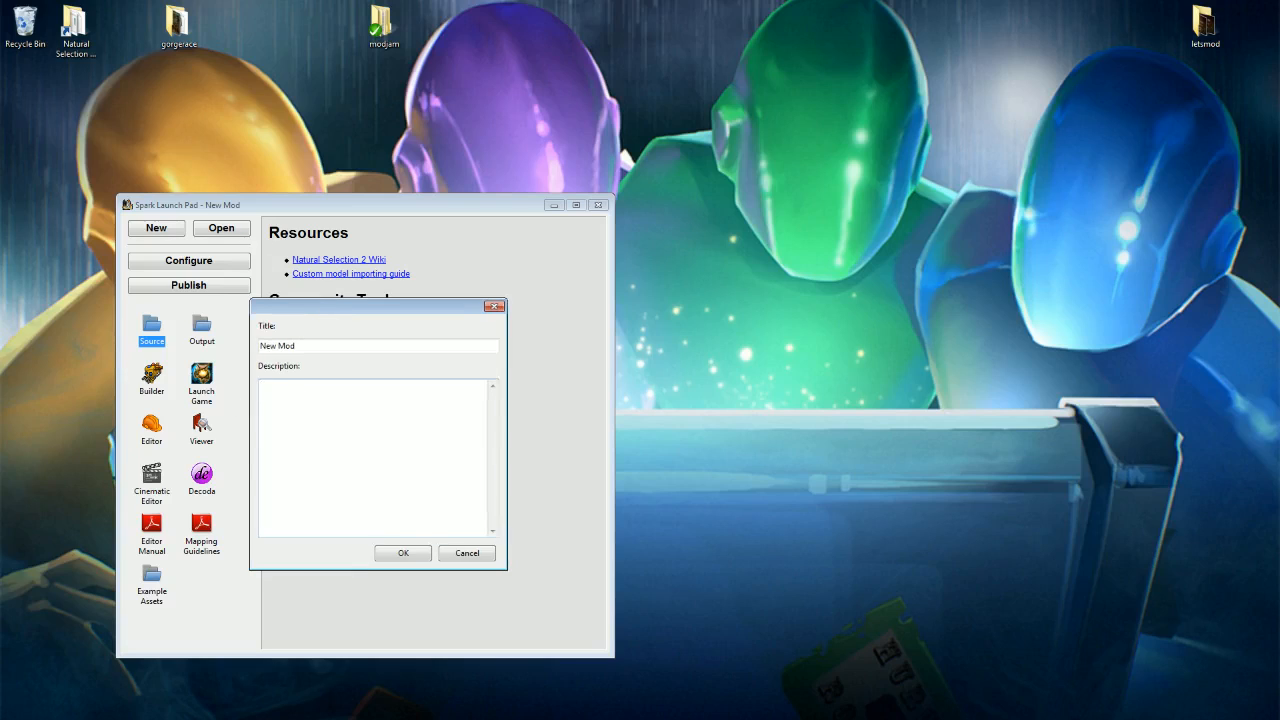
click(403, 553)
Step: Examine the mod's publishing options with visibility set to Public, and close the dialog without publishing
click(228, 289)
drag(396, 405, 430, 312)
click(398, 352)
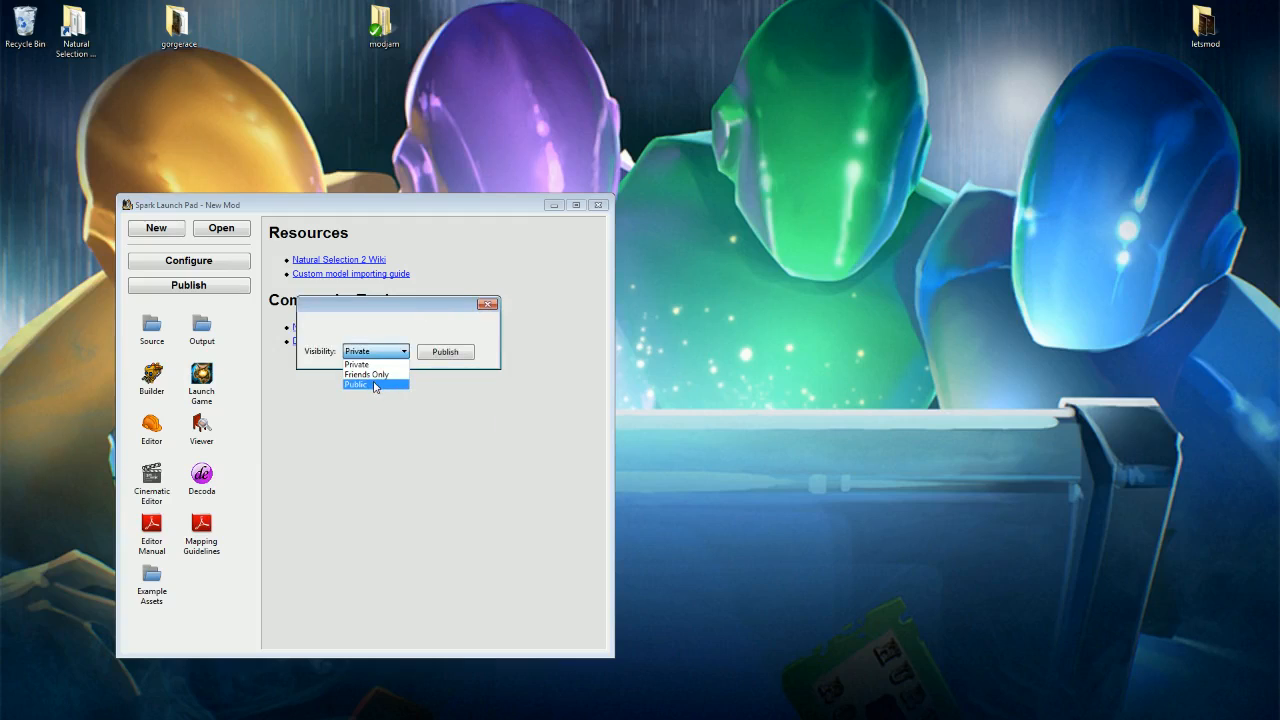
click(374, 386)
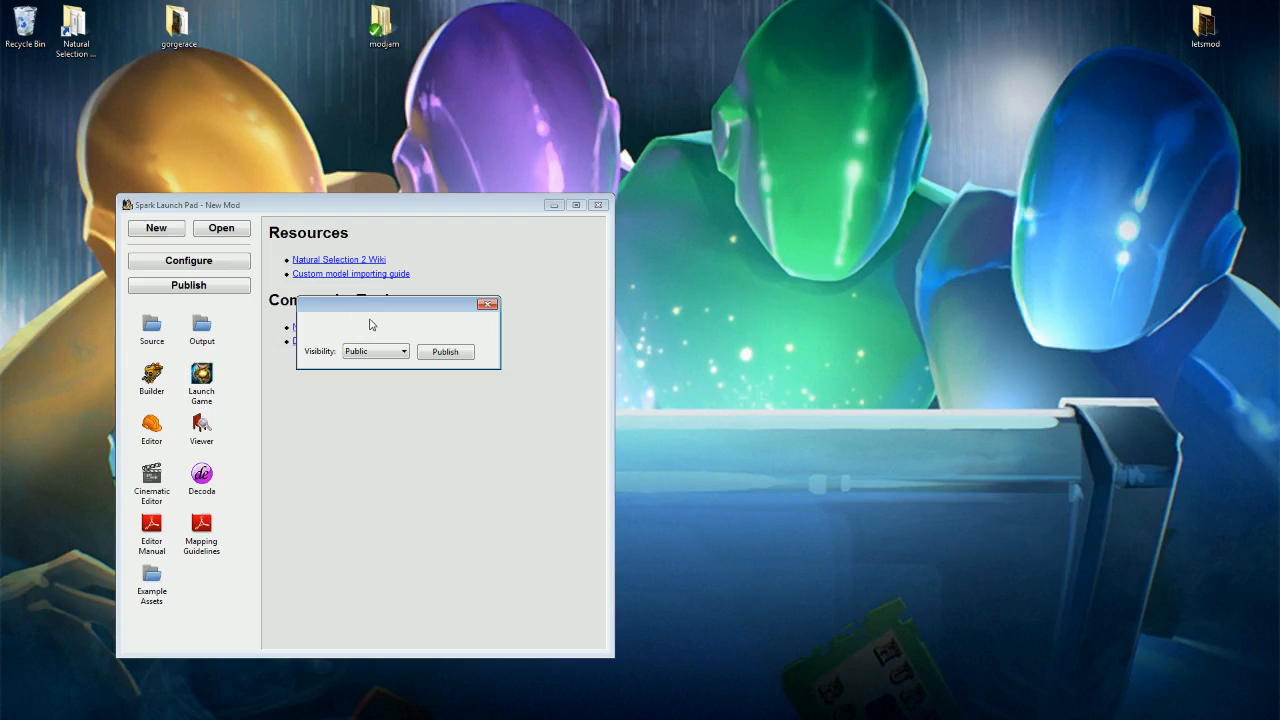
drag(371, 320, 356, 401)
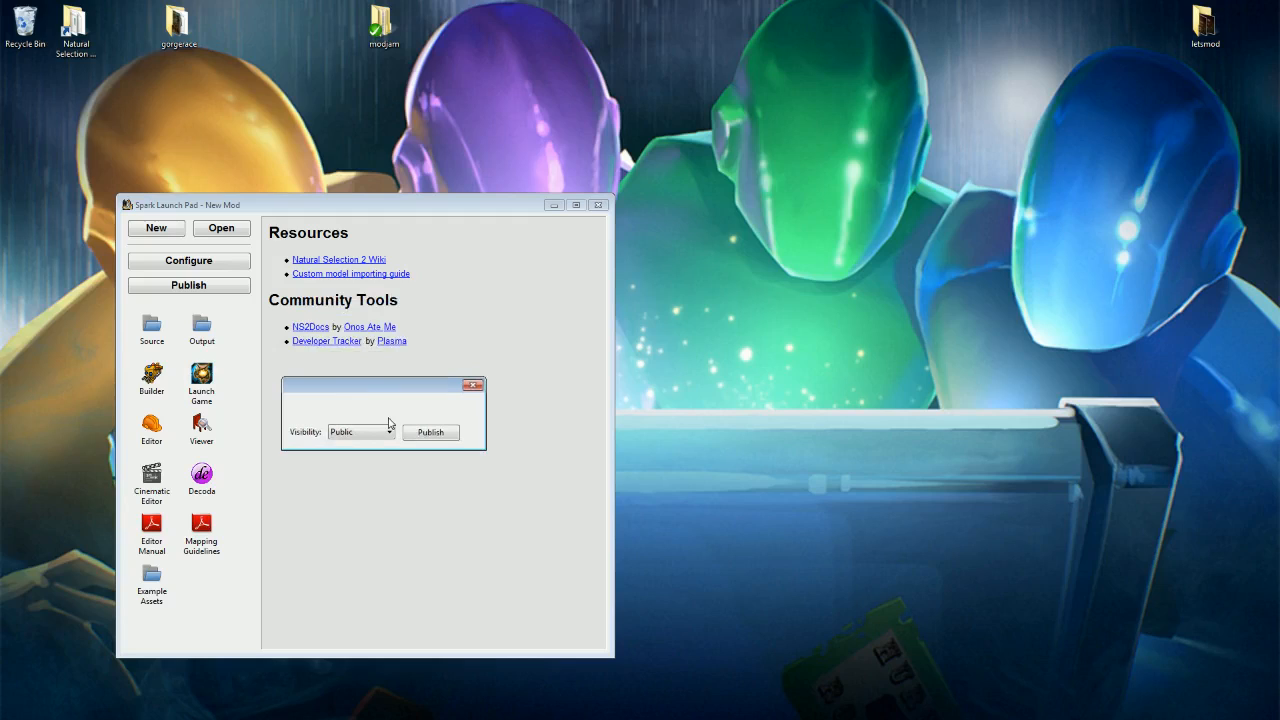
drag(405, 388, 392, 407)
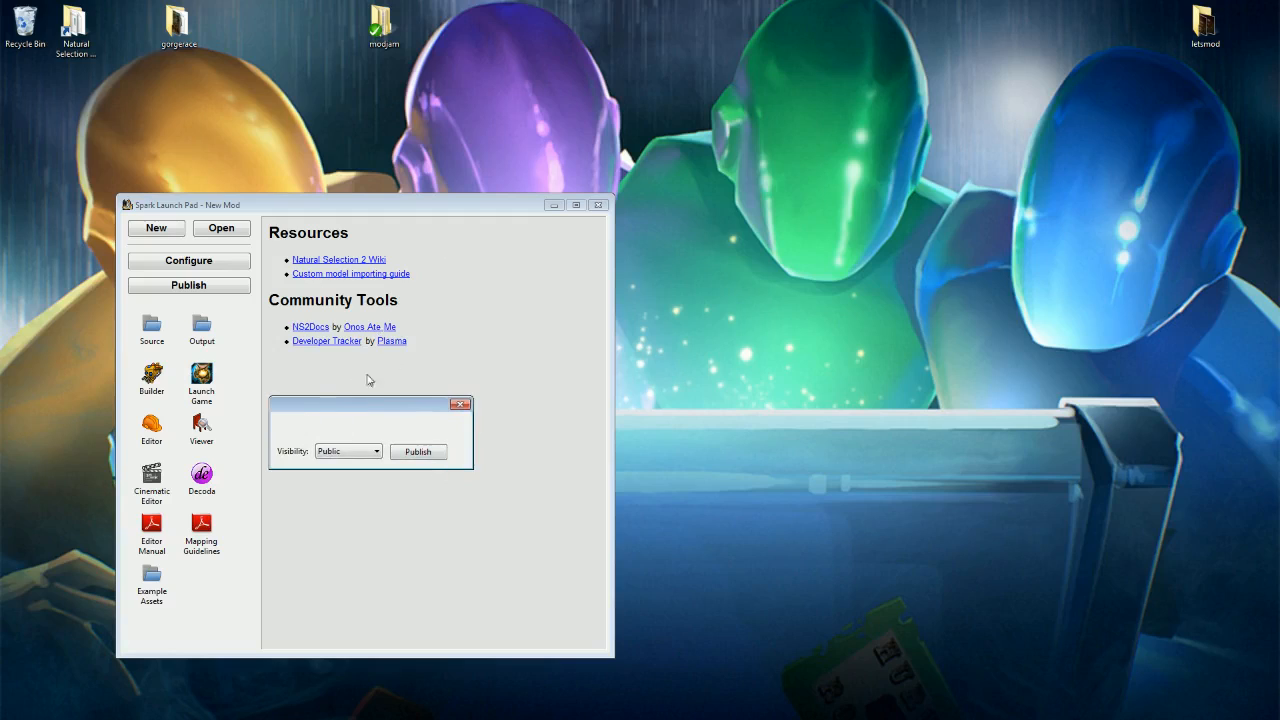
mouse_move(353, 406)
mouse_down()
mouse_move(336, 422)
mouse_move(349, 428)
mouse_up()
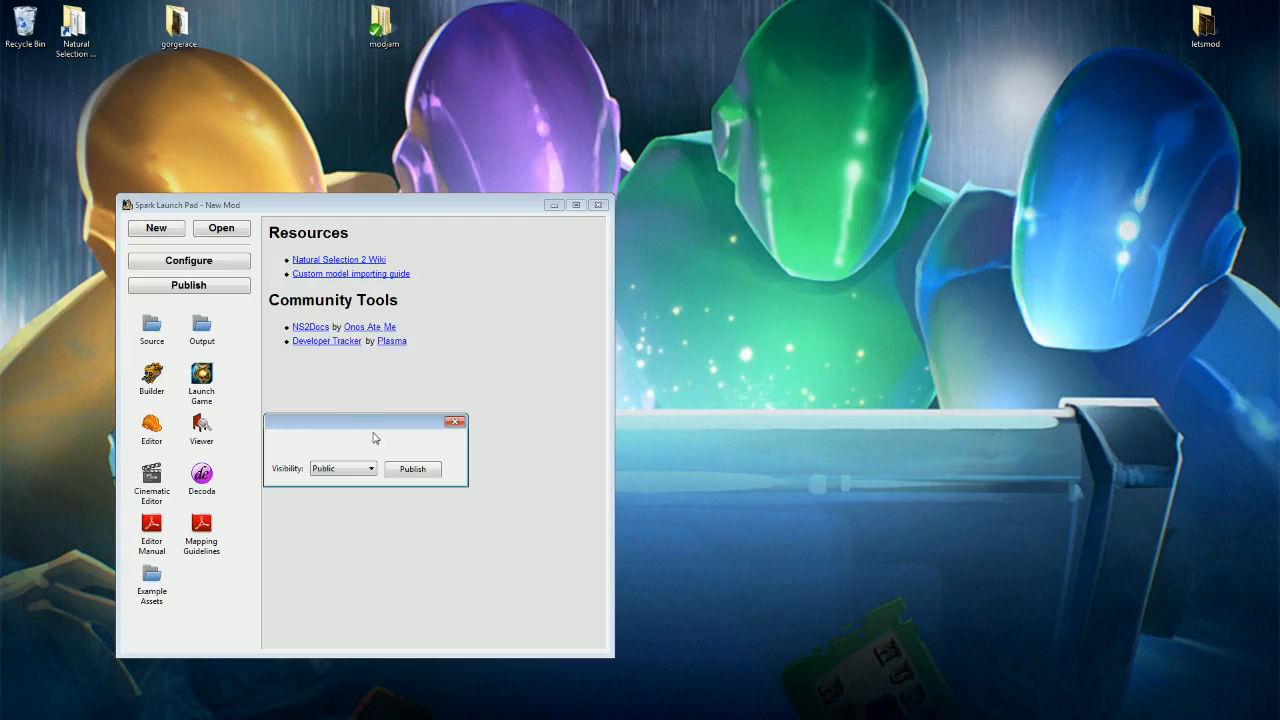
click(456, 423)
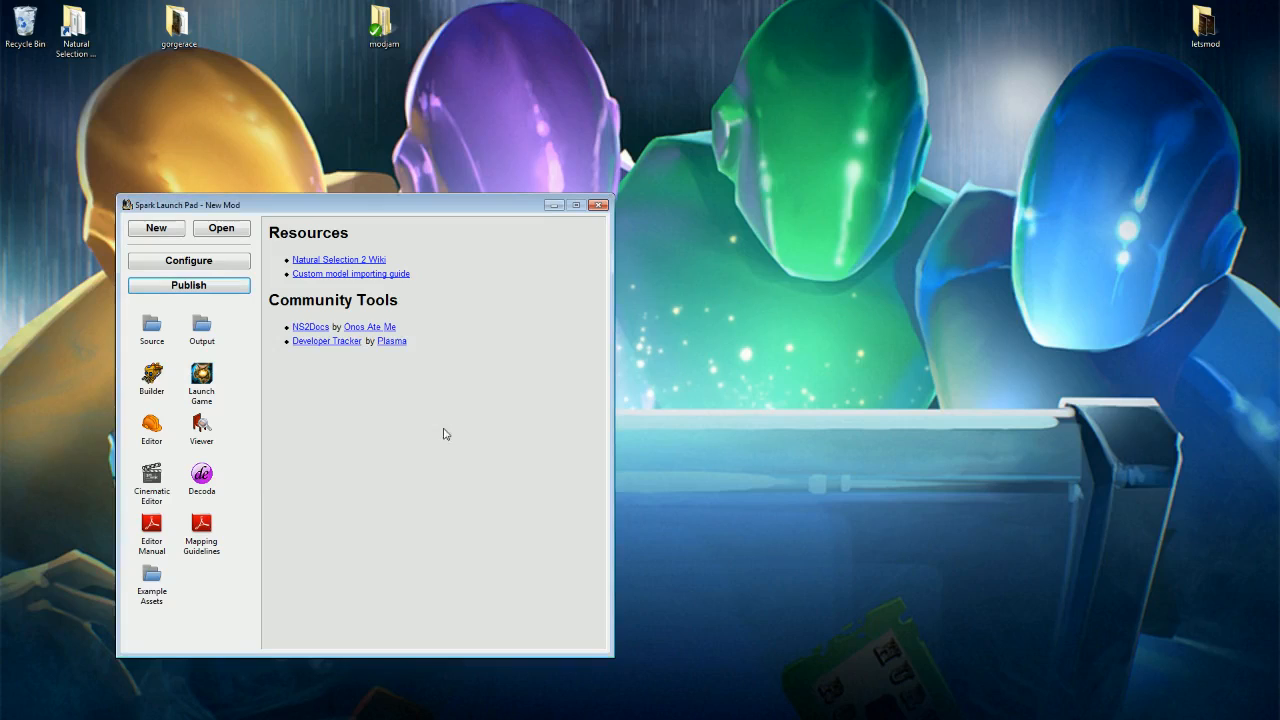
Step: Look at the mod's configuration dialog again and cancel it
click(238, 290)
click(455, 544)
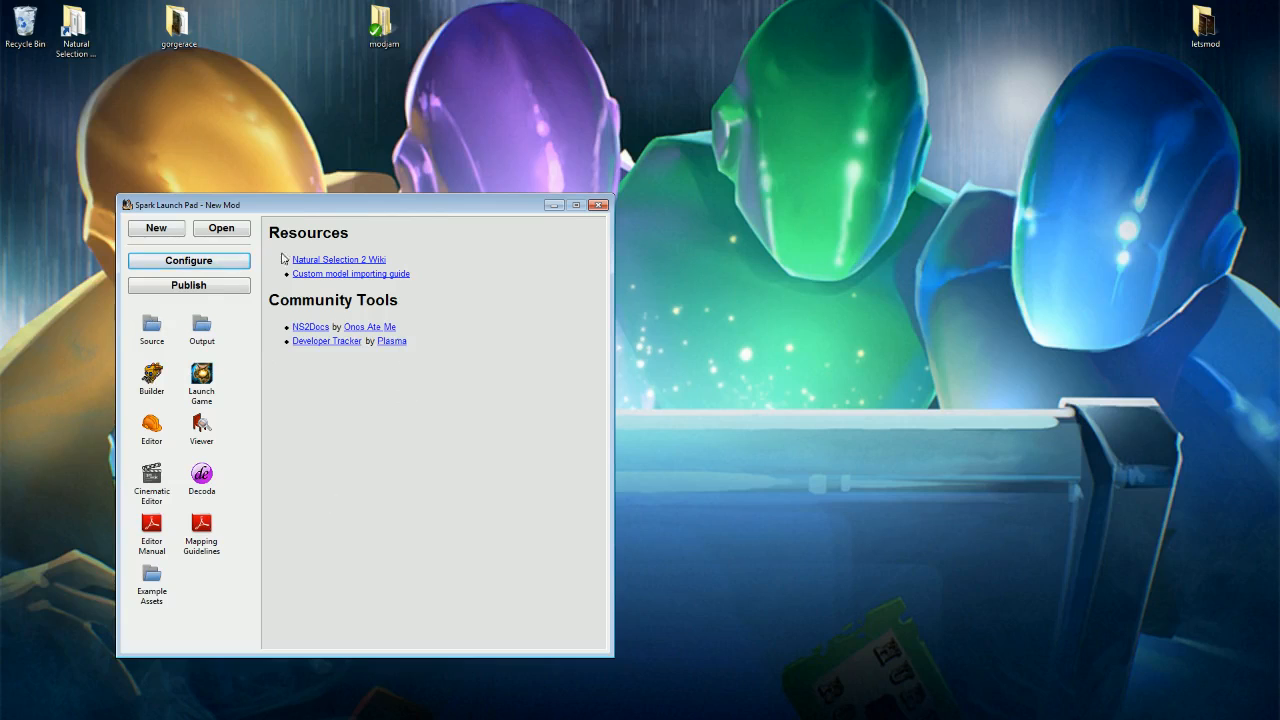
drag(303, 210, 310, 197)
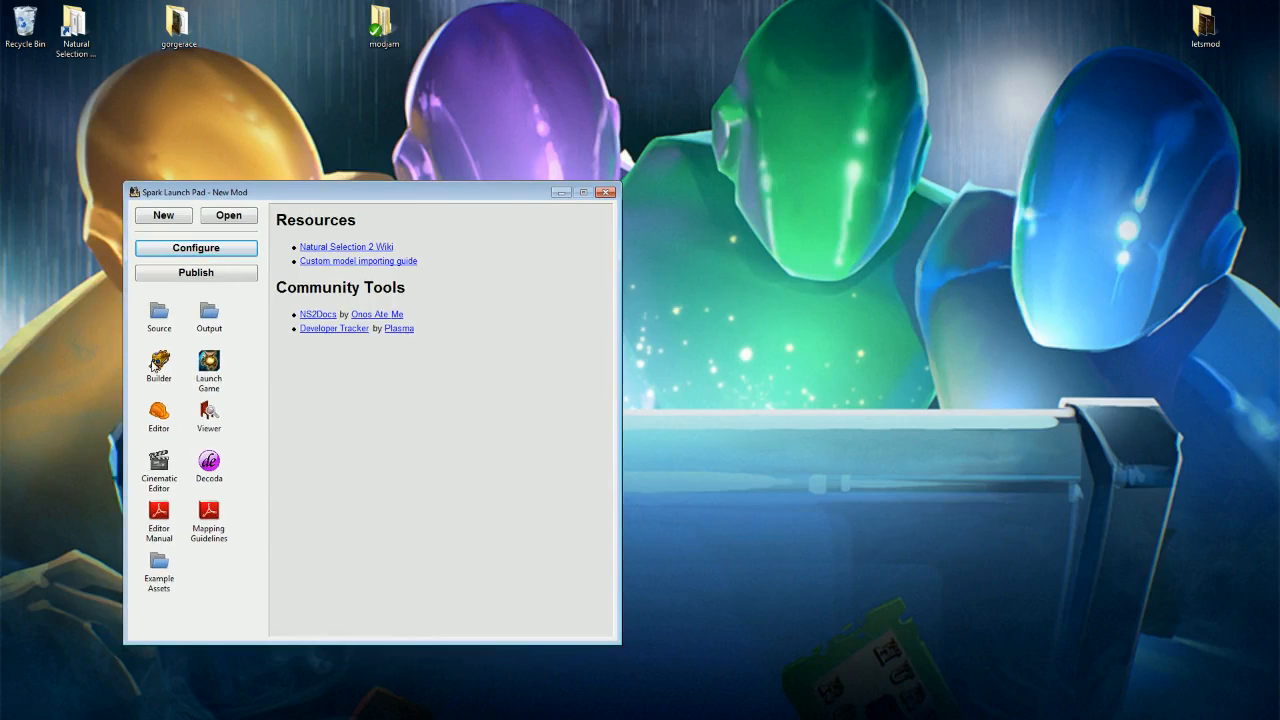
drag(262, 196, 256, 215)
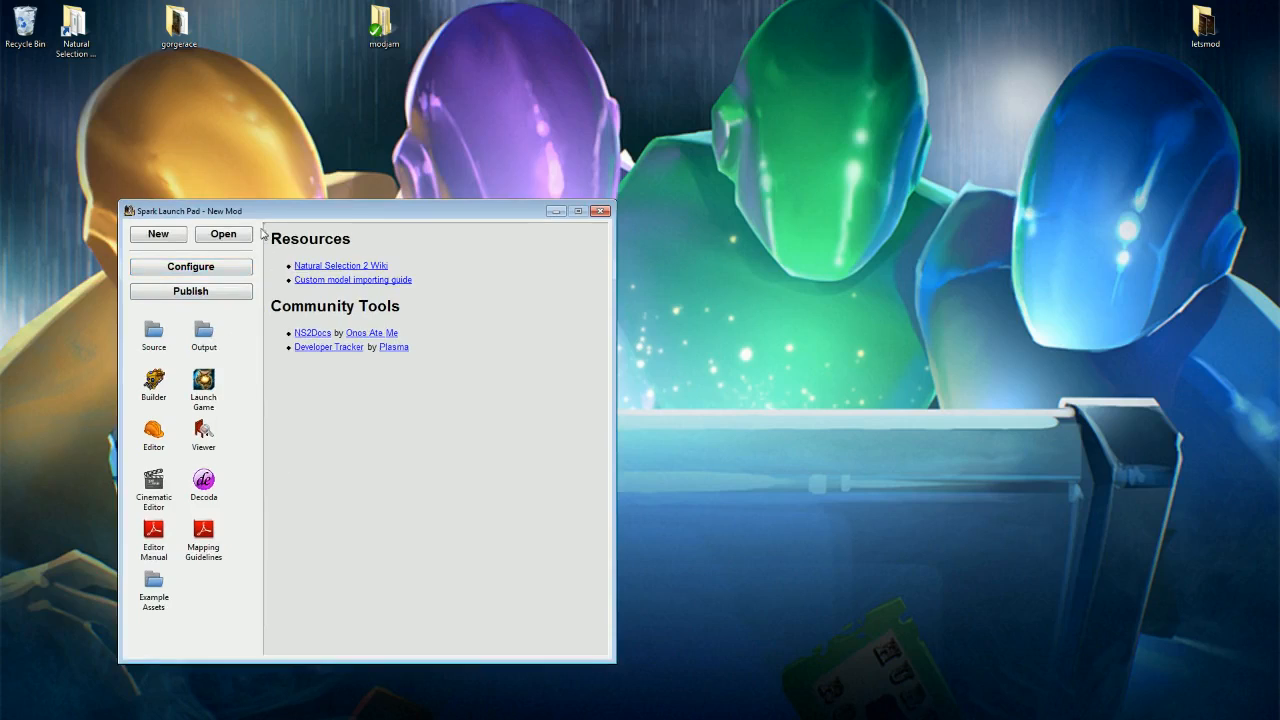
drag(264, 213, 251, 215)
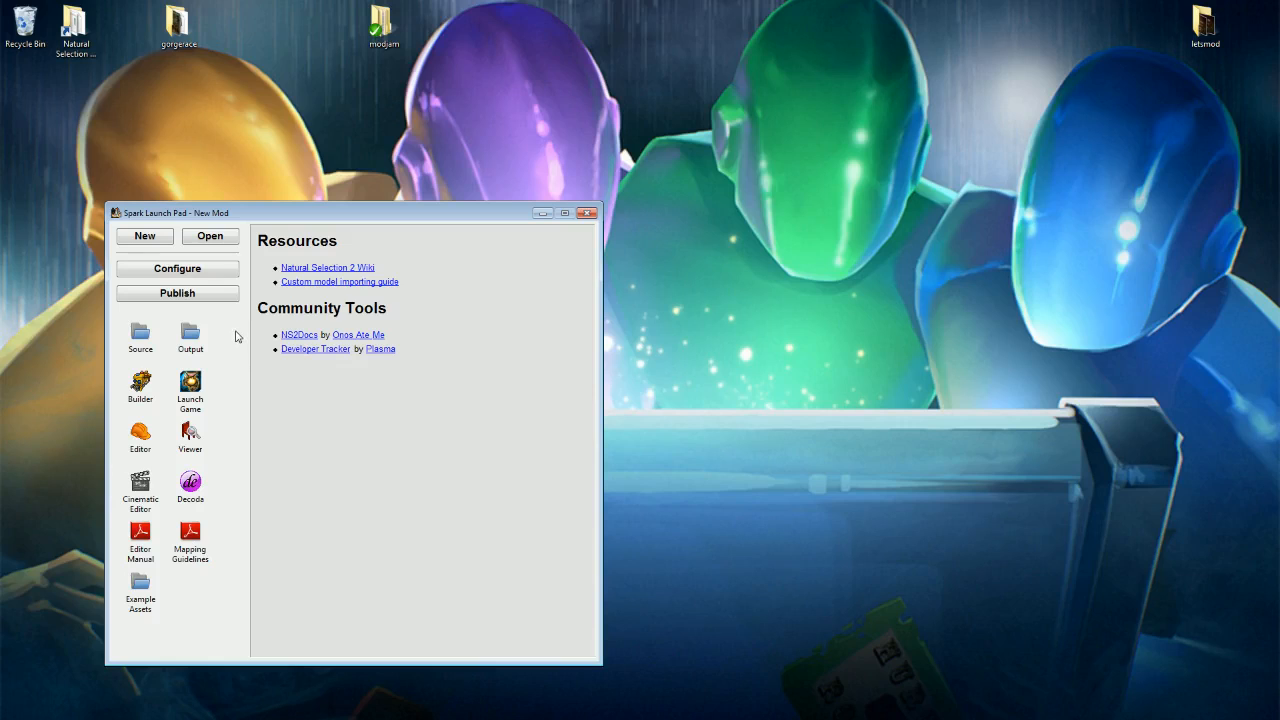
drag(268, 213, 261, 242)
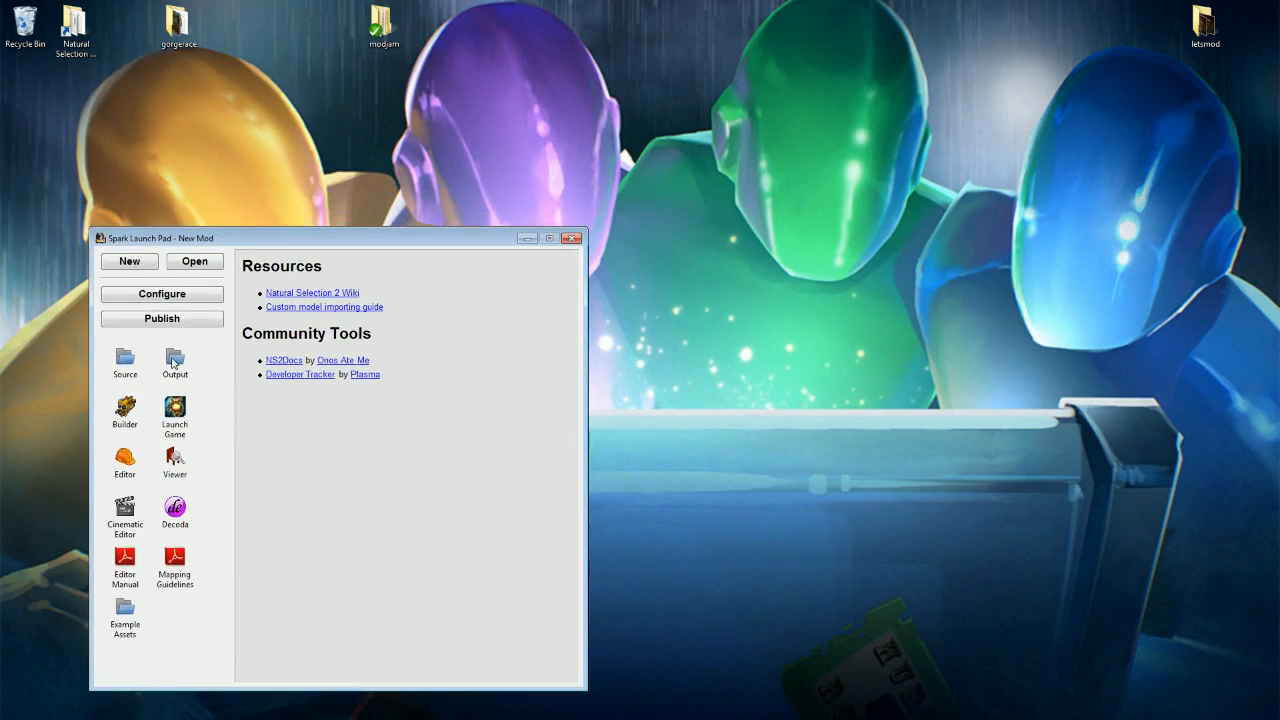
Step: Delete the NewMod folder from My Documents to the Recycle Bin and close the folder window
double_click(124, 357)
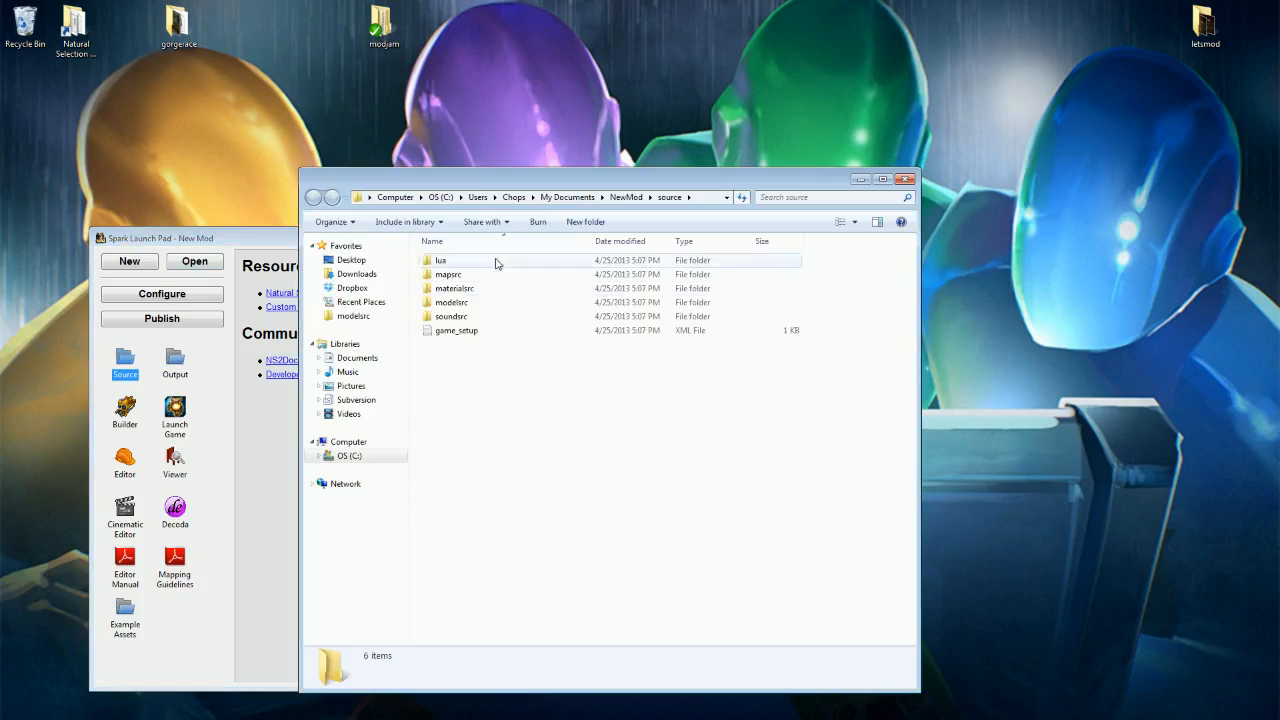
click(567, 197)
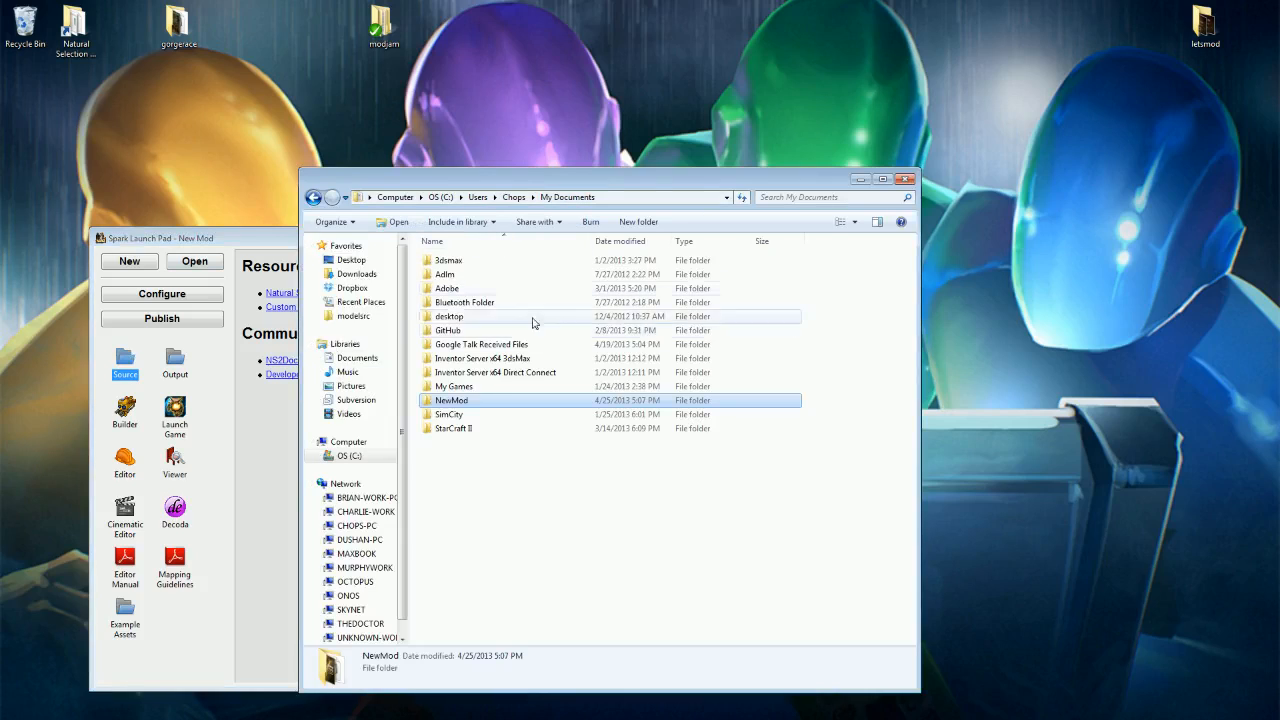
right_click(486, 406)
click(557, 357)
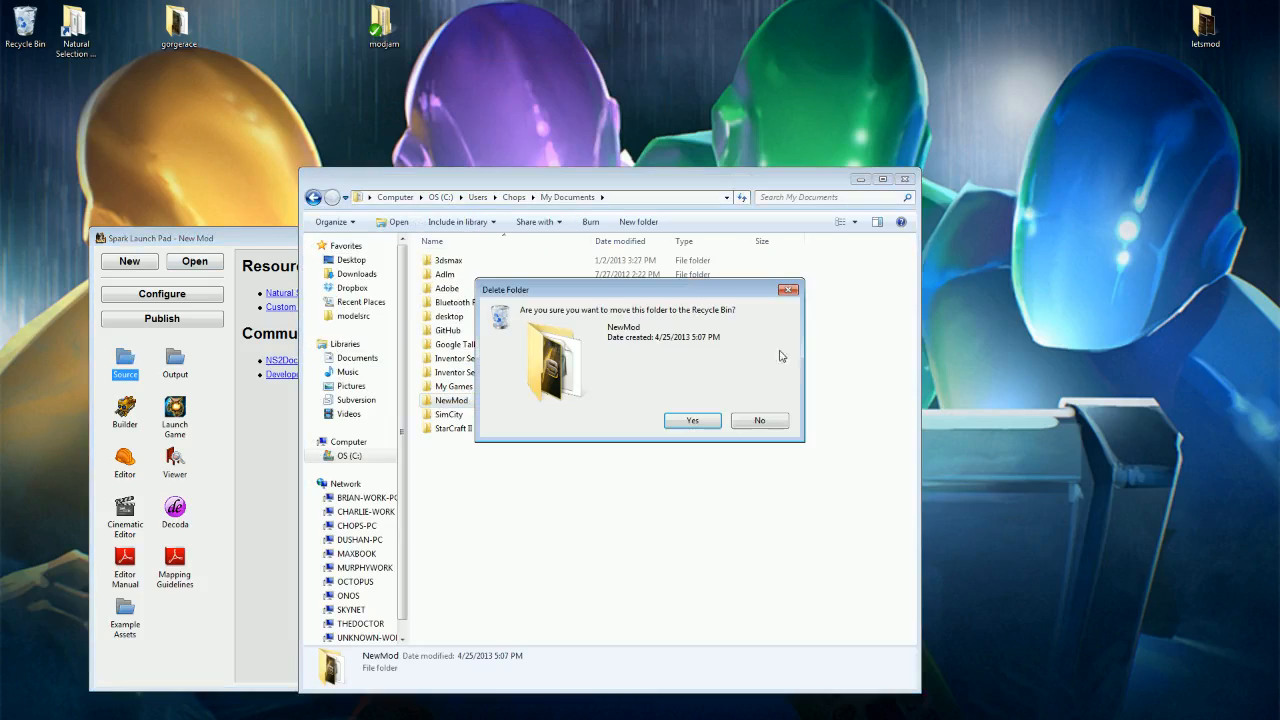
click(697, 420)
click(905, 180)
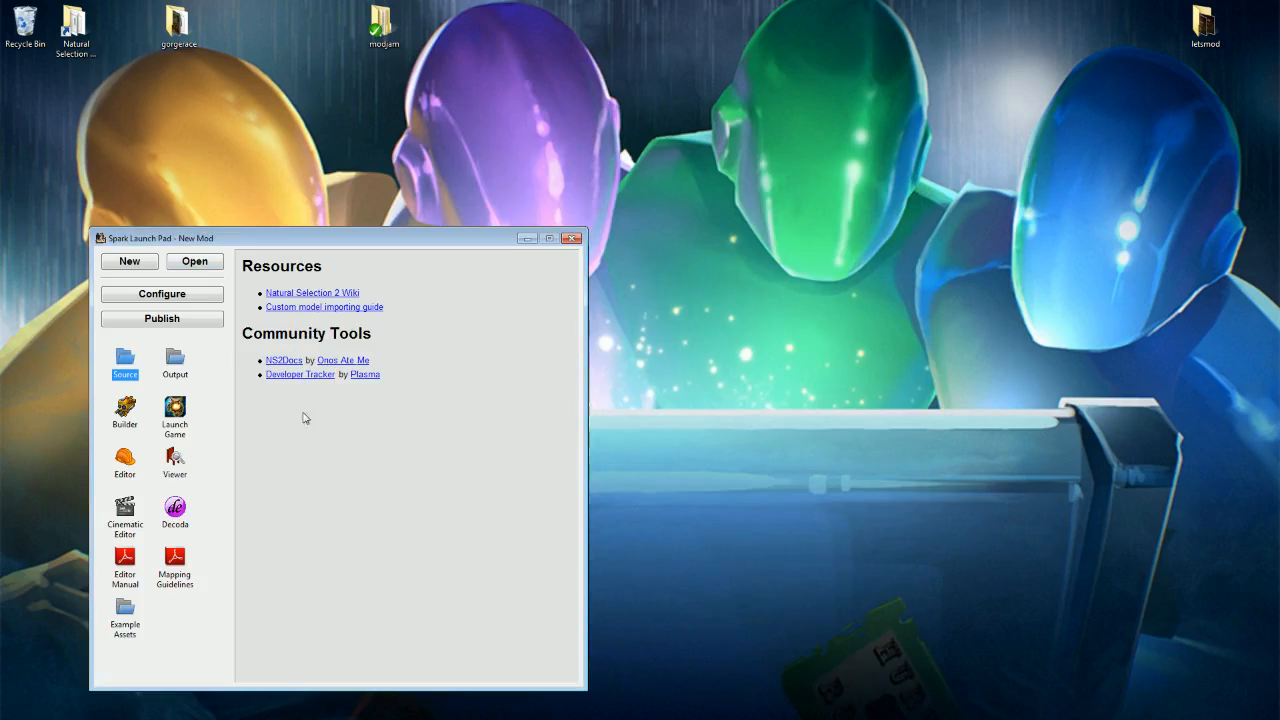
Step: Restart Spark Launch Pad and bring up its list of recently opened mods
drag(309, 413, 624, 232)
click(572, 238)
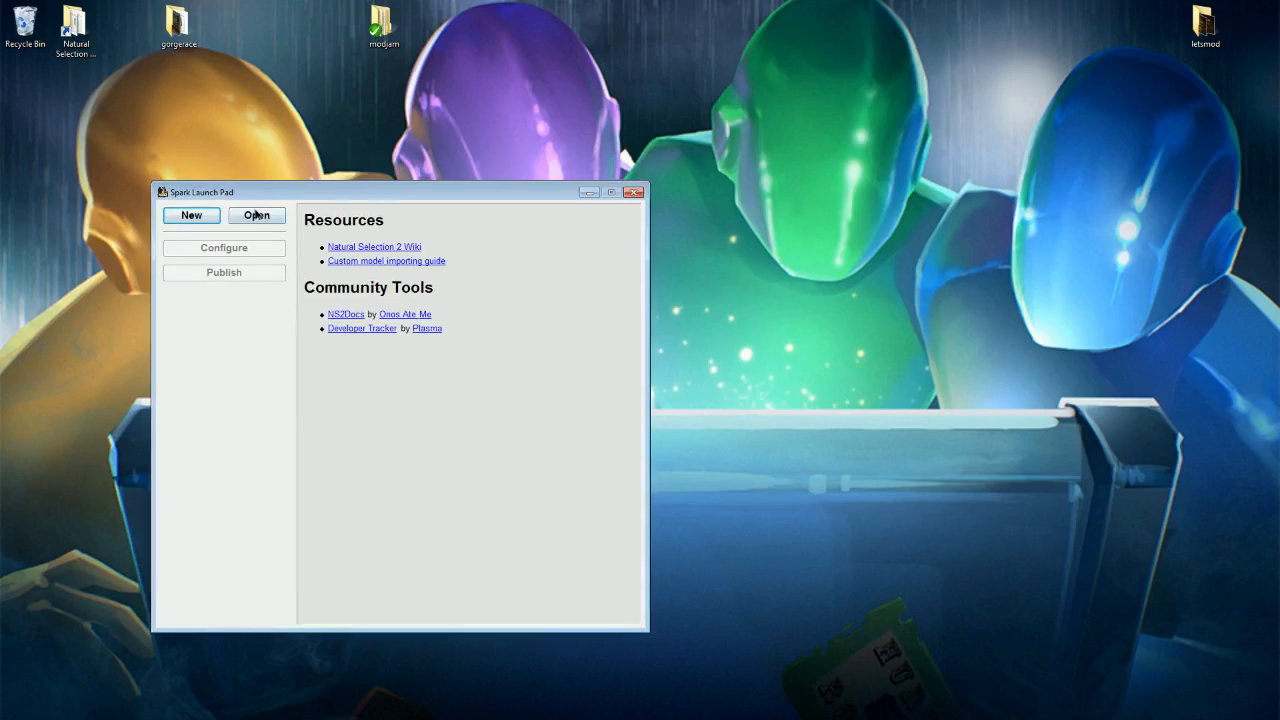
click(258, 215)
drag(359, 241, 308, 340)
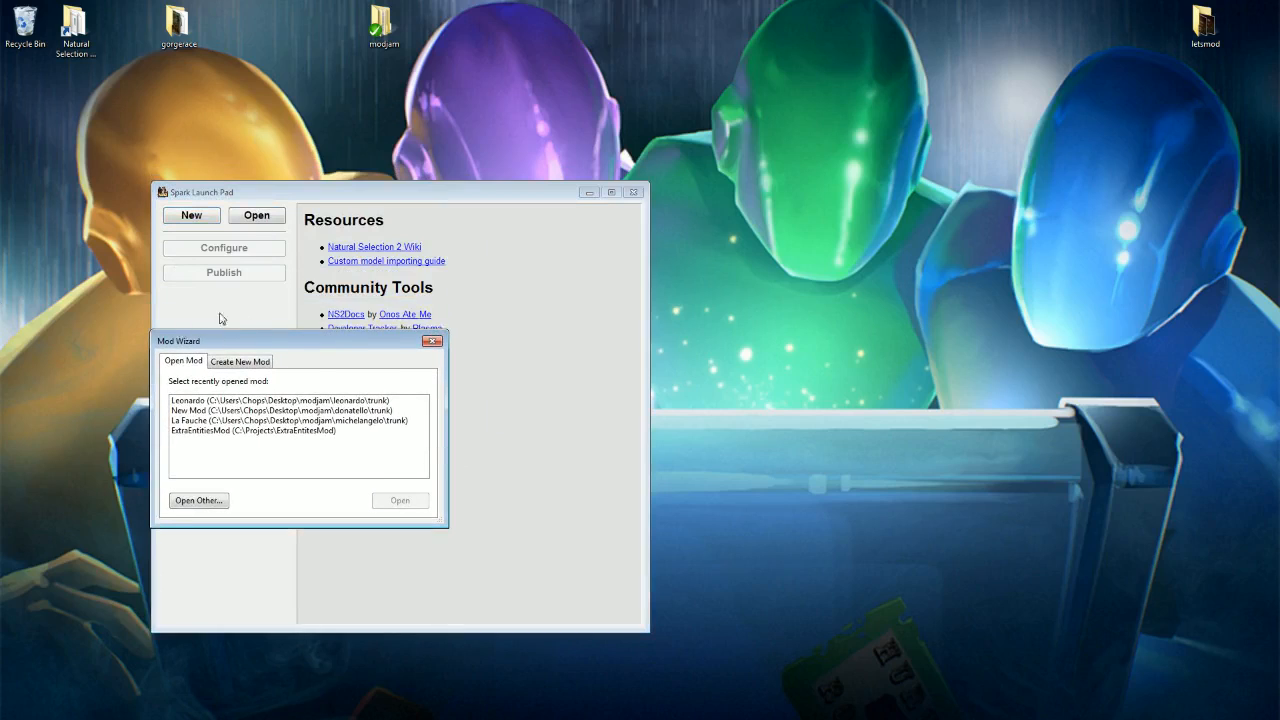
mouse_move(356, 344)
mouse_down()
mouse_move(364, 380)
mouse_move(363, 359)
mouse_move(314, 363)
mouse_move(354, 360)
mouse_up()
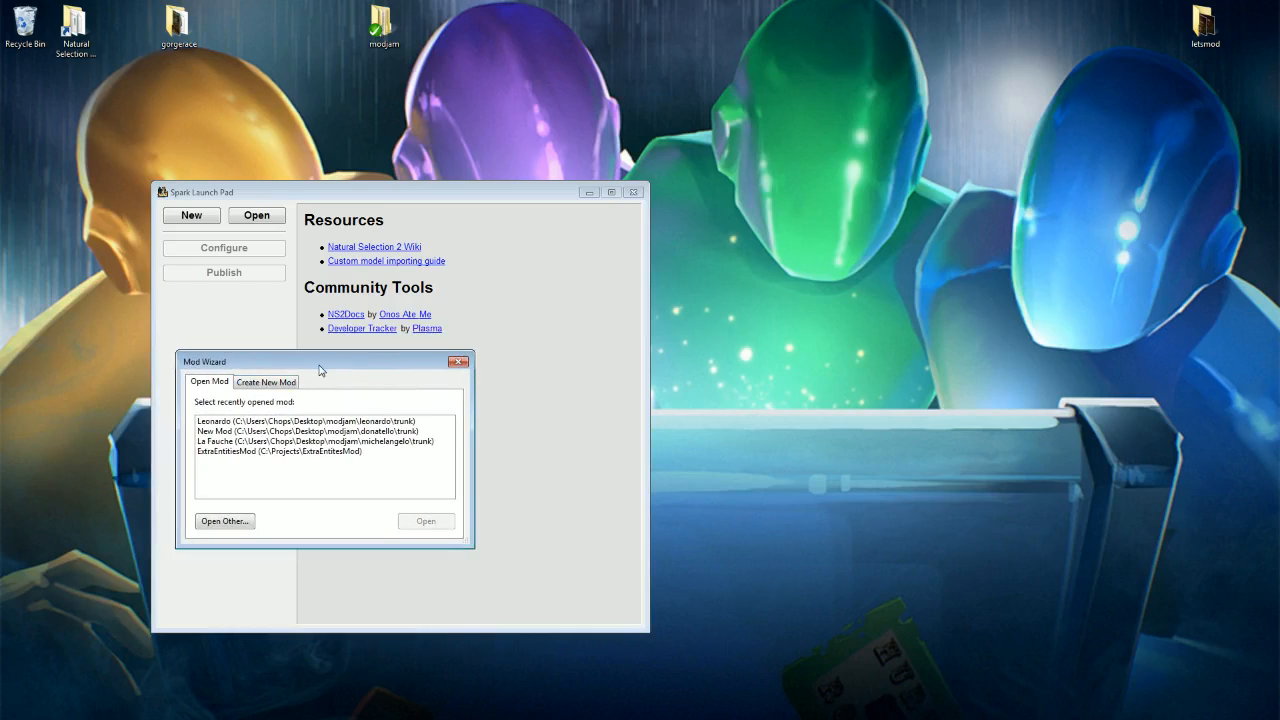
Step: Start creating a new mod and browse for its location to the Projects folder on the C: drive
click(290, 382)
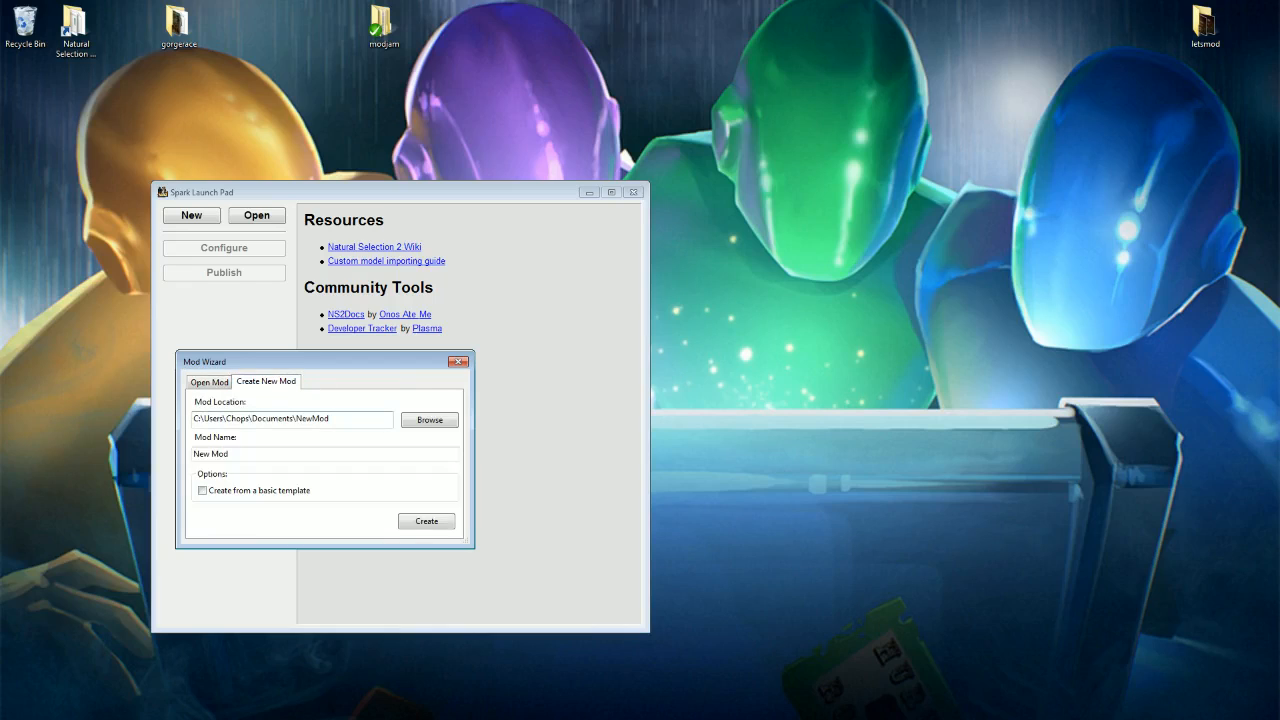
drag(332, 419, 312, 419)
drag(404, 429, 424, 429)
click(438, 421)
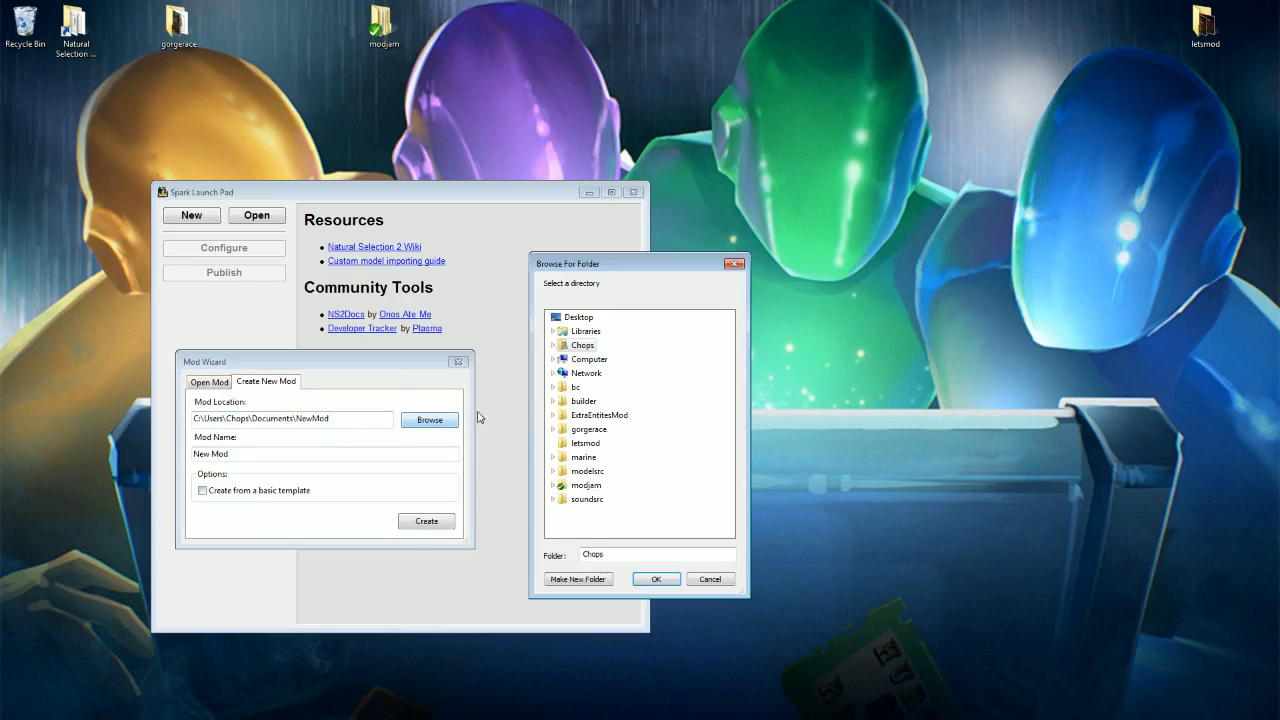
click(592, 346)
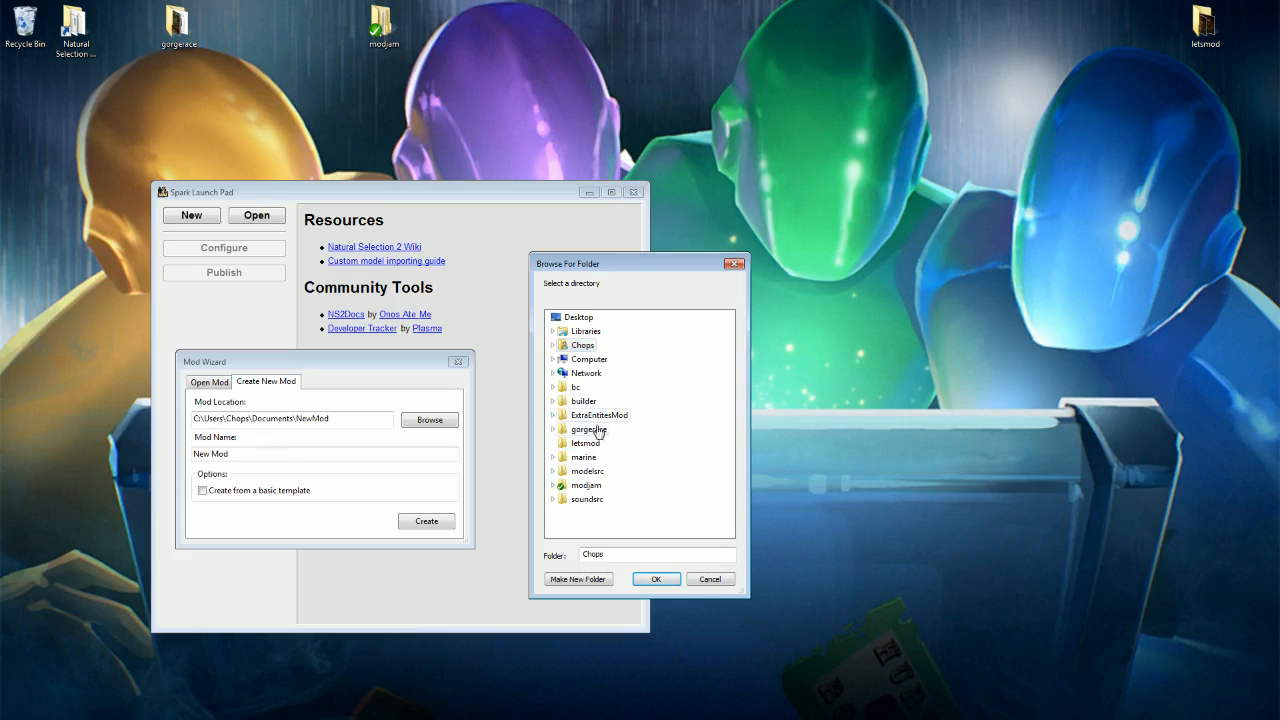
double_click(589, 360)
click(560, 374)
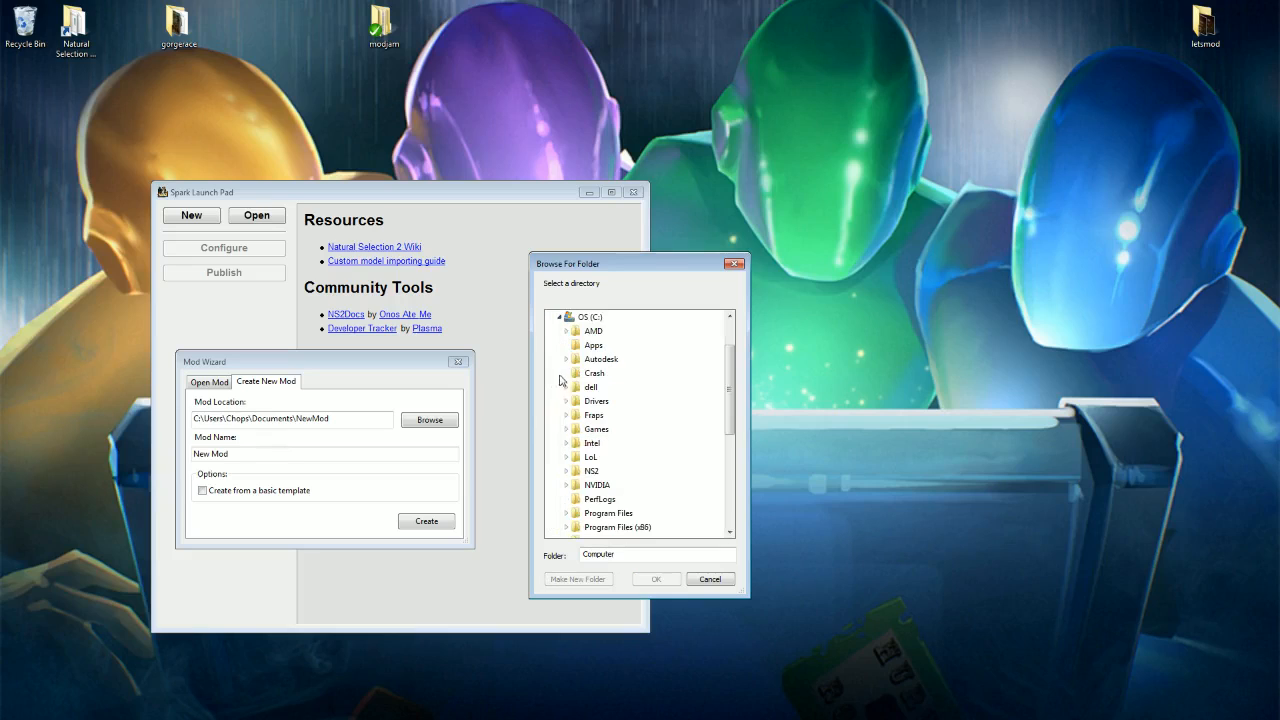
scroll(607, 516, down, 1)
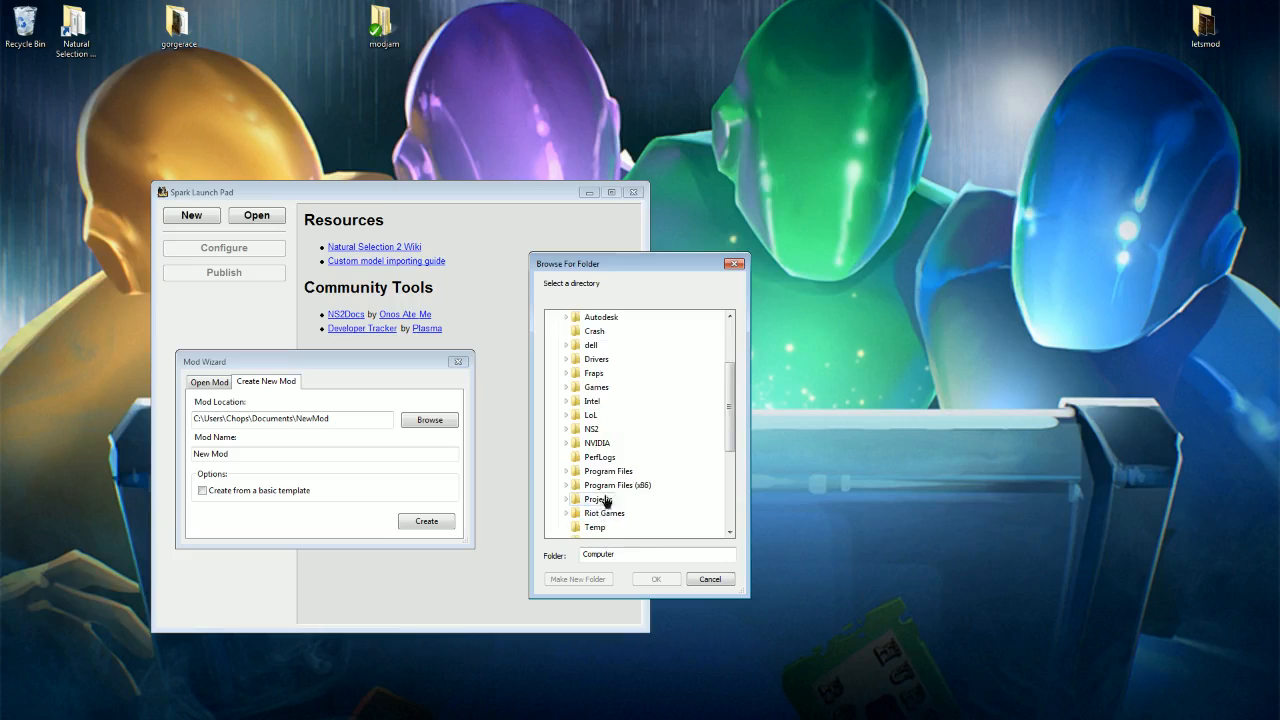
double_click(603, 499)
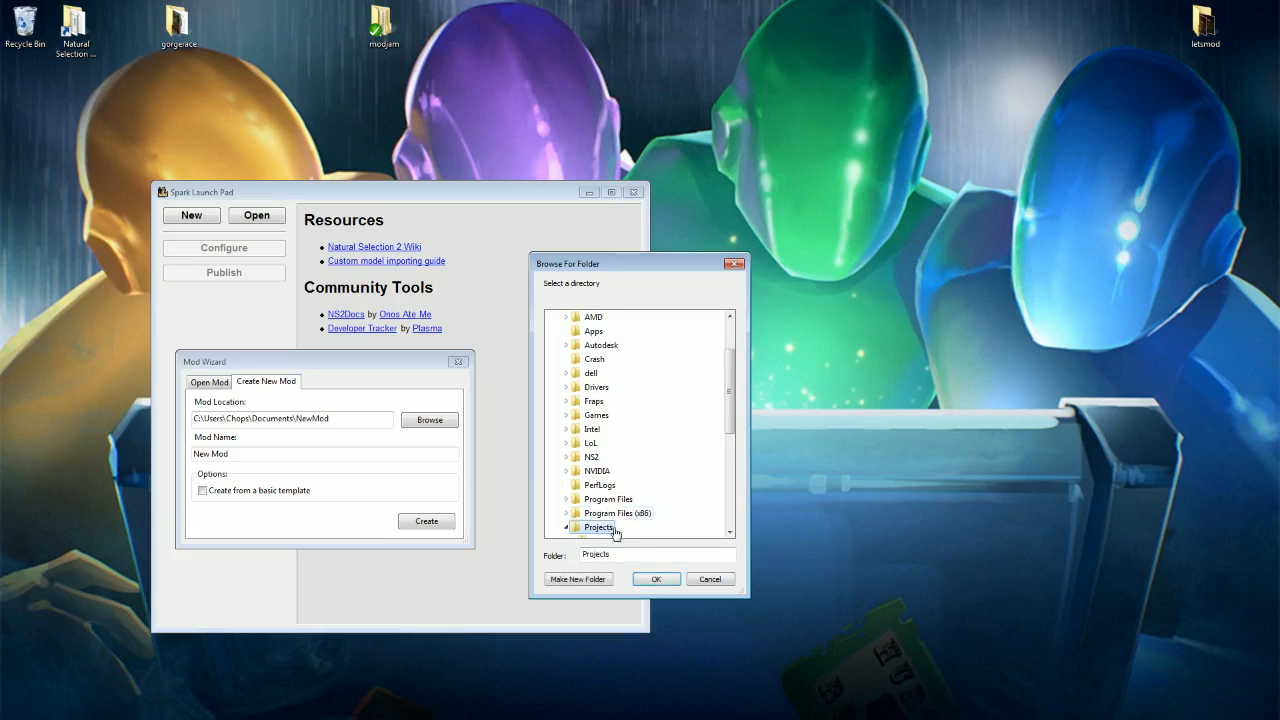
Step: Make a folder named GorgeRace inside Projects and choose it as the mod location
scroll(595, 585, down, 1)
click(595, 583)
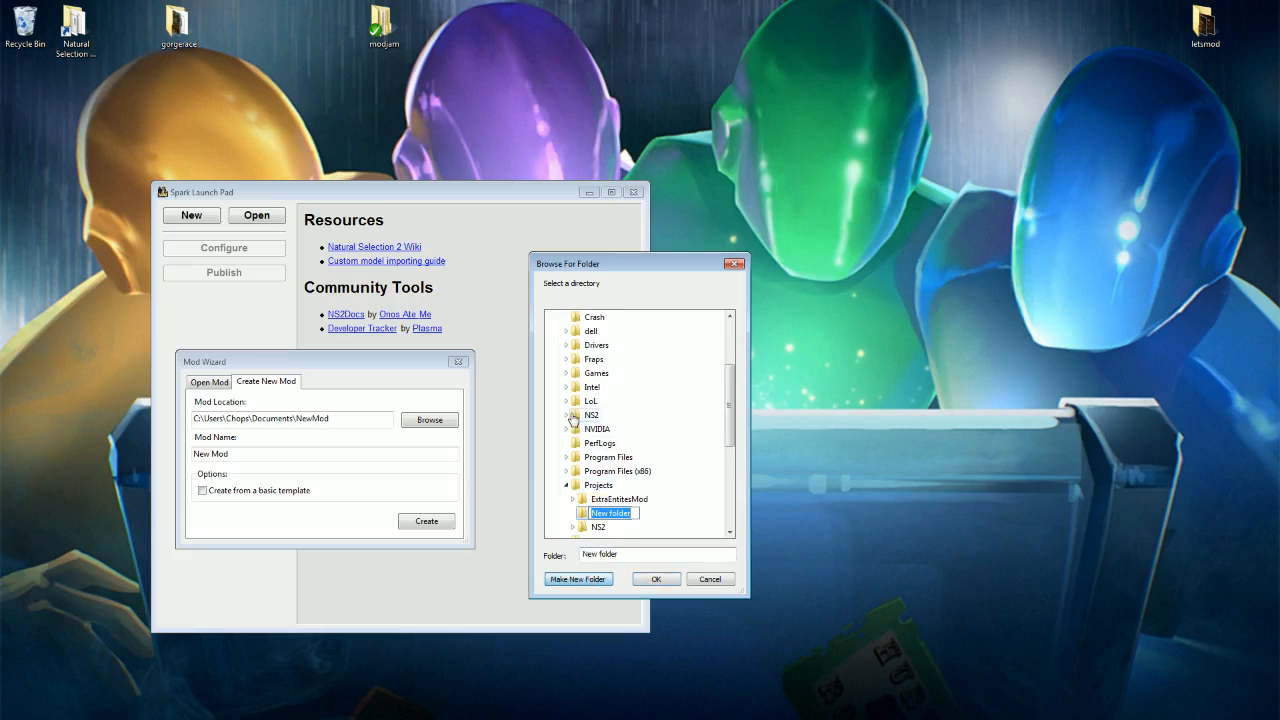
text(Gor)
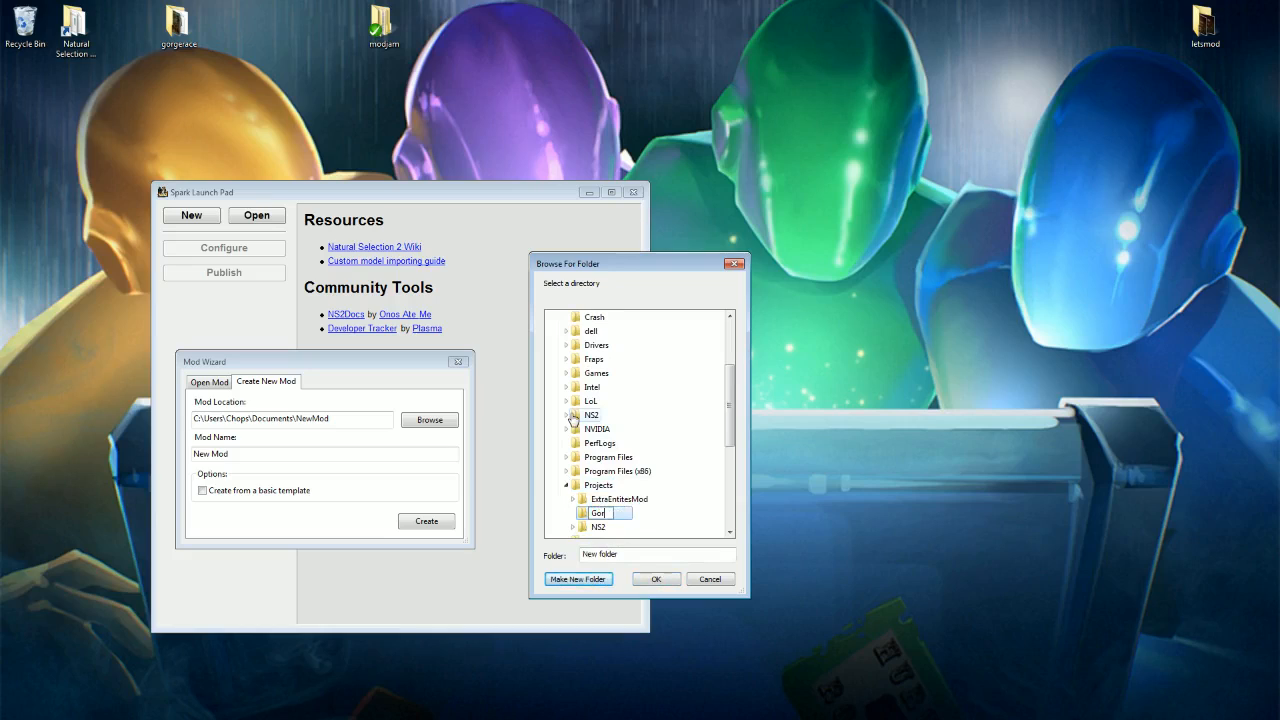
text(geRace)
click(668, 583)
Step: Name the mod Gorge Race and create it without the basic template
drag(238, 454, 190, 454)
text(G)
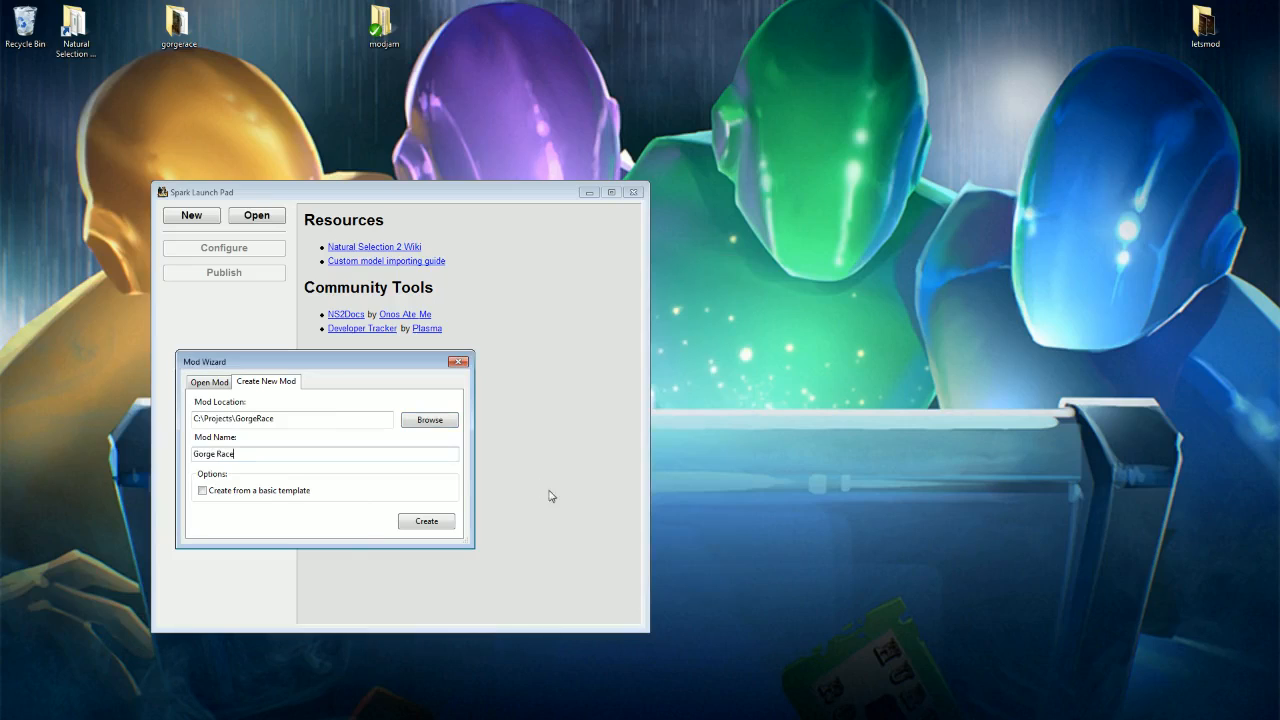
click(427, 521)
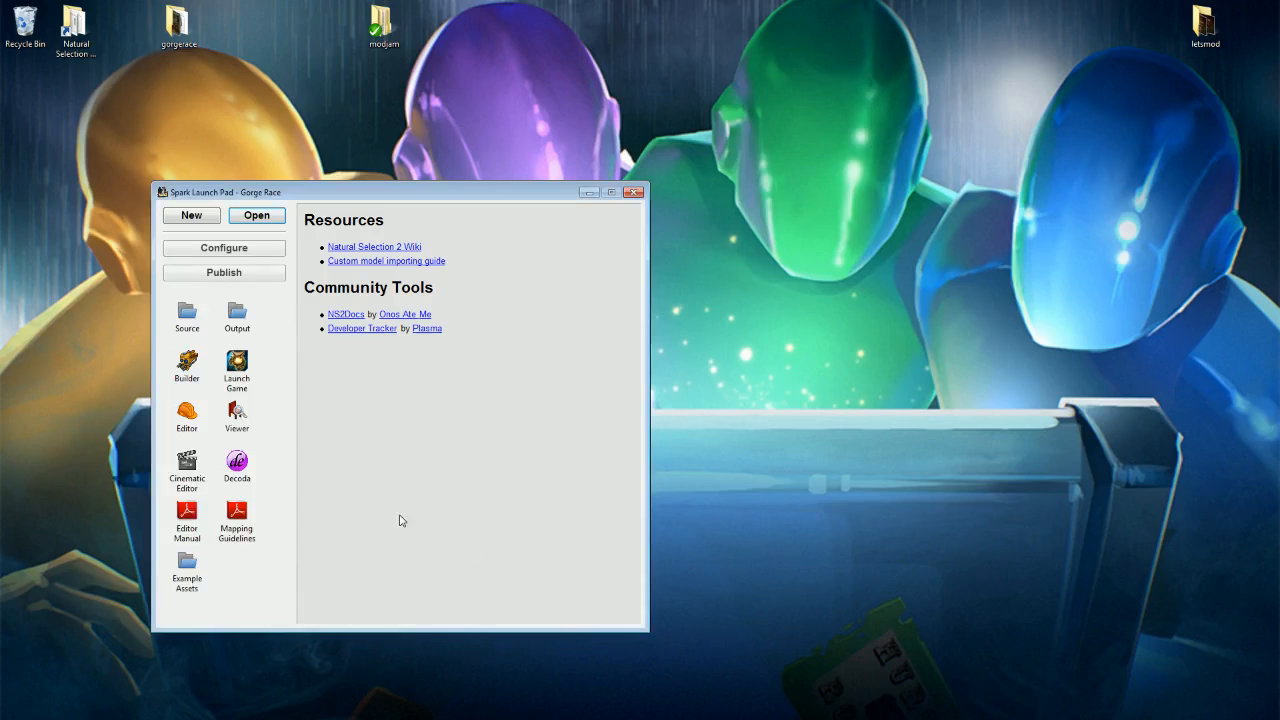
Step: Open the Gorge Race mod's source folder from Spark Launch Pad and arrange its window beside the launch pad
drag(289, 193, 298, 223)
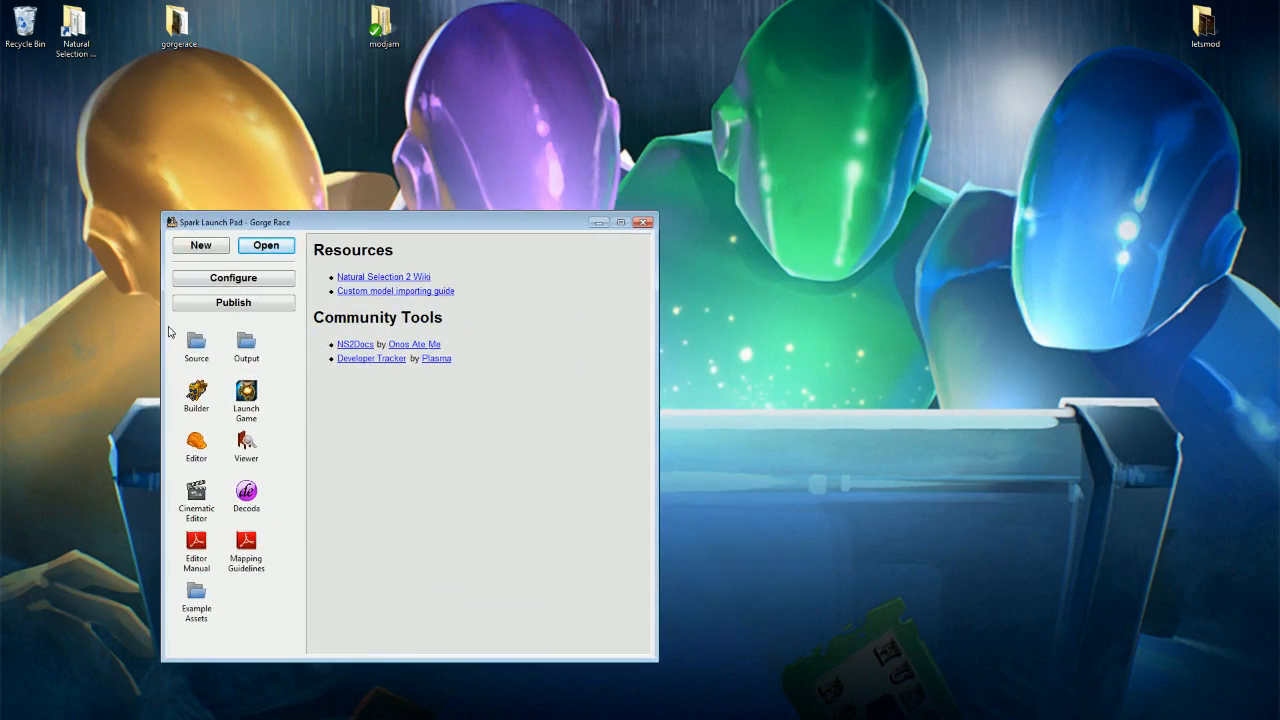
double_click(197, 341)
double_click(471, 261)
click(313, 197)
drag(490, 178, 789, 170)
drag(417, 222, 300, 266)
Step: Open the desktop gorgerace folder's source subfolder in a window beside the new mod's source folder
double_click(178, 25)
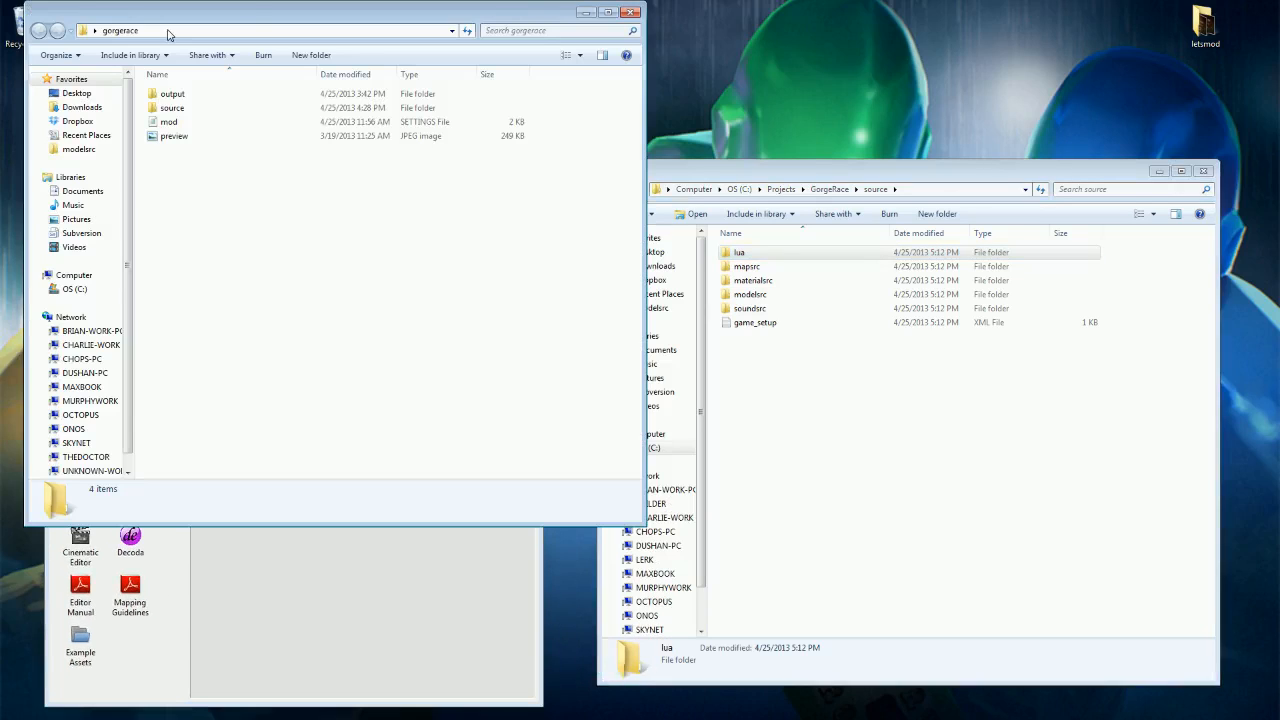
drag(247, 18, 241, 186)
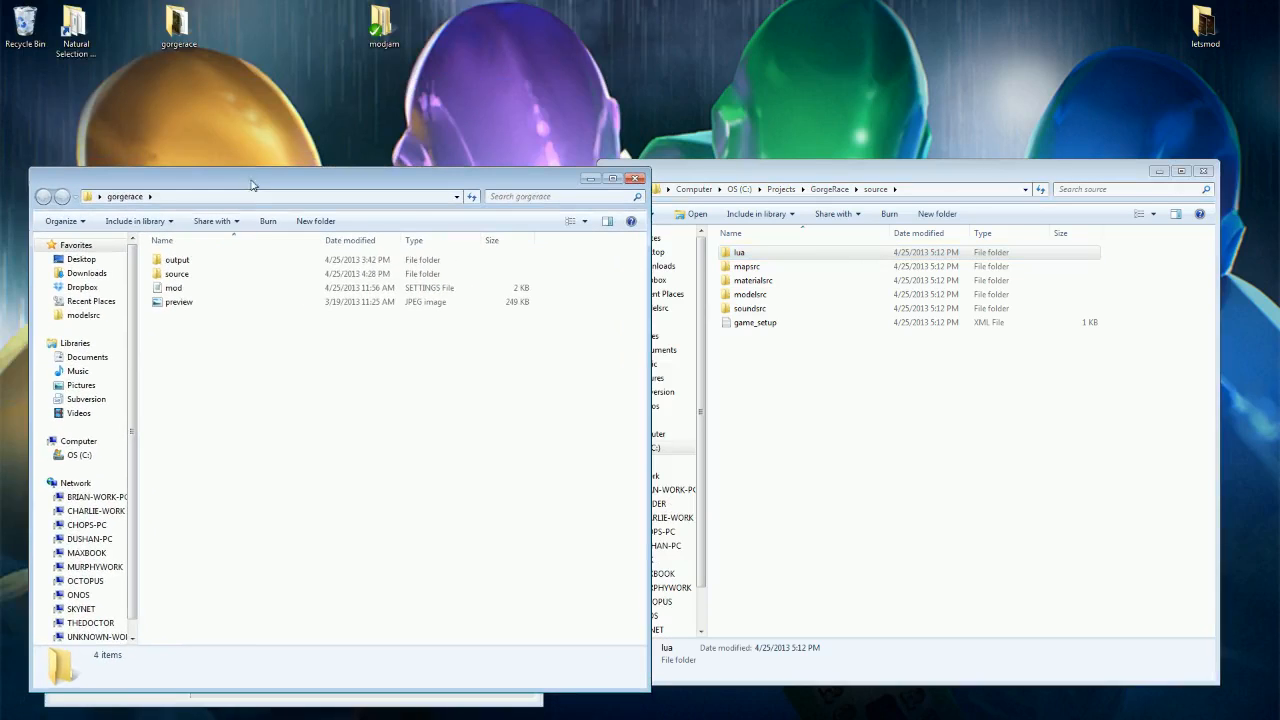
click(186, 276)
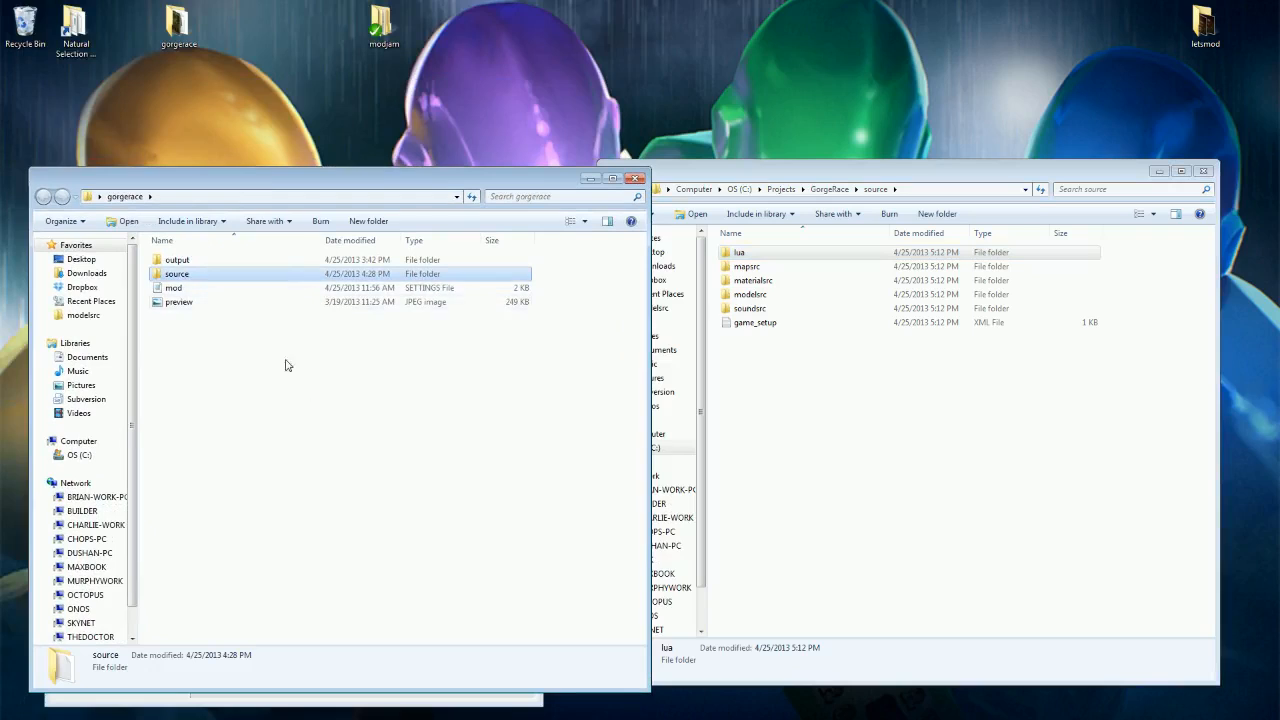
drag(218, 350, 155, 255)
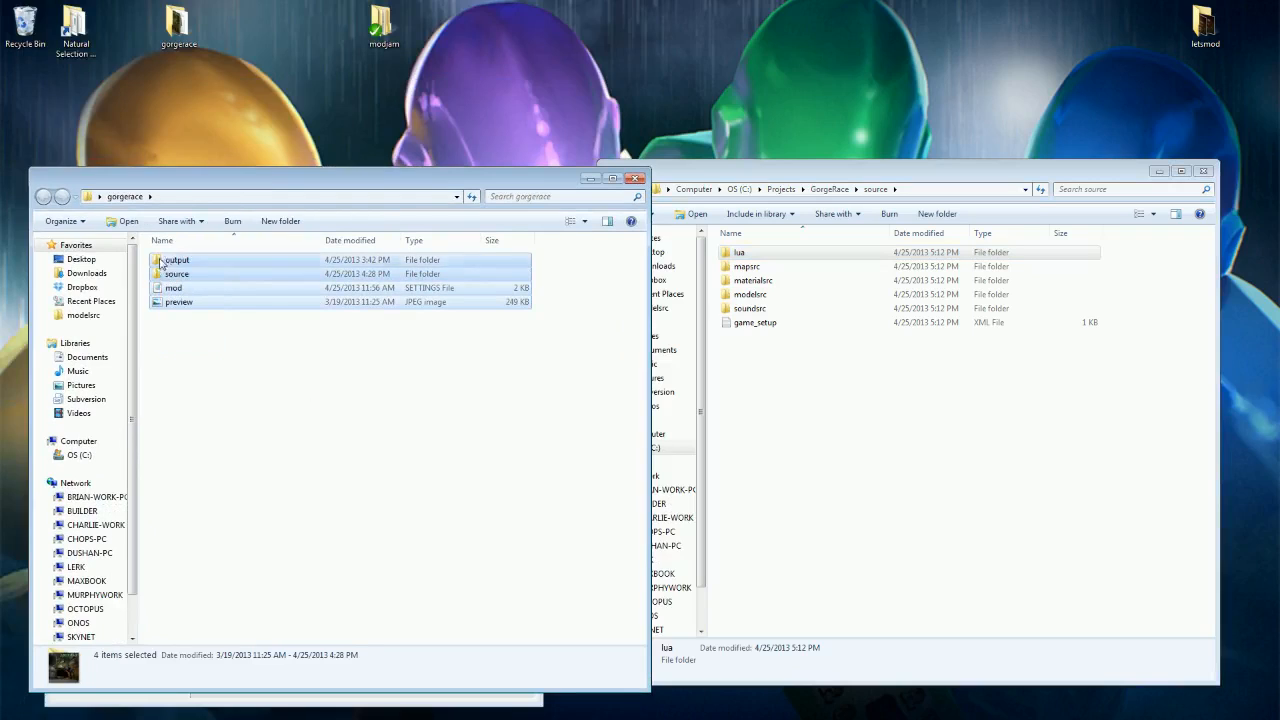
click(166, 334)
click(189, 280)
double_click(189, 280)
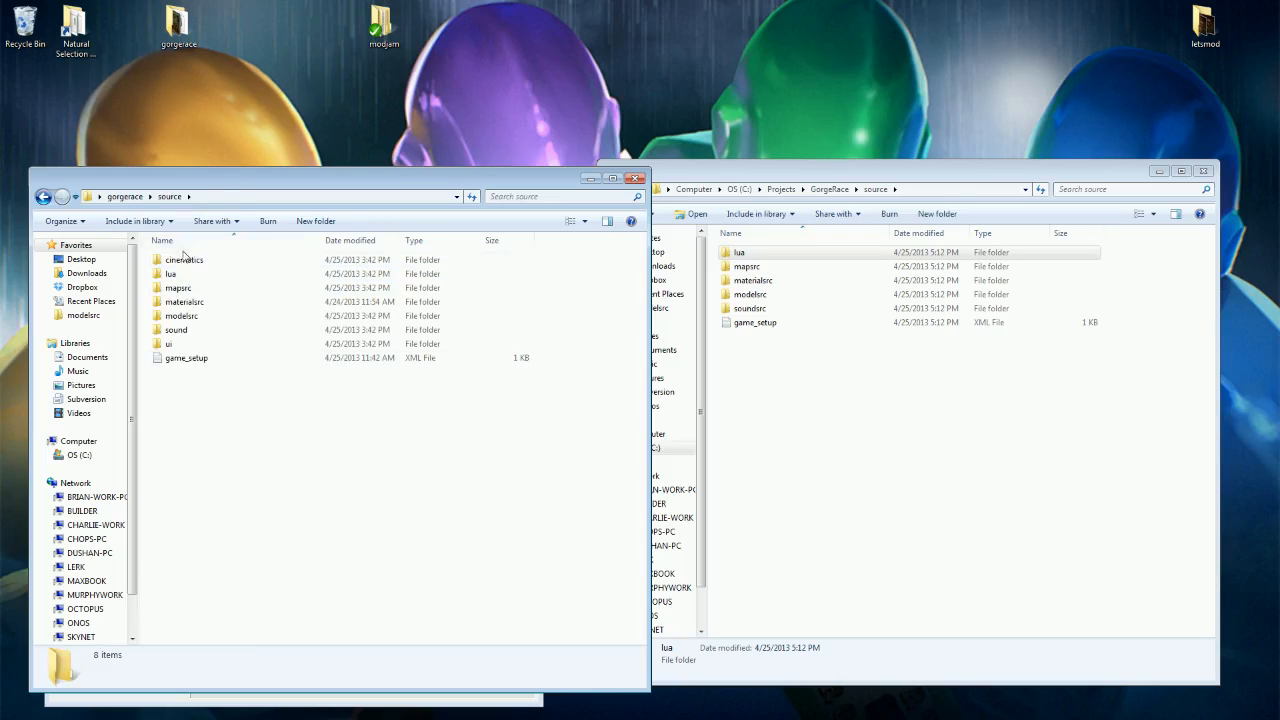
drag(202, 181, 190, 178)
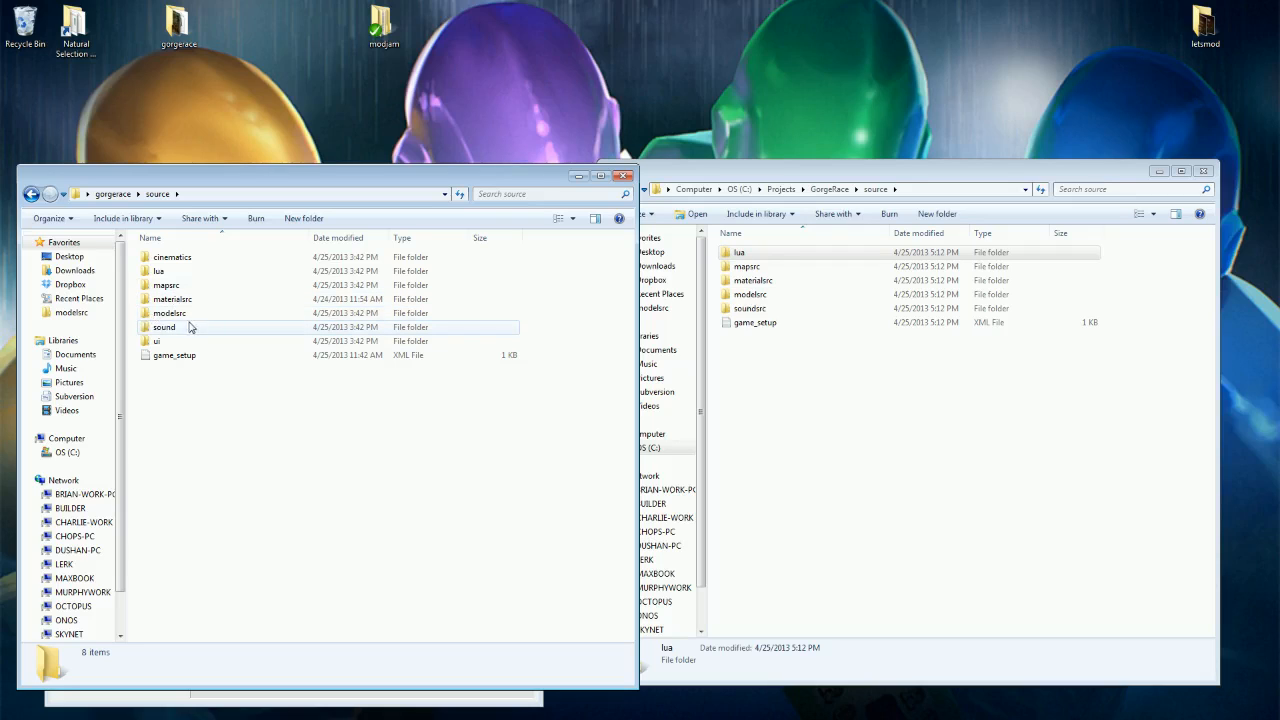
Step: Copy the cinematics, lua, mapsrc, materialsrc, modelsrc and ui folders from the desktop gorgerace source folder
click(796, 352)
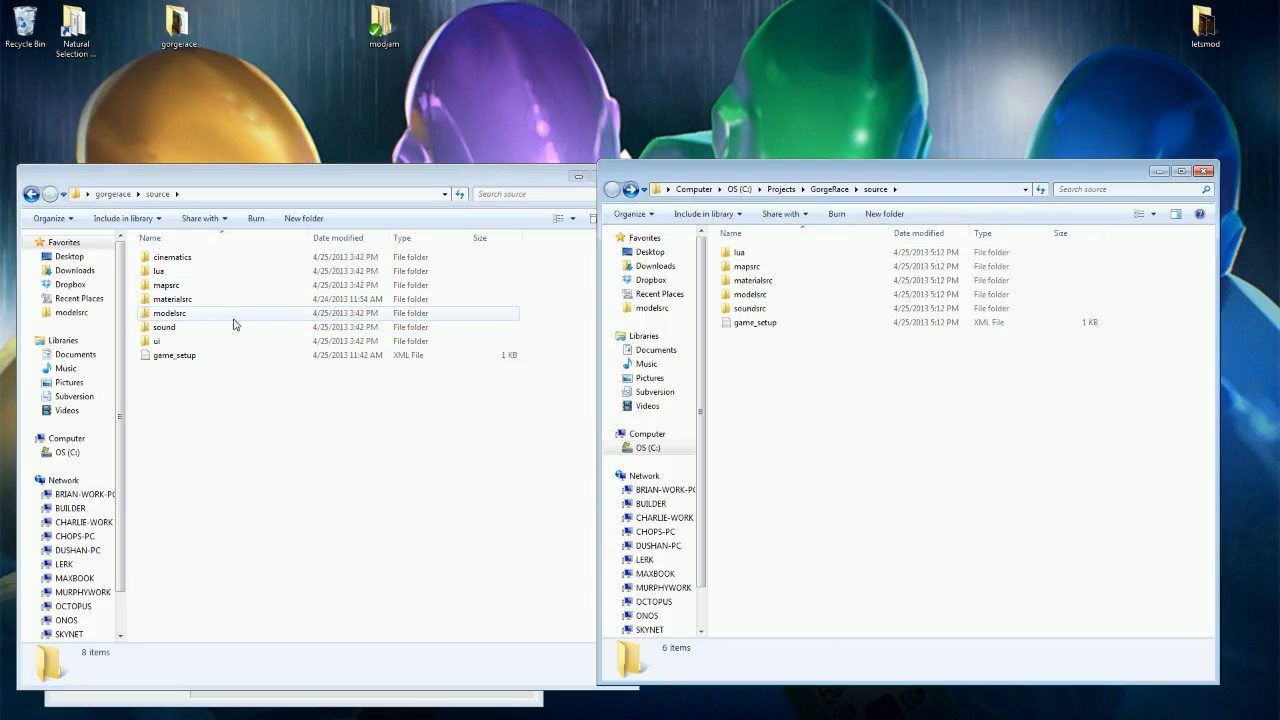
click(157, 317)
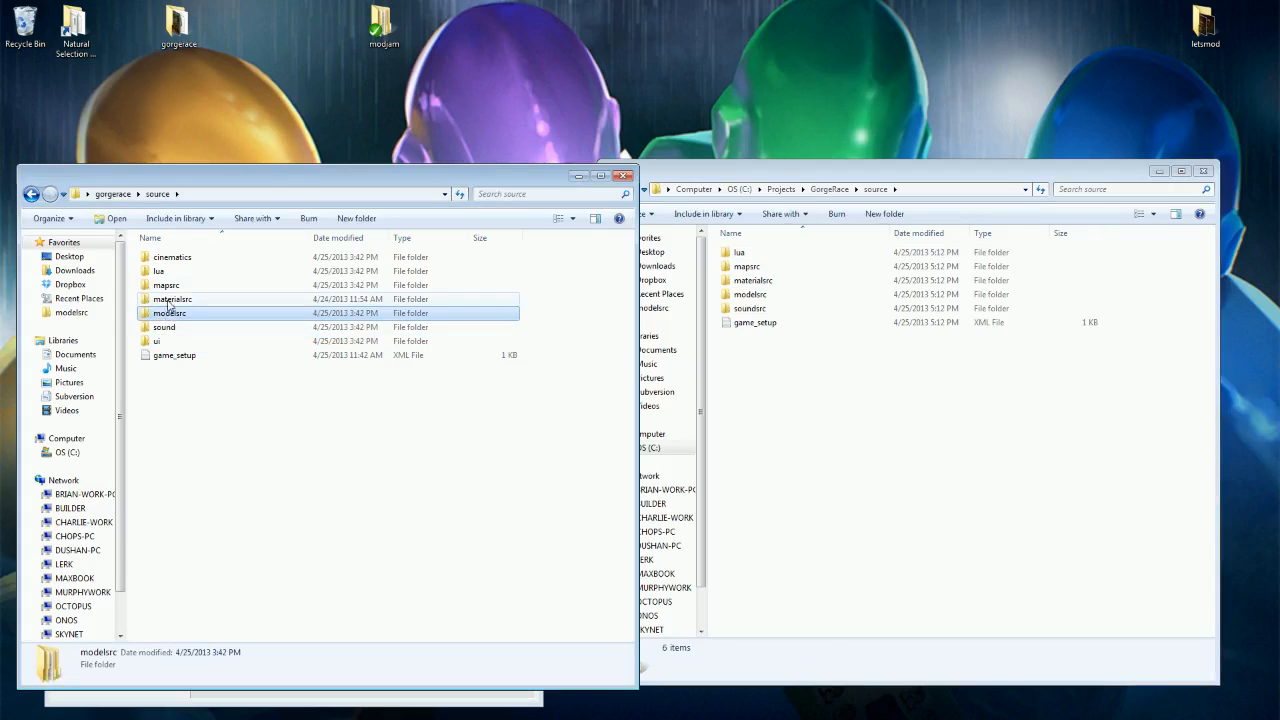
click(169, 301)
click(161, 331)
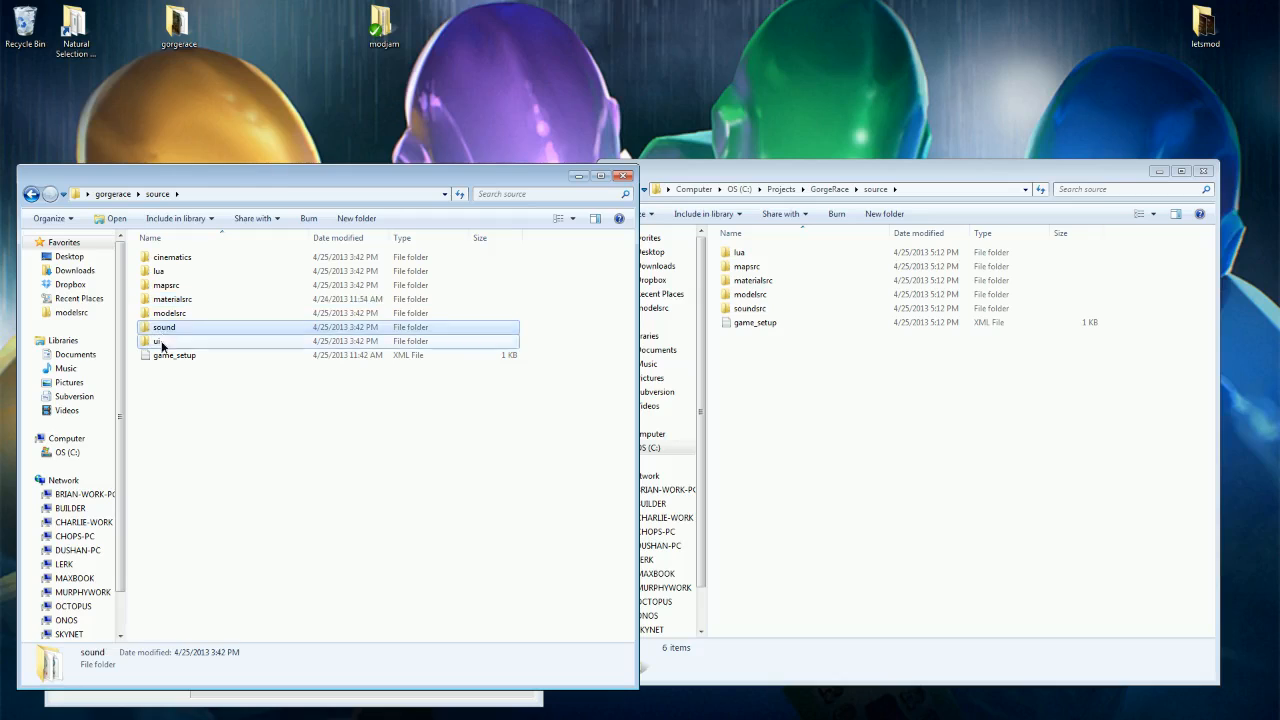
click(162, 343)
ctrl+click(161, 315)
ctrl+click(161, 301)
ctrl+click(160, 285)
ctrl+click(160, 271)
ctrl+click(161, 257)
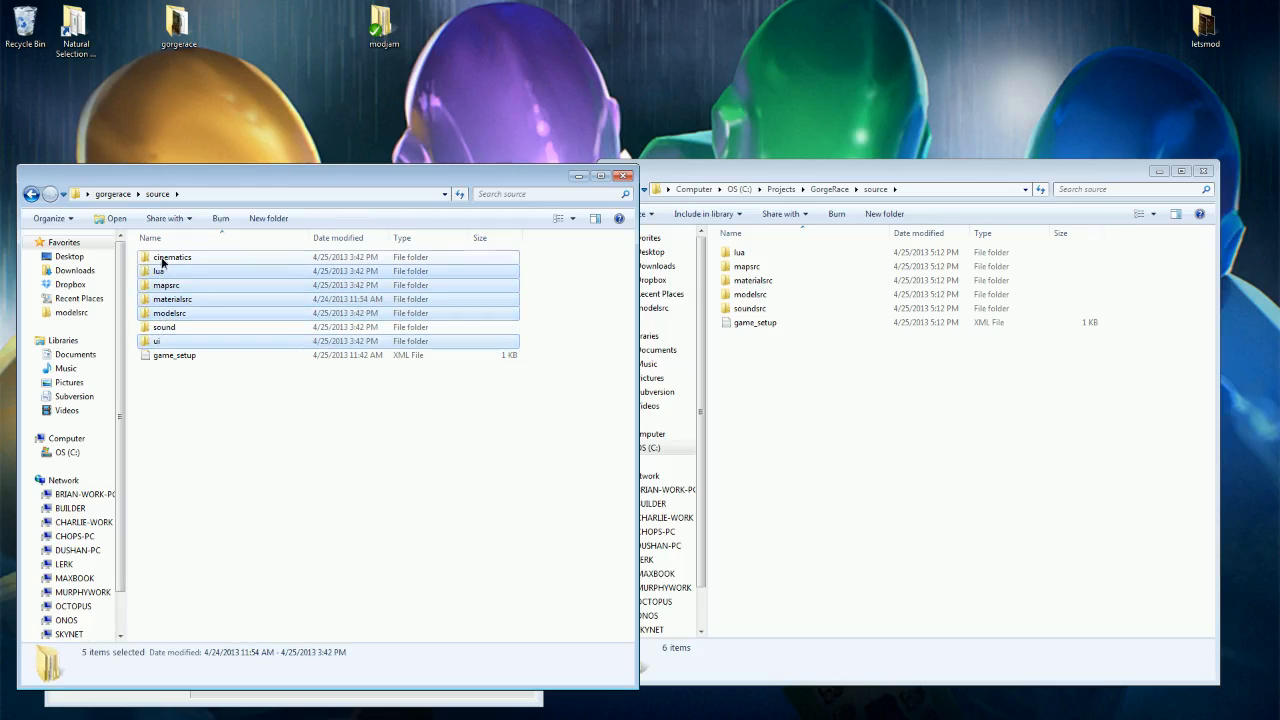
right_click(163, 258)
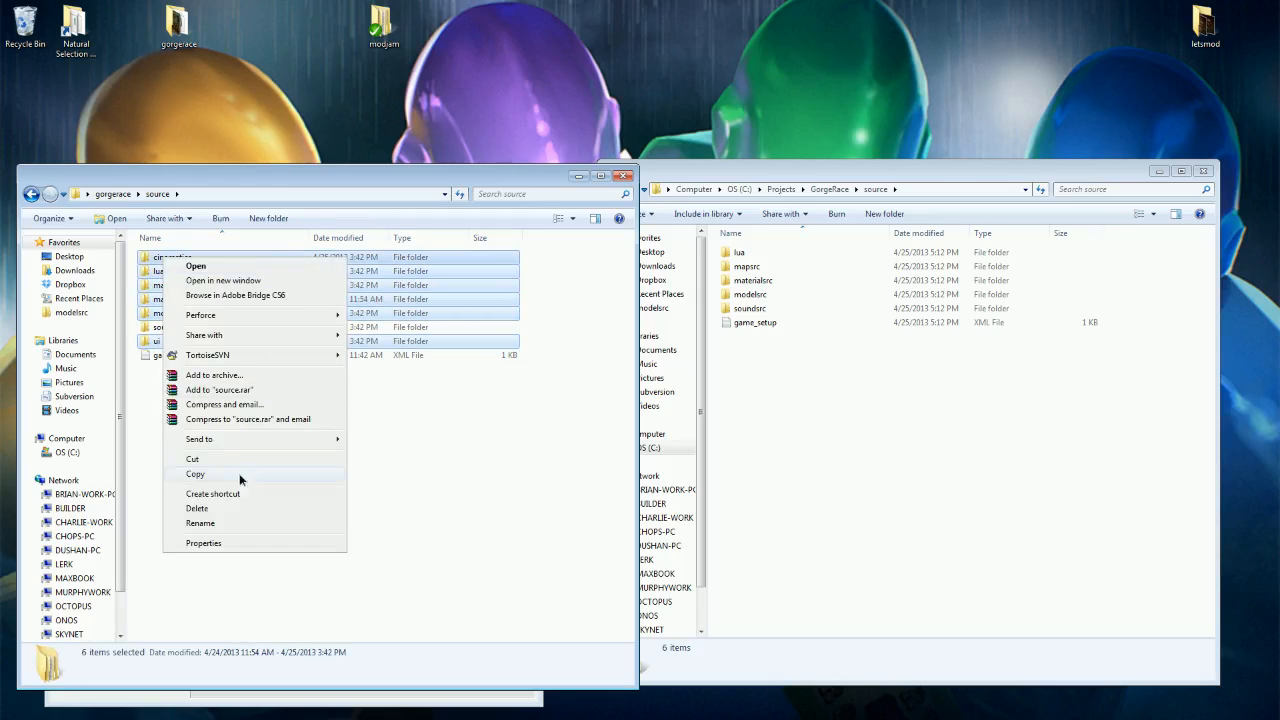
click(240, 475)
Step: Paste the copied folders into C:\Projects\GorgeRace\source, merging them with the folders of the same name
click(879, 163)
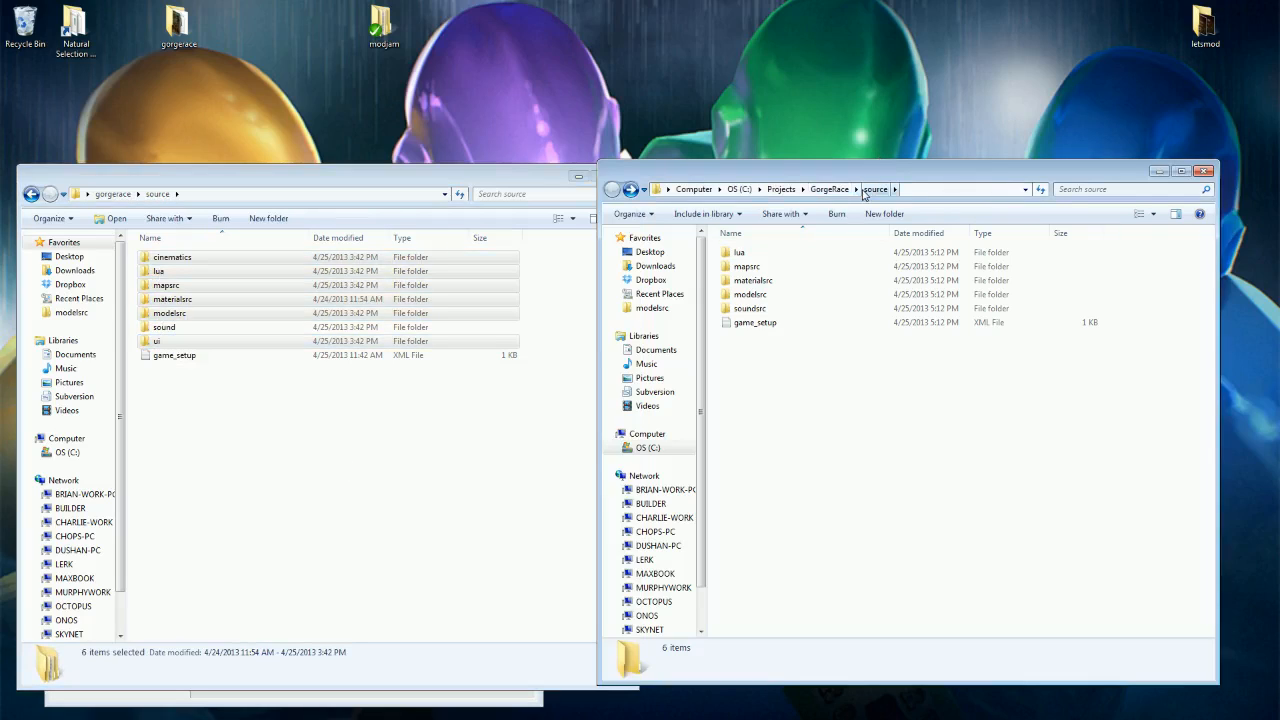
right_click(752, 364)
click(818, 456)
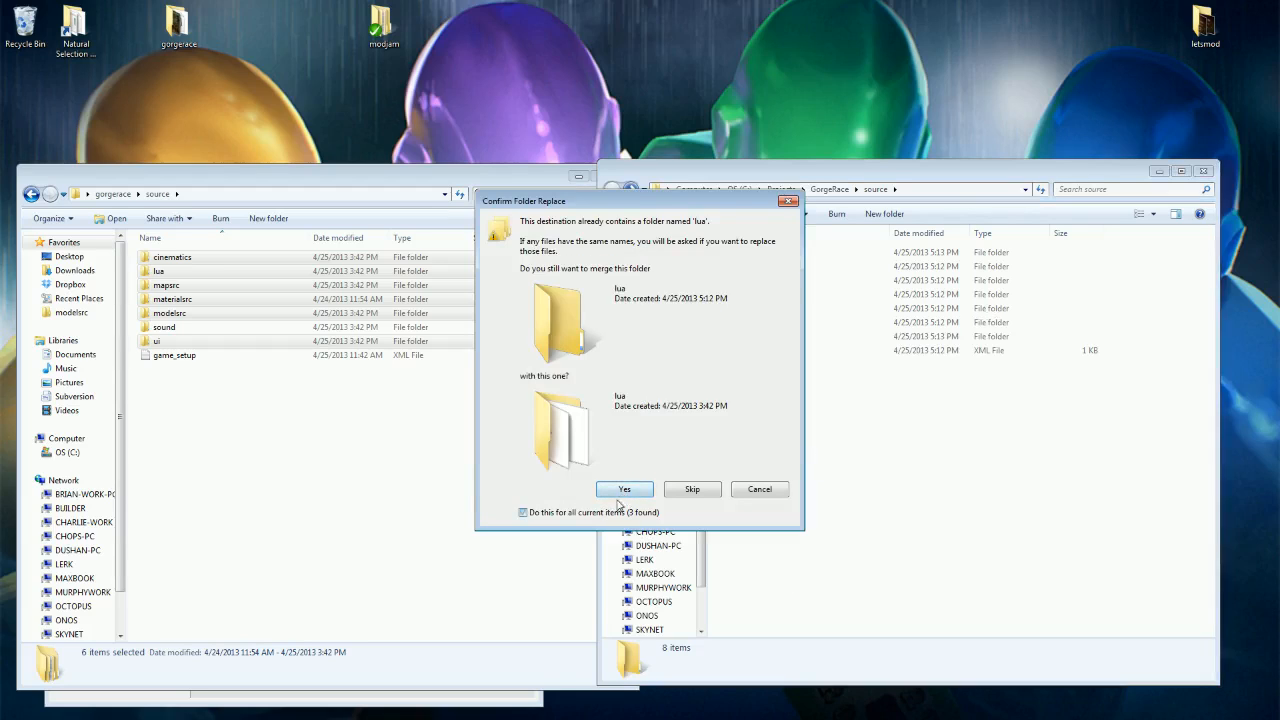
click(624, 490)
Step: Copy game_setup from the desktop gorgerace source folder into the new mod's source folder, replacing the existing file
click(209, 400)
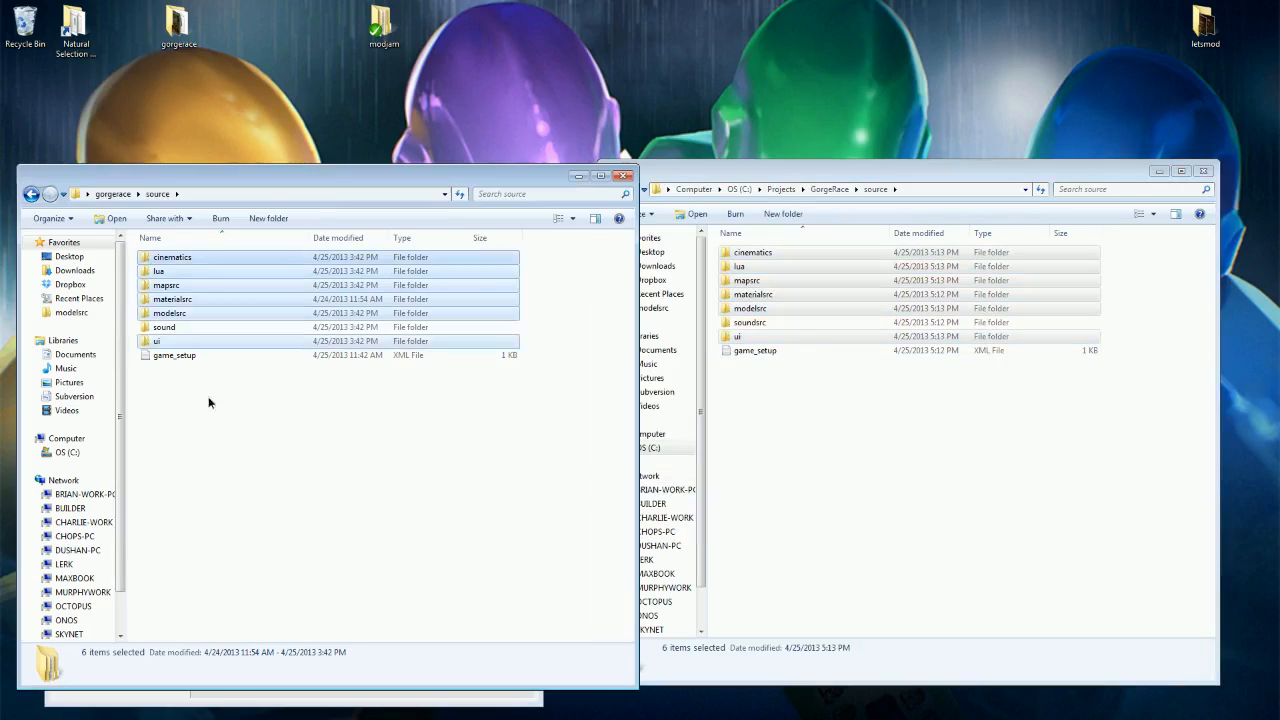
click(191, 358)
right_click(191, 360)
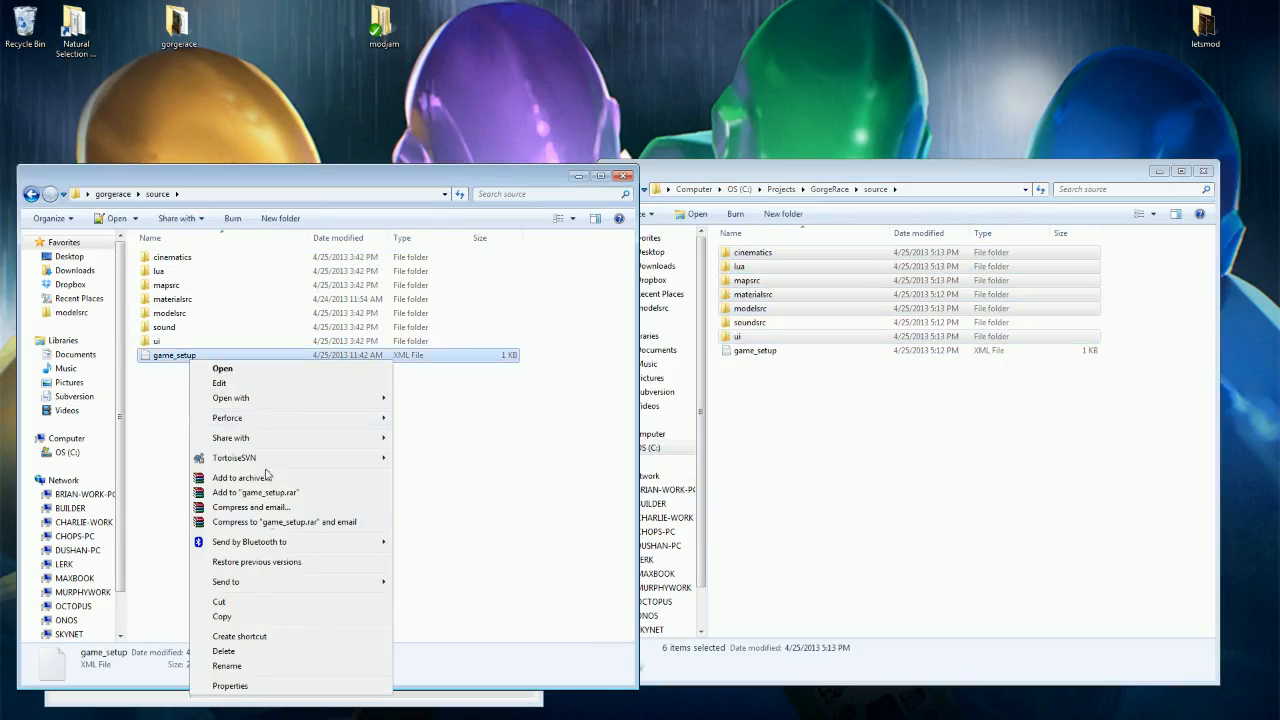
click(262, 616)
right_click(778, 392)
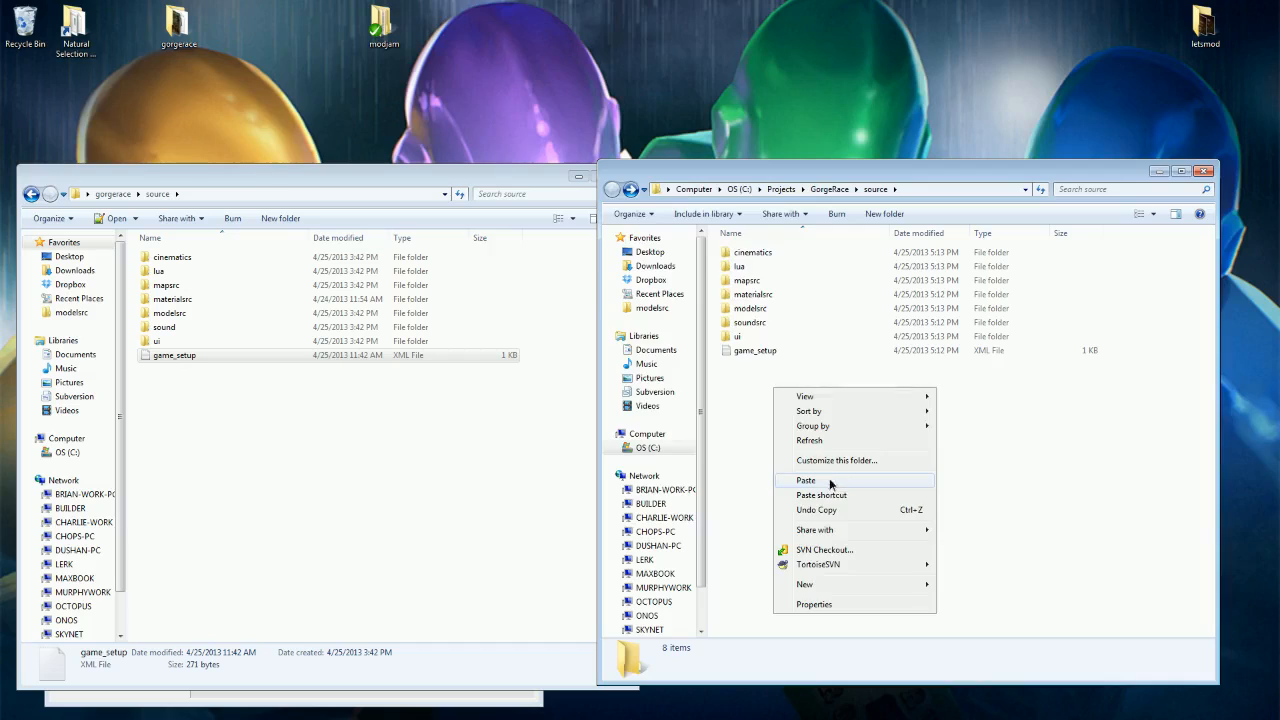
click(830, 481)
click(575, 322)
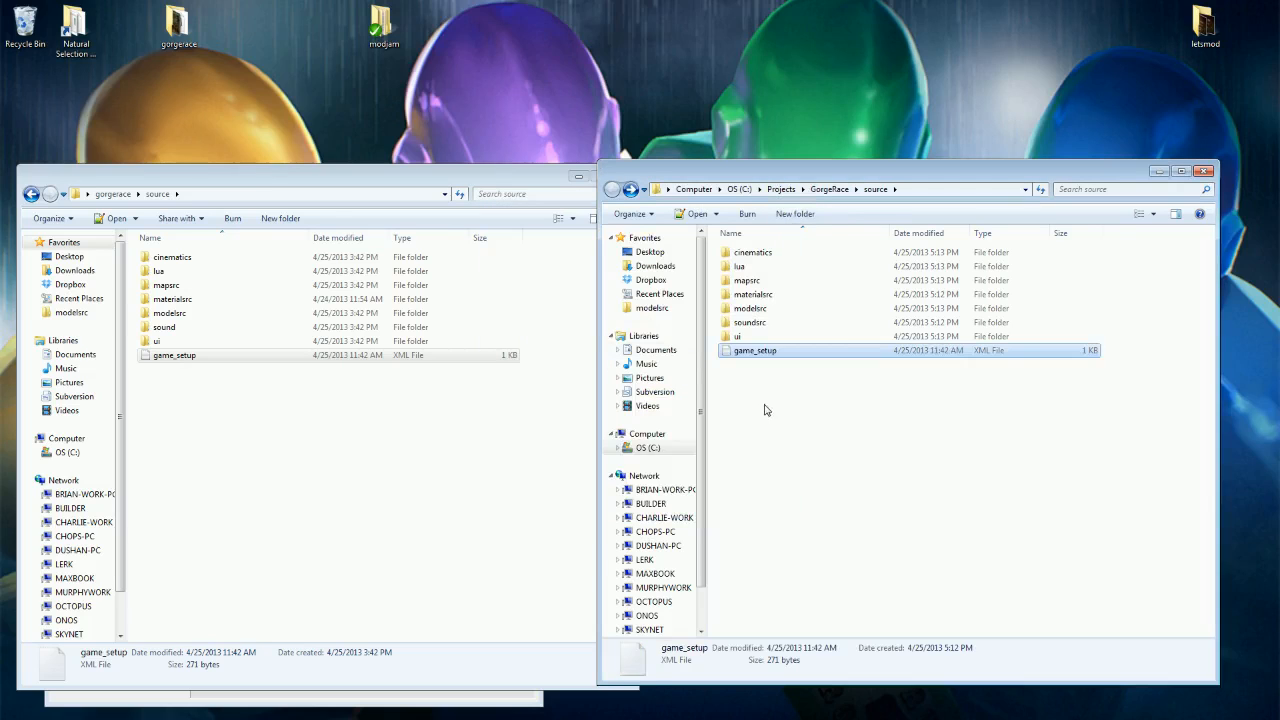
Step: Check the contents of game_setup in the new mod's source folder in Notepad++ and close the editor
click(765, 409)
click(254, 448)
click(752, 354)
click(235, 477)
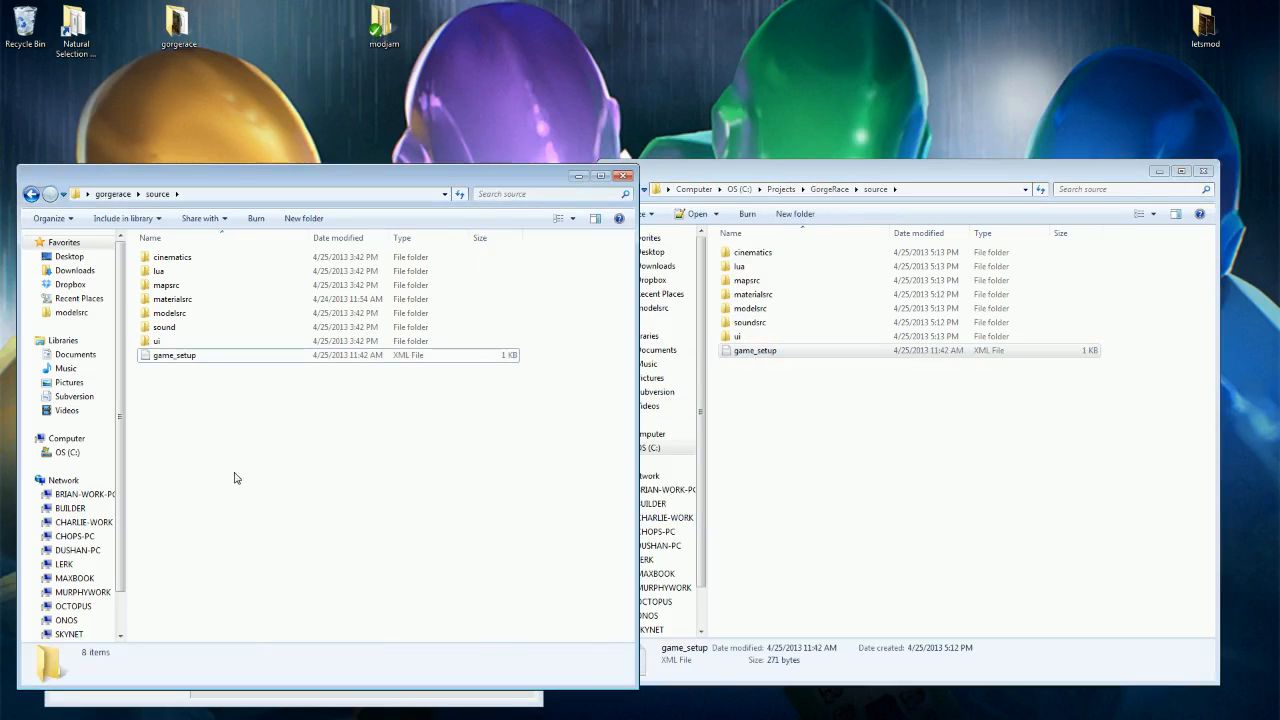
click(760, 351)
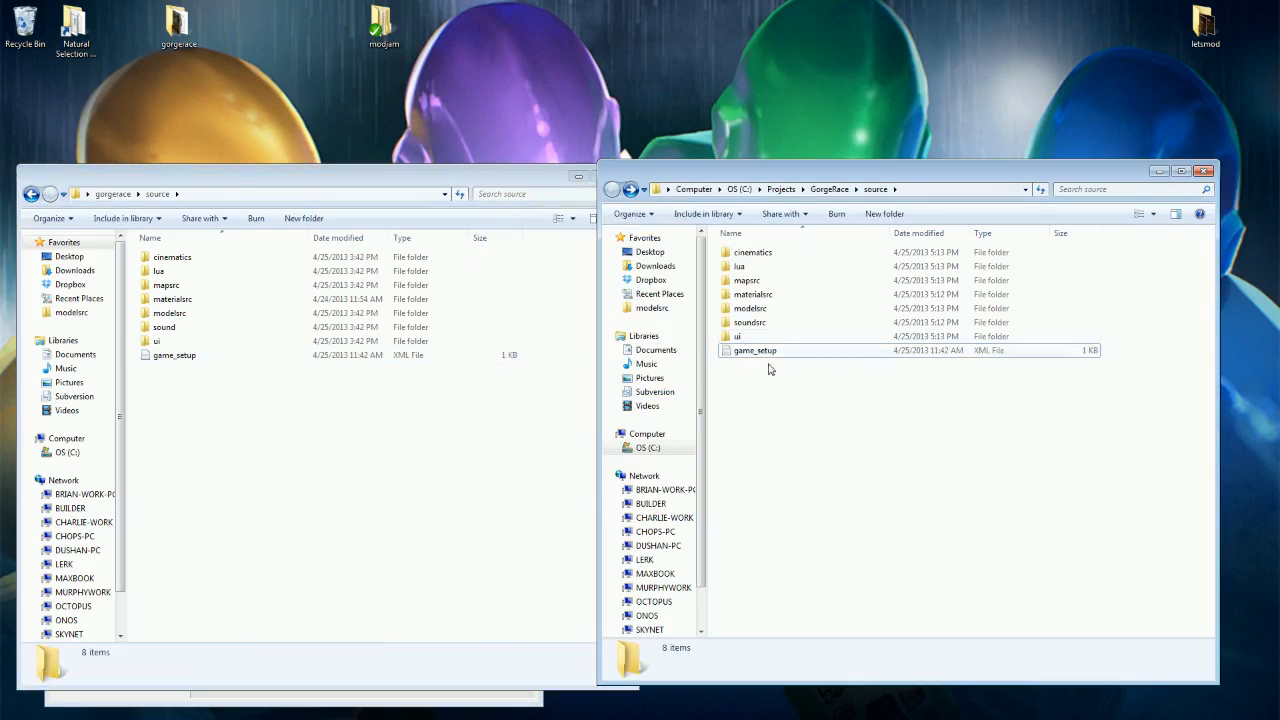
double_click(757, 352)
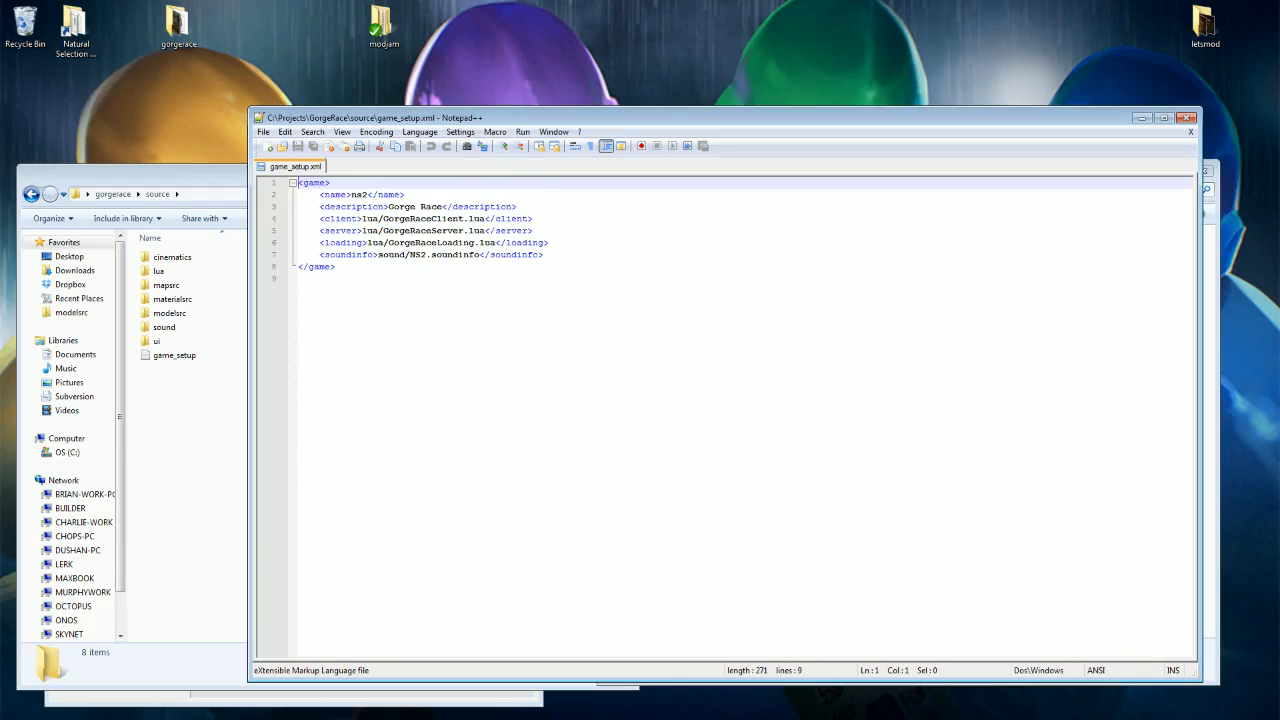
click(1189, 118)
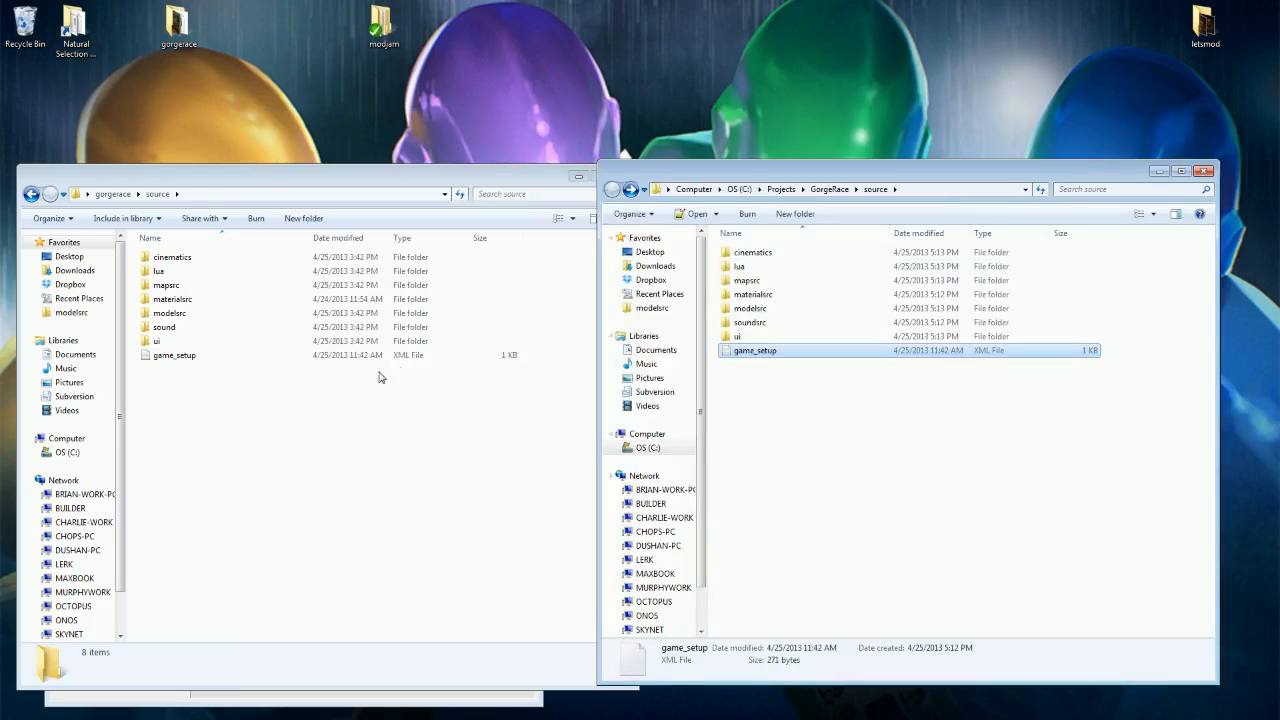
Step: Open the desktop gorgerace folder's game_setup file in Notepad++ and examine its client, server and loading script entries
double_click(177, 362)
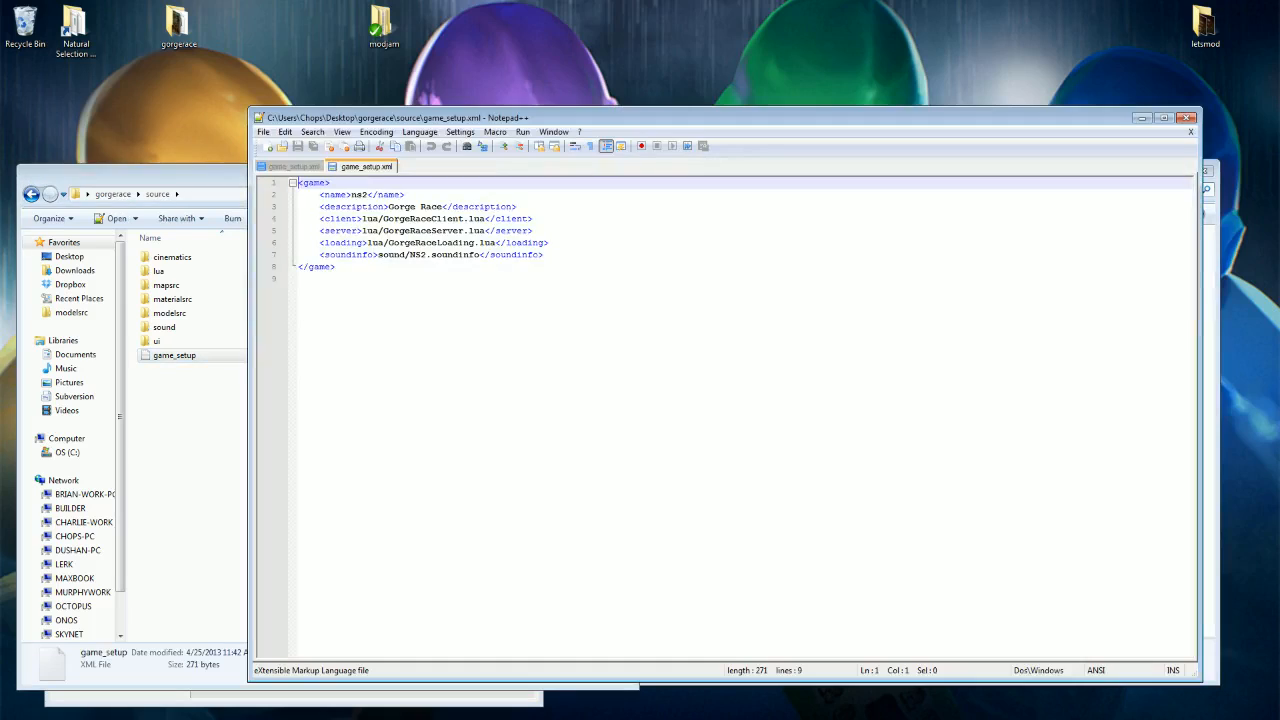
click(474, 243)
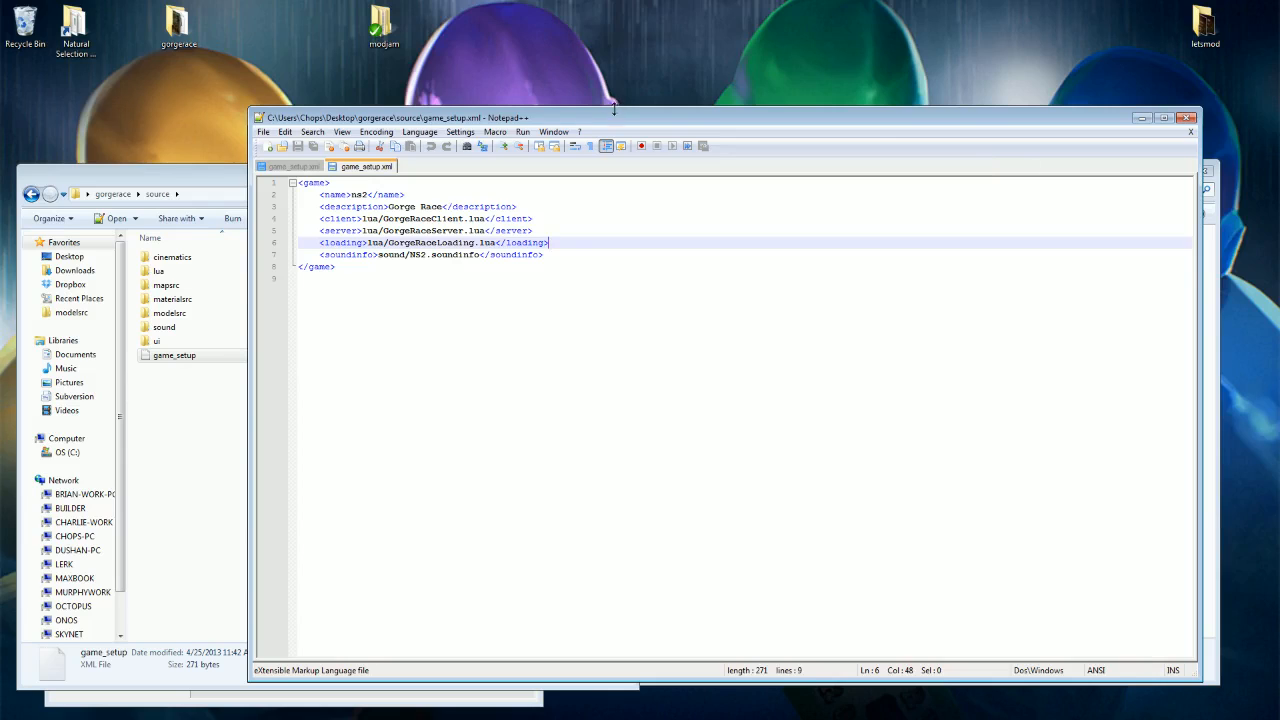
drag(515, 120, 505, 150)
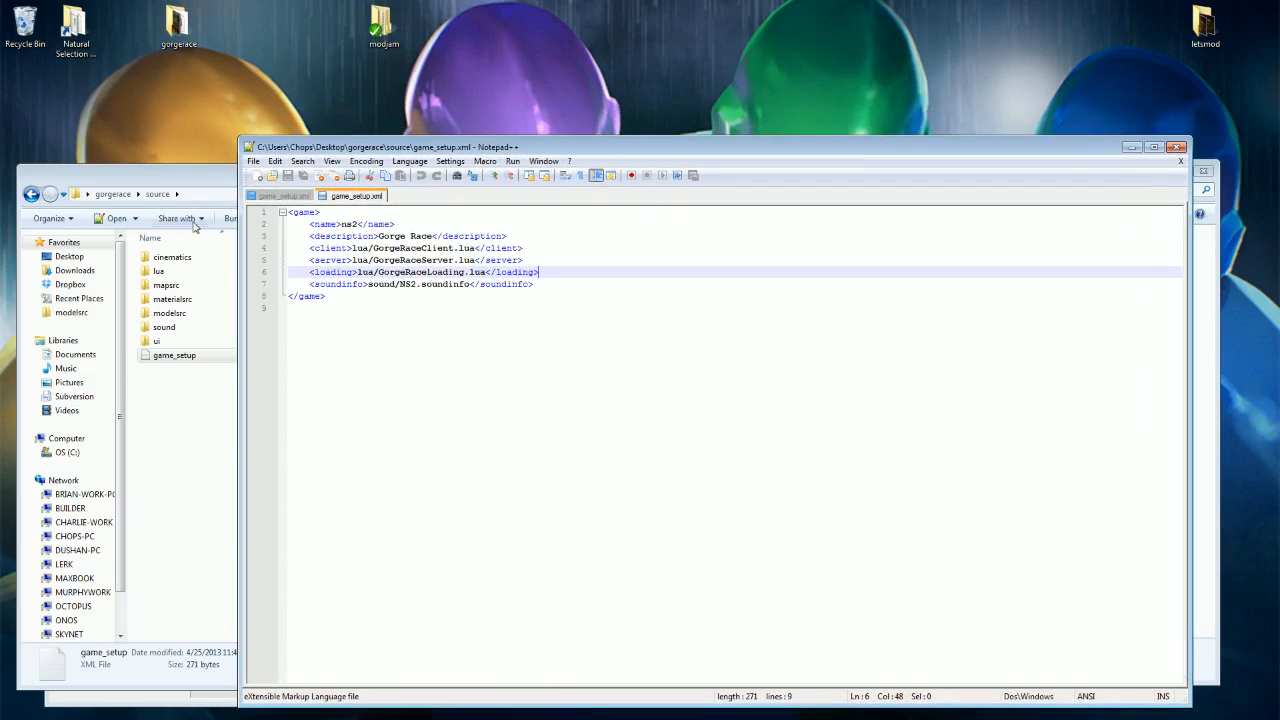
Step: Open game_setup from the desktop gorgerace output folder in Notepad++ and copy its lua/GorgeRacePredict.lua predict line
double_click(176, 25)
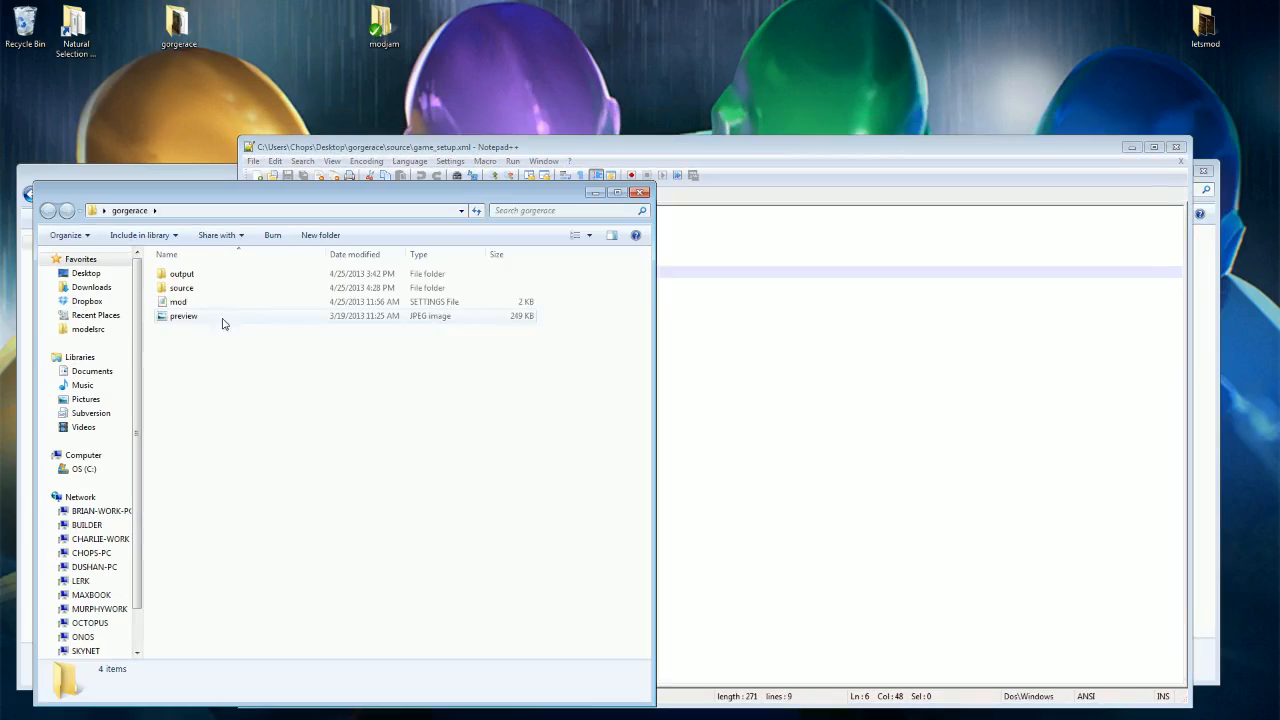
click(197, 288)
click(199, 277)
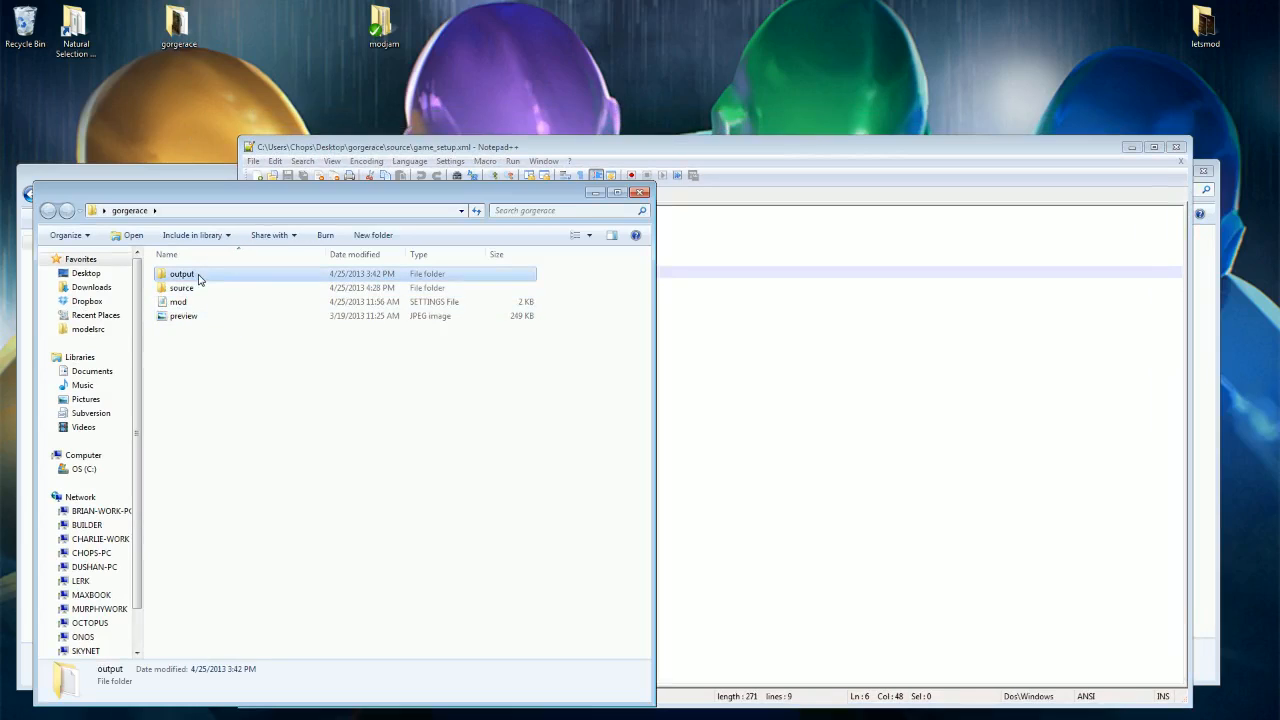
double_click(199, 277)
double_click(187, 360)
click(509, 272)
drag(540, 284, 510, 272)
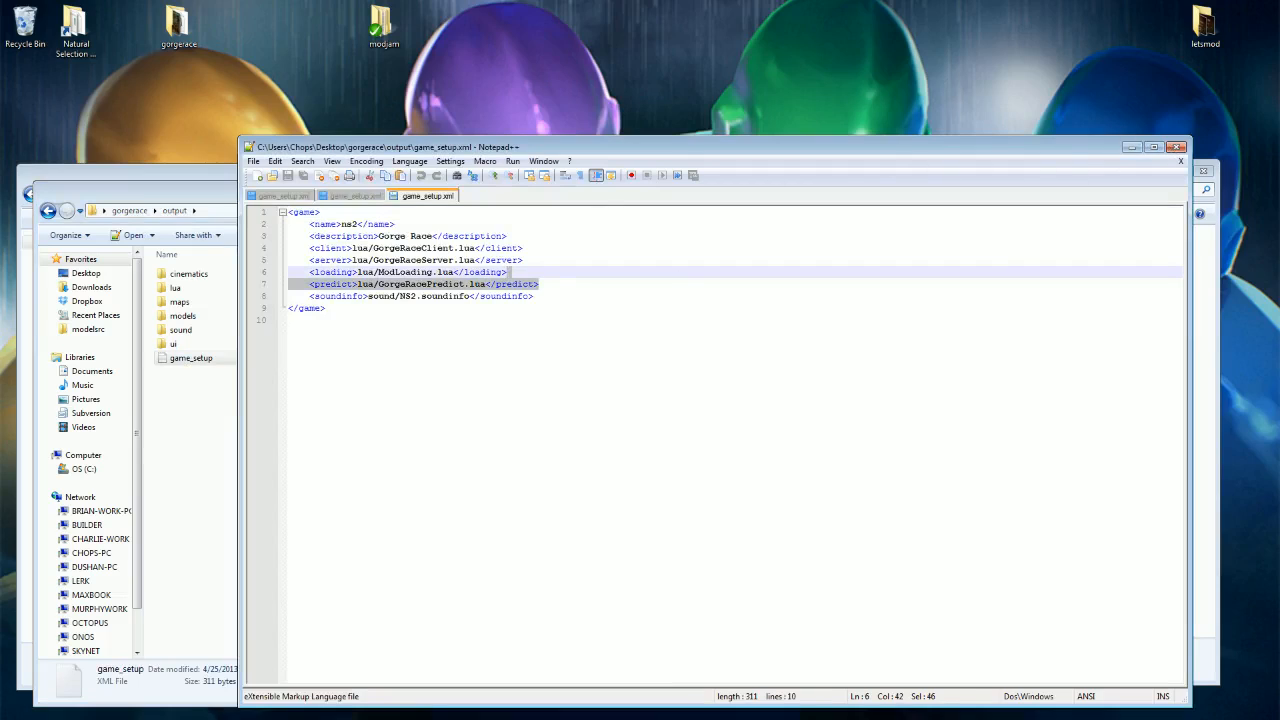
Step: Insert the copied predict line below the loading entry in the source folder's game_setup, leaving no blank line between them
click(355, 197)
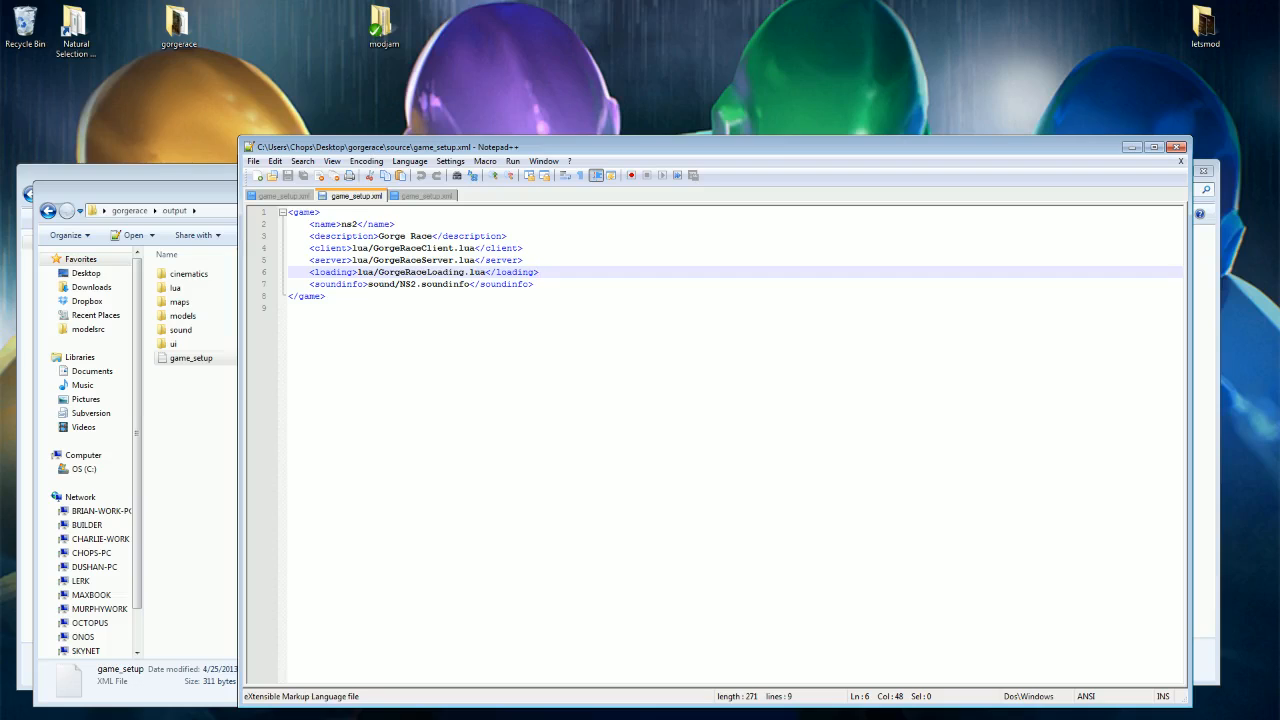
key(Return)
key(ctrl+v)
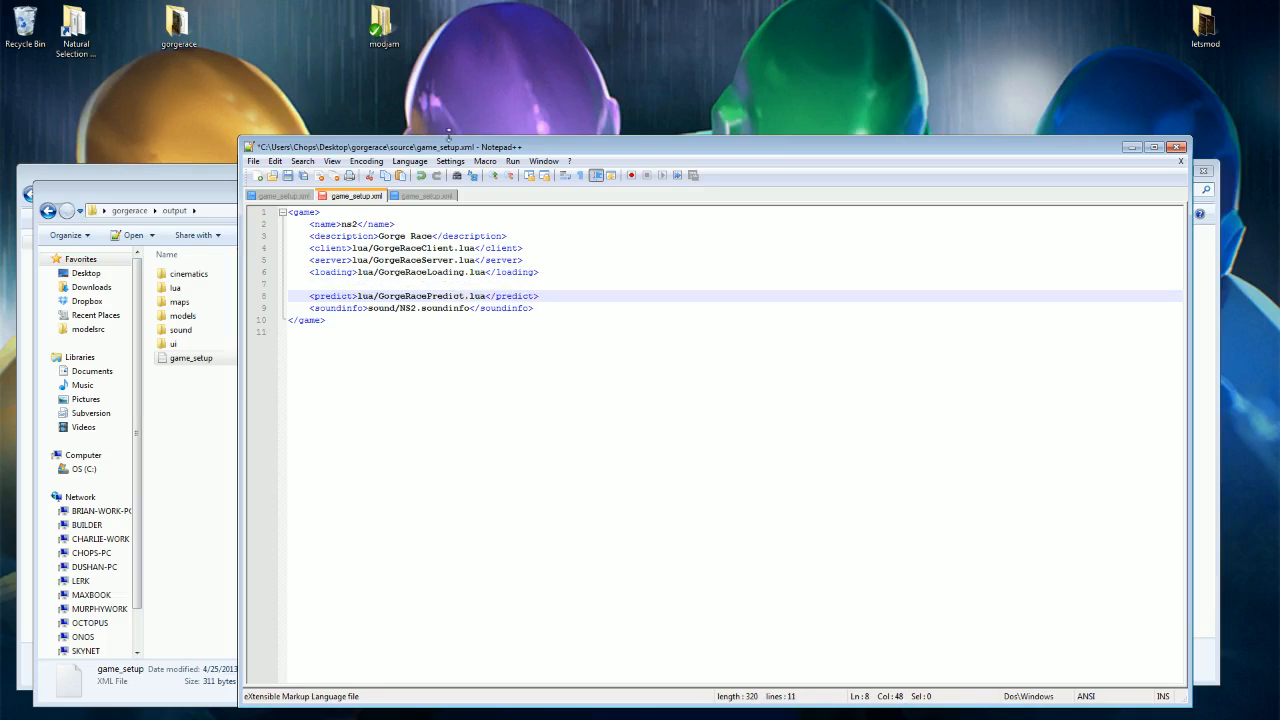
click(341, 272)
key(Down)
key(BackSpace)
Step: Change the loading entry in the source game_setup to lua/ModLoading.lua and save the file
drag(309, 272, 542, 284)
click(427, 273)
drag(427, 273, 381, 279)
text(Mod)
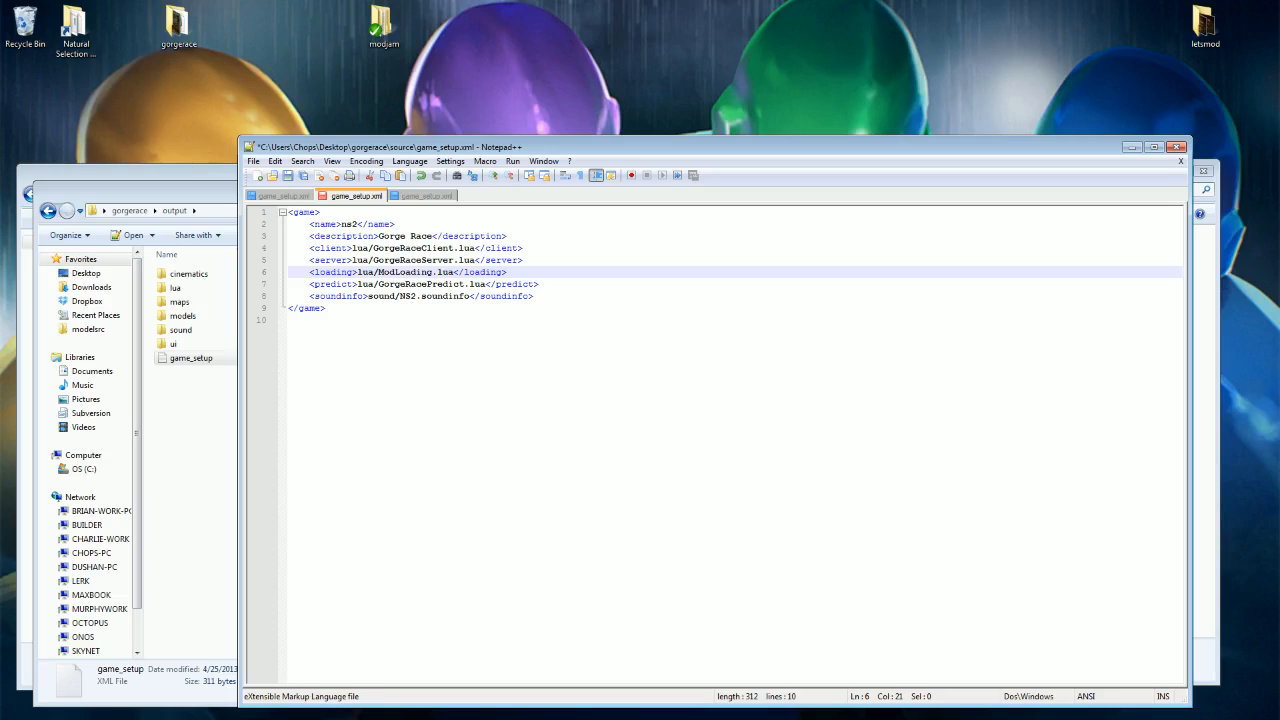
key(ctrl+s)
drag(1082, 150, 1064, 147)
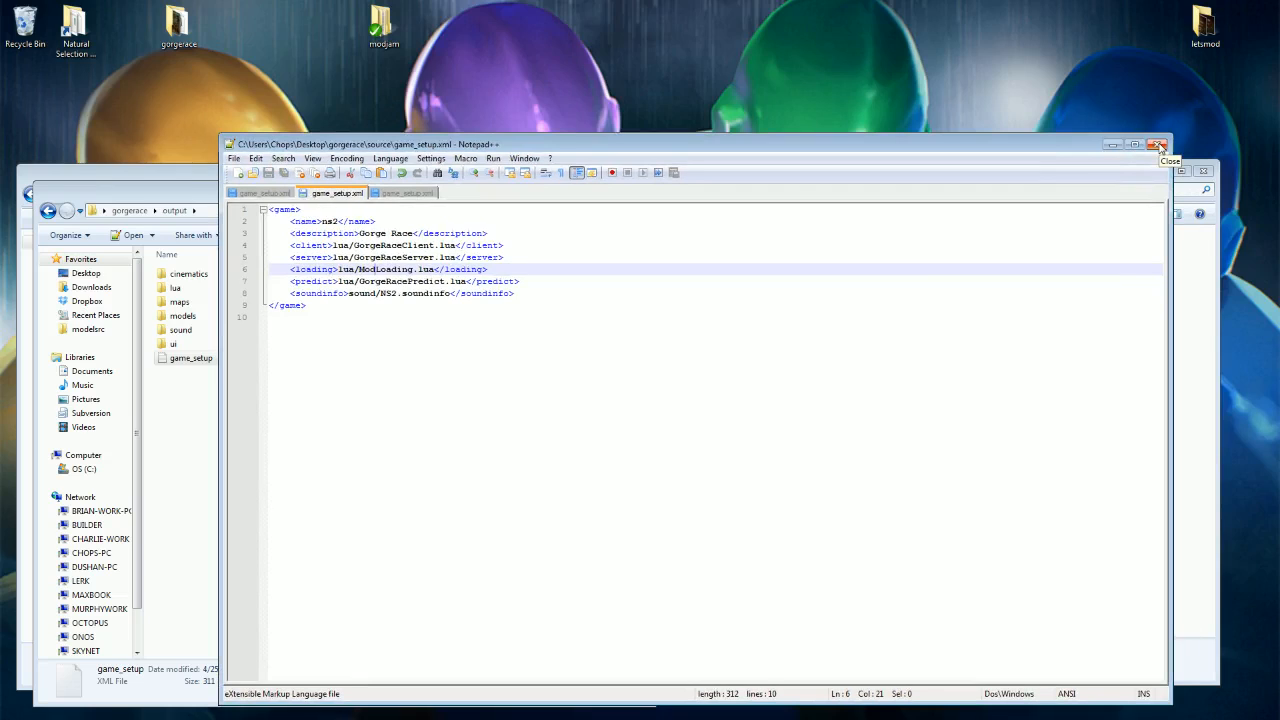
Step: Save the edited file again as game_setup.xml in the desktop gorgerace source folder, replacing the existing one, and close Notepad++
click(234, 159)
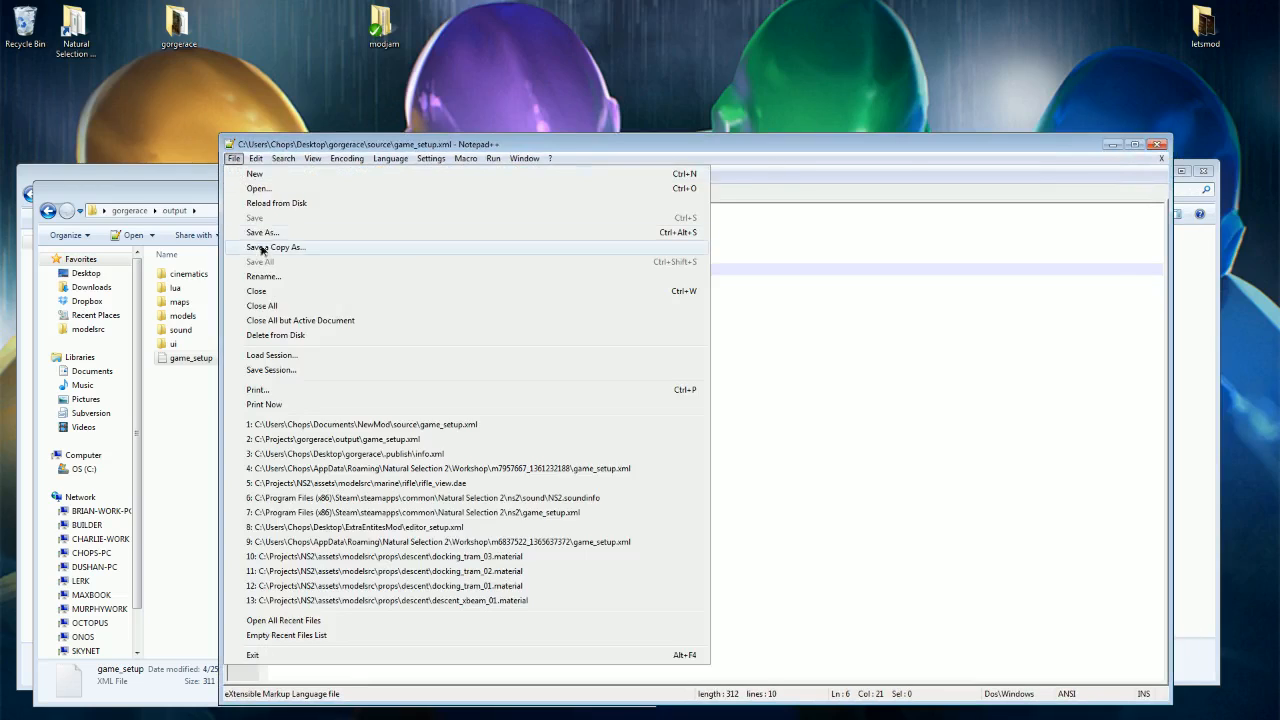
click(275, 240)
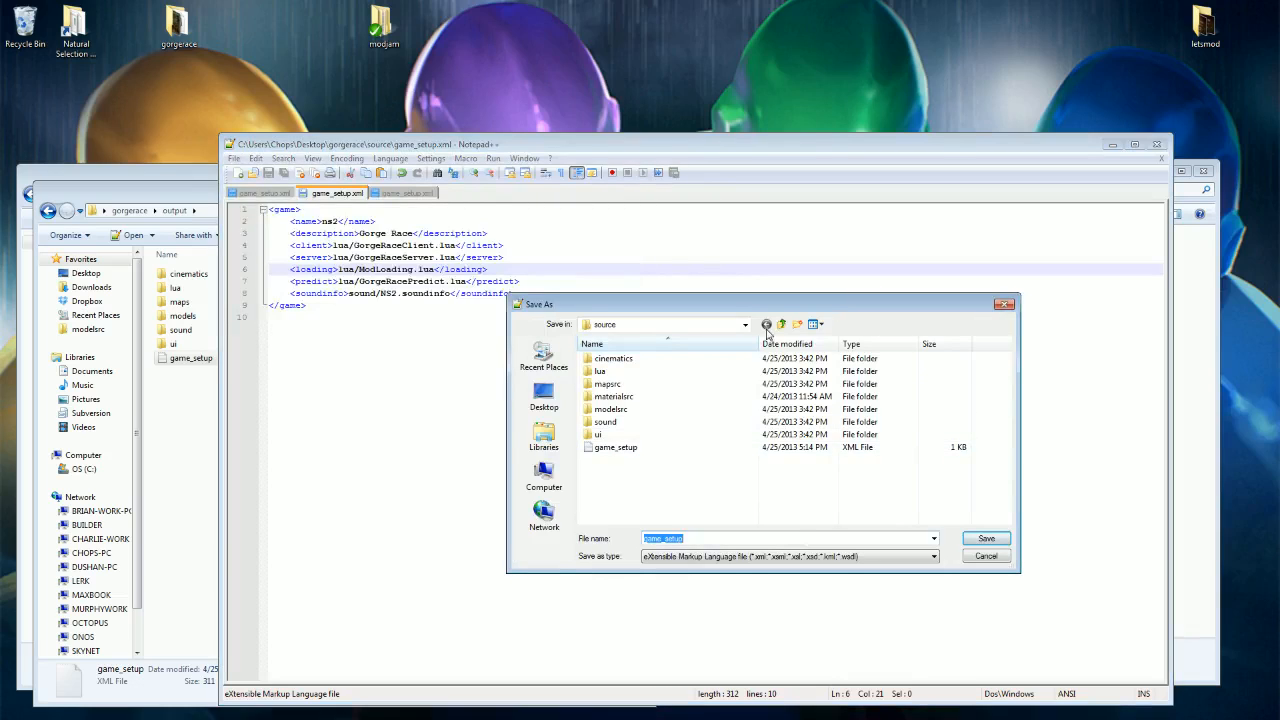
click(633, 451)
click(986, 538)
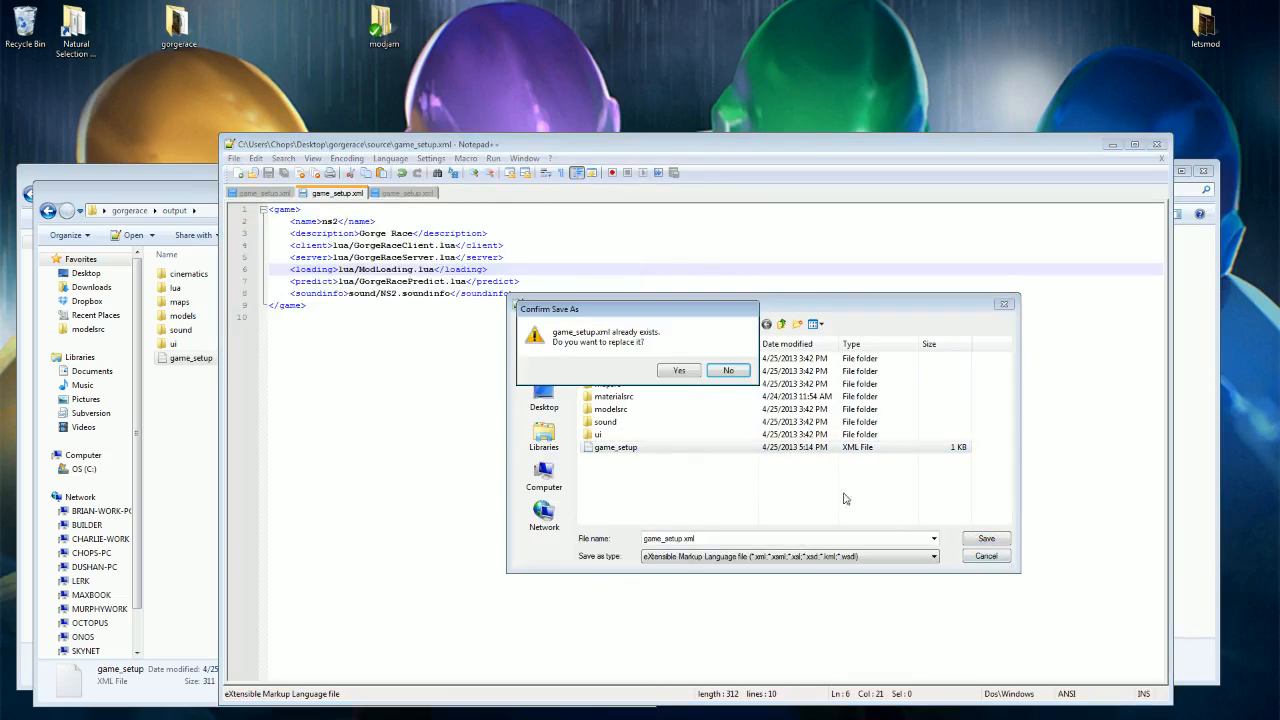
click(689, 371)
click(1157, 144)
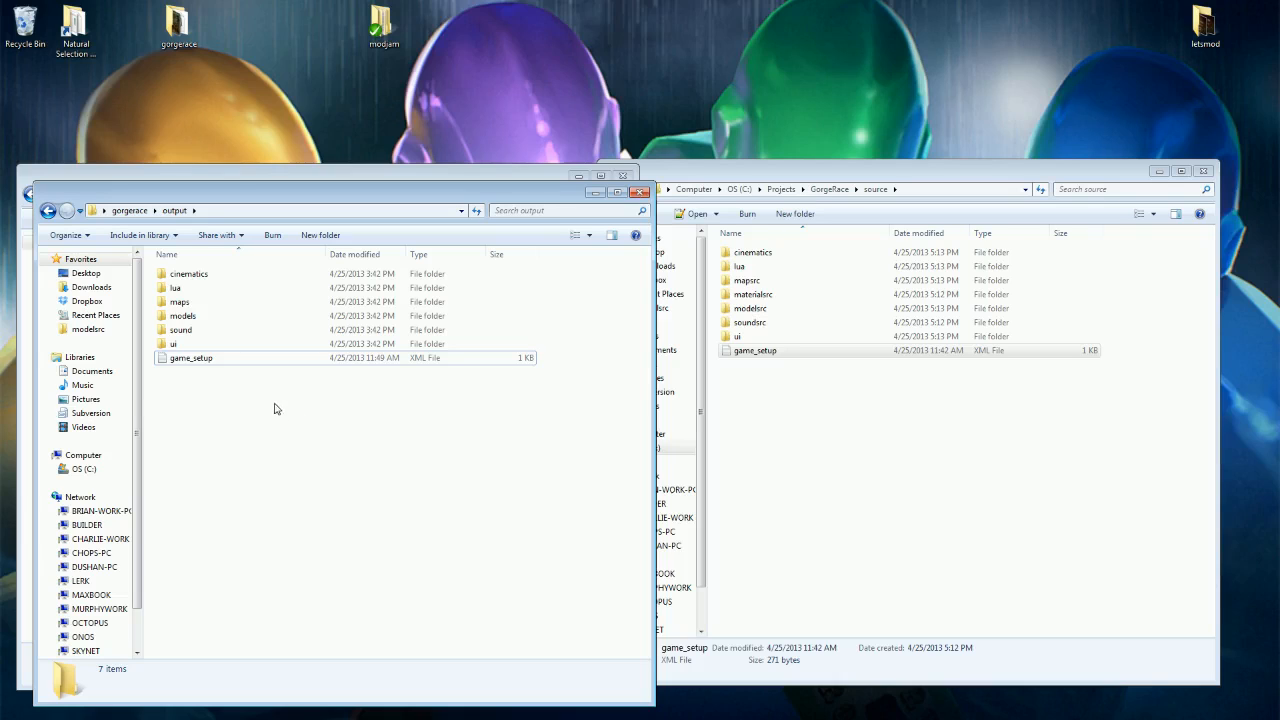
Step: Move the edited game_setup from the desktop gorgerace source folder into C:\Projects\GorgeRace\source, replacing the existing file
key(BackSpace)
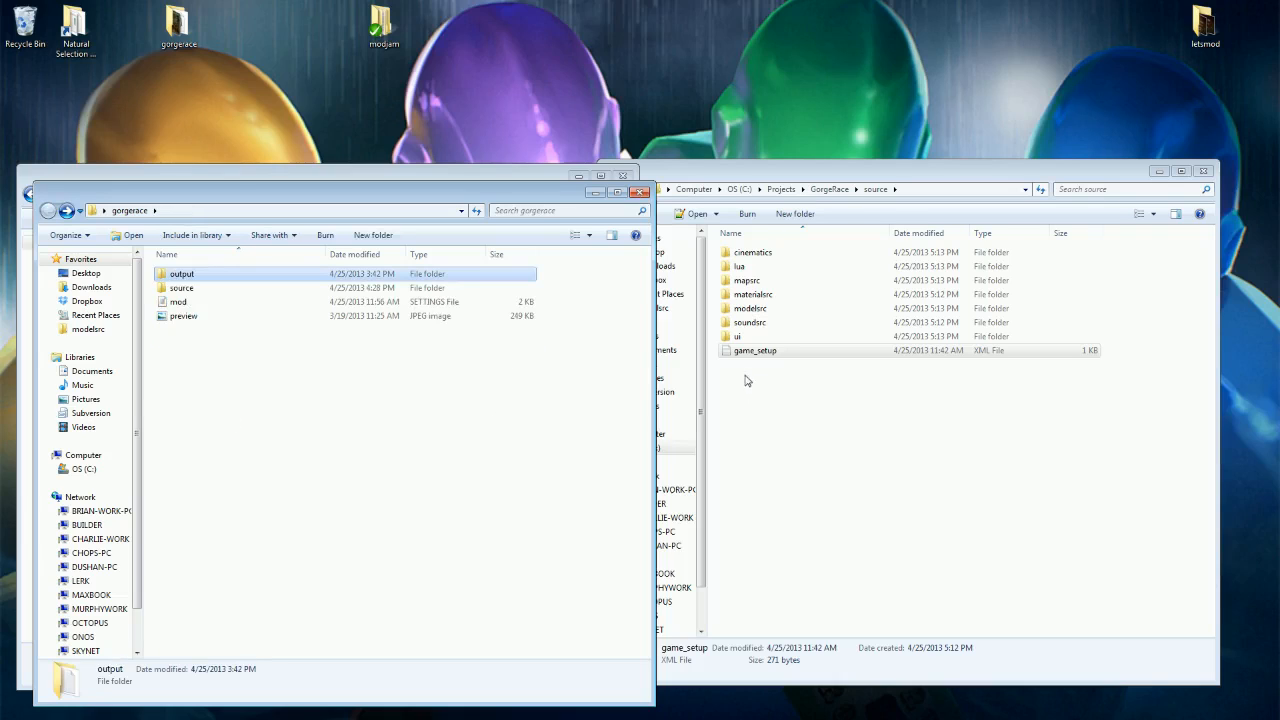
click(748, 352)
click(748, 352)
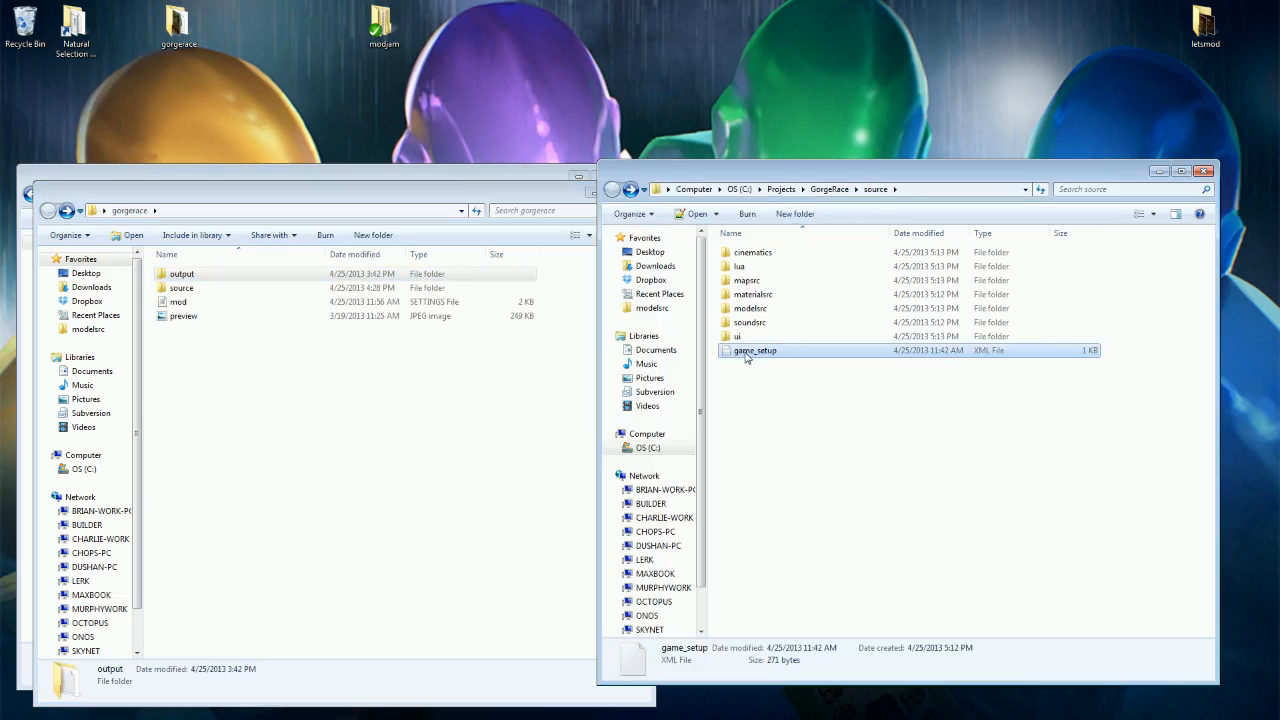
click(423, 372)
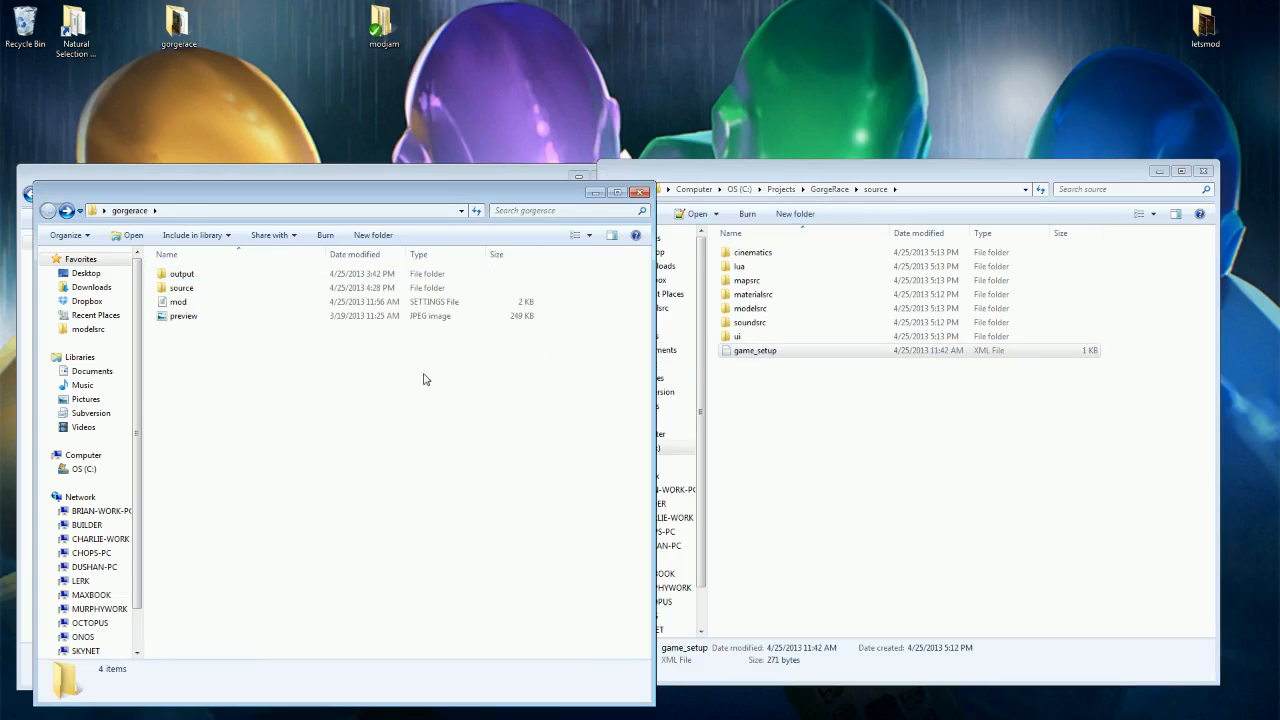
click(200, 316)
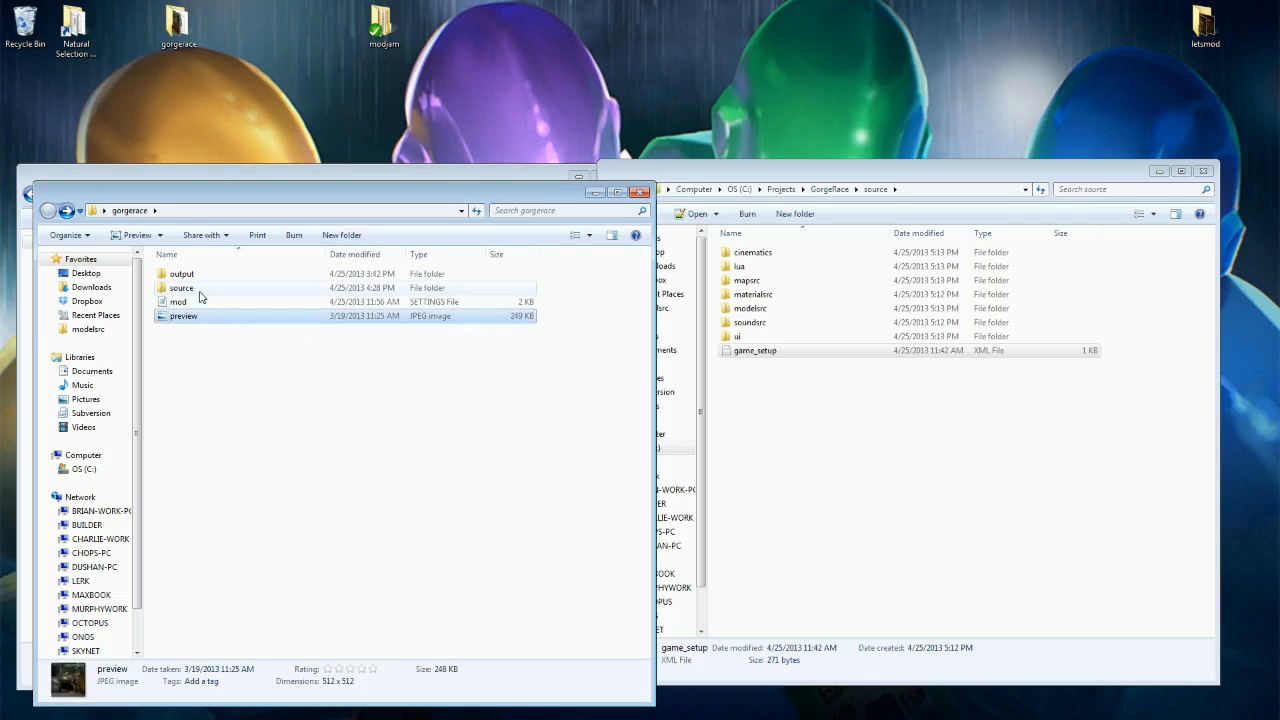
double_click(195, 289)
click(254, 372)
right_click(253, 370)
click(563, 399)
click(880, 400)
key(ctrl+v)
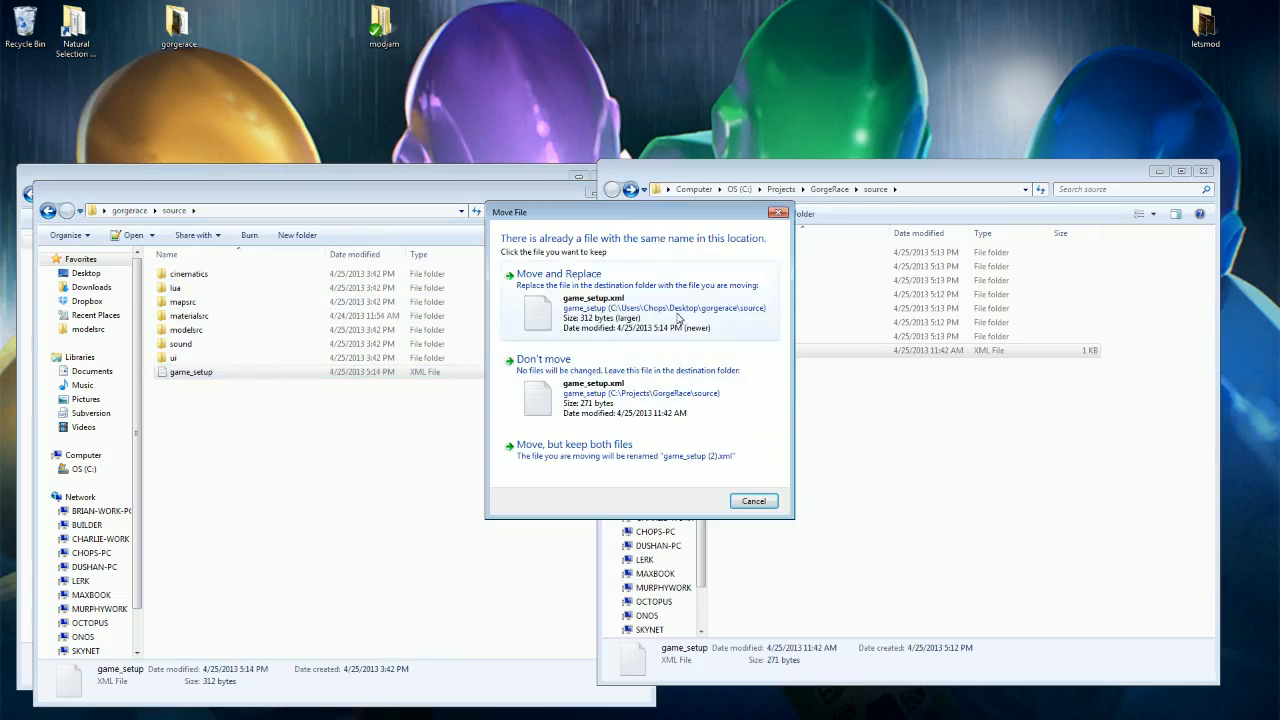
click(620, 300)
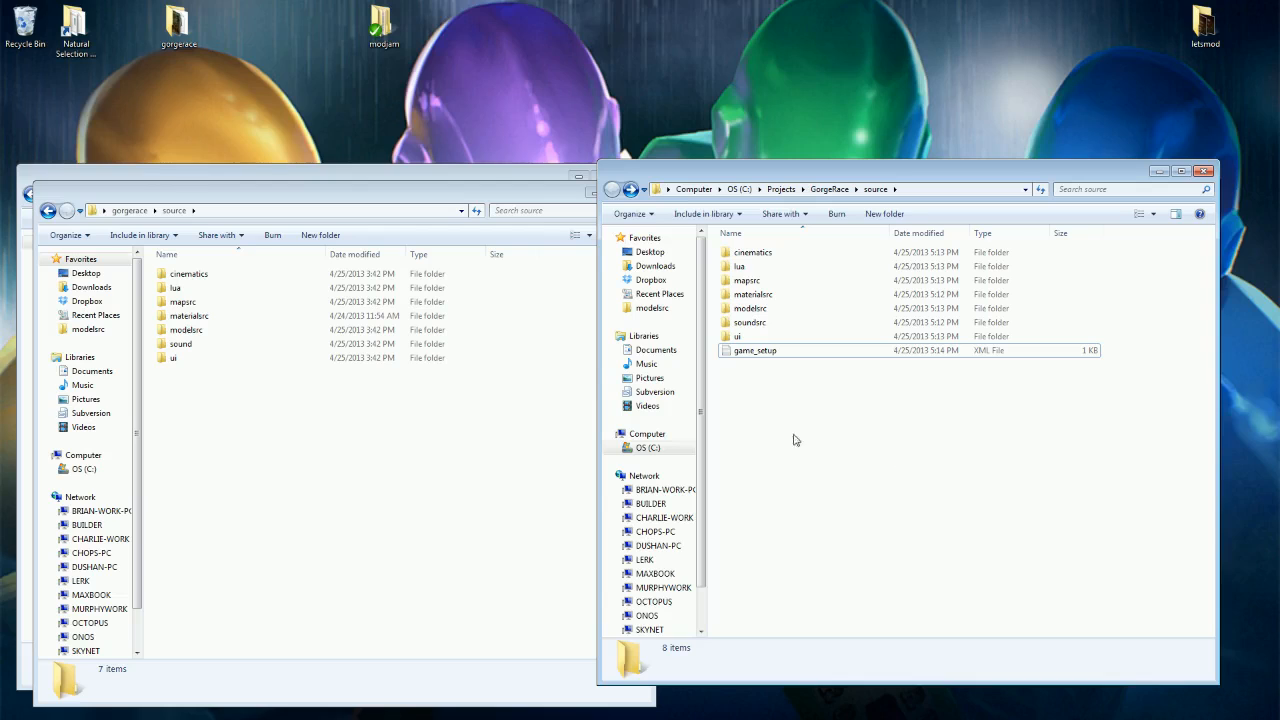
Step: Go up to the root folder of both the desktop gorgerace mod and C:\Projects\GorgeRace, keeping the two windows visible
click(331, 458)
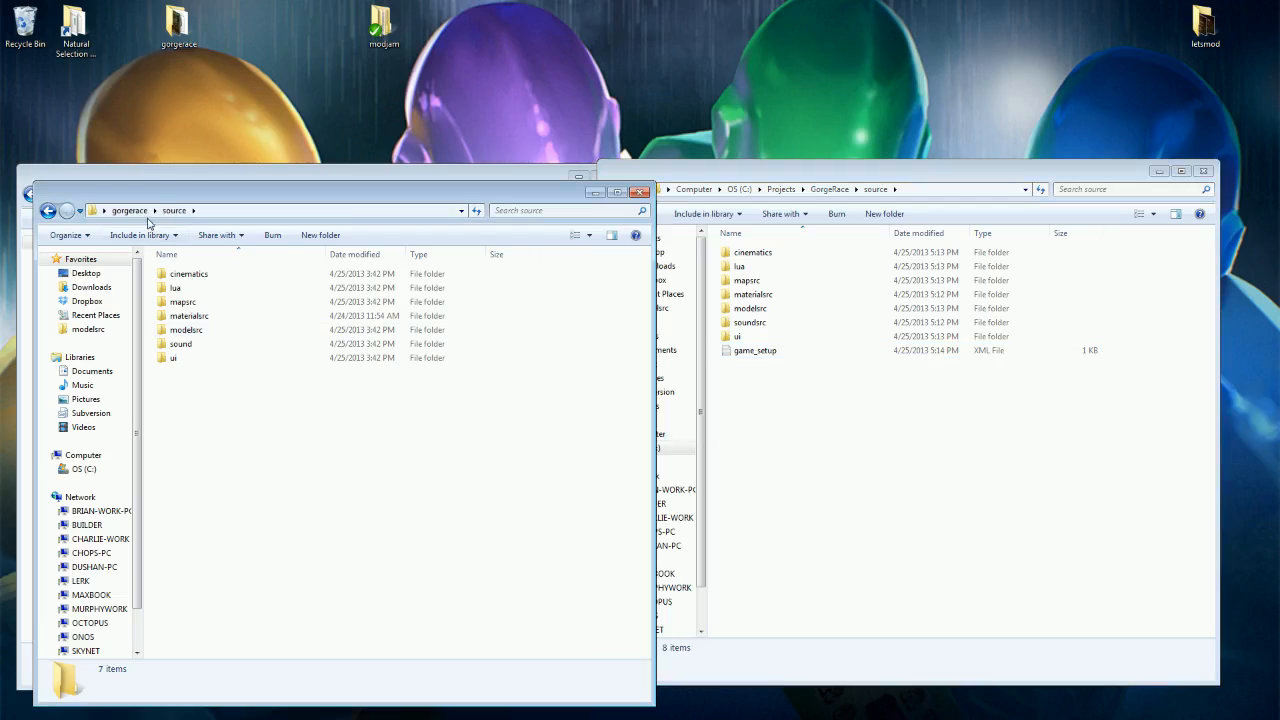
click(129, 211)
drag(315, 183, 351, 127)
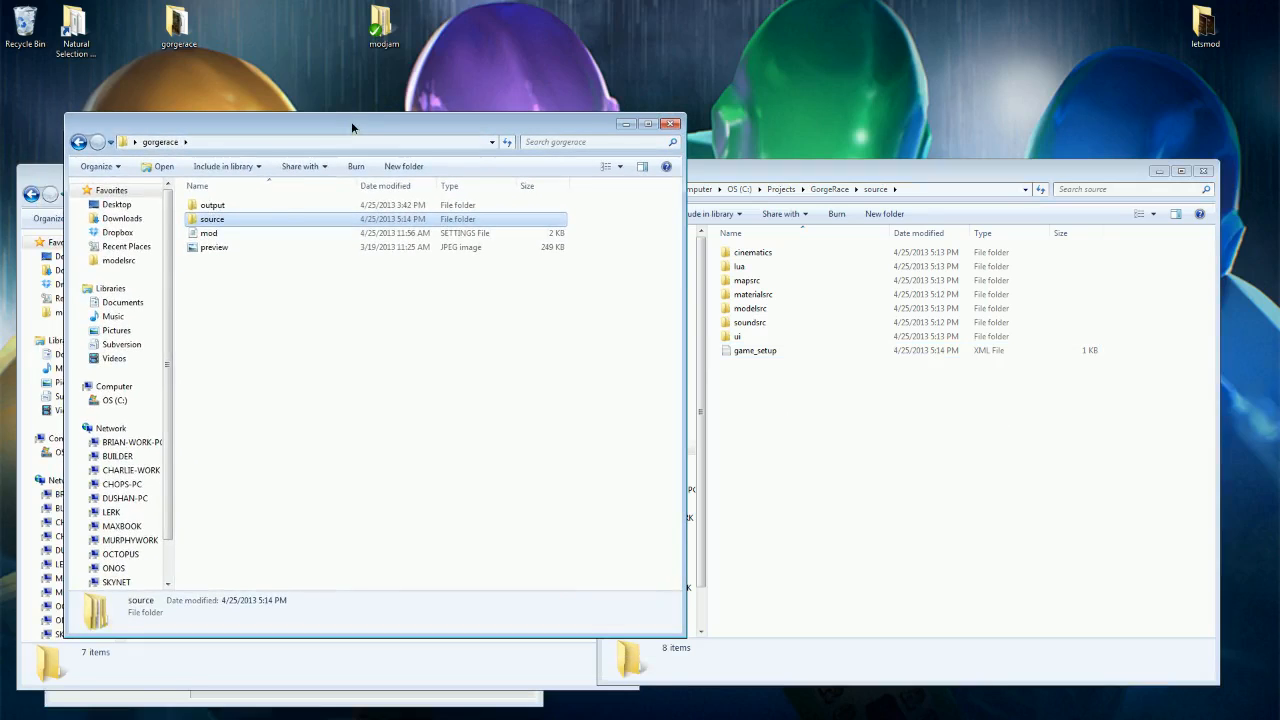
click(858, 362)
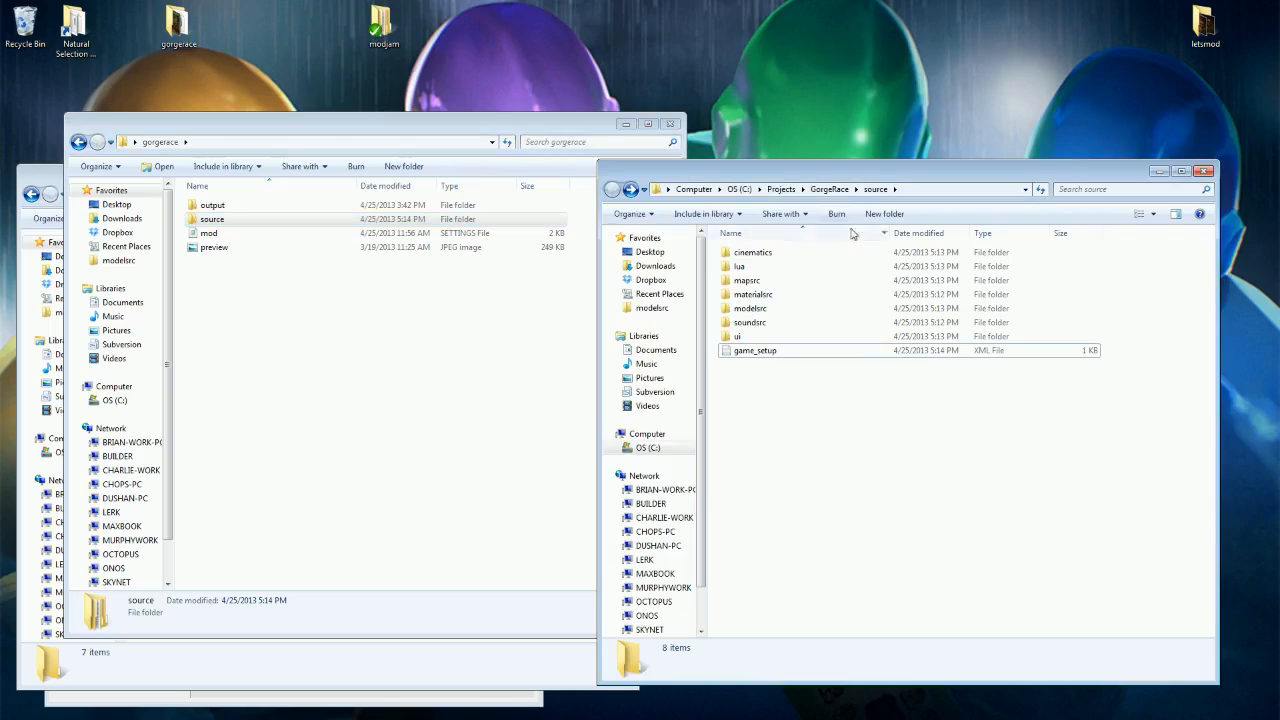
click(834, 189)
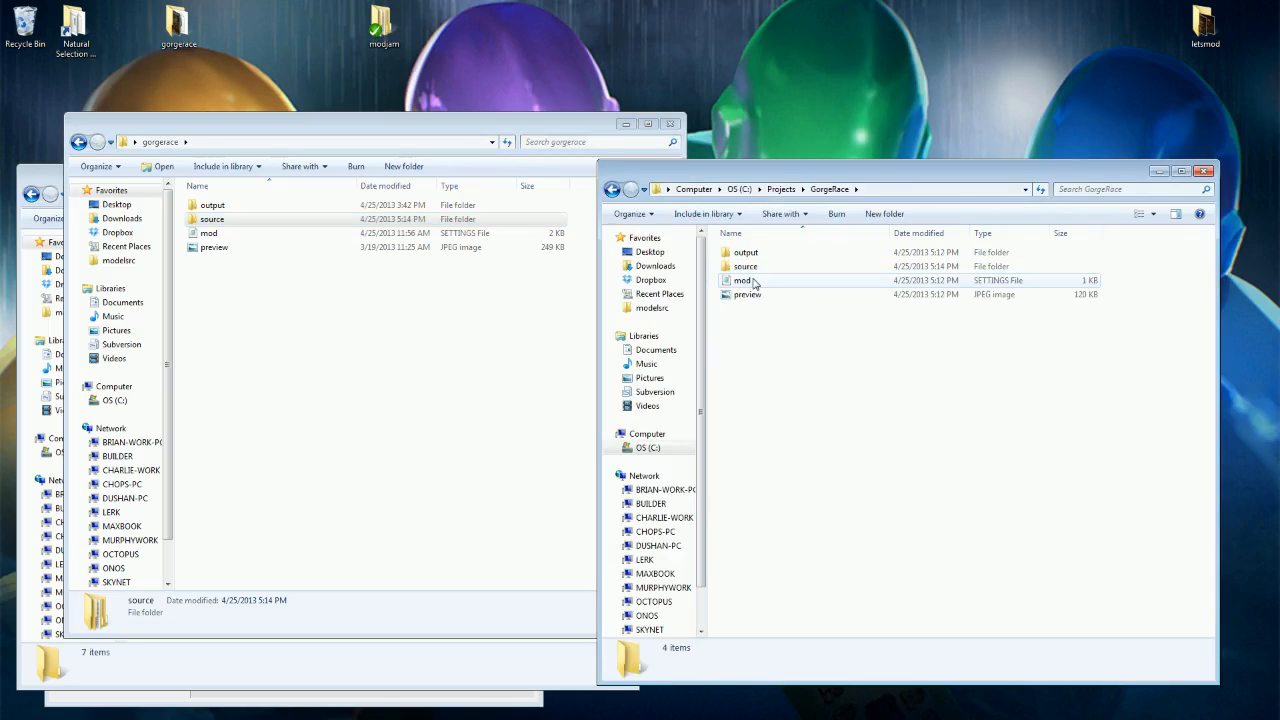
Step: Open the new GorgeRace mod's settings file in Notepad and examine its name, directory, description and image entries
click(745, 281)
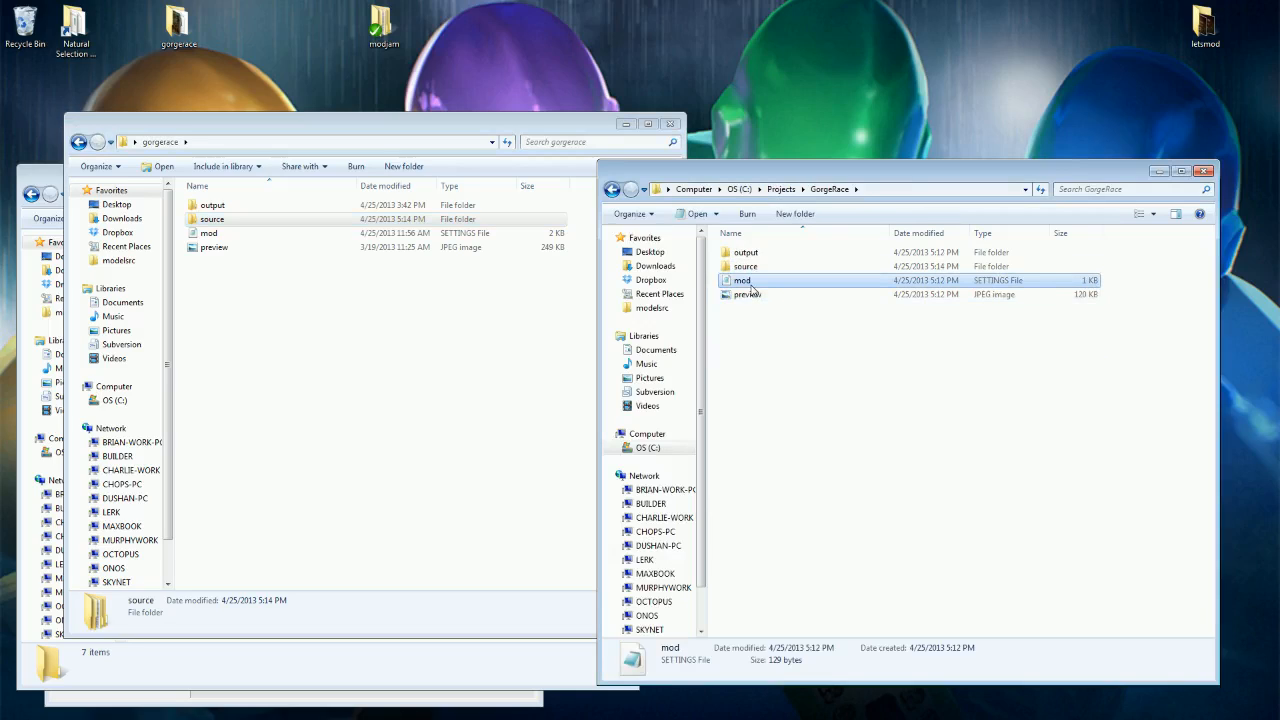
double_click(751, 282)
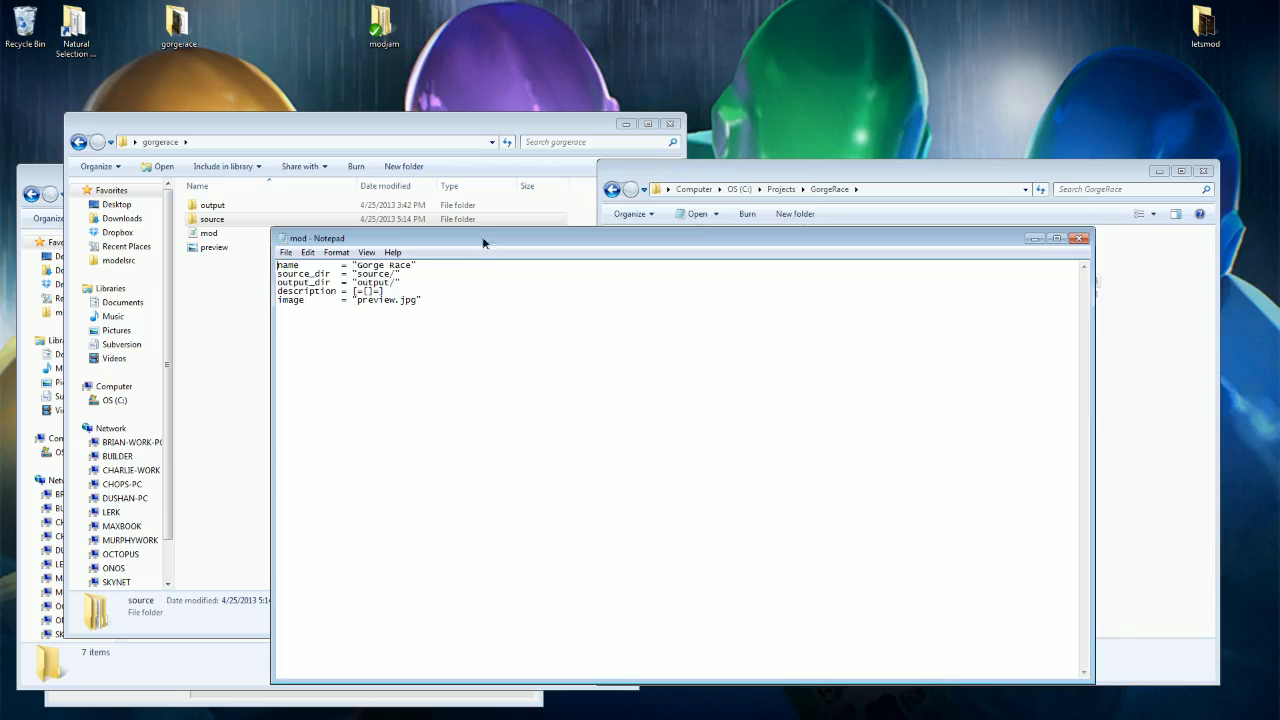
drag(480, 238, 555, 313)
drag(631, 321, 627, 312)
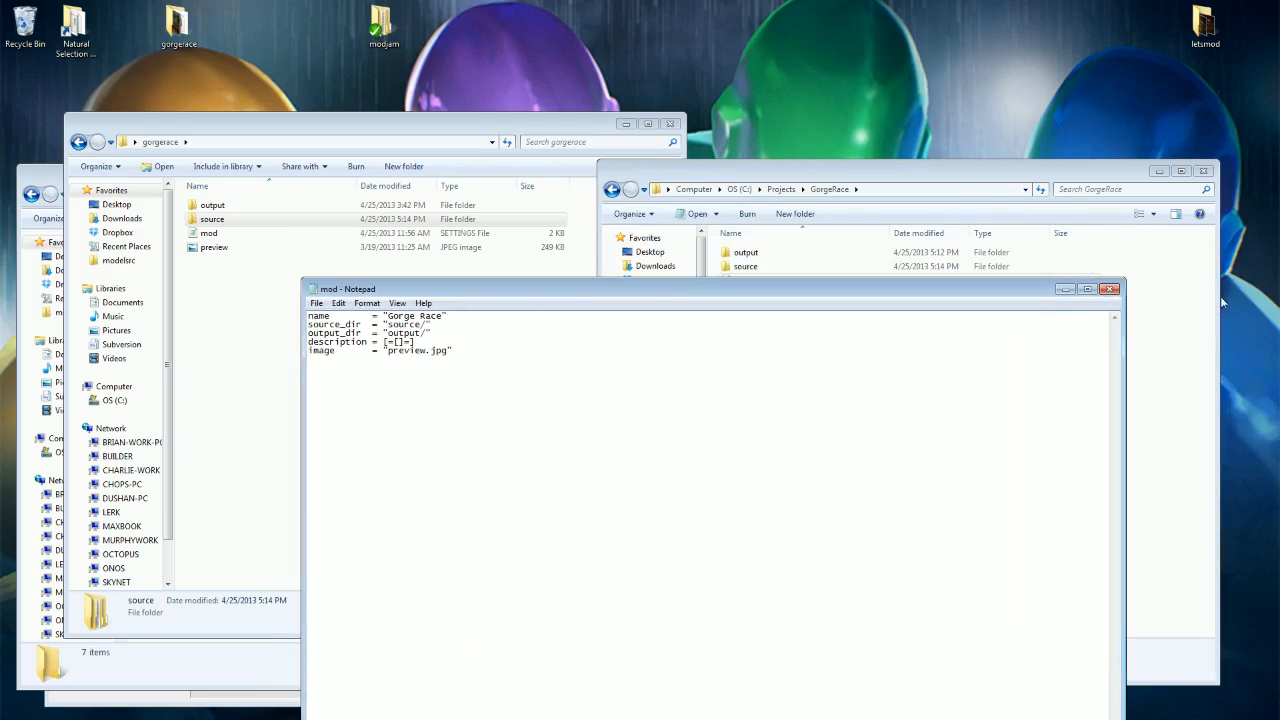
click(1151, 303)
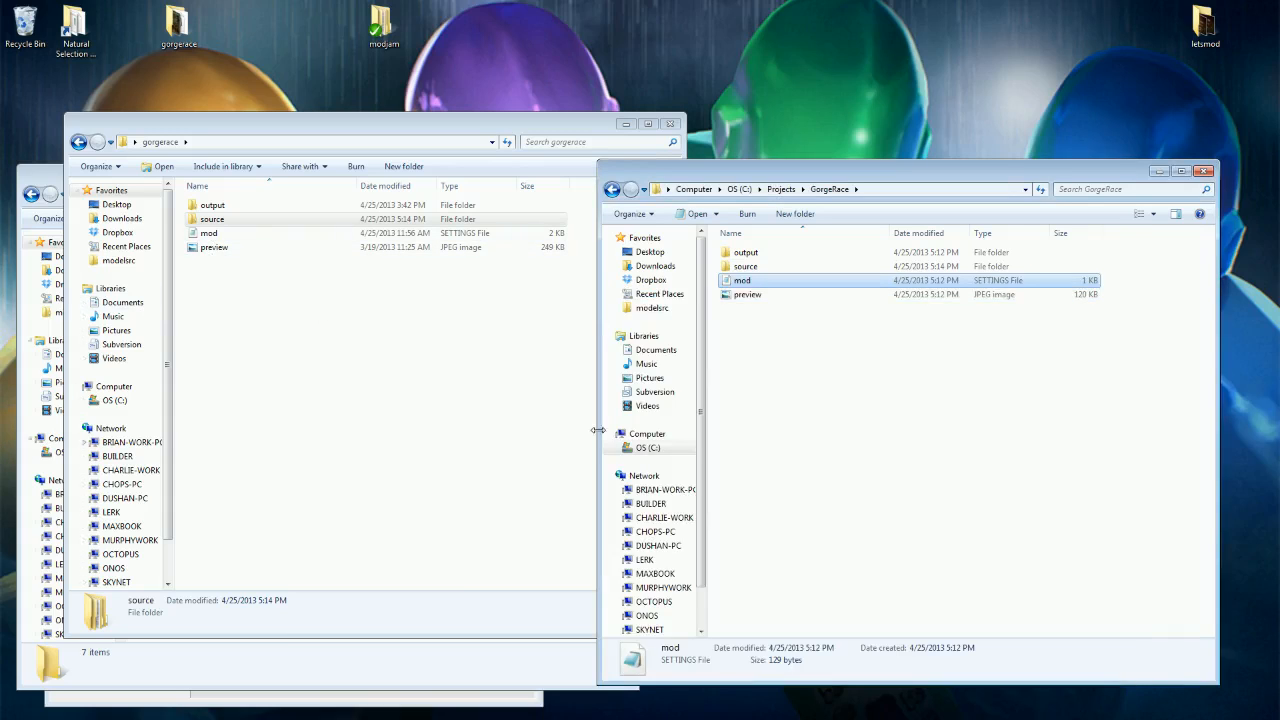
Step: Copy the publish_id line from the desktop gorgerace mod settings file to the end of the new mod's settings file
double_click(233, 234)
drag(487, 282, 362, 237)
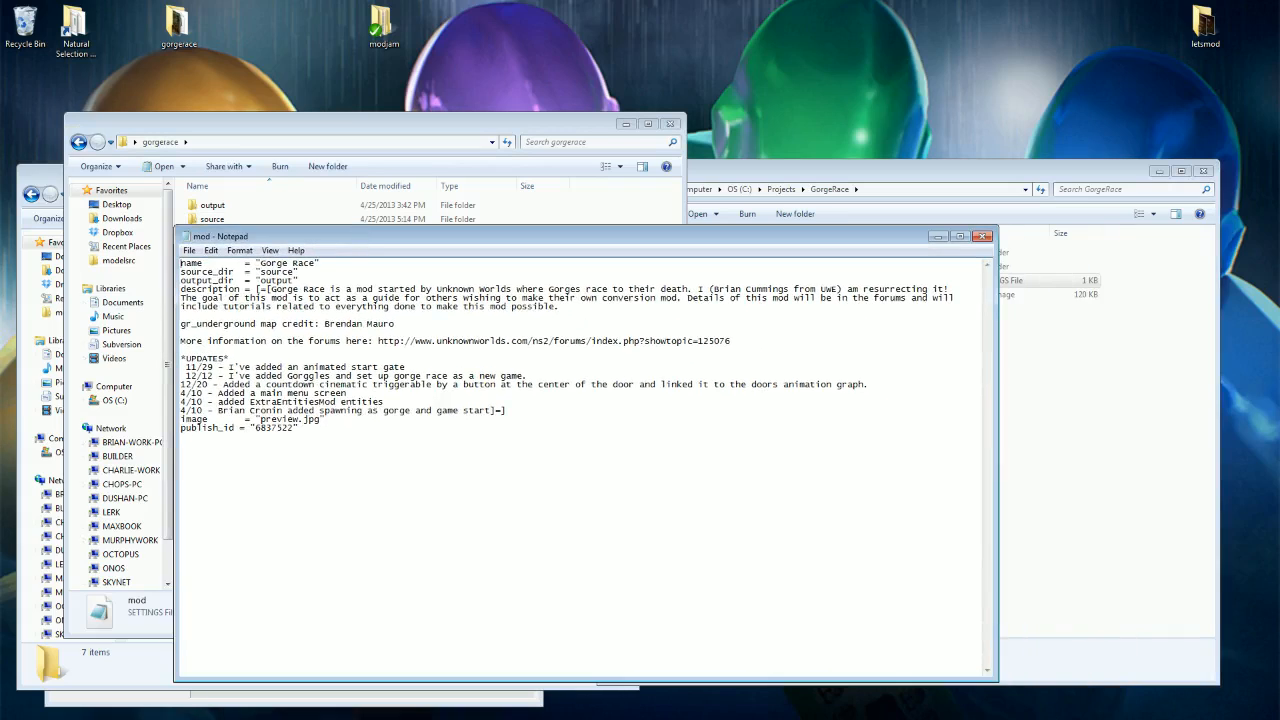
drag(300, 428, 178, 428)
key(ctrl+c)
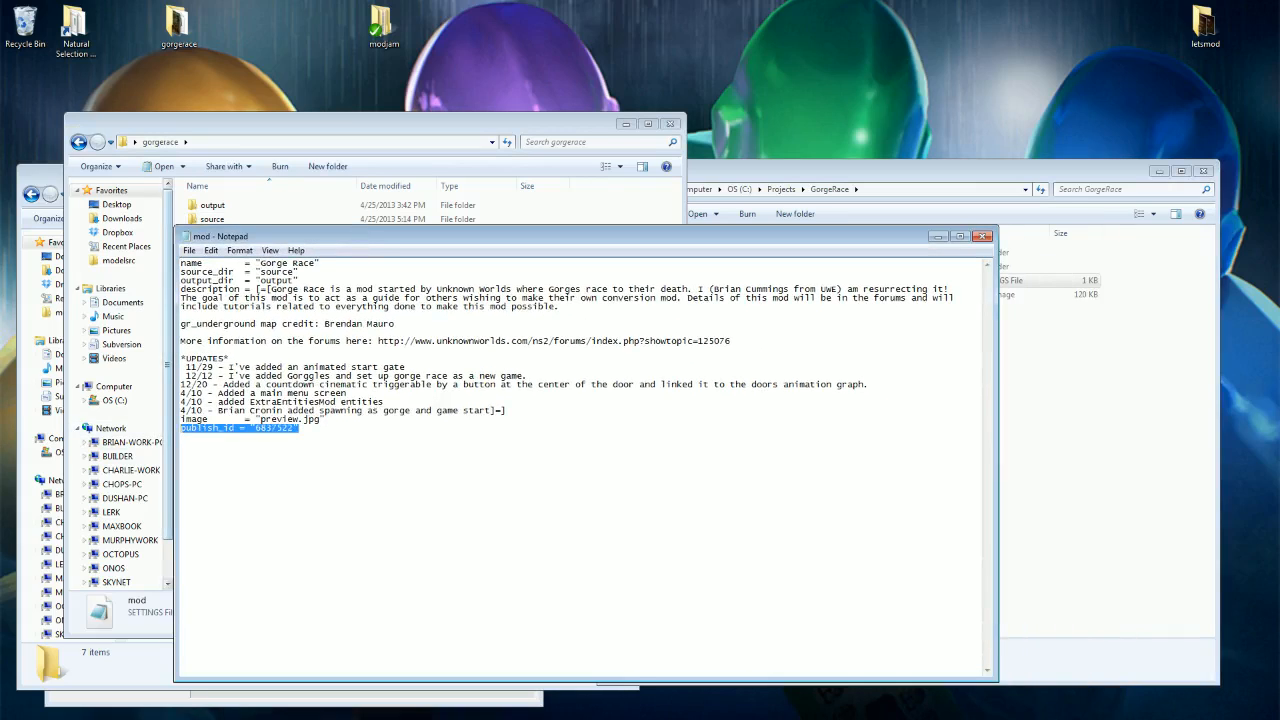
click(1100, 422)
double_click(754, 282)
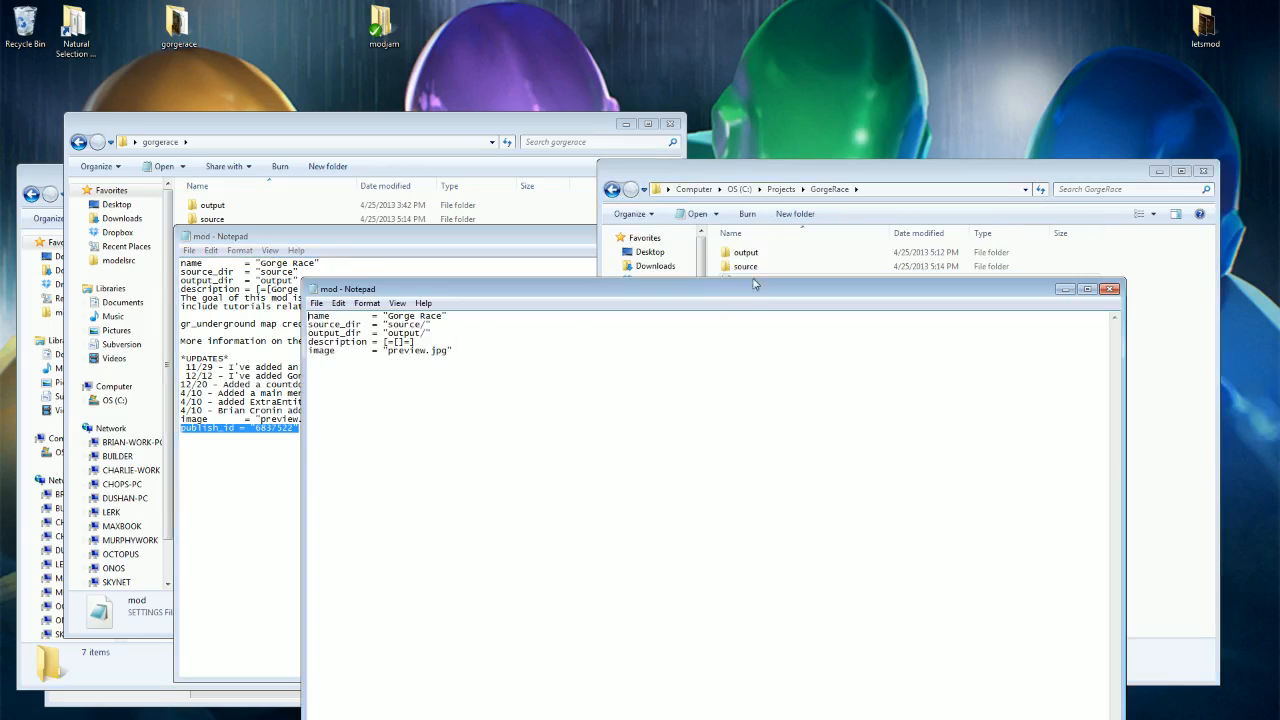
key(ctrl+v)
key(shift+End)
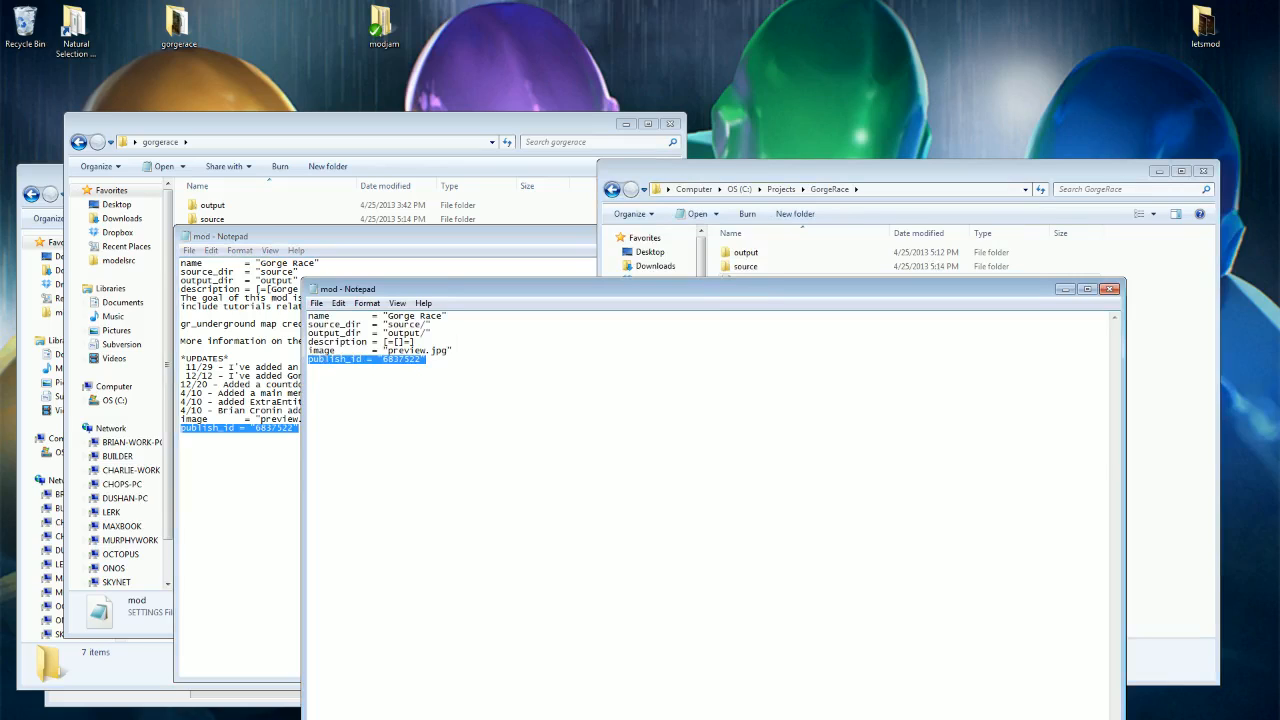
key(End)
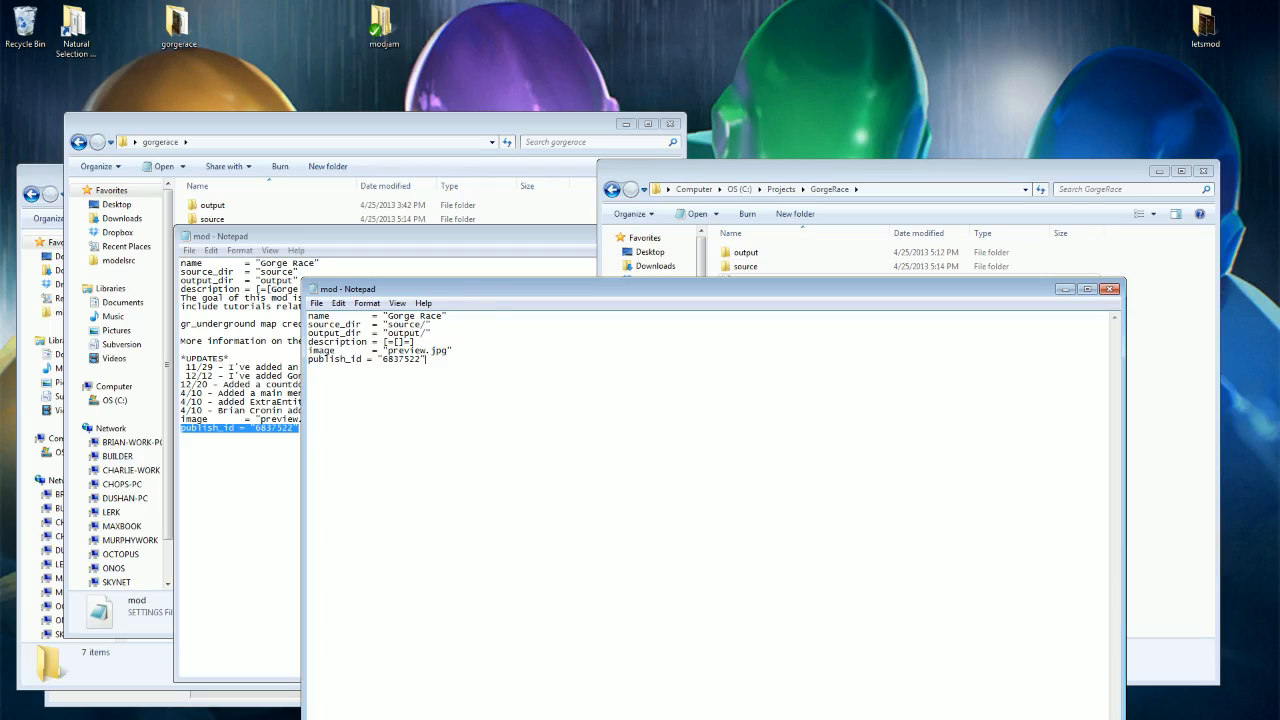
Step: Narrow the new mod's Notepad window, place it beside the GorgeRace folder window and highlight the publish_id value
drag(463, 300, 197, 279)
drag(856, 260, 563, 214)
drag(343, 228, 352, 230)
drag(42, 219, 9, 208)
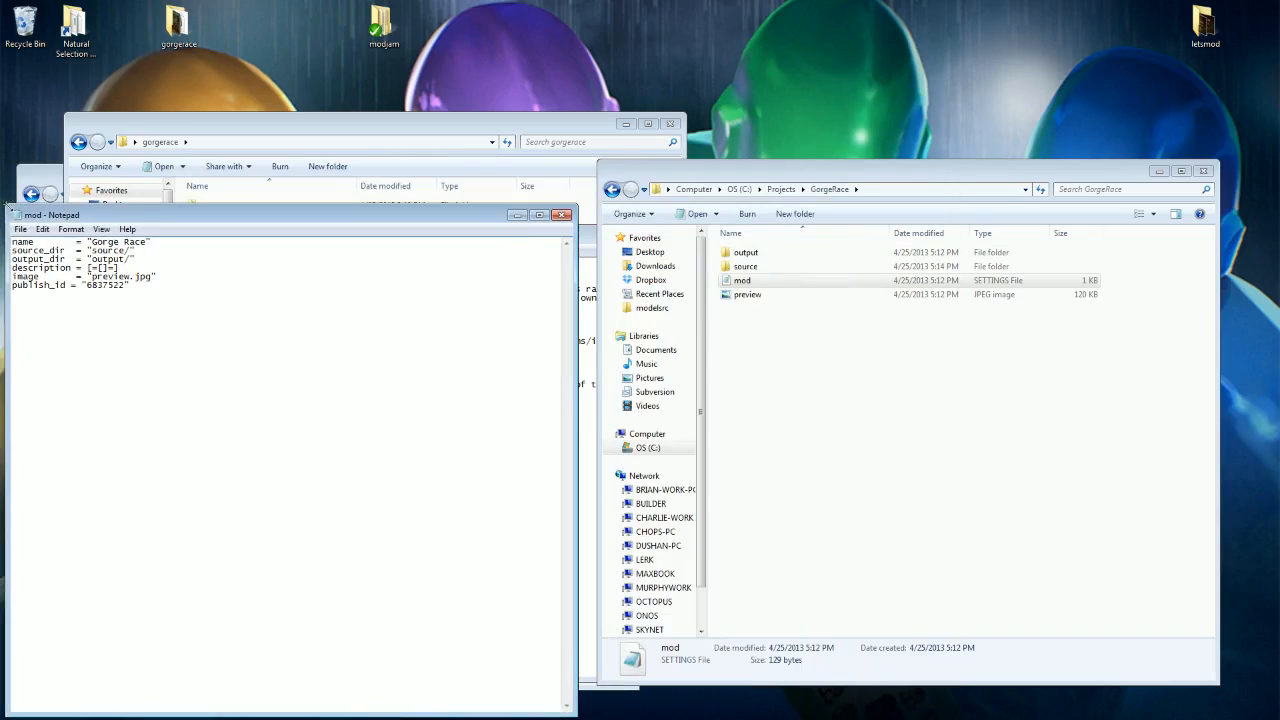
drag(130, 286, 81, 286)
click(135, 287)
Step: Move preview.jpg from the desktop gorgerace folder into C:\Projects\GorgeRace, replacing the existing image, and view the moved picture
click(420, 129)
drag(330, 250, 900, 369)
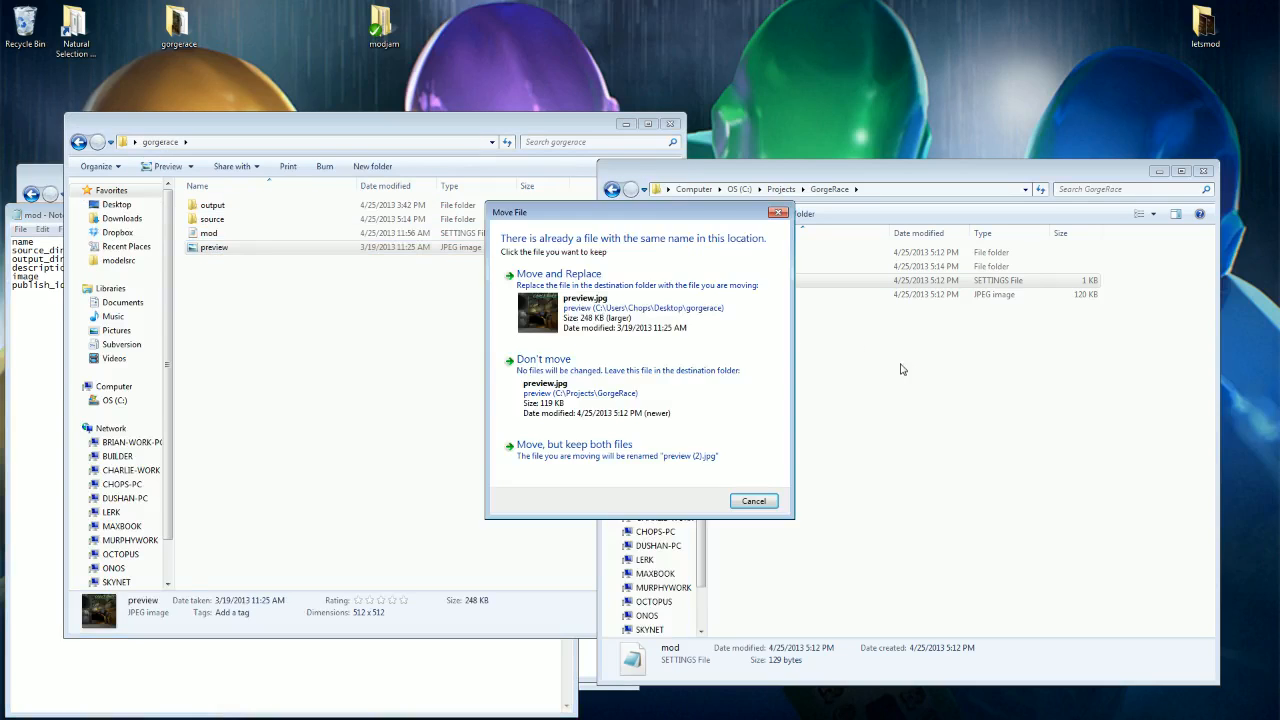
click(586, 317)
double_click(752, 296)
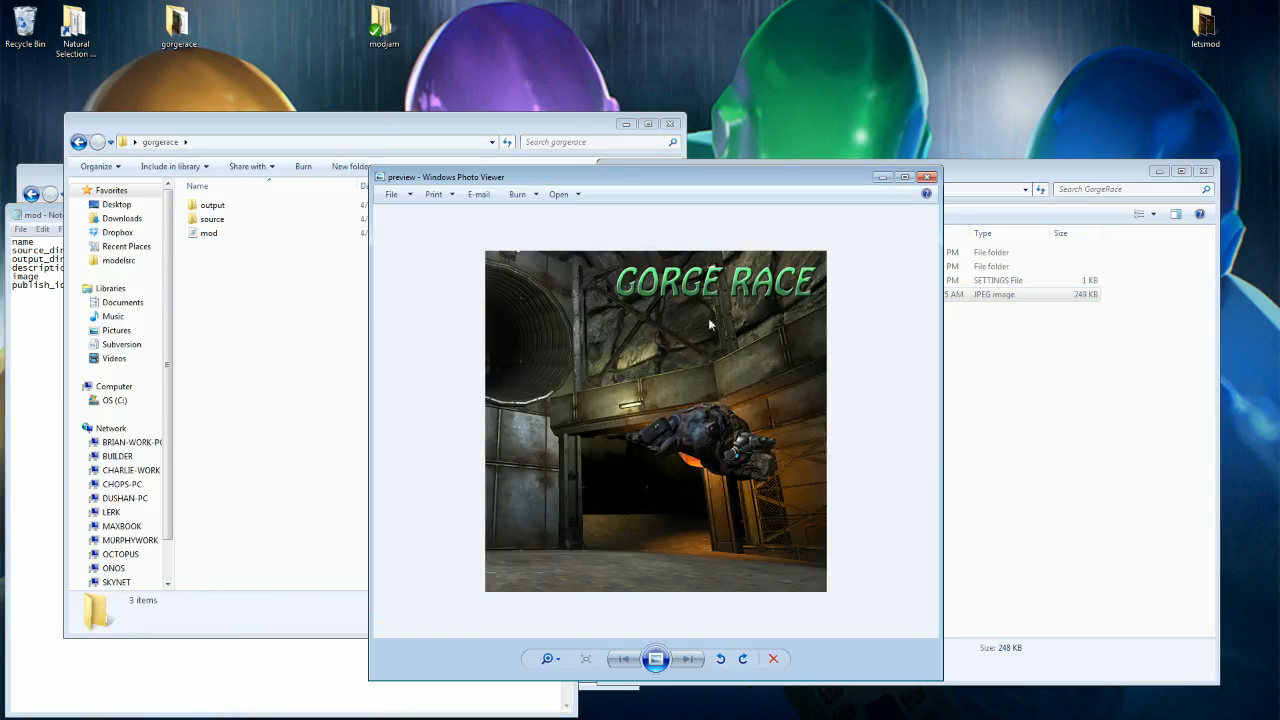
click(927, 178)
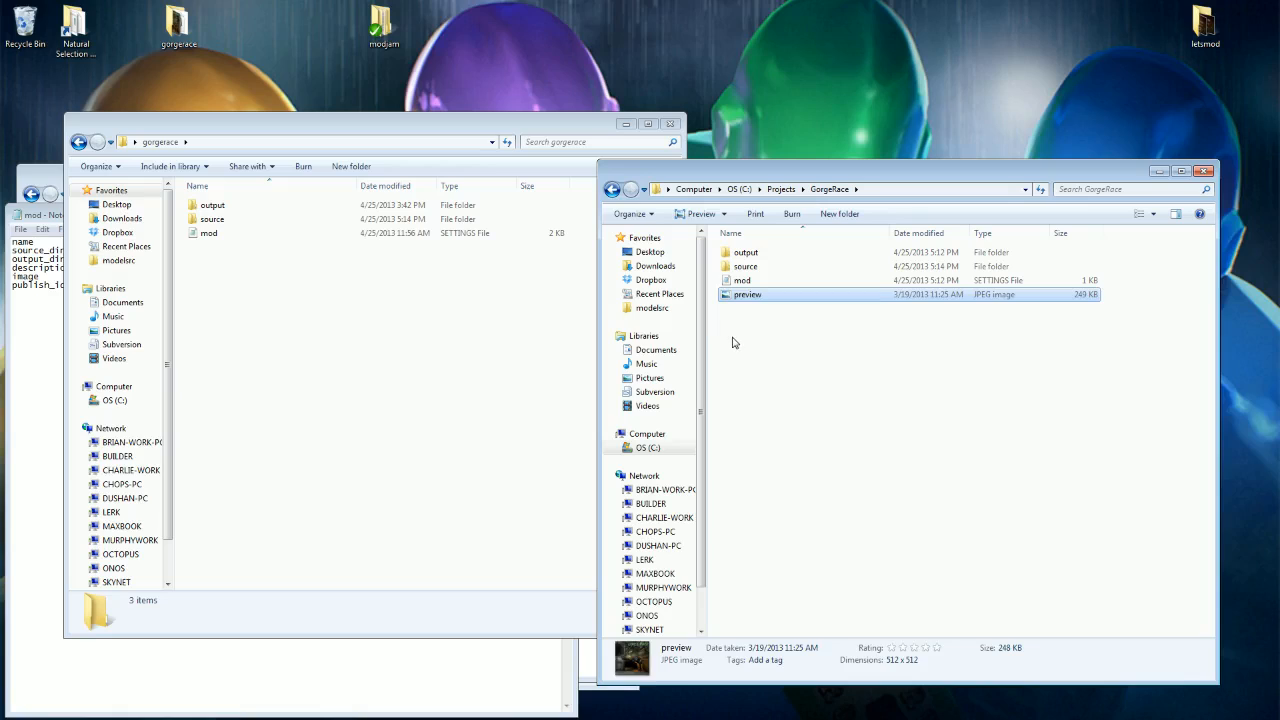
click(767, 322)
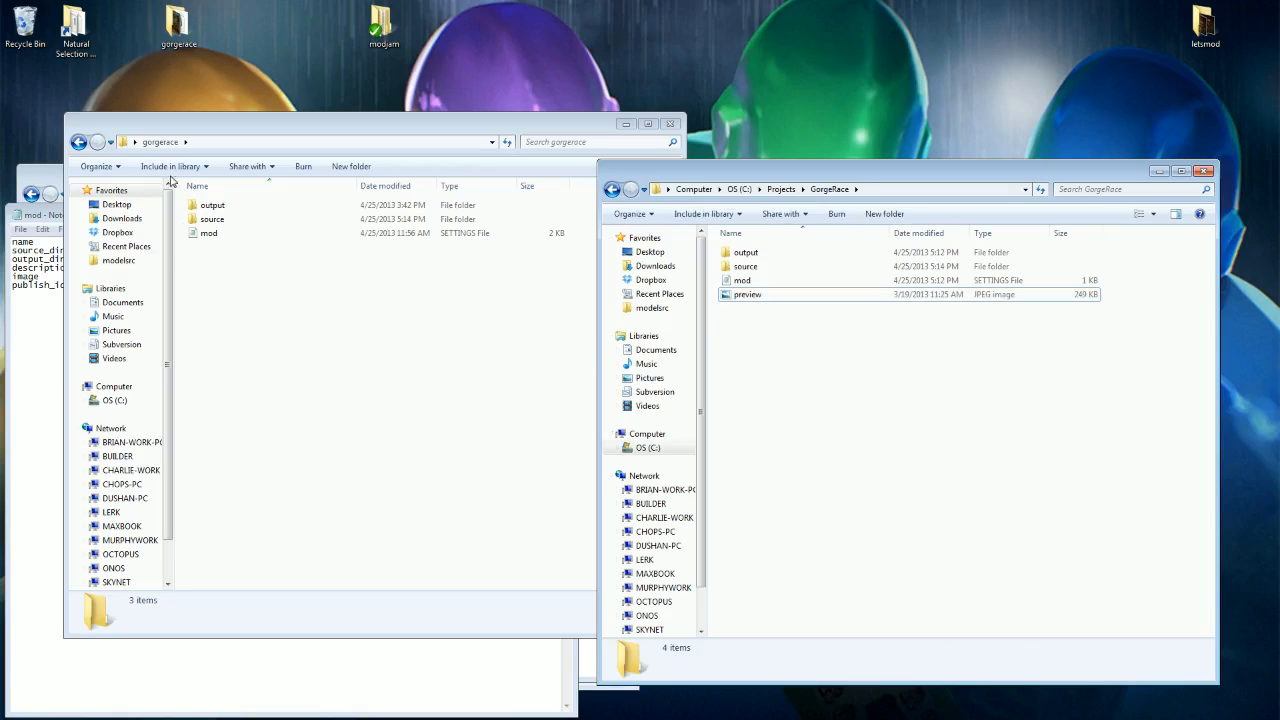
Step: Close the new mod's settings file in Notepad without saving its changes
click(27, 285)
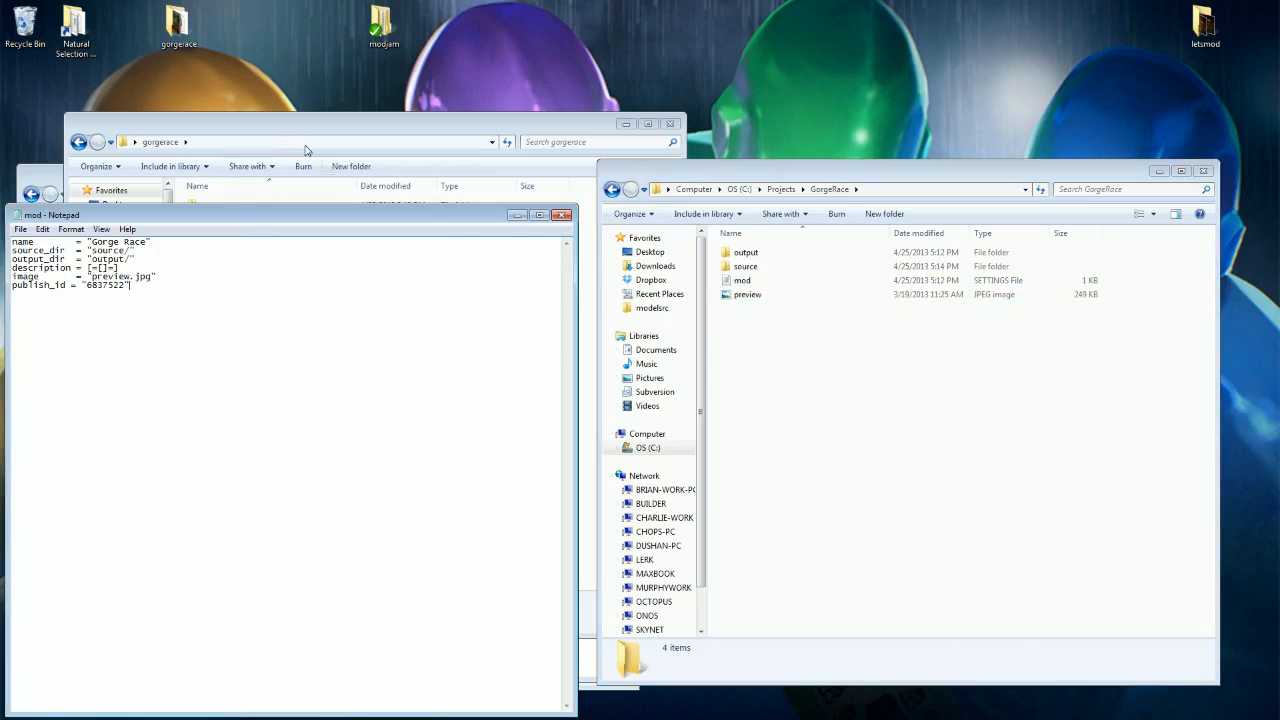
click(561, 215)
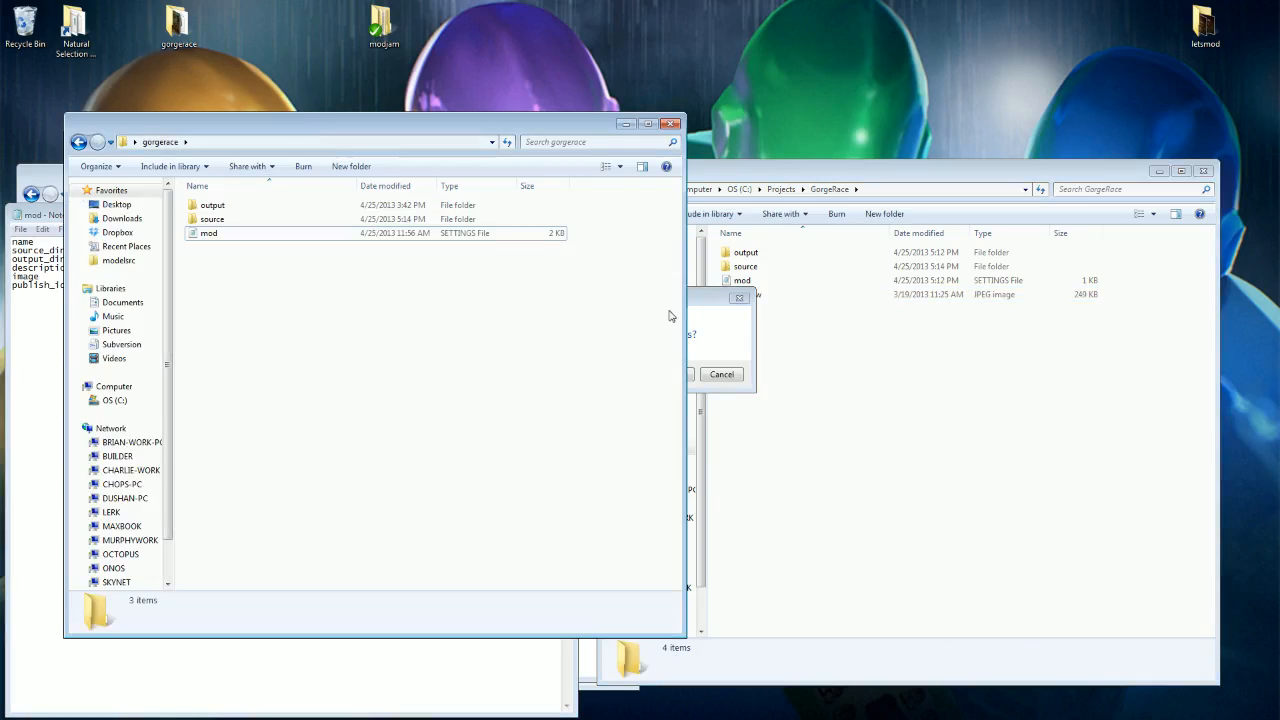
click(666, 375)
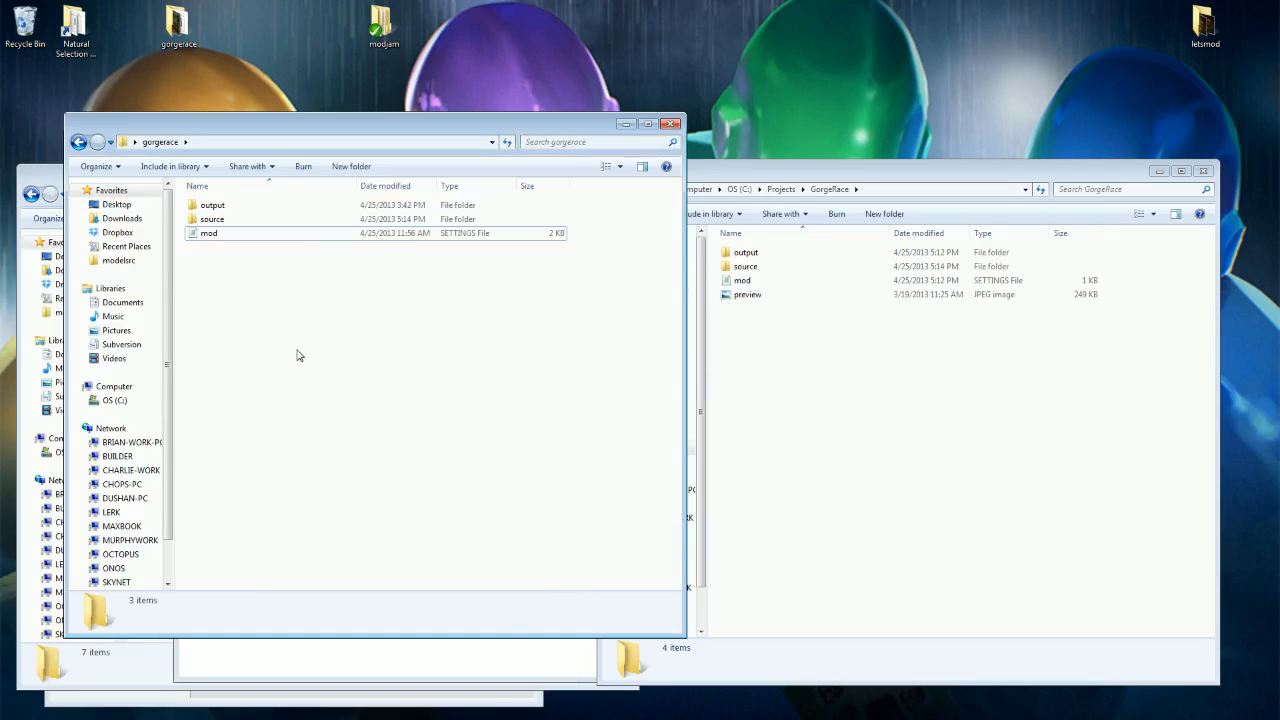
Step: Check the desktop gorgerace mod.settings contents, move the file into C:\Projects\GorgeRace replacing the existing one, and close the desktop folder's window
click(207, 235)
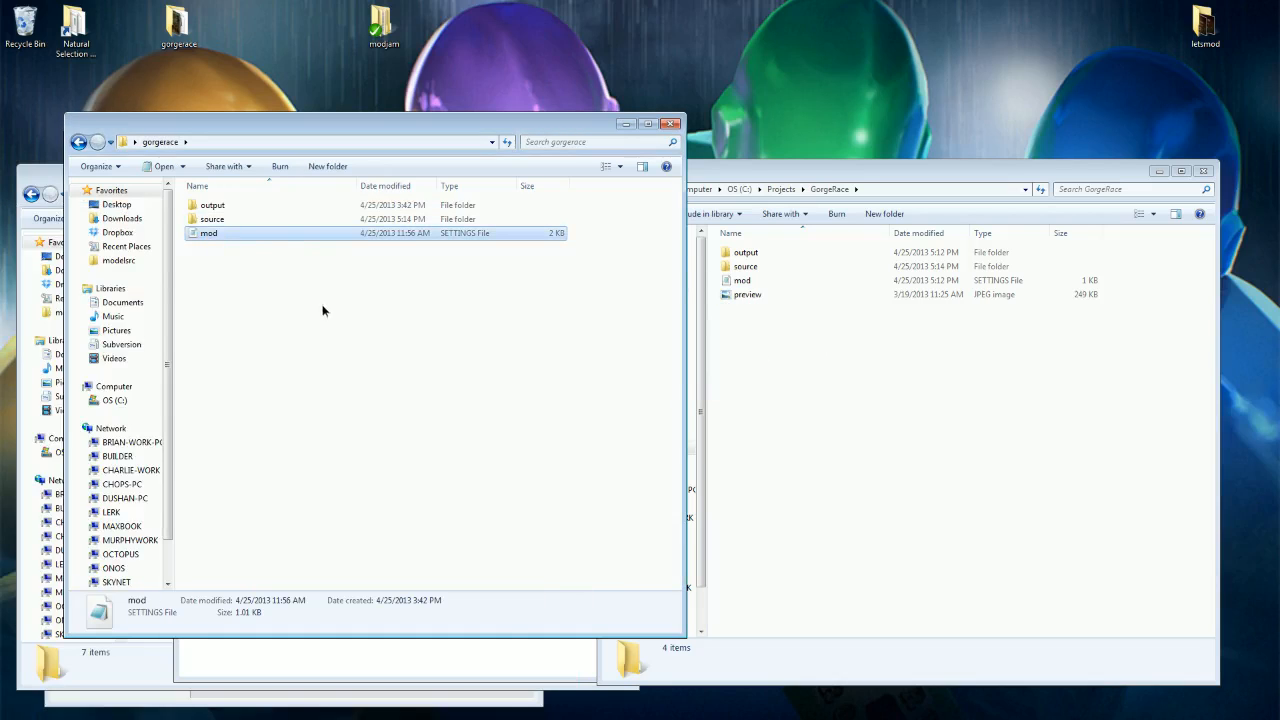
double_click(264, 236)
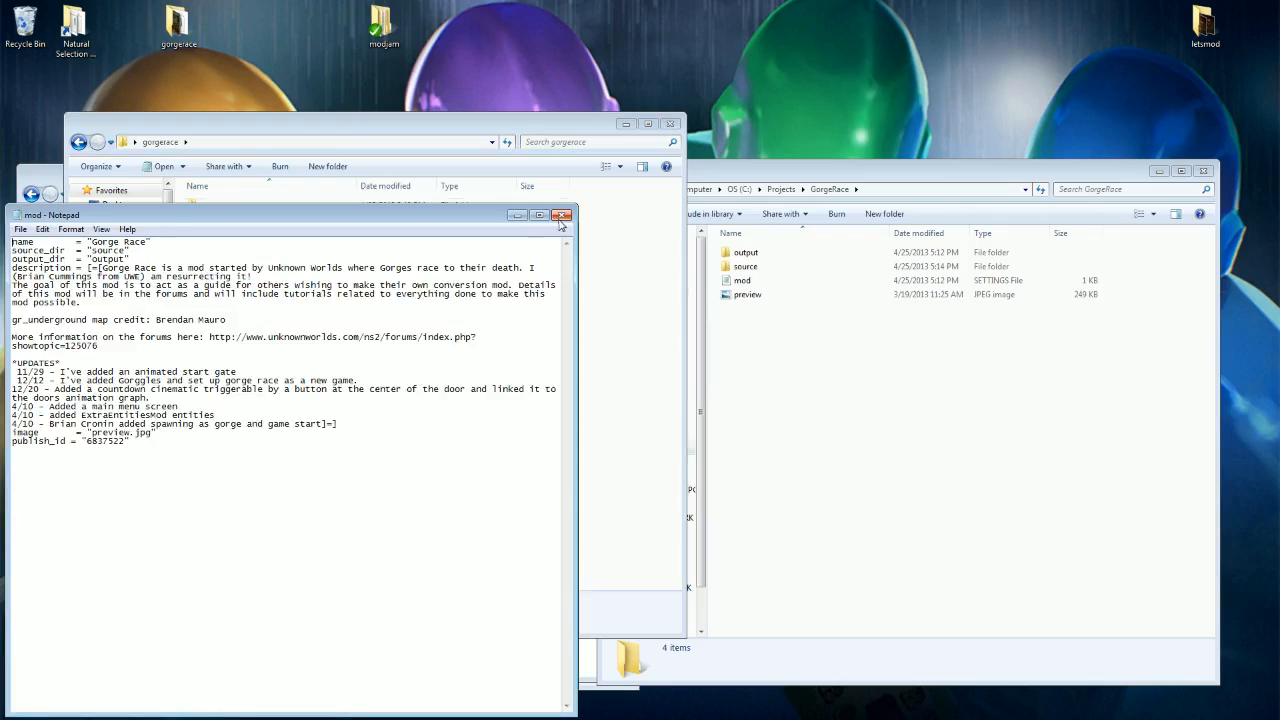
click(562, 216)
drag(958, 396, 958, 396)
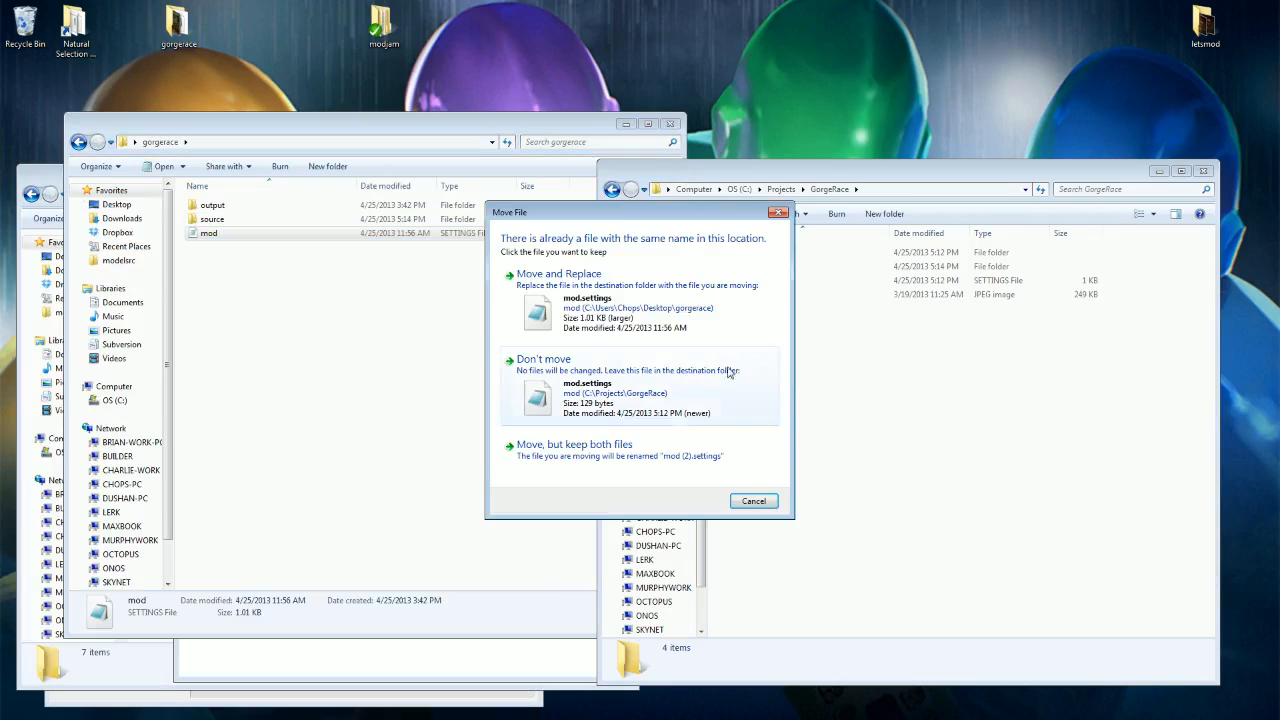
click(530, 296)
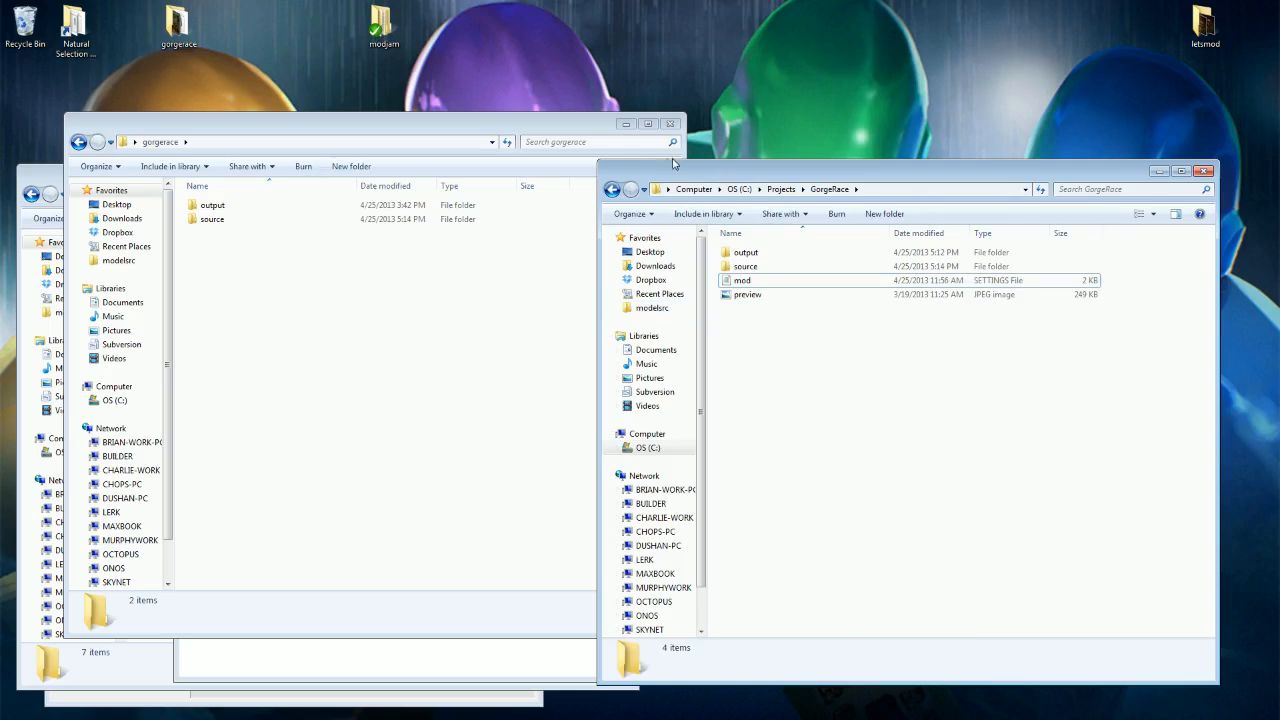
click(670, 123)
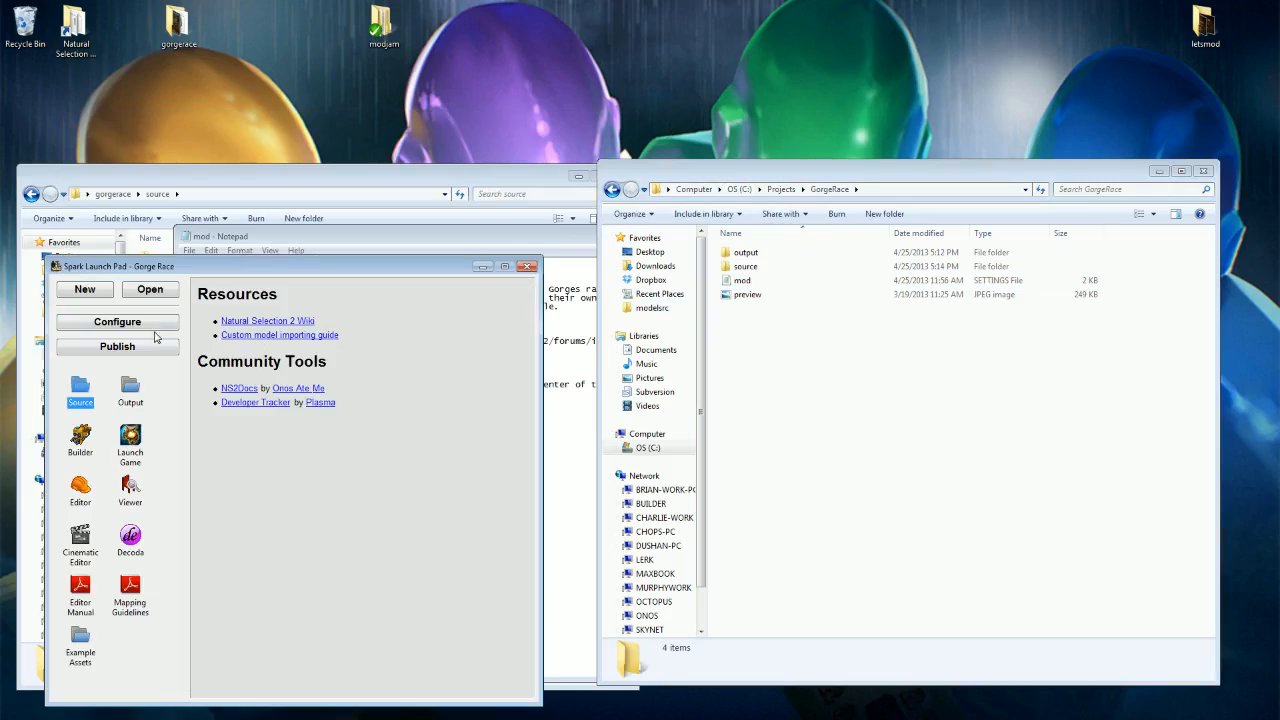
Step: Switch to Spark Launch Pad and examine the Gorge Race configuration, closing it without changes
click(150, 325)
key(Tab)
click(390, 609)
click(141, 330)
click(382, 600)
key(ctrl+a)
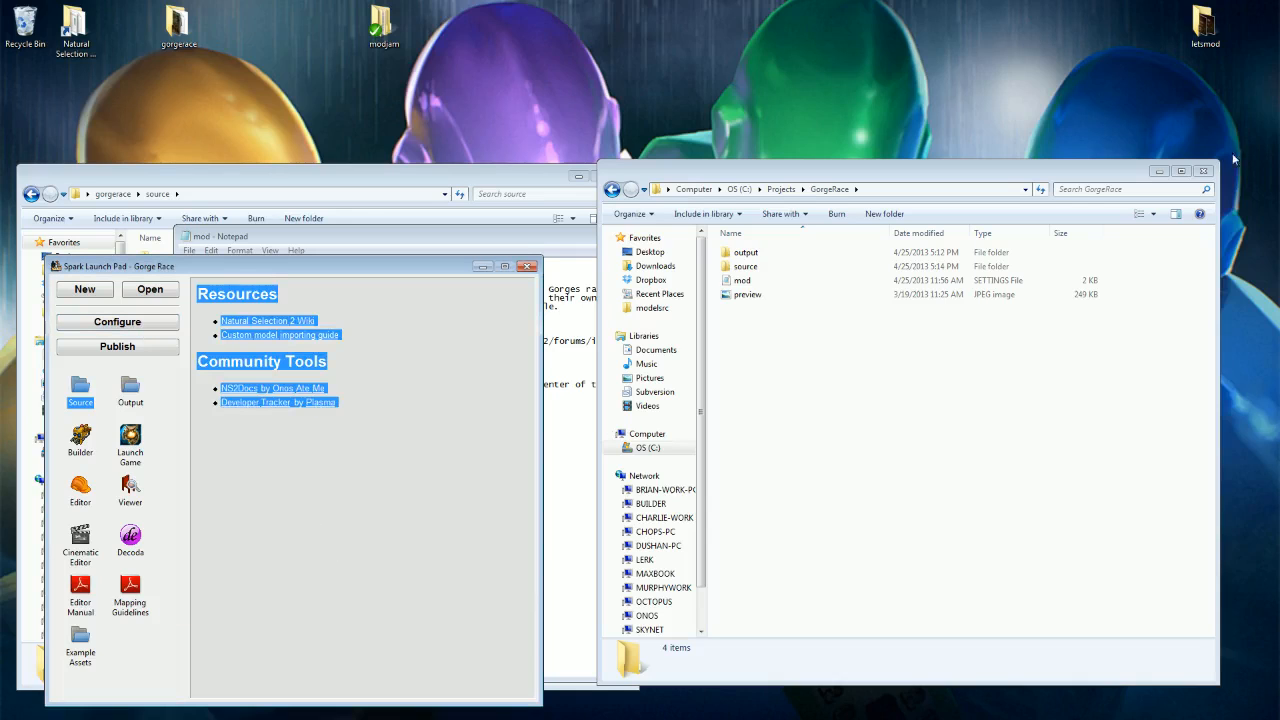
Step: Reposition the GorgeRace folder window and reopen the Gorge Race mod in Spark Launch Pad
drag(1042, 175, 1013, 160)
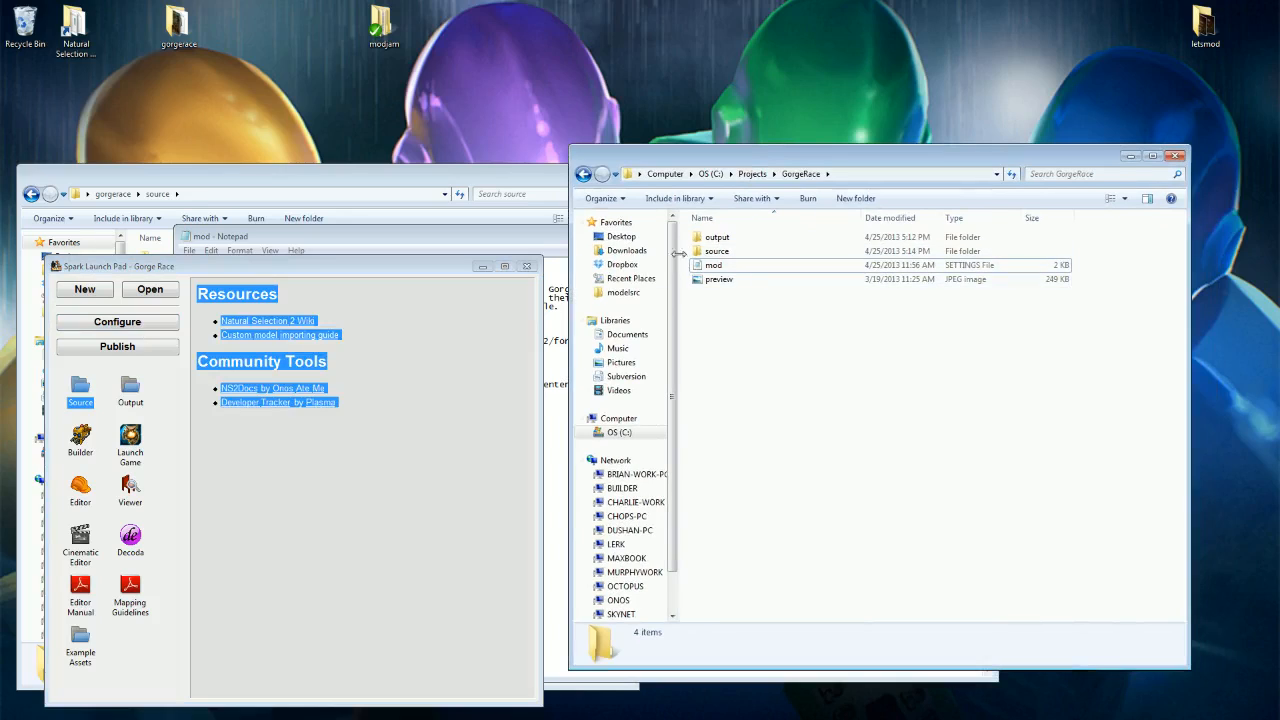
click(294, 478)
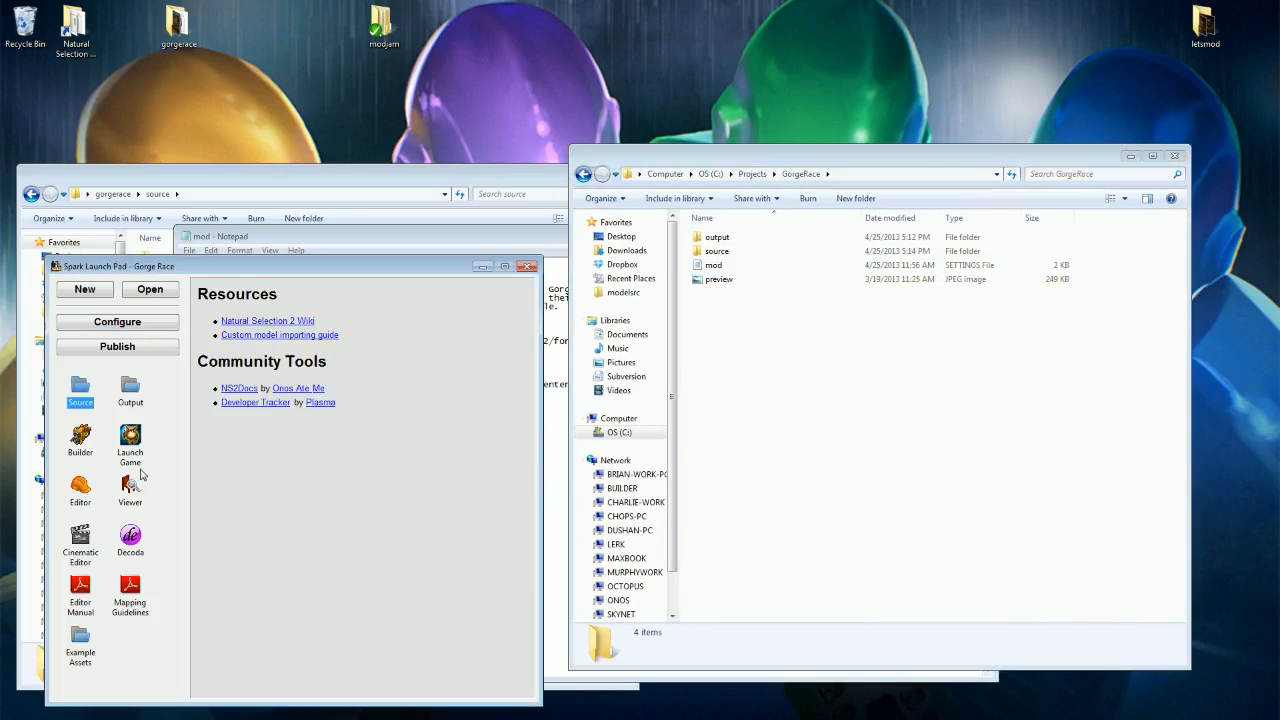
click(151, 290)
double_click(193, 386)
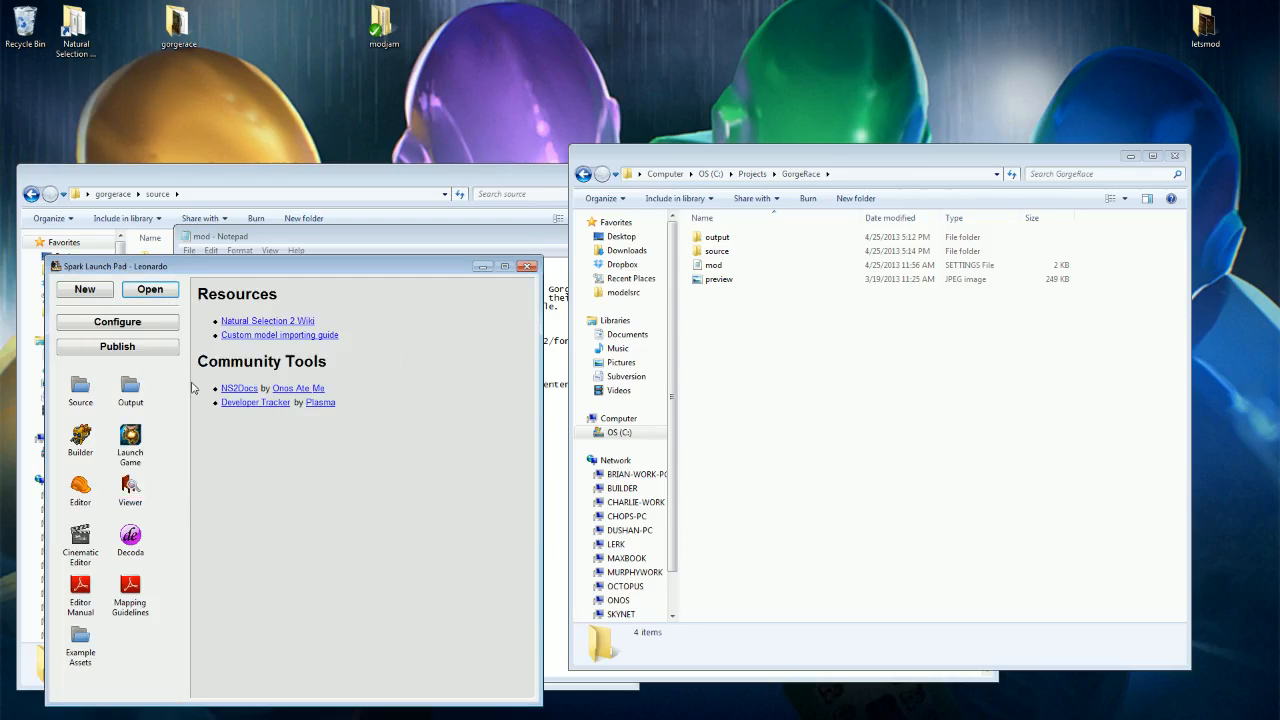
click(150, 290)
double_click(172, 387)
Step: Examine the Gorge Race title and full description in the mod configuration, and close it without changes
click(110, 348)
drag(244, 553, 176, 462)
scroll(178, 462, down, 3)
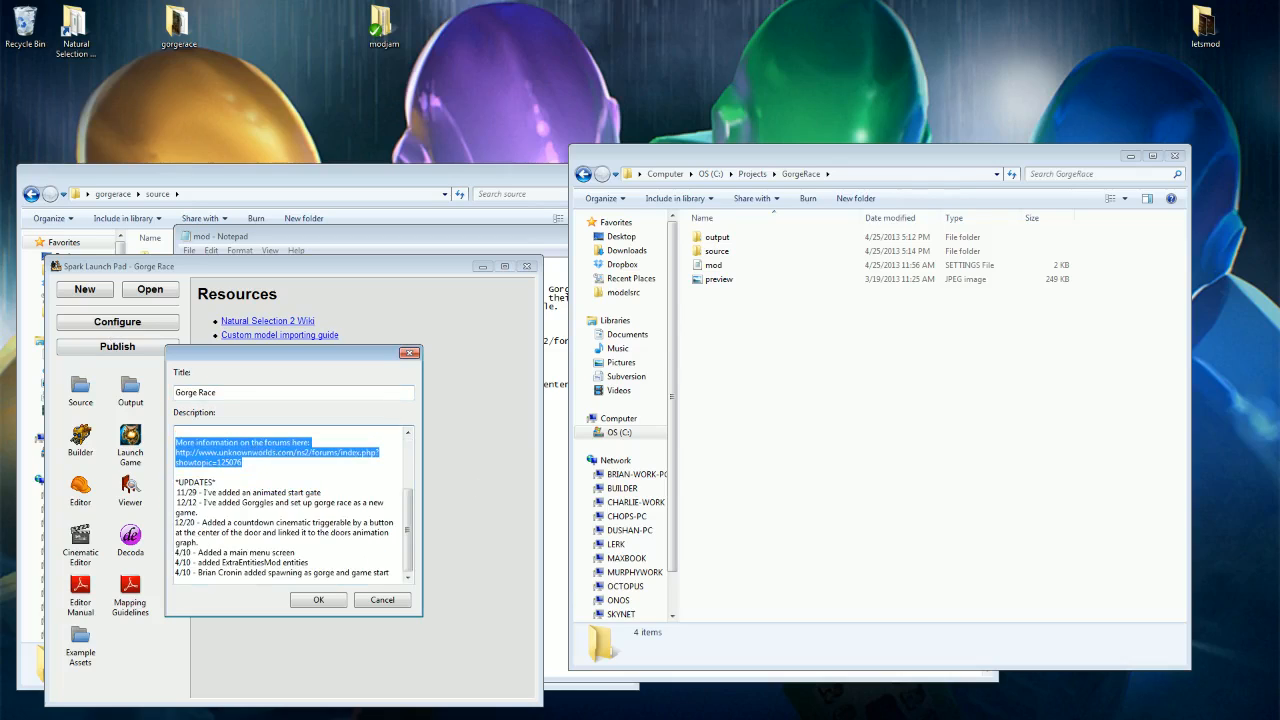
click(409, 354)
Step: Open mod.settings from C:\Projects\GorgeRace in Notepad and place the cursor below the publish_id line
double_click(713, 265)
drag(13, 450, 12, 441)
click(13, 450)
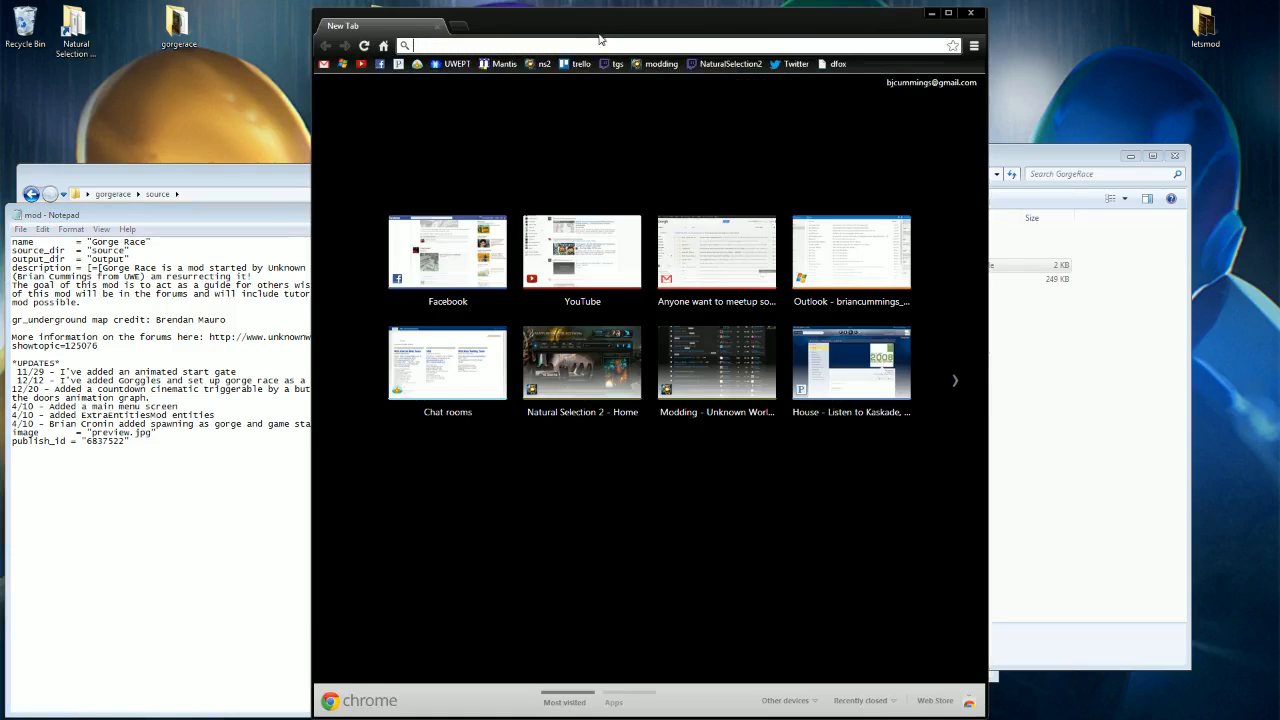
Step: Switch to Chrome, go to steamcommunity.com/workshop, show all Workshop titles and open the Natural Selection 2 workshop
drag(596, 30, 535, 29)
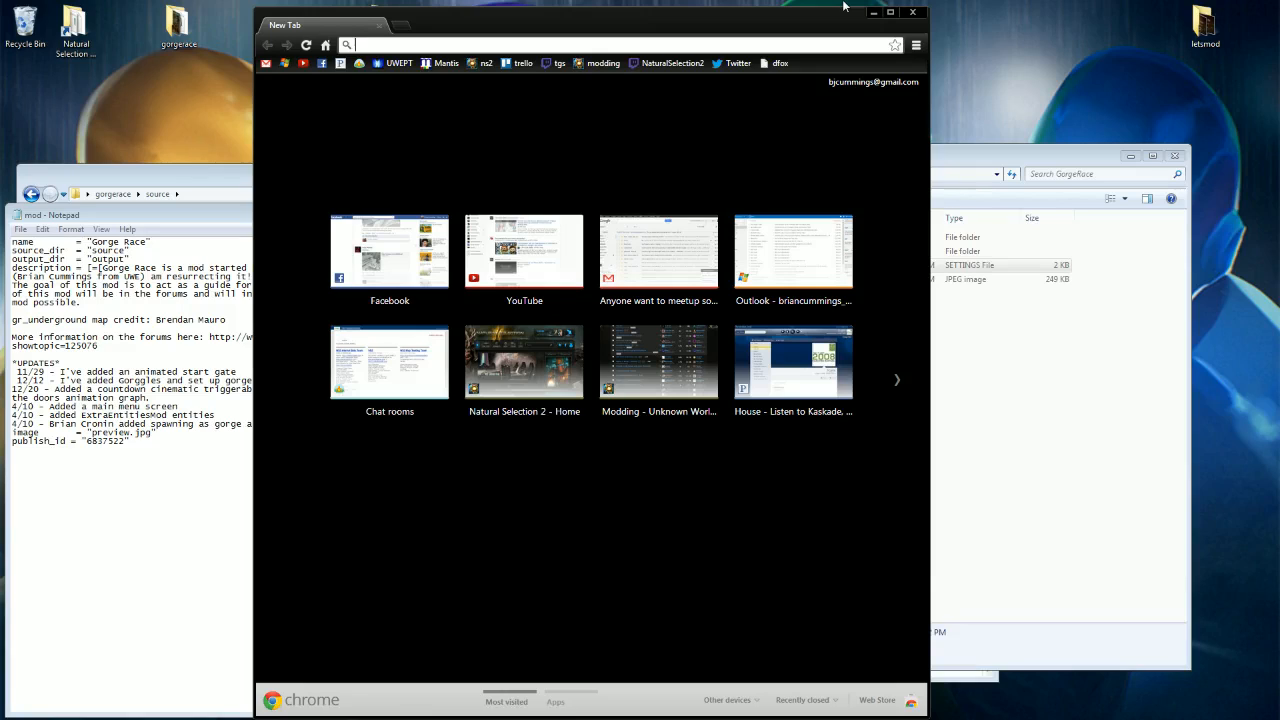
text(ste)
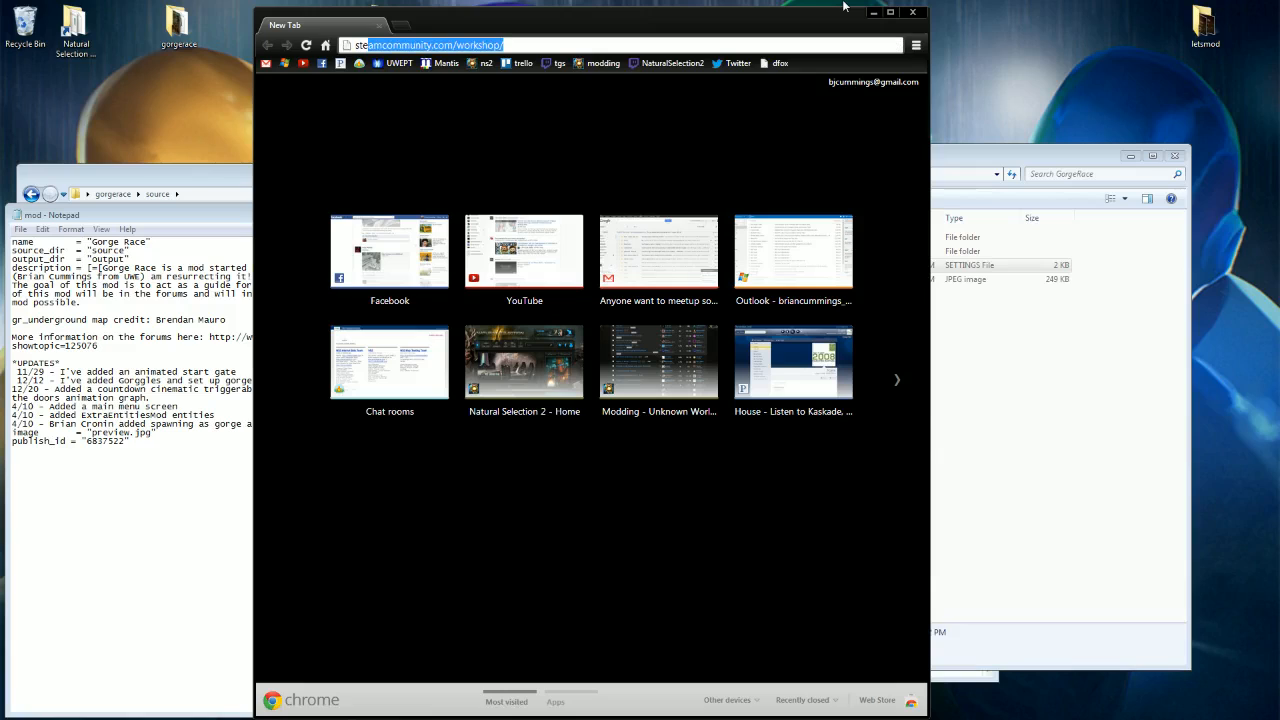
key(Return)
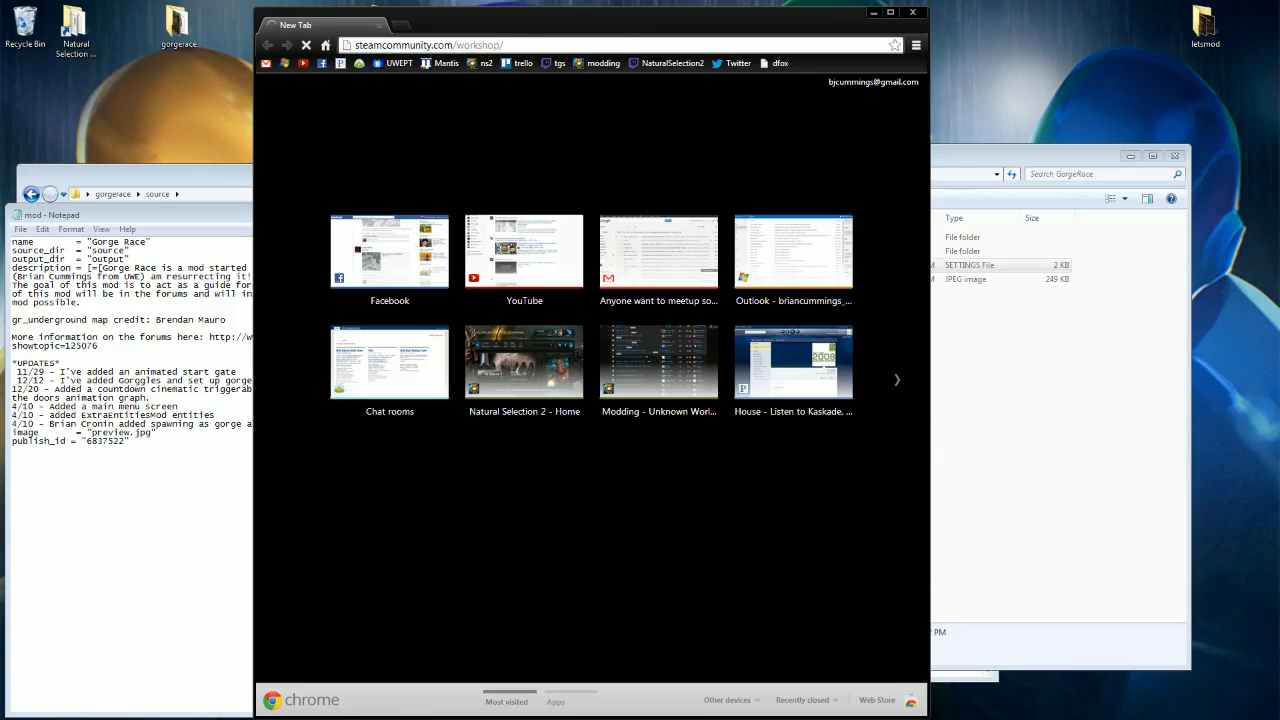
scroll(554, 237, down, 2)
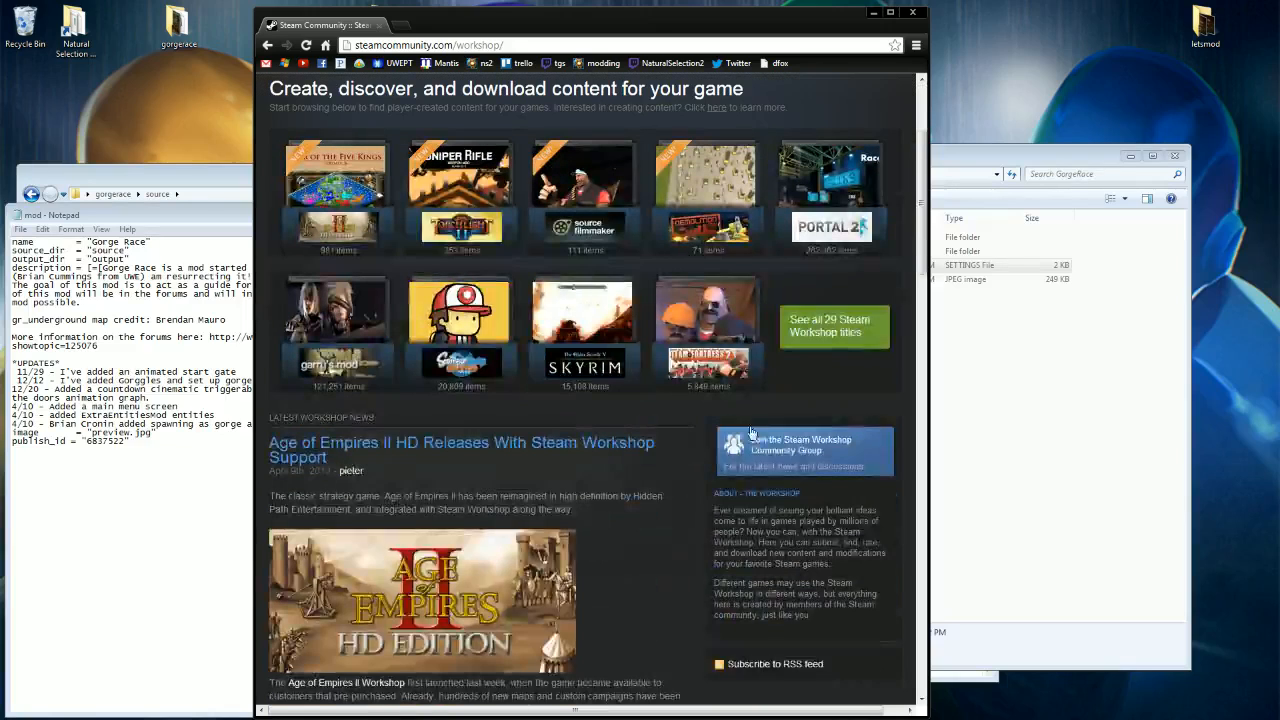
click(834, 325)
click(340, 598)
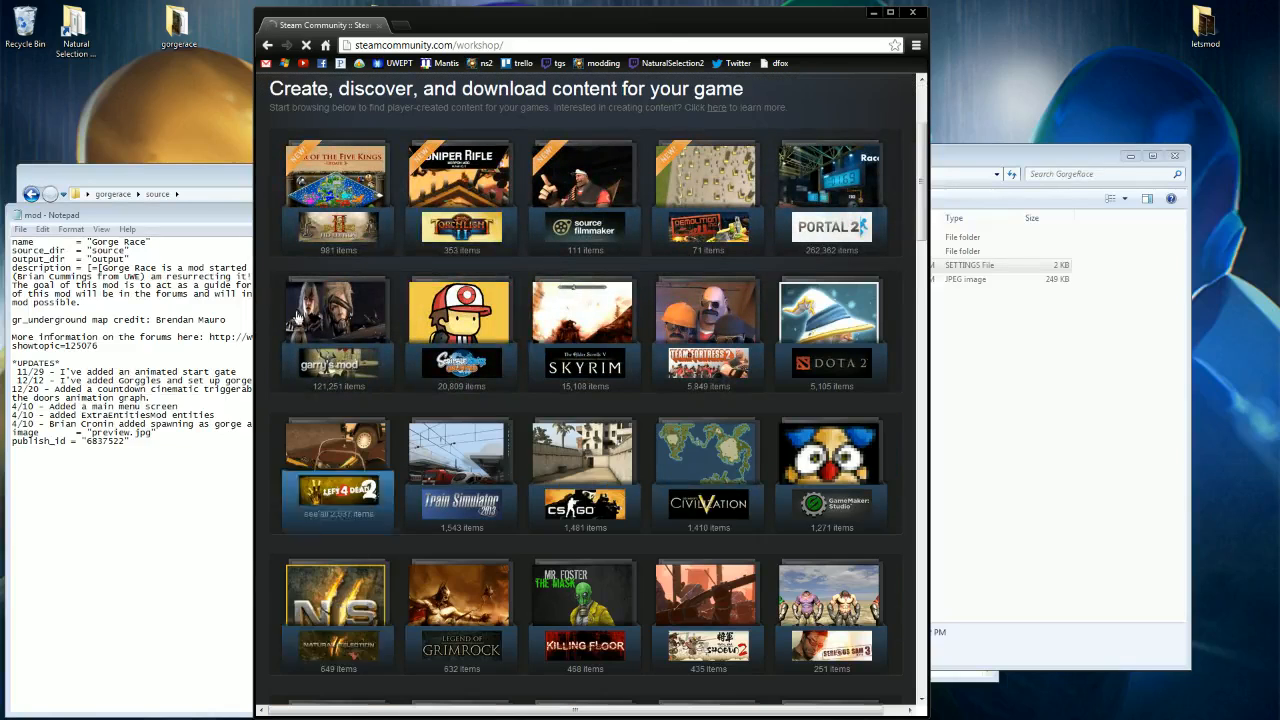
Step: Search the Natural Selection 2 workshop for "gorge race" and open the Gorge Race mod's page
scroll(600, 305, down, 1)
click(752, 203)
text(gorge race)
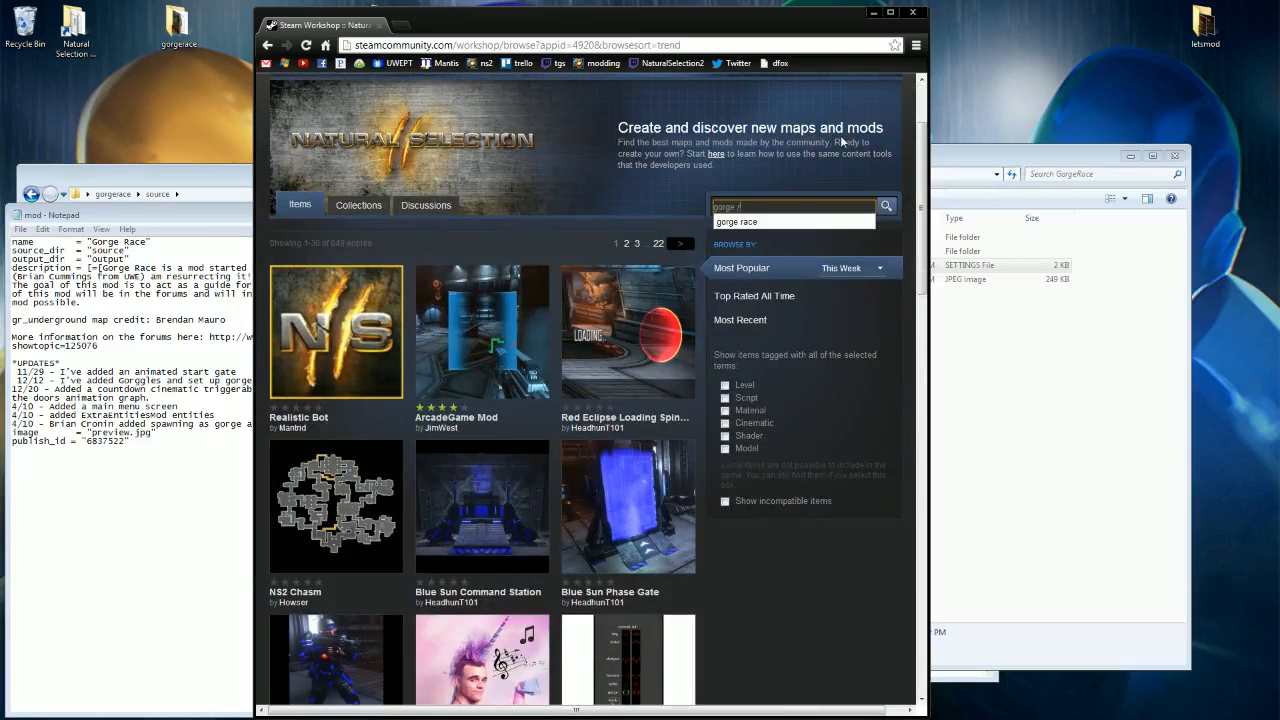
key(Return)
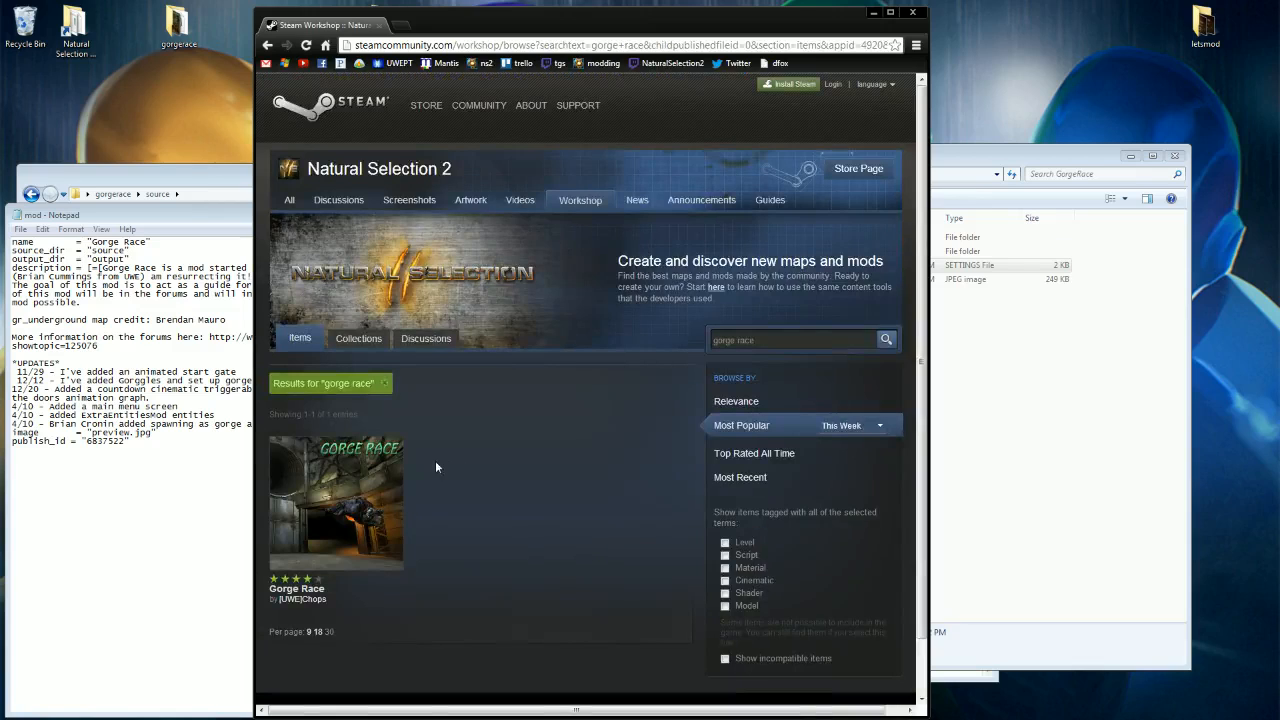
scroll(435, 460, down, 1)
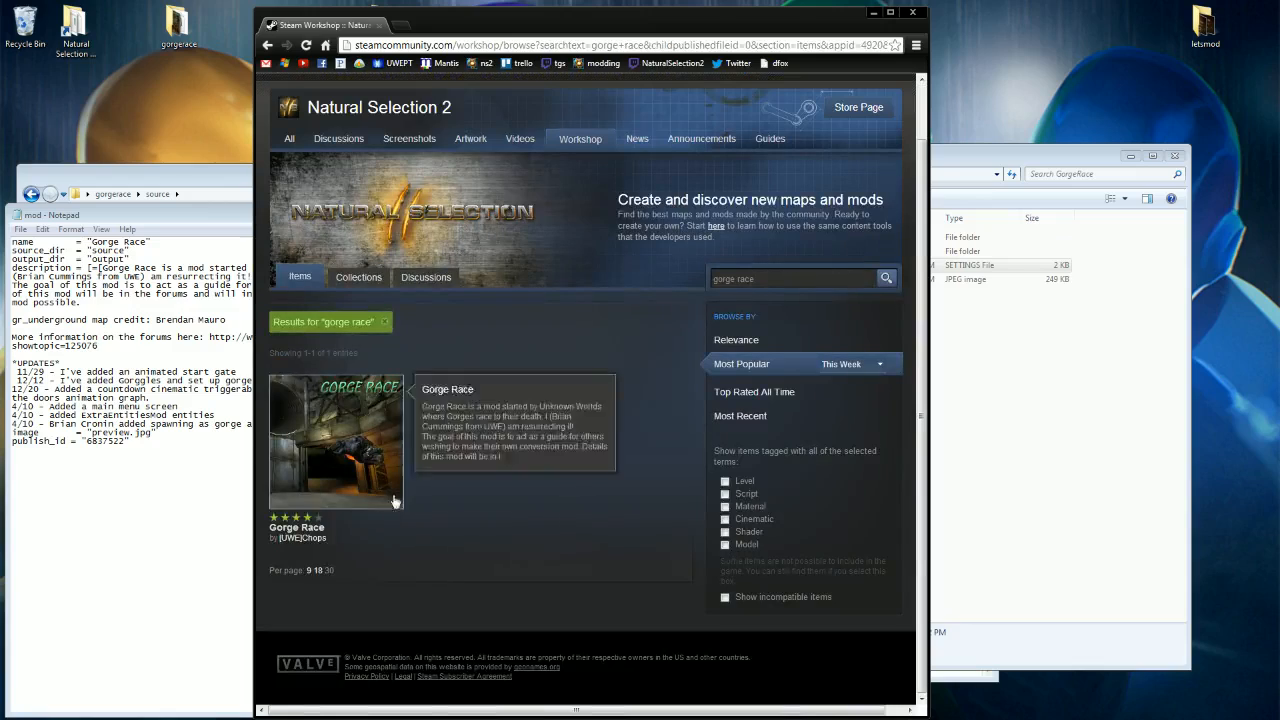
click(313, 530)
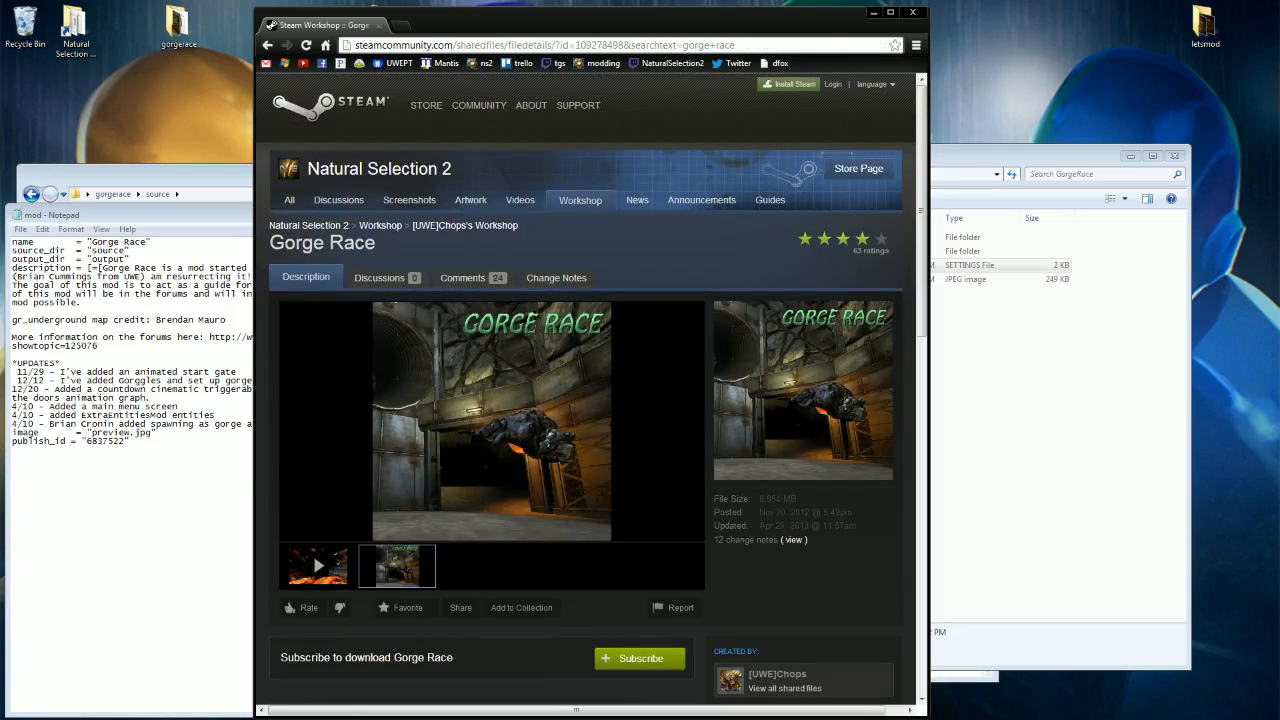
Step: Convert the workshop ID 109278498 from the page address to hexadecimal using Calculator's Programmer mode, and close Calculator
drag(579, 45, 607, 45)
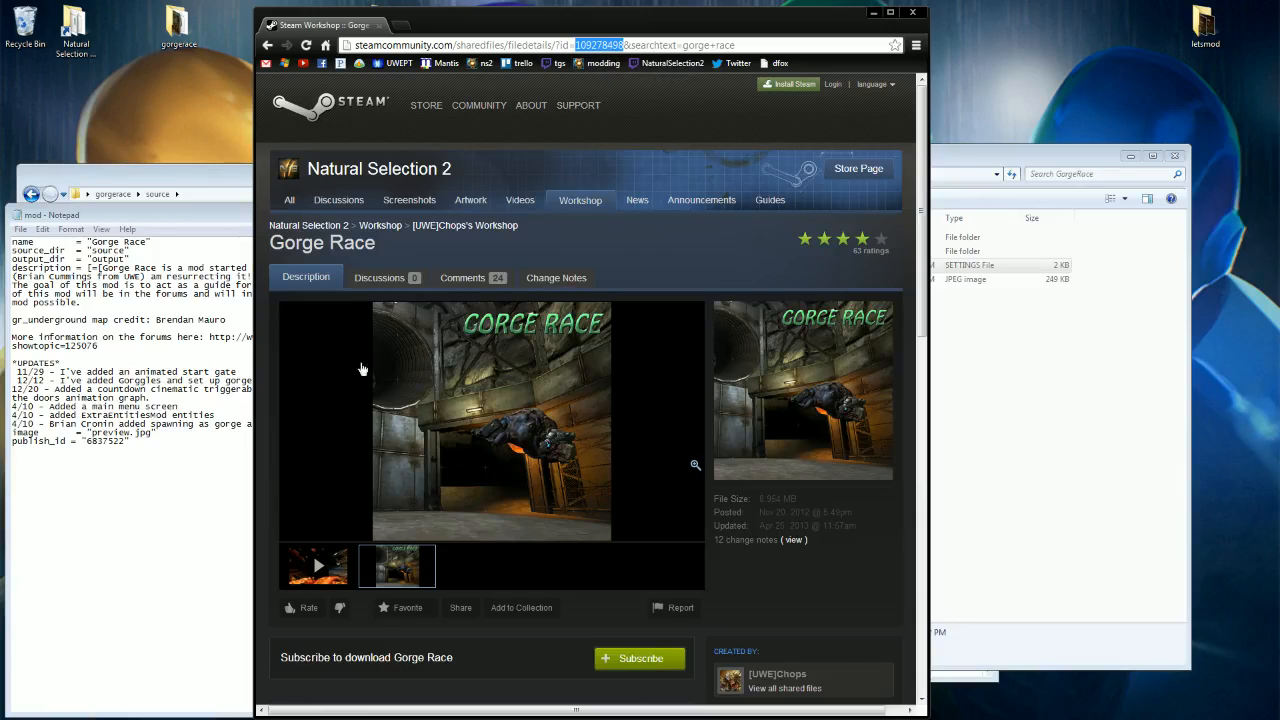
drag(428, 22, 419, 22)
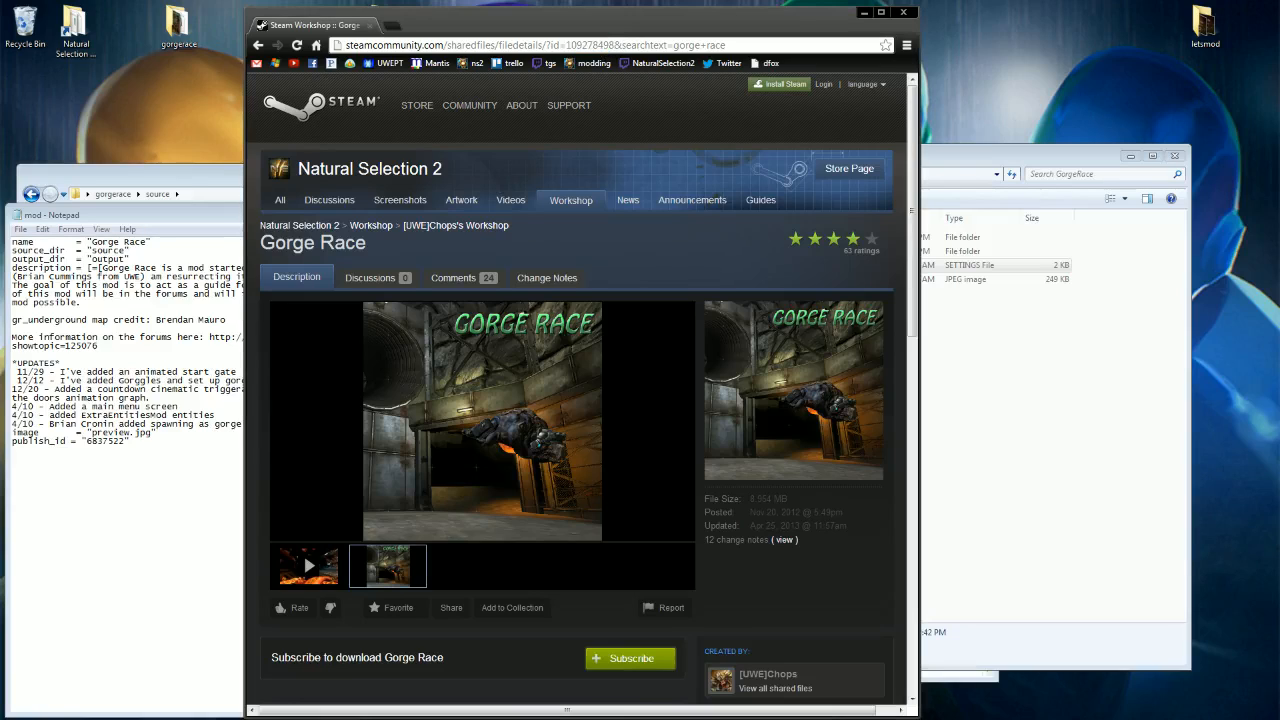
drag(229, 106, 214, 228)
click(193, 237)
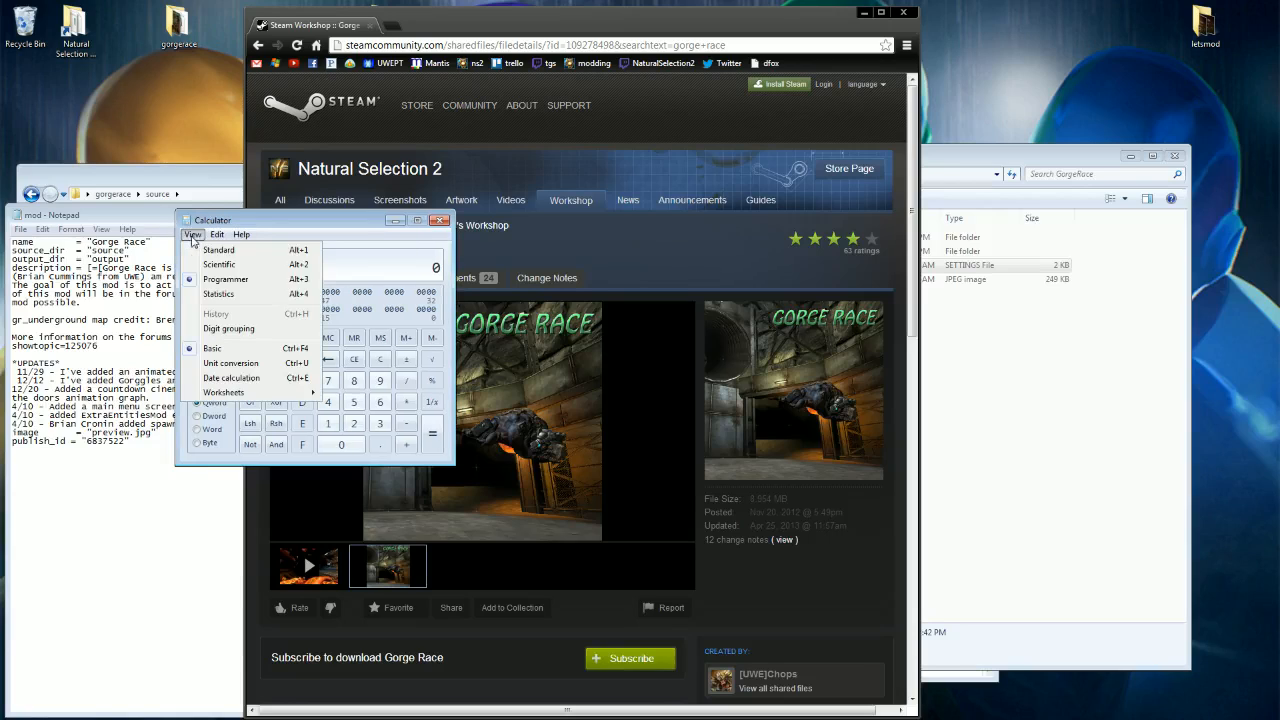
click(258, 281)
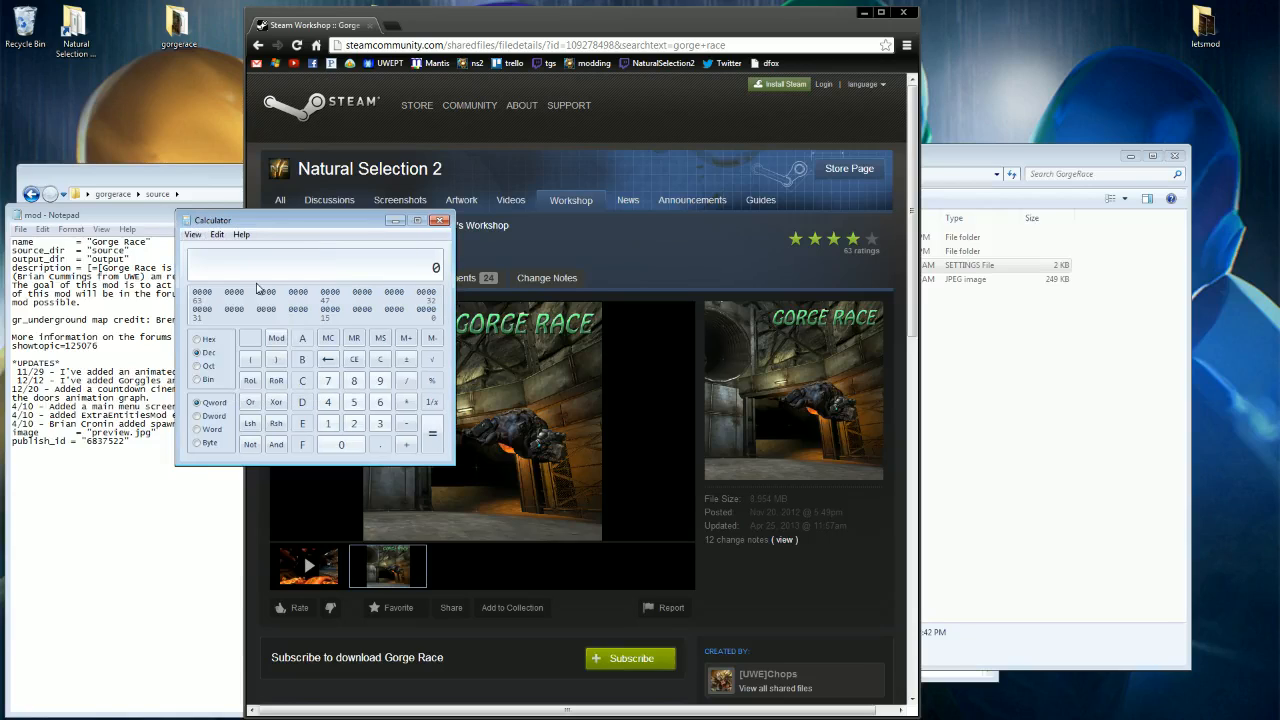
right_click(372, 266)
click(395, 287)
click(197, 340)
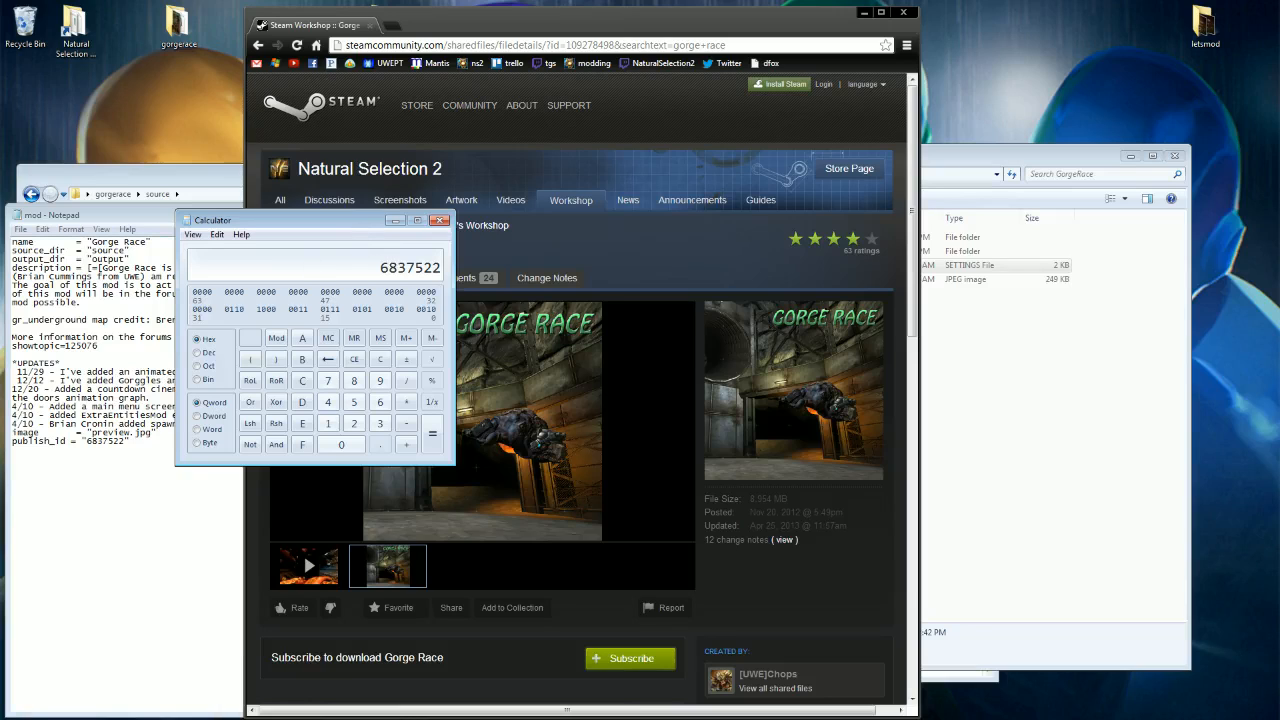
drag(365, 231, 333, 251)
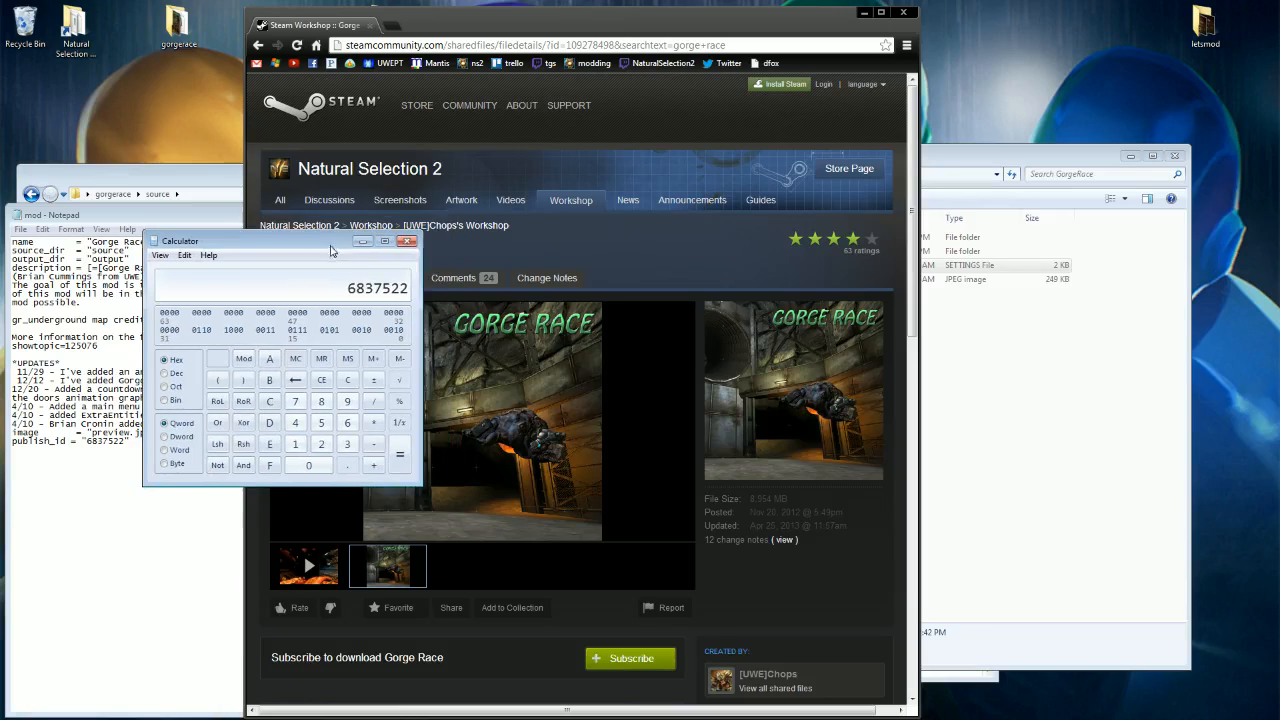
click(408, 242)
Step: Reposition the browser and examine the Updated date on the Gorge Race workshop page
drag(654, 28, 607, 17)
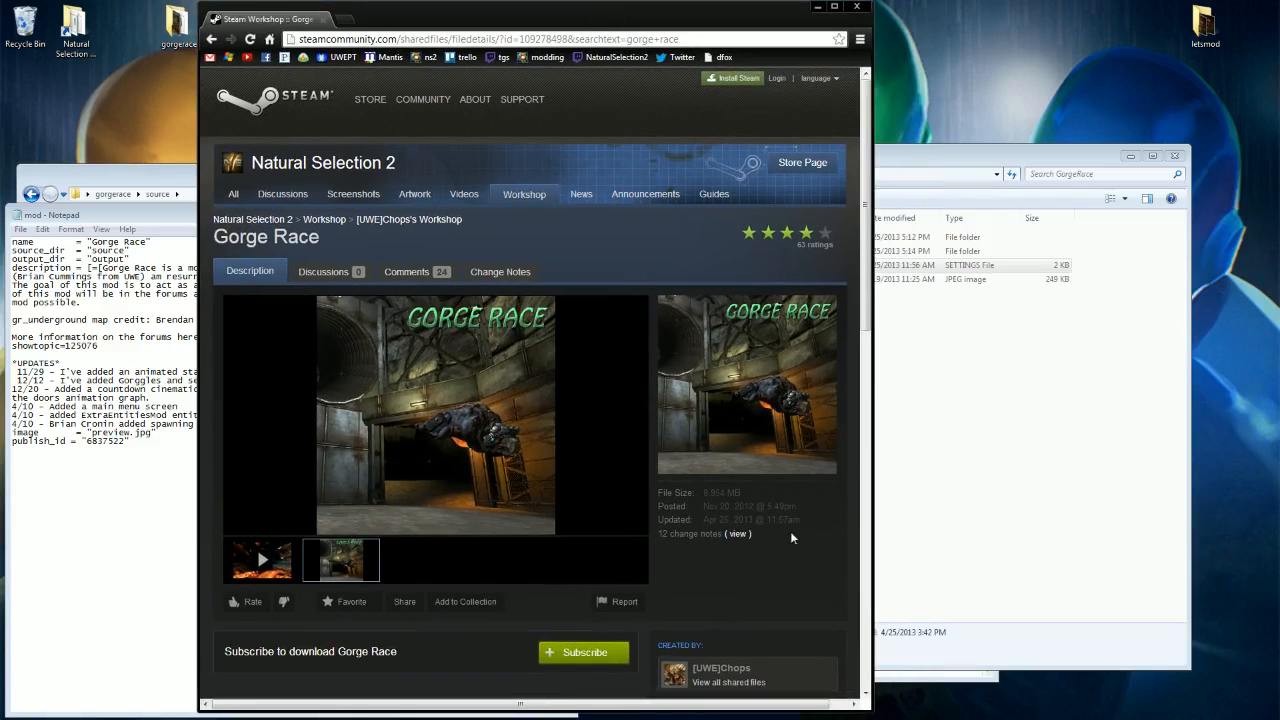
drag(716, 520, 788, 520)
click(644, 538)
mouse_move(601, 21)
mouse_down()
mouse_move(626, 24)
mouse_move(613, 23)
mouse_up()
drag(389, 22, 378, 27)
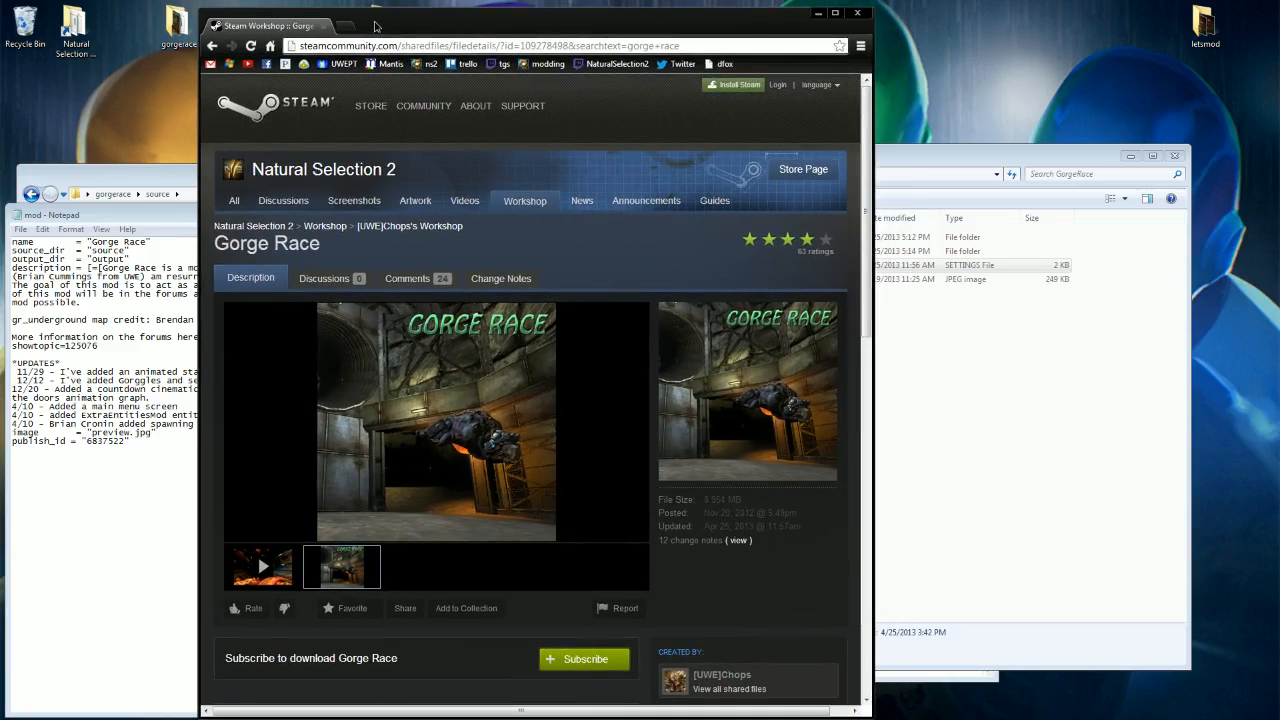
Step: Close the Gorge Race workshop page and the new mod's settings file
click(324, 26)
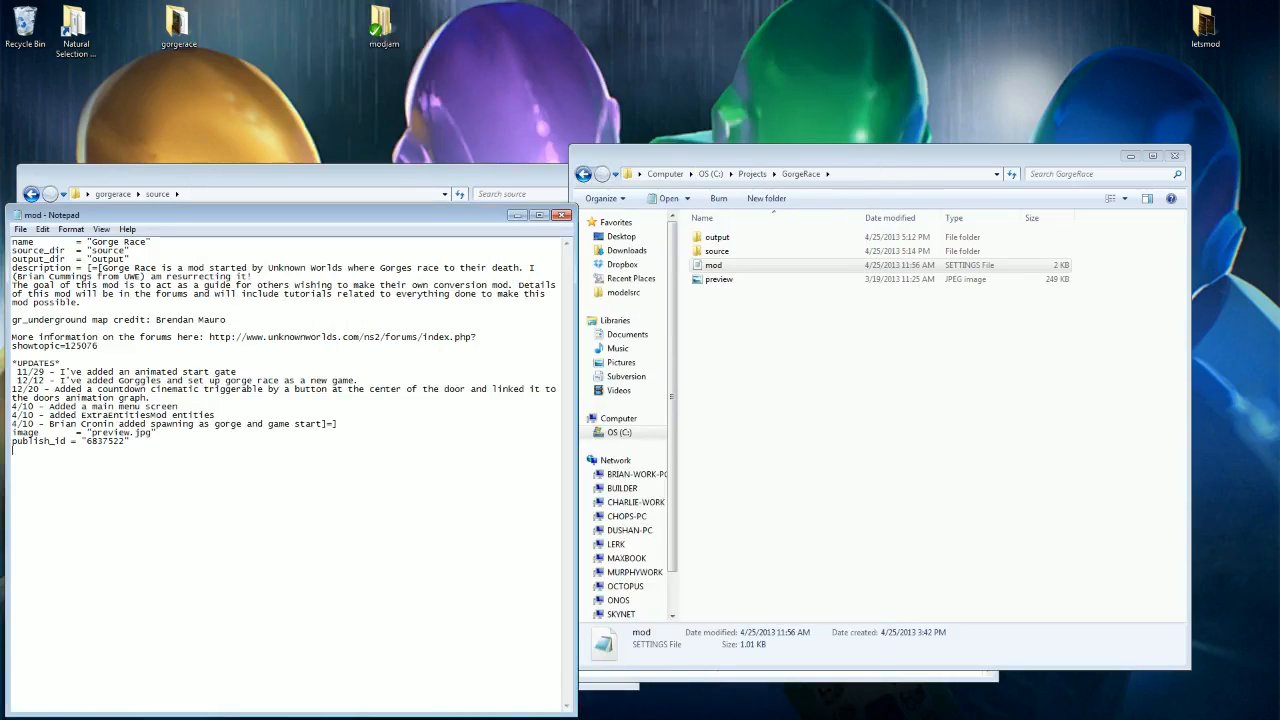
drag(443, 212, 495, 213)
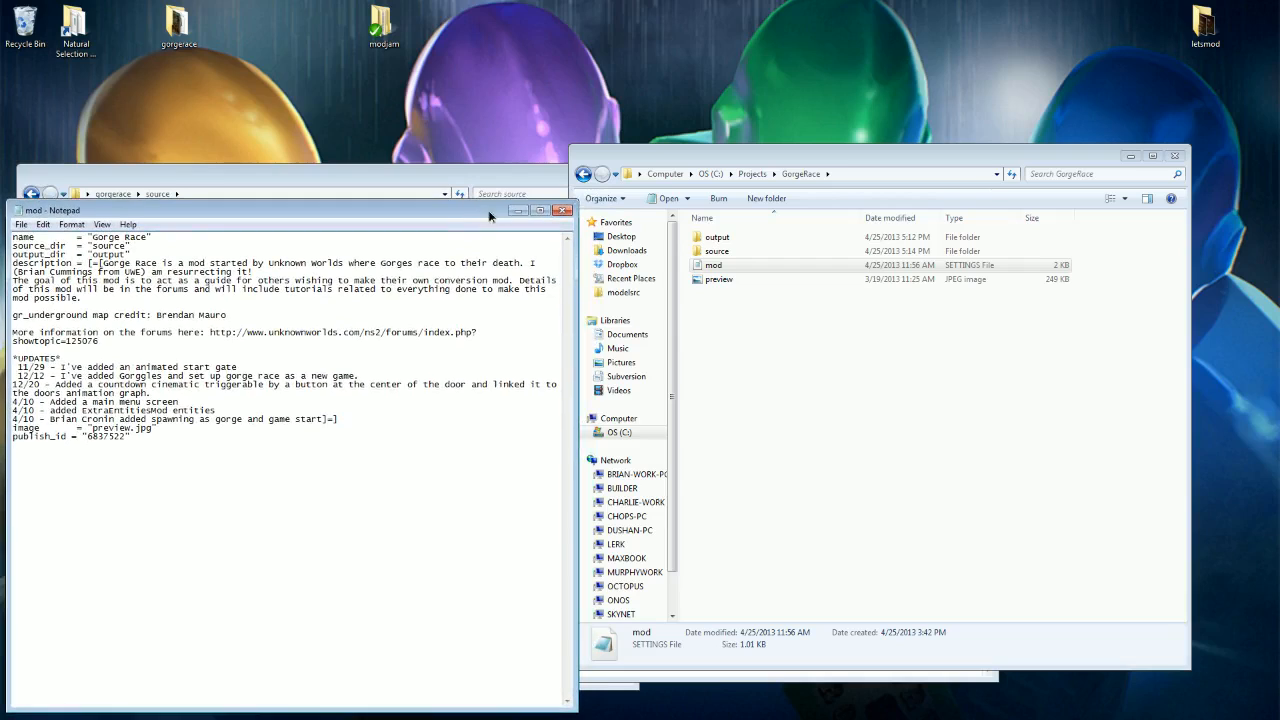
click(563, 211)
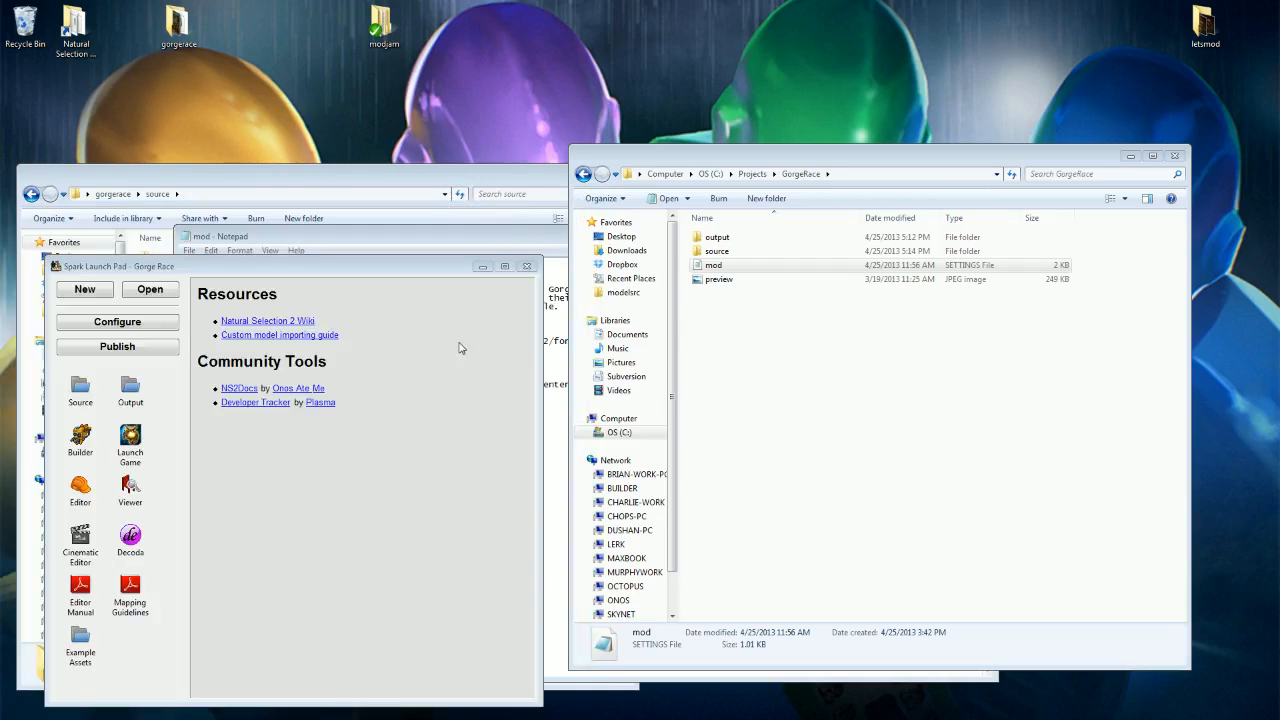
Step: Reposition Spark Launch Pad and review the Gorge Race configuration again, closing it without changes
drag(399, 258, 360, 276)
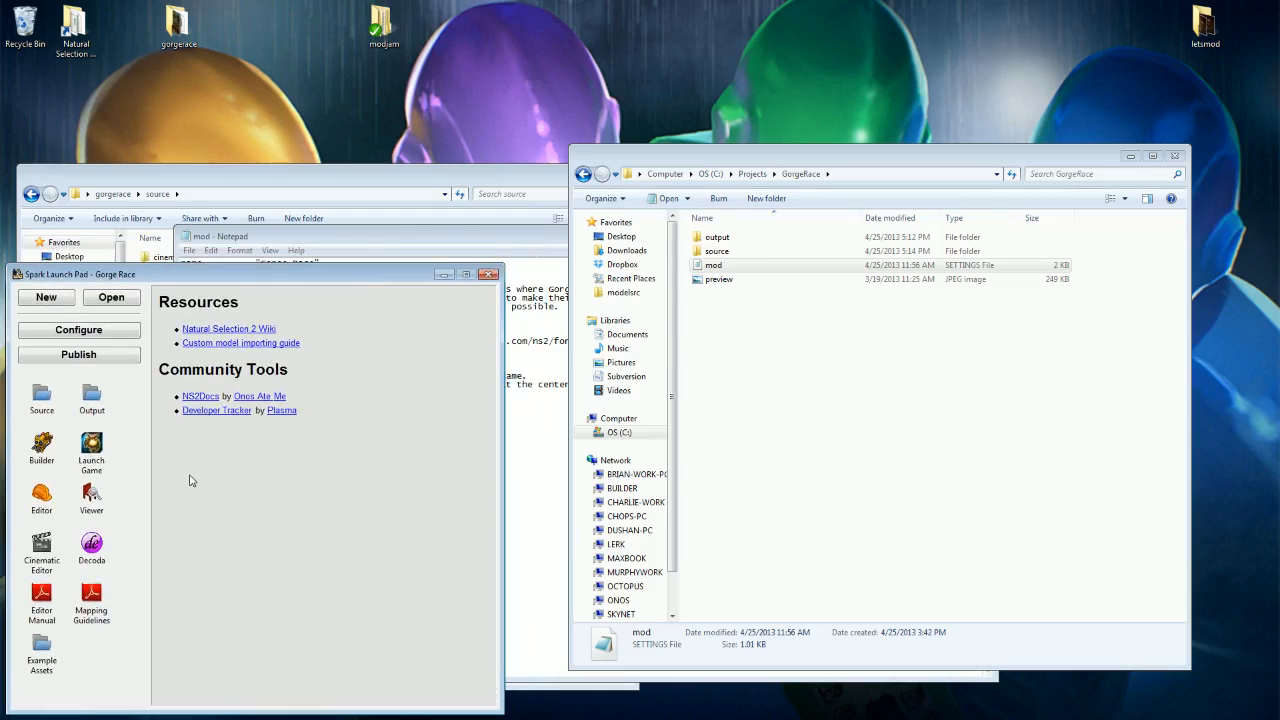
drag(166, 438, 326, 423)
click(304, 308)
click(313, 446)
drag(239, 268, 311, 227)
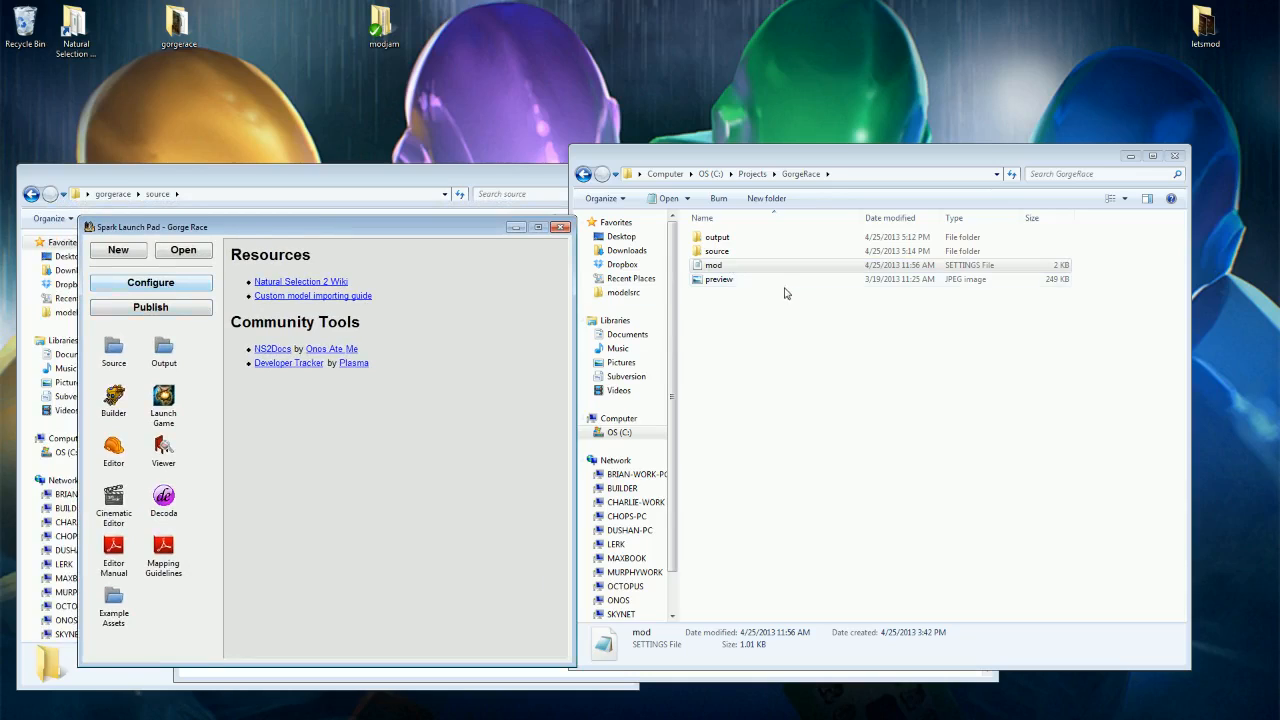
click(188, 290)
mouse_move(209, 533)
mouse_down()
mouse_move(209, 393)
mouse_move(232, 535)
mouse_up()
click(328, 513)
click(352, 561)
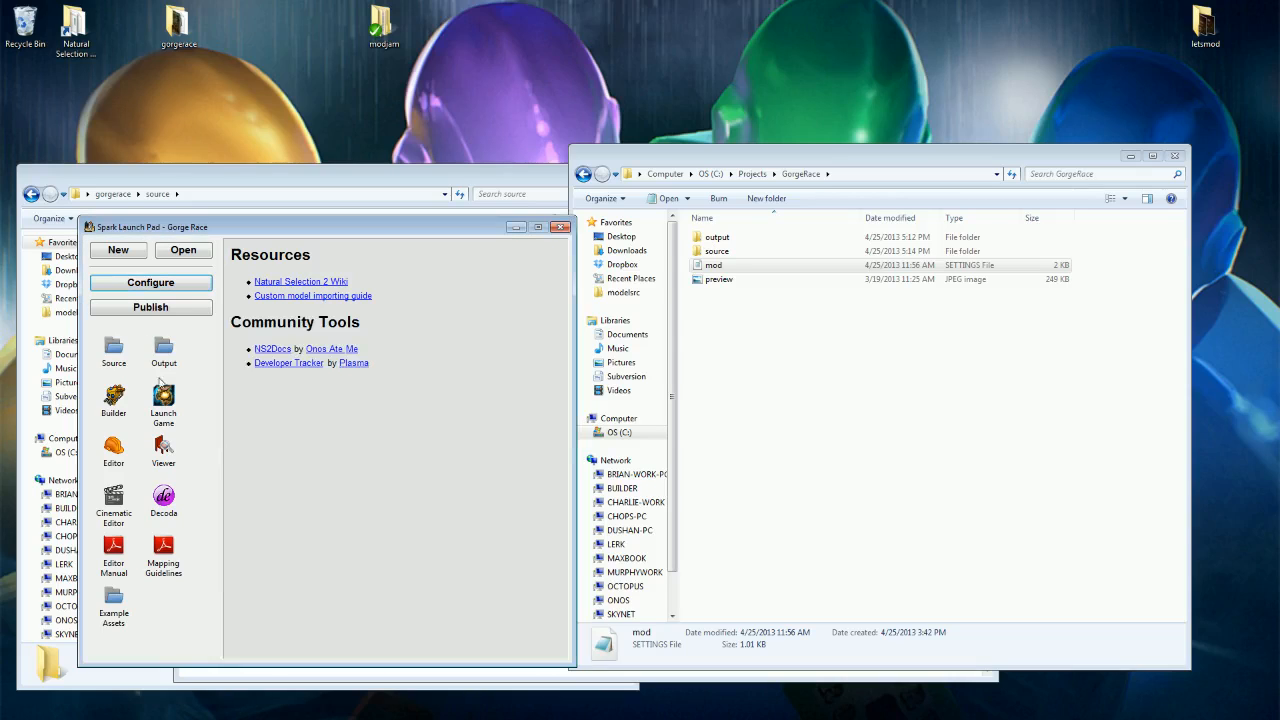
Step: Check the visibility options for publishing Gorge Race, leave Public selected, and close Spark Launch Pad without publishing
click(150, 308)
click(300, 462)
click(352, 484)
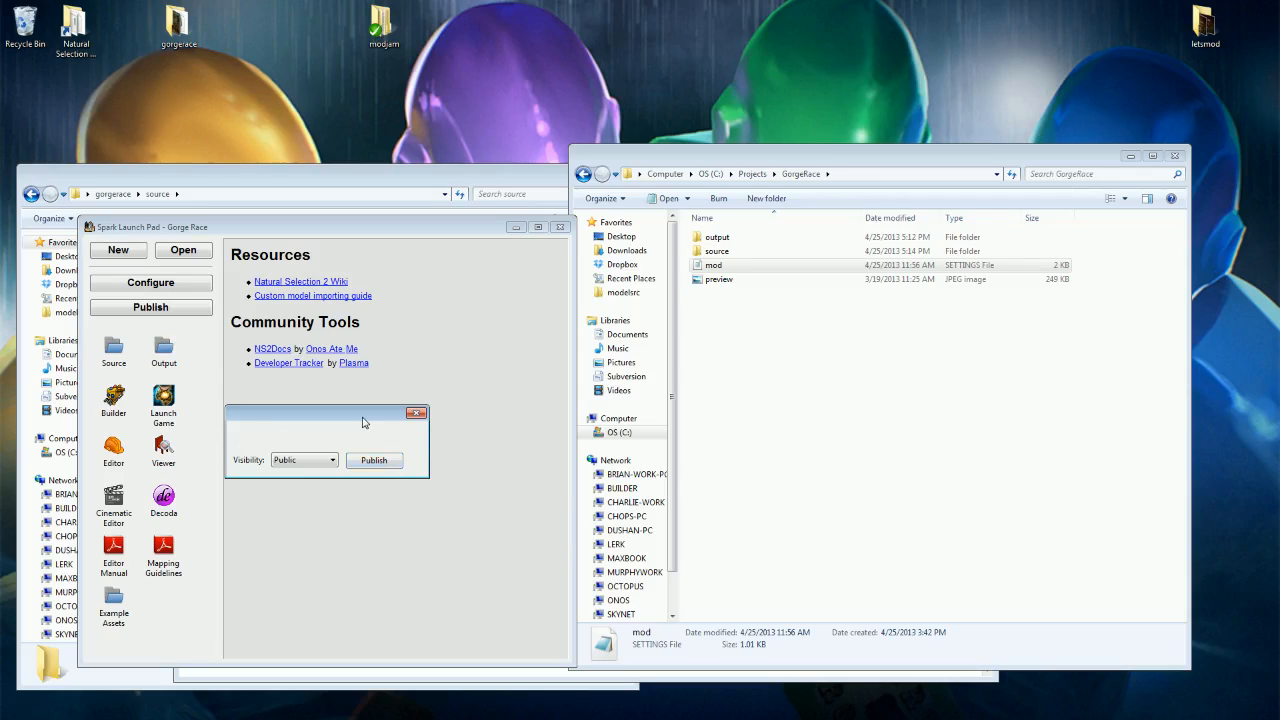
click(416, 413)
click(563, 229)
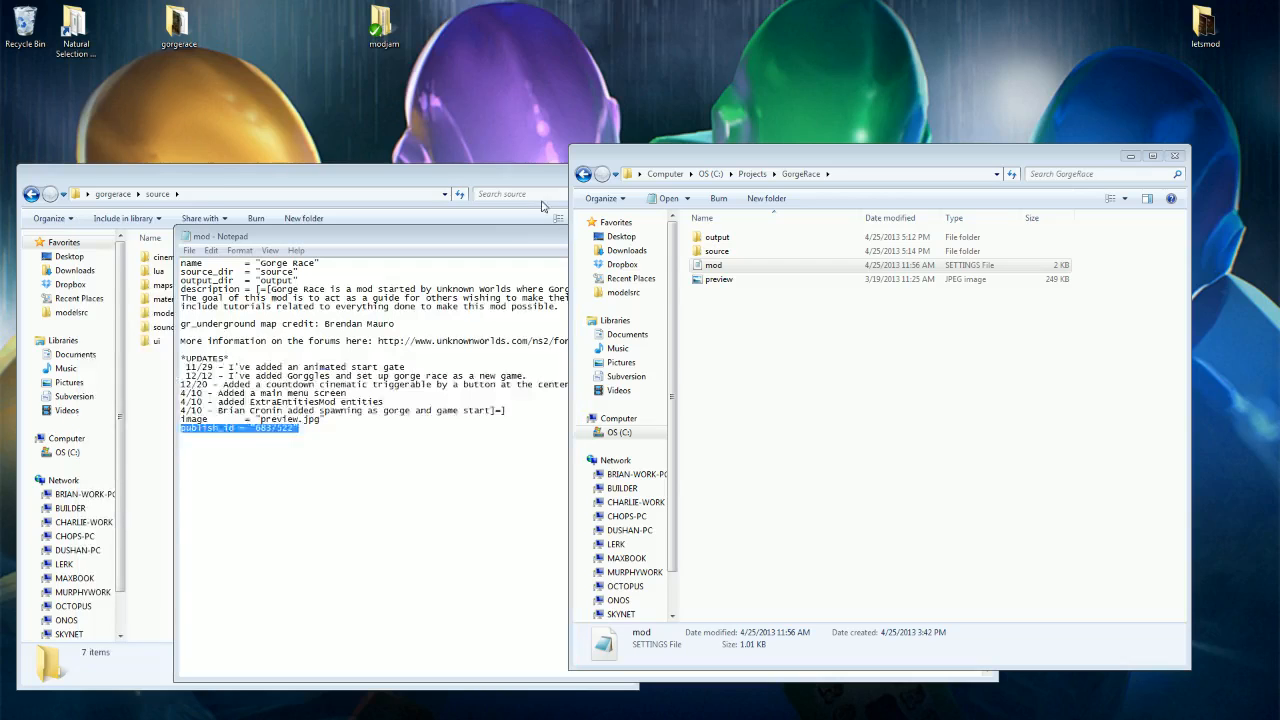
Step: Bring the previously opened Gorge Race settings file forward in Notepad and reposition its window
click(228, 358)
drag(578, 243, 407, 269)
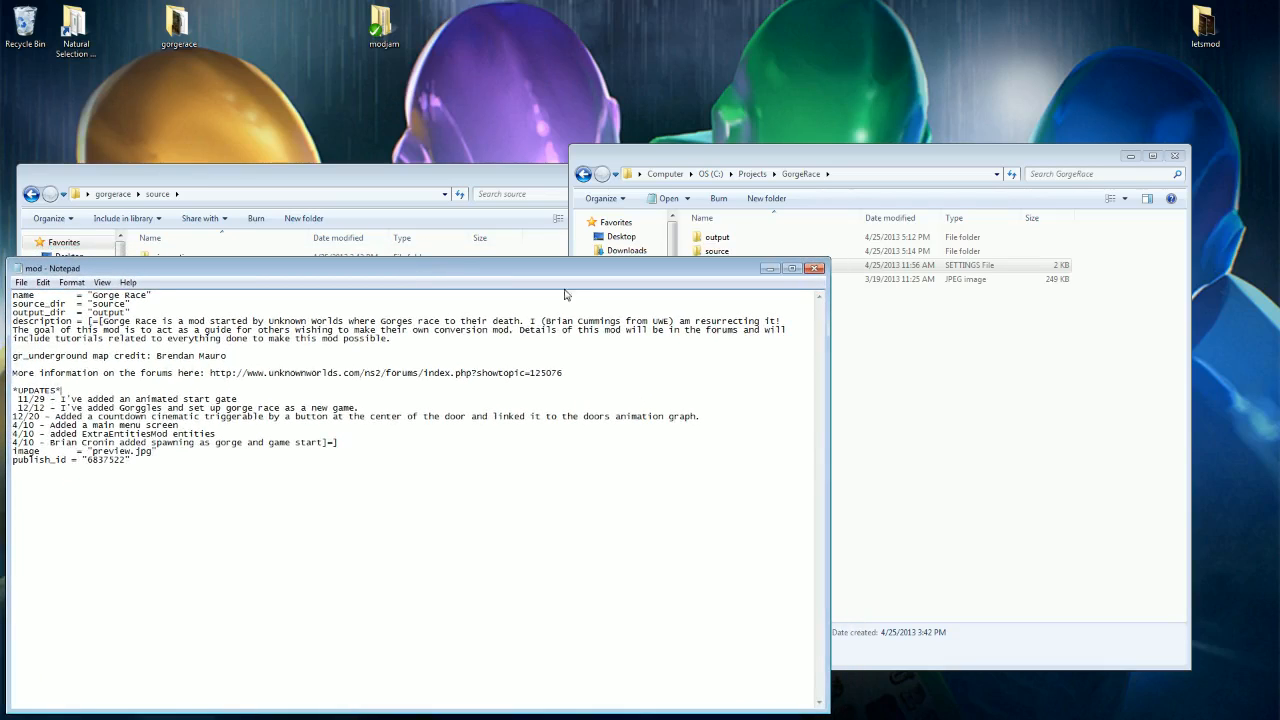